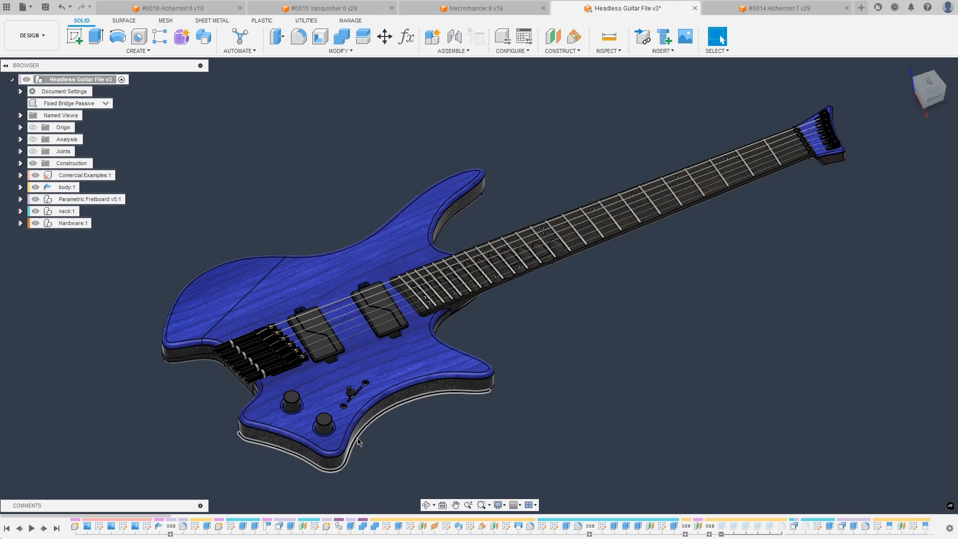
Step: Compare the Alchemist 7 guitar design with the headless guitar design by viewing both from several angles
{"action": "scroll", "coordinate": [438, 427], "scroll_direction": "up", "scroll_amount": 1}
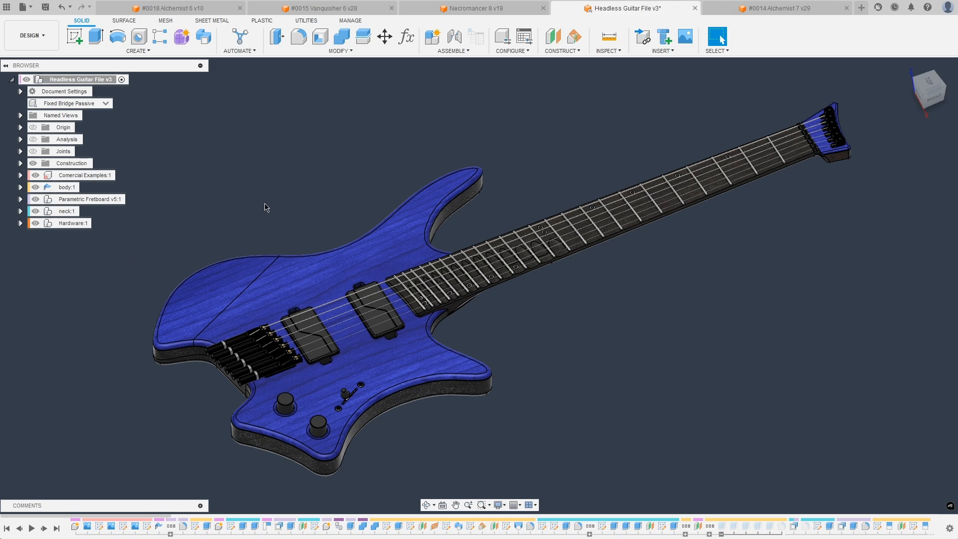
{"action": "left_click", "coordinate": [778, 8]}
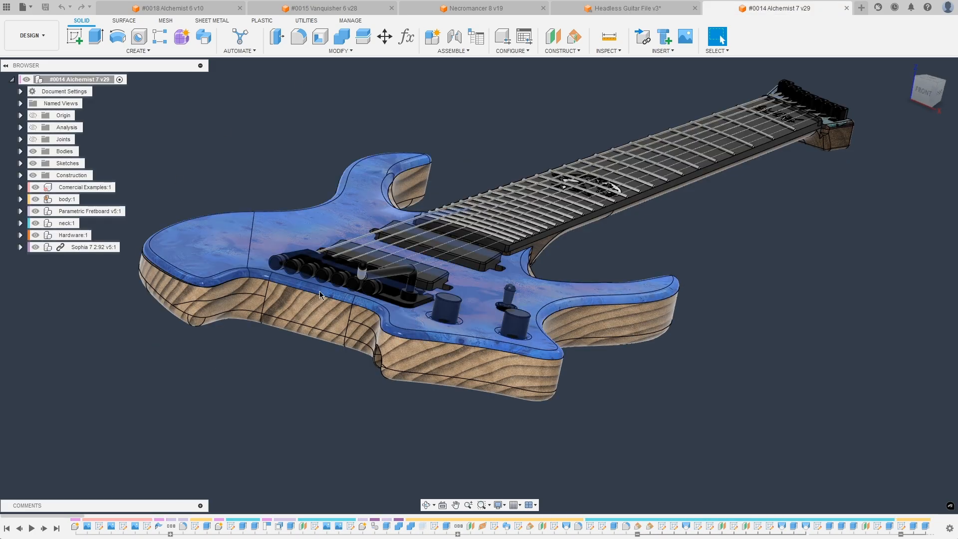
{"action": "middle_click_drag", "start_coordinate": [319, 291], "coordinate": [169, 351], "text": "shift"}
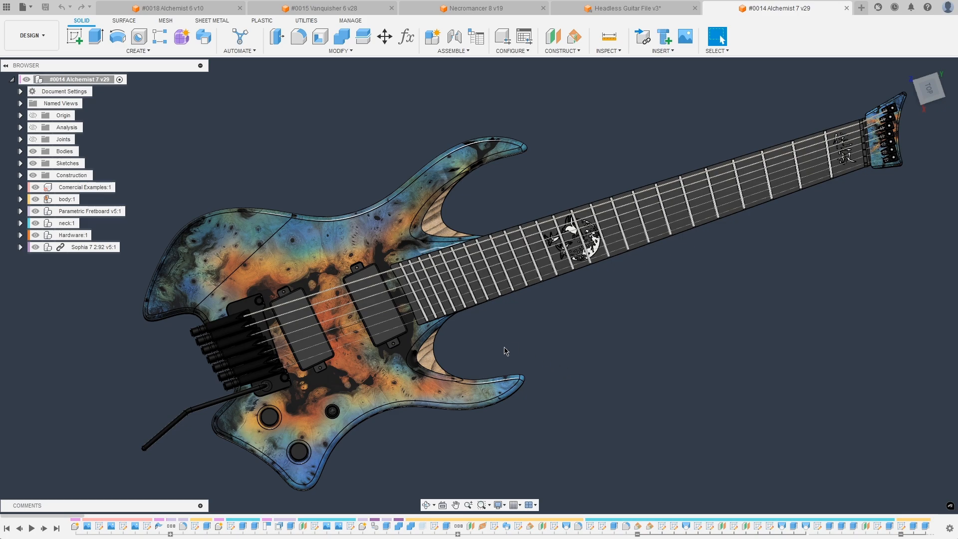
{"action": "left_click", "coordinate": [630, 14]}
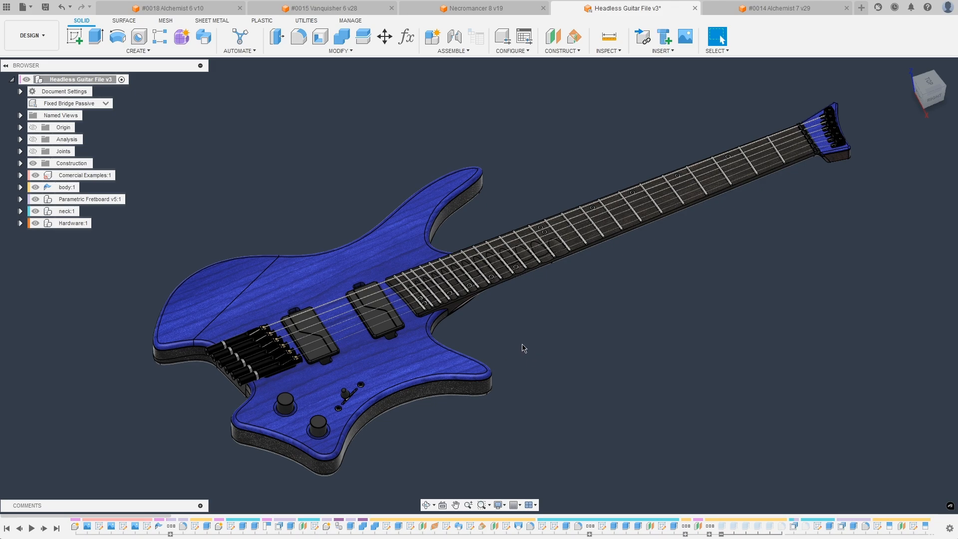
{"action": "middle_click_drag", "start_coordinate": [522, 353], "coordinate": [457, 331], "text": "shift"}
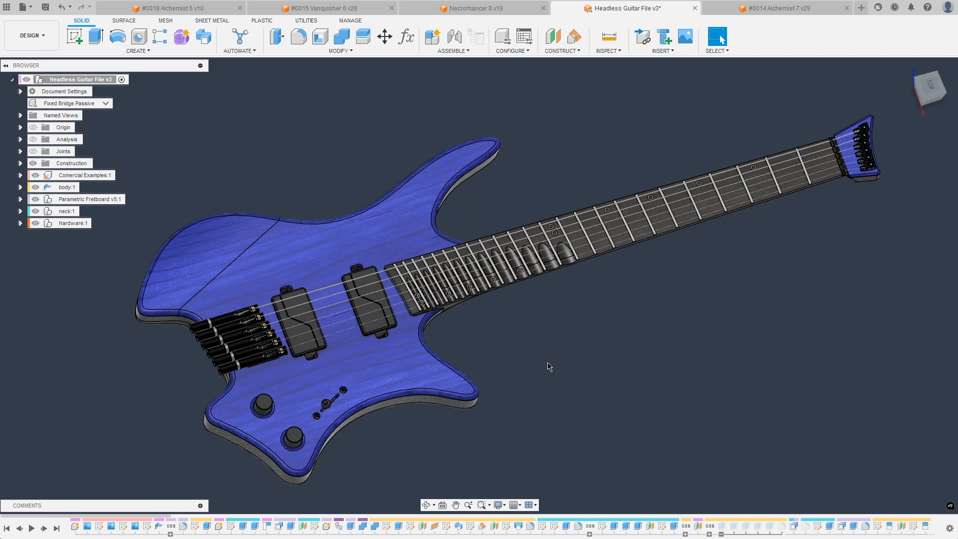
Step: Switch the headless guitar's configuration to Tremolo Active and inspect the body's front and back
{"action": "left_click", "coordinate": [106, 105]}
{"action": "left_click", "coordinate": [104, 104]}
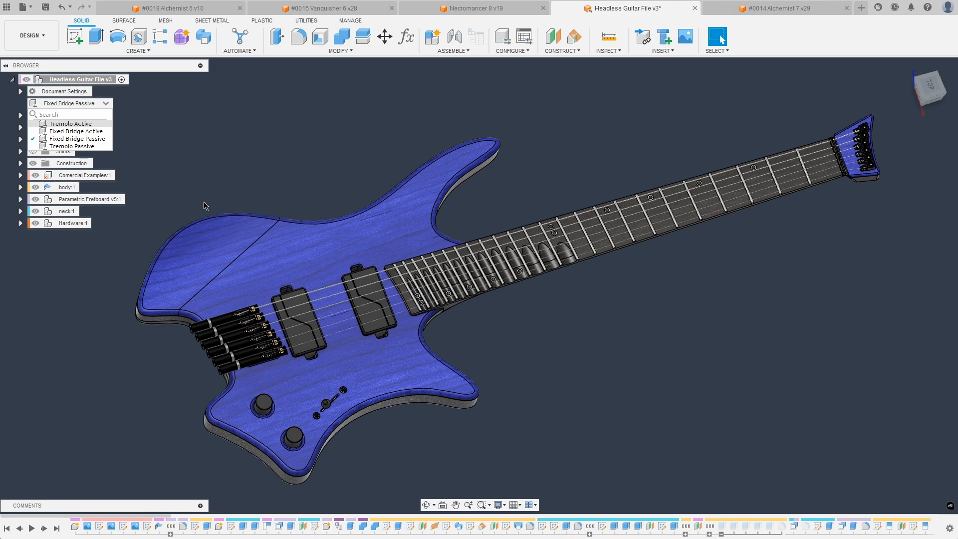
{"action": "left_click", "coordinate": [70, 123]}
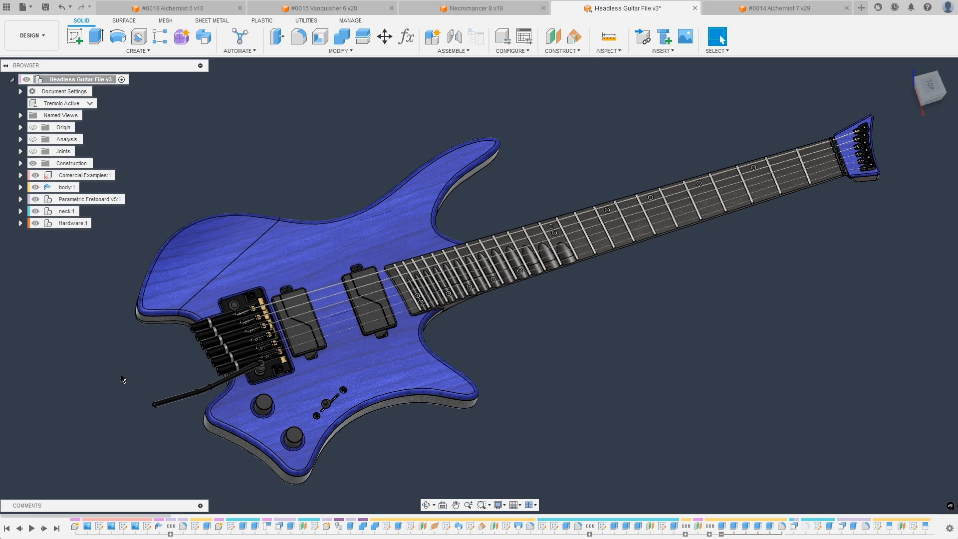
{"action": "middle_click_drag", "start_coordinate": [239, 330], "coordinate": [304, 377], "text": "shift"}
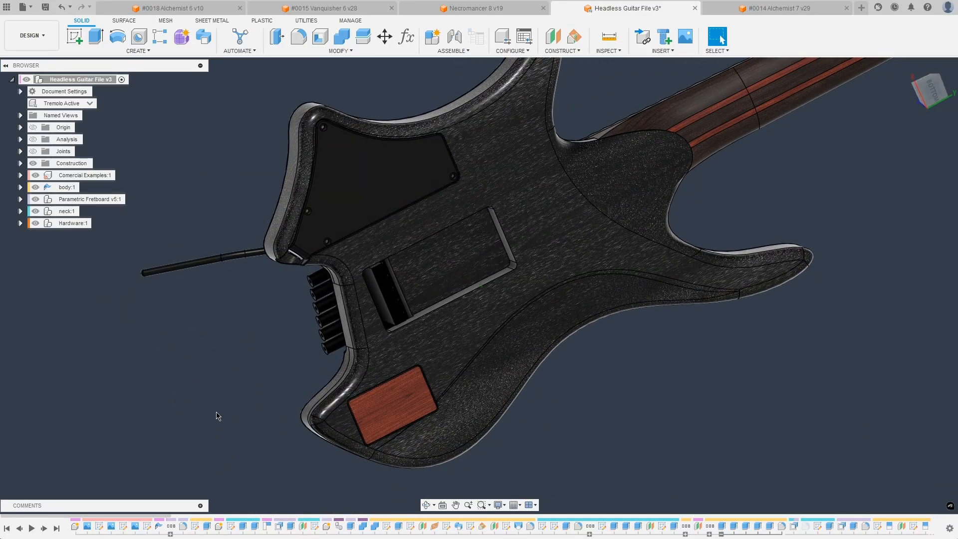
{"action": "middle_click_drag", "start_coordinate": [301, 401], "coordinate": [259, 434], "text": "shift"}
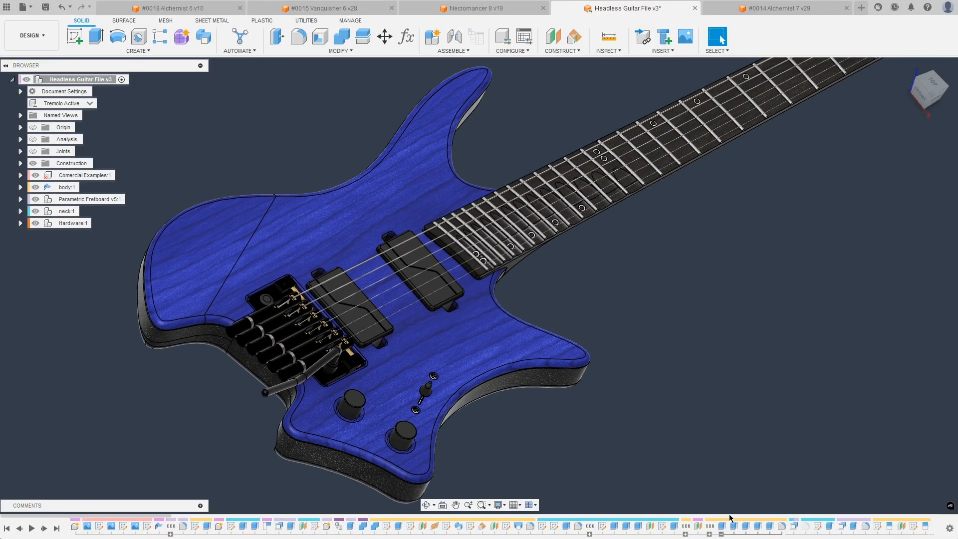
Step: Examine the feature group near the end of the timeline that shapes the scallops on the fretboard
{"action": "scroll", "coordinate": [763, 529], "scroll_direction": "down", "scroll_amount": 3}
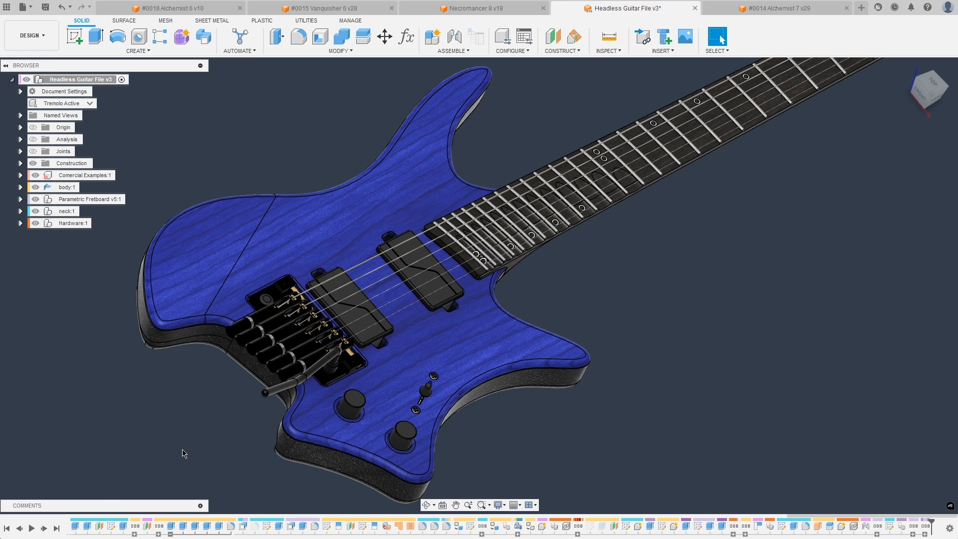
{"action": "middle_click_drag", "start_coordinate": [708, 390], "coordinate": [376, 291], "text": "shift"}
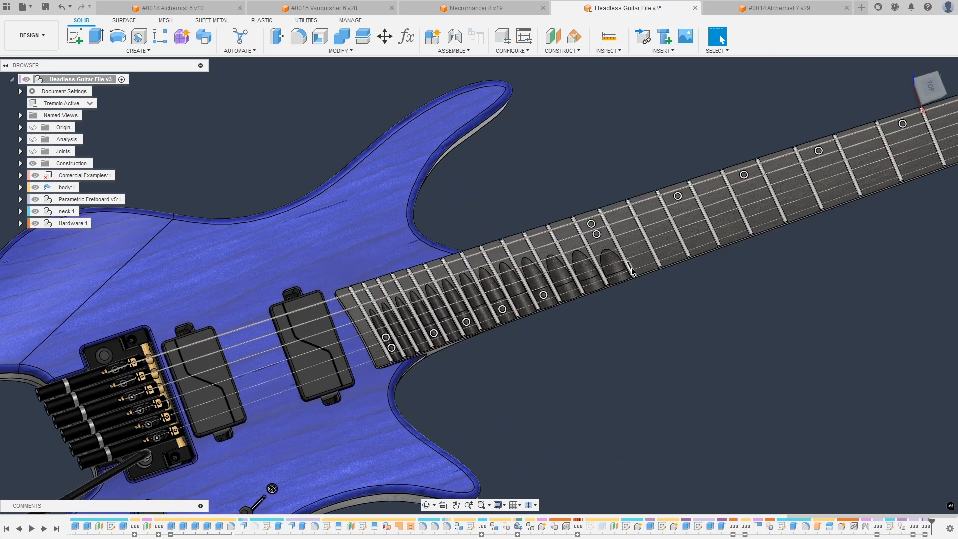
{"action": "left_click", "coordinate": [914, 527]}
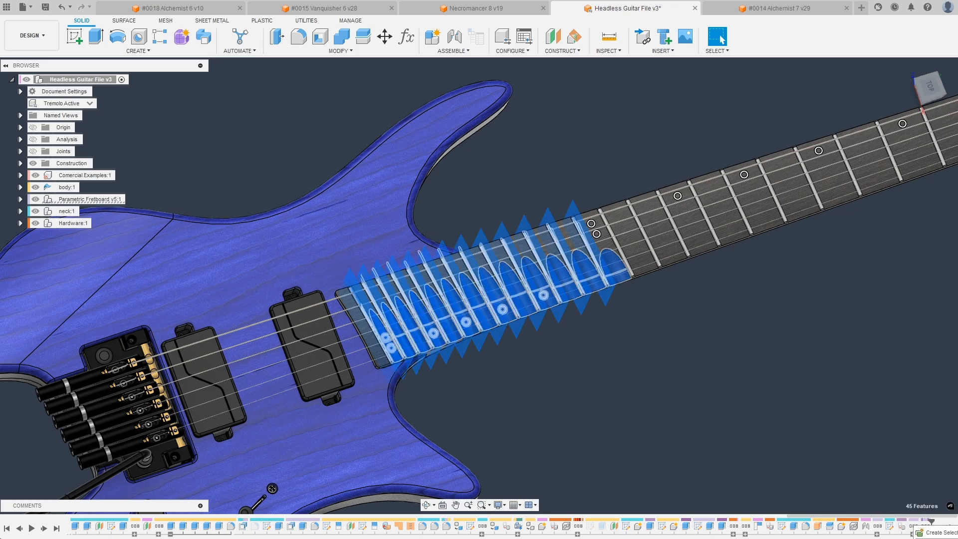
{"action": "key", "text": "Escape"}
{"action": "middle_click_drag", "start_coordinate": [787, 424], "coordinate": [607, 263], "text": "shift"}
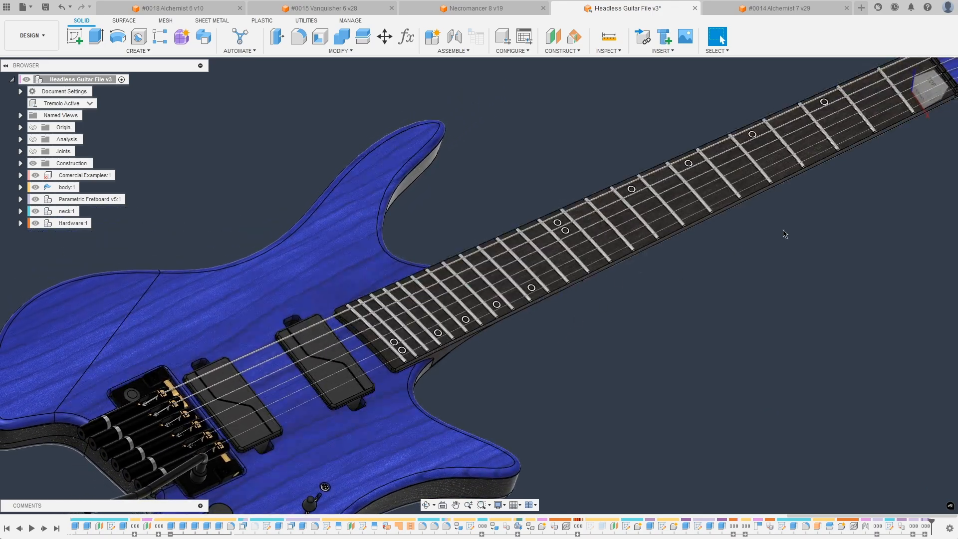
{"action": "middle_click_drag", "start_coordinate": [742, 206], "coordinate": [307, 425], "text": "shift"}
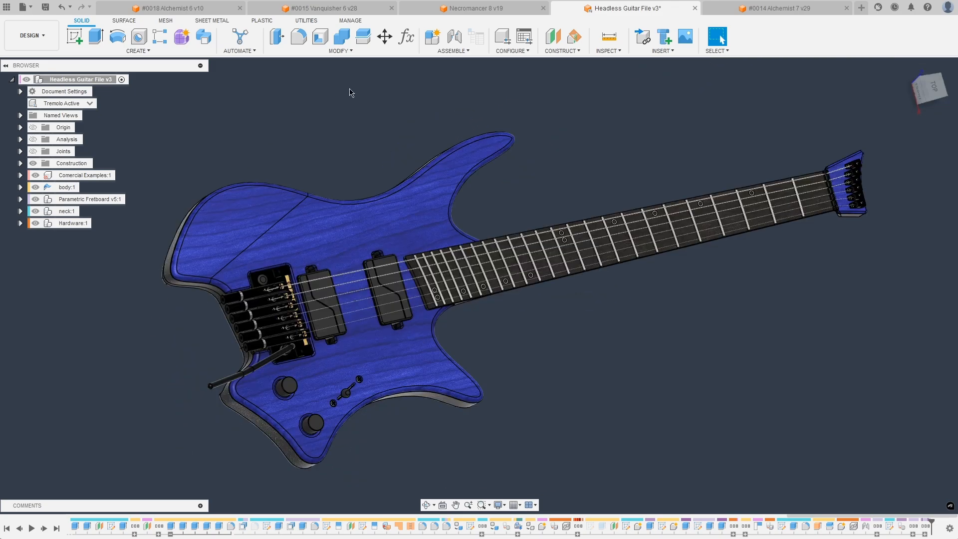
Step: Review the design's favorite and user parameters, such as scale lengths, fret dimensions and body thickness
{"action": "left_click", "coordinate": [407, 38]}
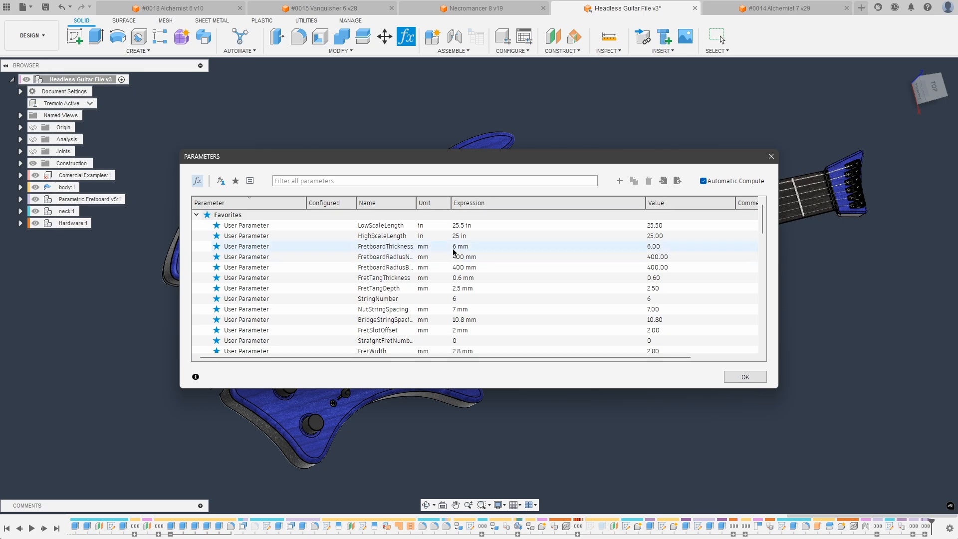
{"action": "scroll", "coordinate": [404, 253], "scroll_direction": "down", "scroll_amount": 2}
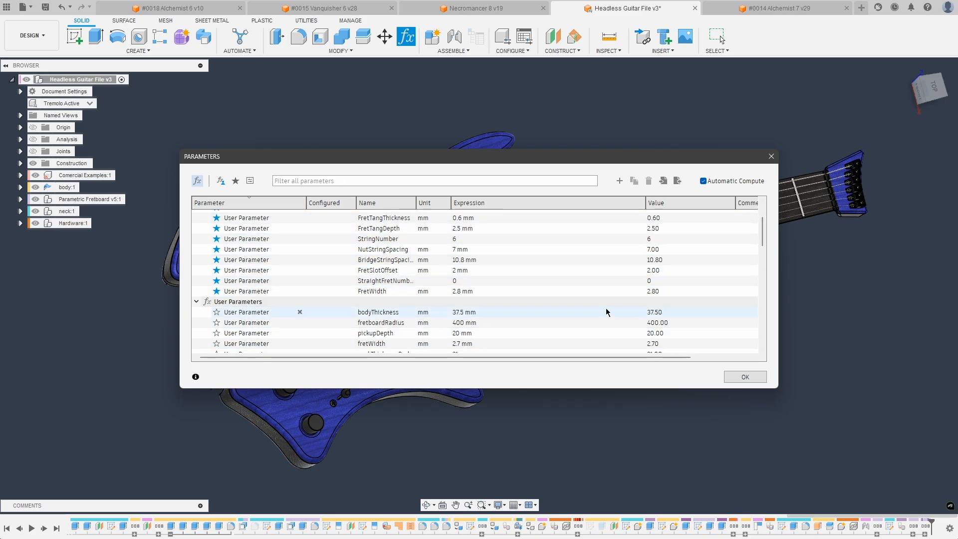
{"action": "scroll", "coordinate": [466, 306], "scroll_direction": "up", "scroll_amount": 3}
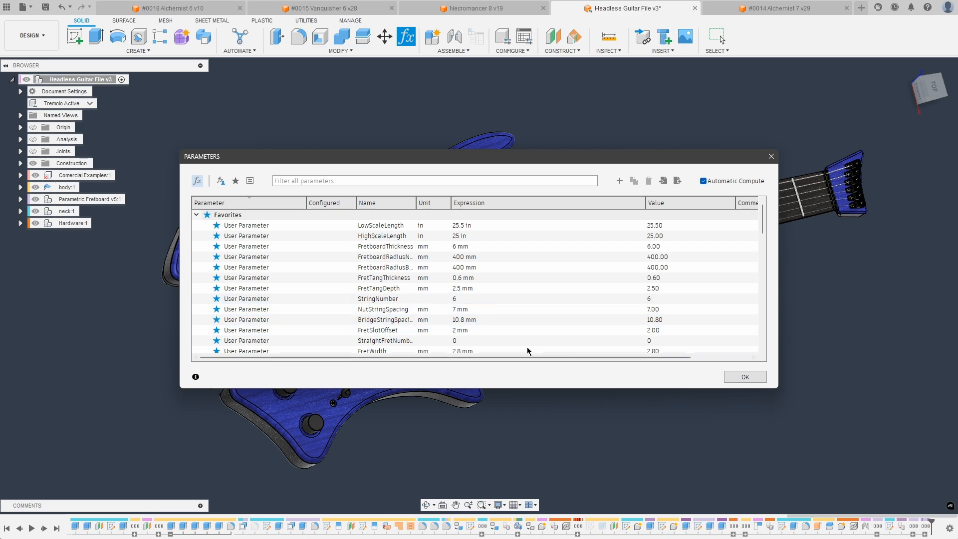
{"action": "left_click", "coordinate": [755, 382]}
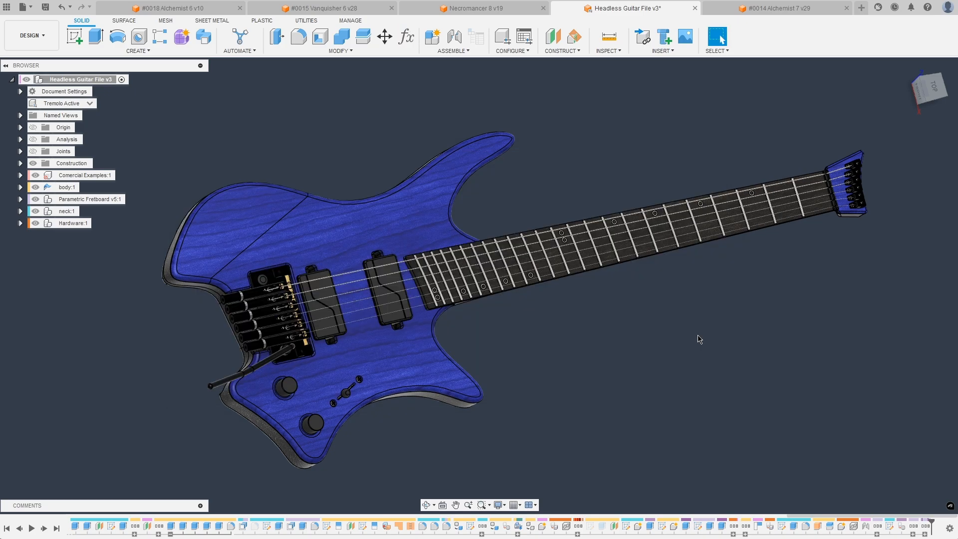
{"action": "middle_click_drag", "start_coordinate": [700, 339], "coordinate": [618, 334], "text": "shift"}
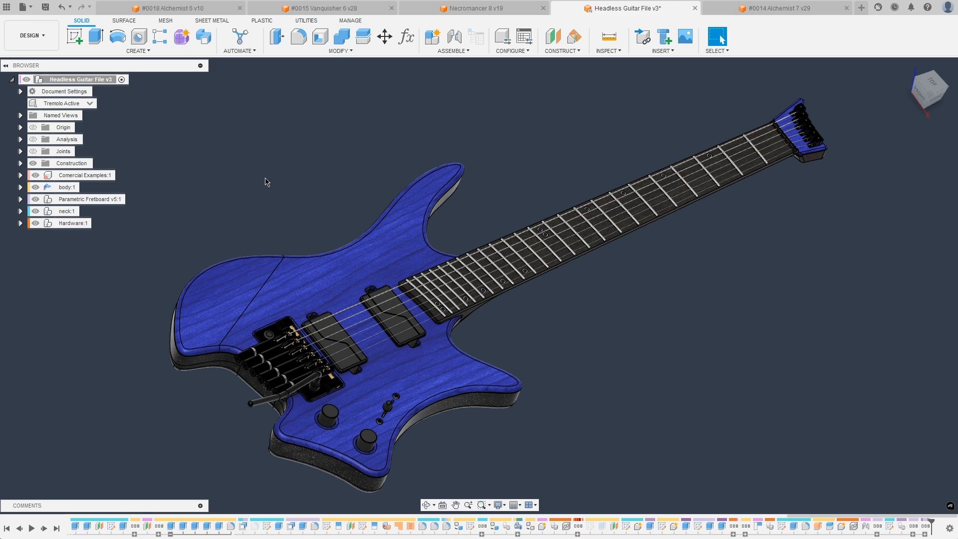
{"action": "middle_click_drag", "start_coordinate": [268, 180], "coordinate": [247, 163]}
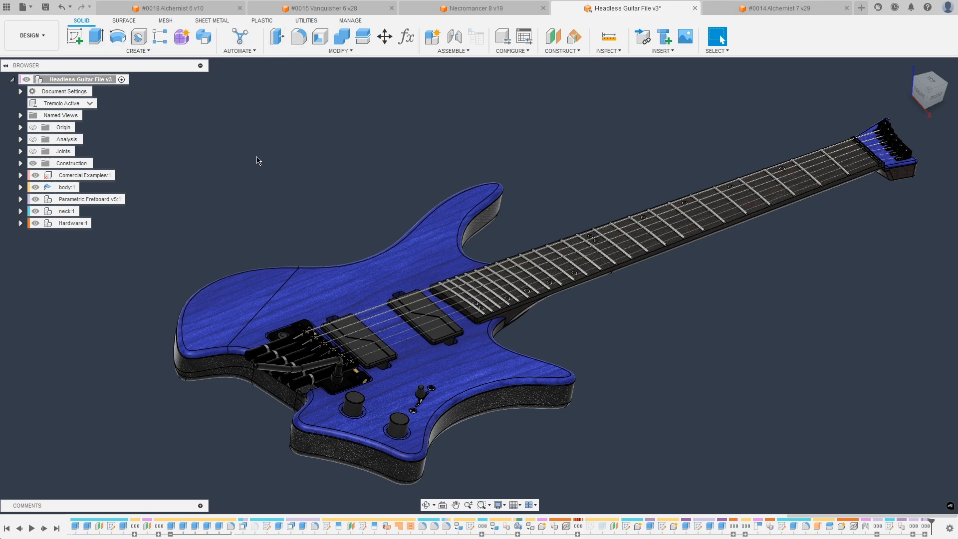
{"action": "left_click", "coordinate": [140, 51]}
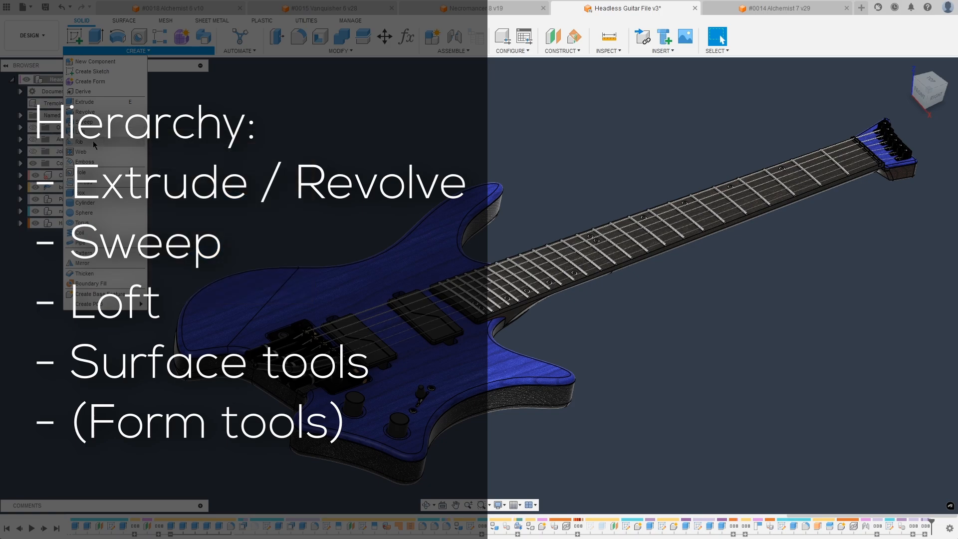
{"action": "left_click", "coordinate": [124, 20]}
{"action": "left_click", "coordinate": [166, 20]}
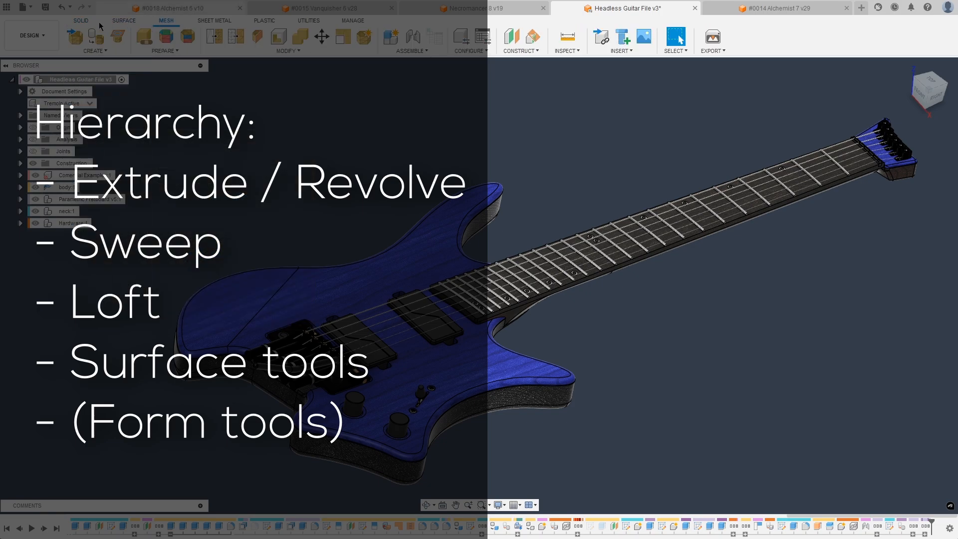
{"action": "left_click", "coordinate": [89, 22]}
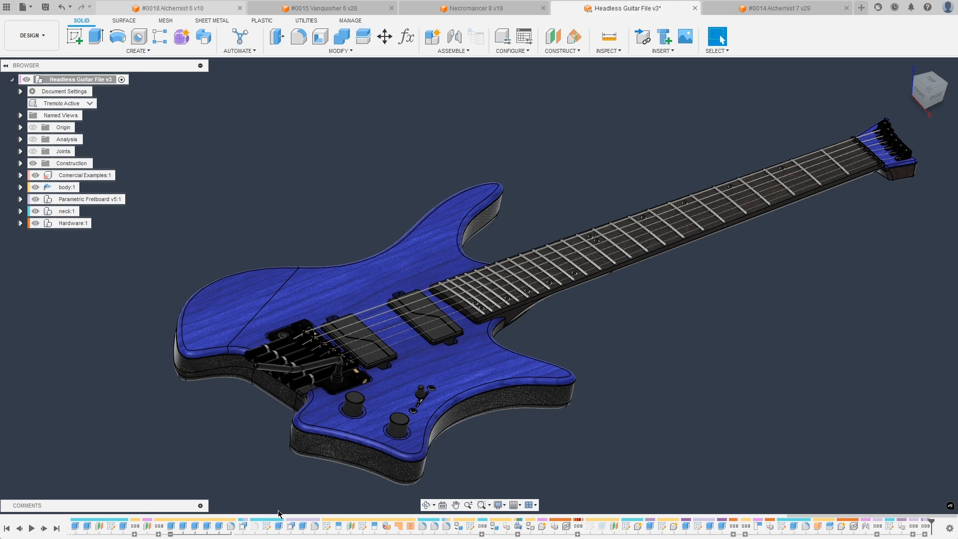
Step: Set up a 20 mm extrusion of the Main Outline sketch profile with the guitar body's solids hidden
{"action": "key", "text": "e"}
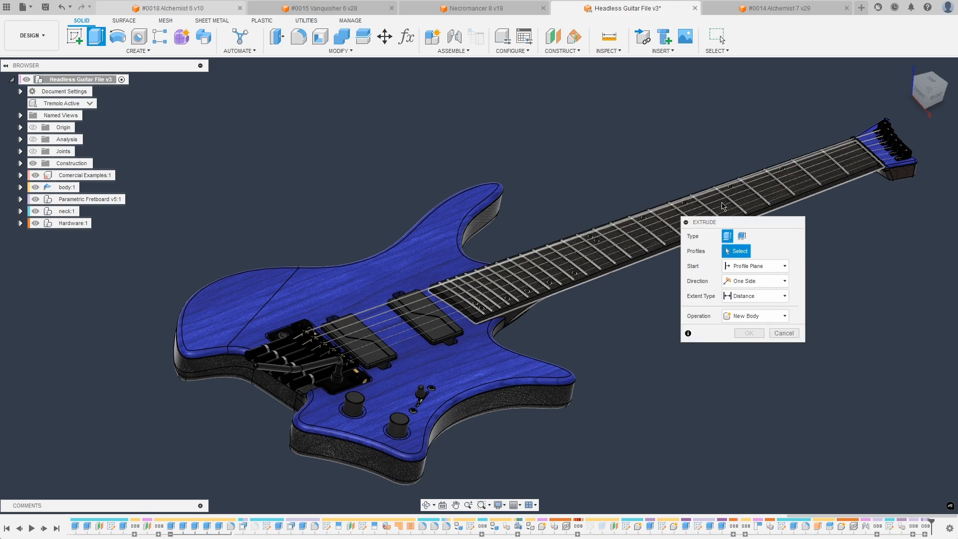
{"action": "left_click_drag", "start_coordinate": [726, 226], "coordinate": [687, 261]}
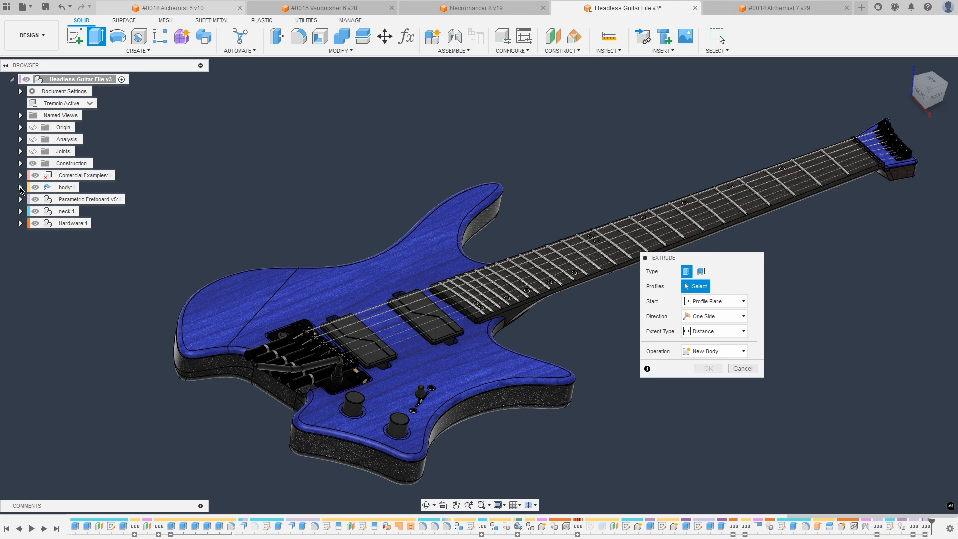
{"action": "left_click", "coordinate": [20, 188]}
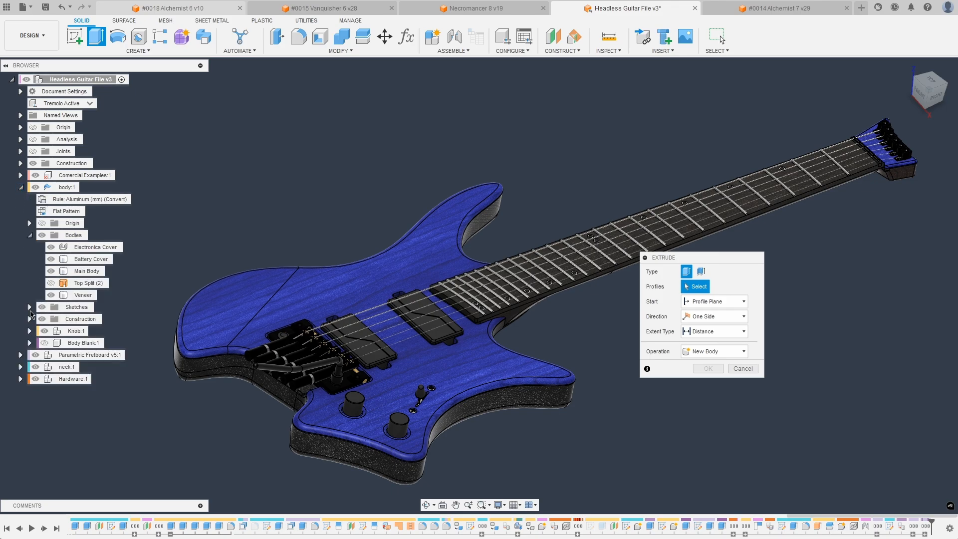
{"action": "left_click", "coordinate": [30, 307]}
{"action": "left_click", "coordinate": [51, 319]}
{"action": "left_click", "coordinate": [42, 235]}
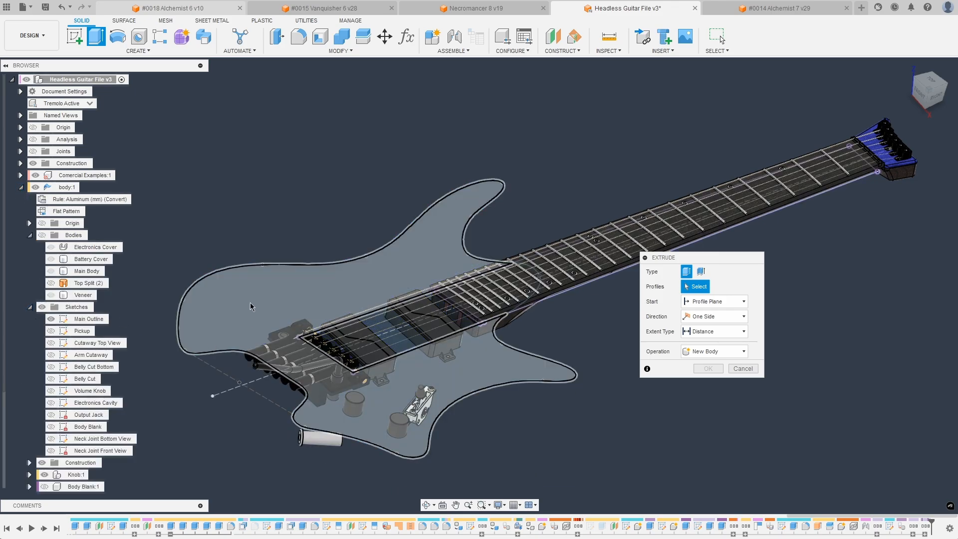
{"action": "left_click", "coordinate": [250, 307]}
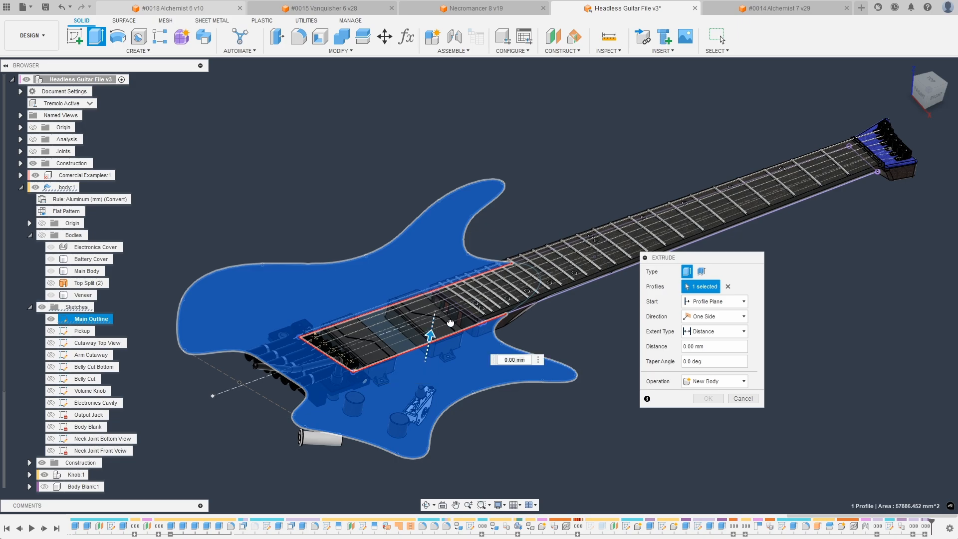
{"action": "left_click_drag", "start_coordinate": [430, 335], "coordinate": [434, 319]}
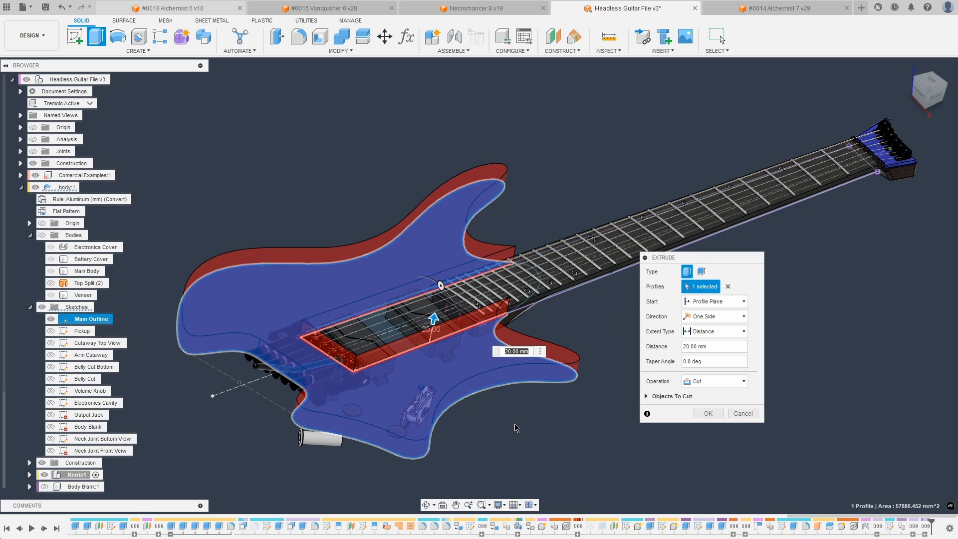
Step: Try the extrusion's Offset start, and set it to start from an object, using a pickup's top face
{"action": "left_click", "coordinate": [713, 301]}
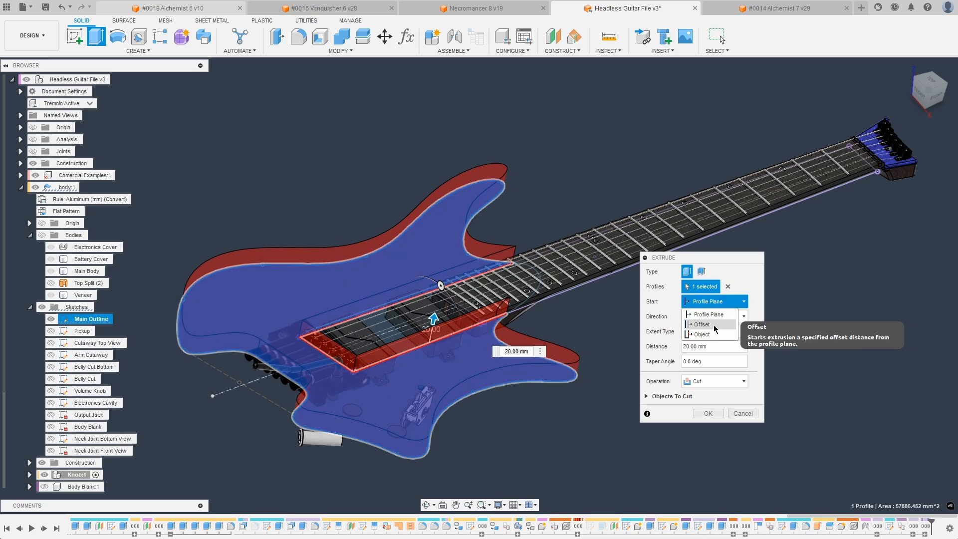
{"action": "left_click", "coordinate": [714, 325]}
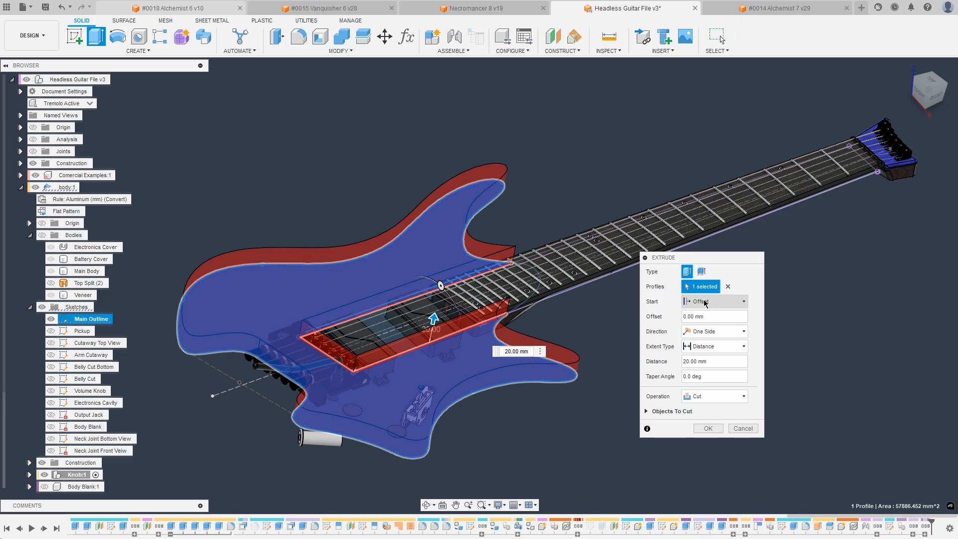
{"action": "left_click", "coordinate": [709, 304]}
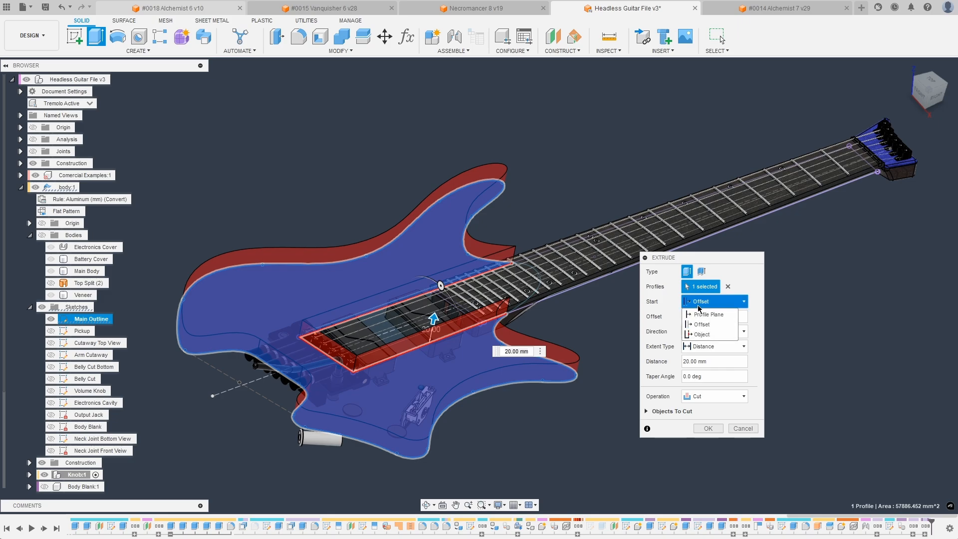
{"action": "left_click", "coordinate": [701, 335]}
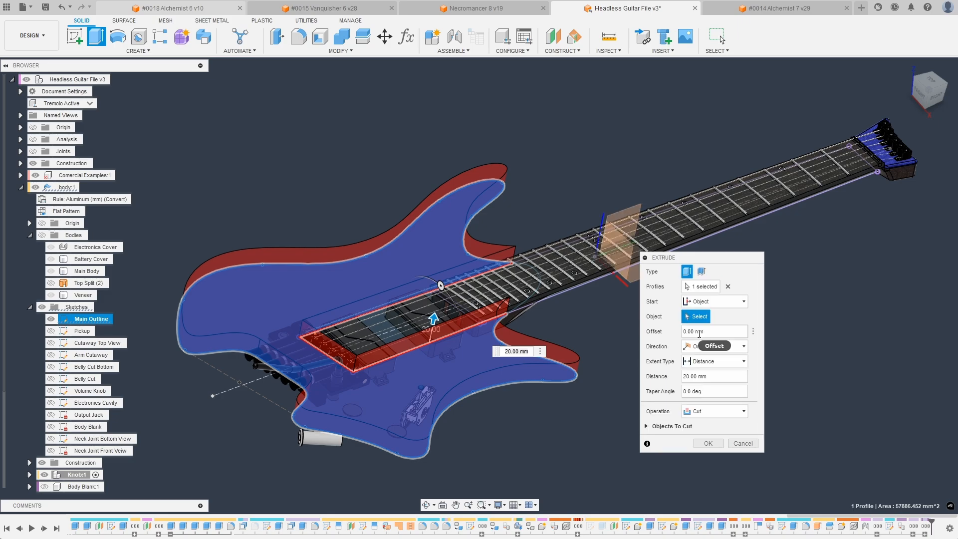
{"action": "scroll", "coordinate": [454, 334], "scroll_direction": "up", "scroll_amount": 4}
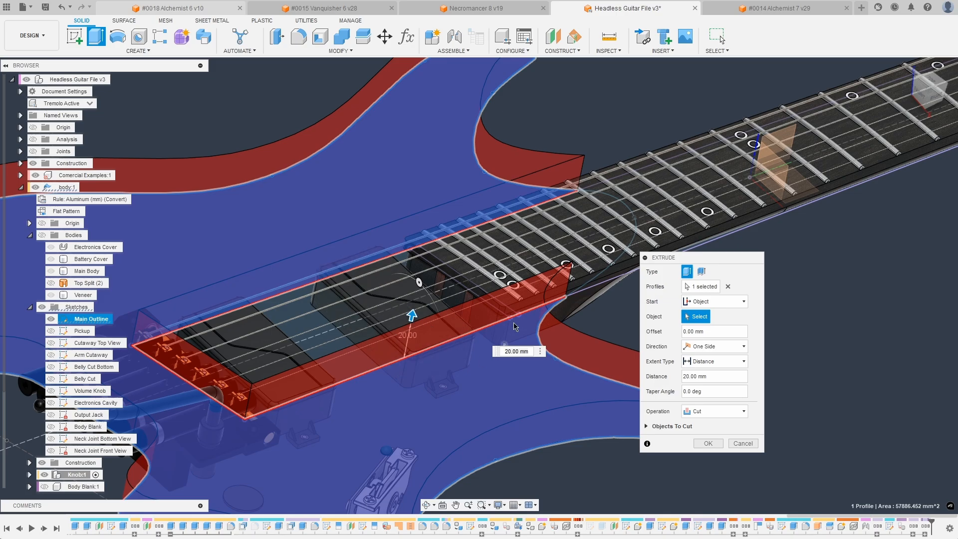
{"action": "scroll", "coordinate": [415, 337], "scroll_direction": "up", "scroll_amount": 3}
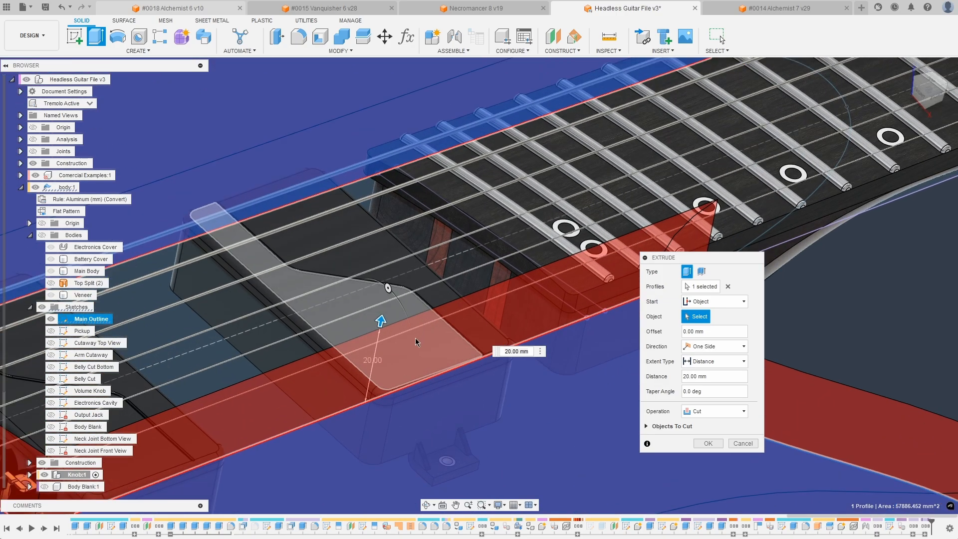
{"action": "scroll", "coordinate": [399, 342], "scroll_direction": "down", "scroll_amount": 5}
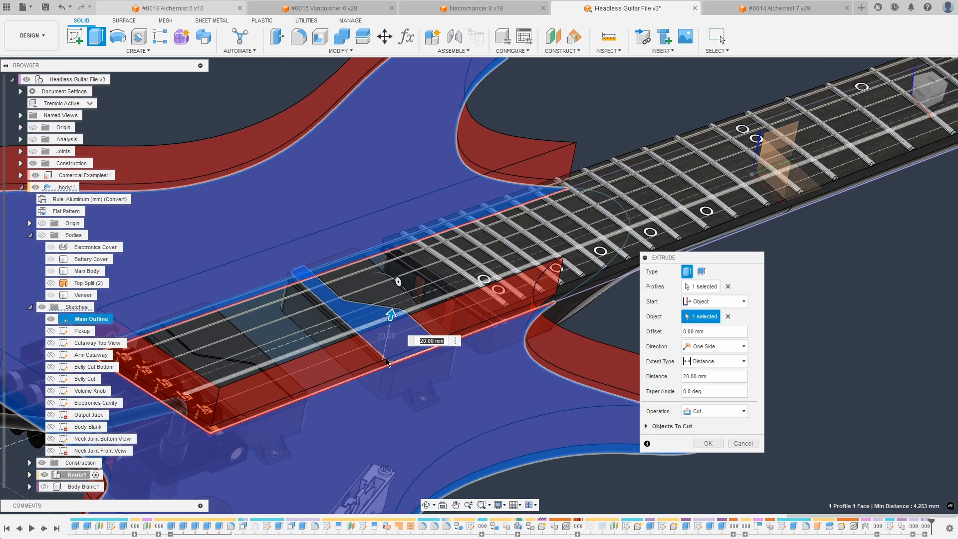
{"action": "left_click", "coordinate": [376, 337]}
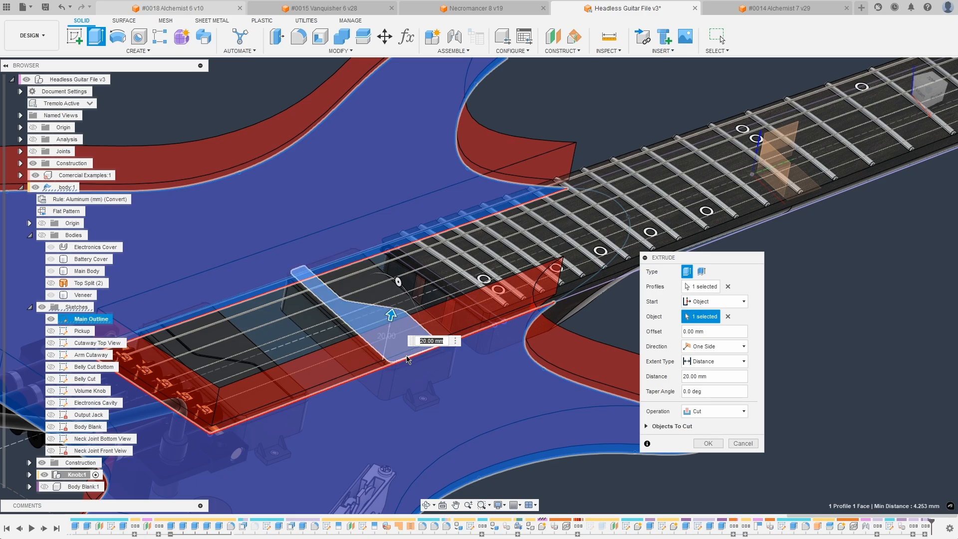
{"action": "scroll", "coordinate": [572, 317], "scroll_direction": "down", "scroll_amount": 2}
{"action": "scroll", "coordinate": [434, 309], "scroll_direction": "down", "scroll_amount": 3}
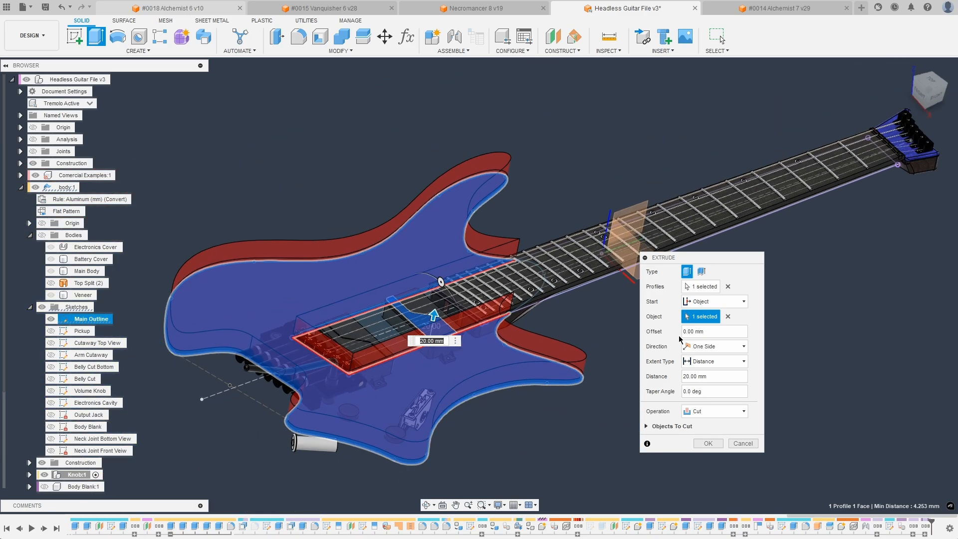
Step: Set the extrusion to Two Sides from the profile plane, with distances of 20 mm on side 1 and 17.286 mm on side 2
{"action": "left_click", "coordinate": [713, 302]}
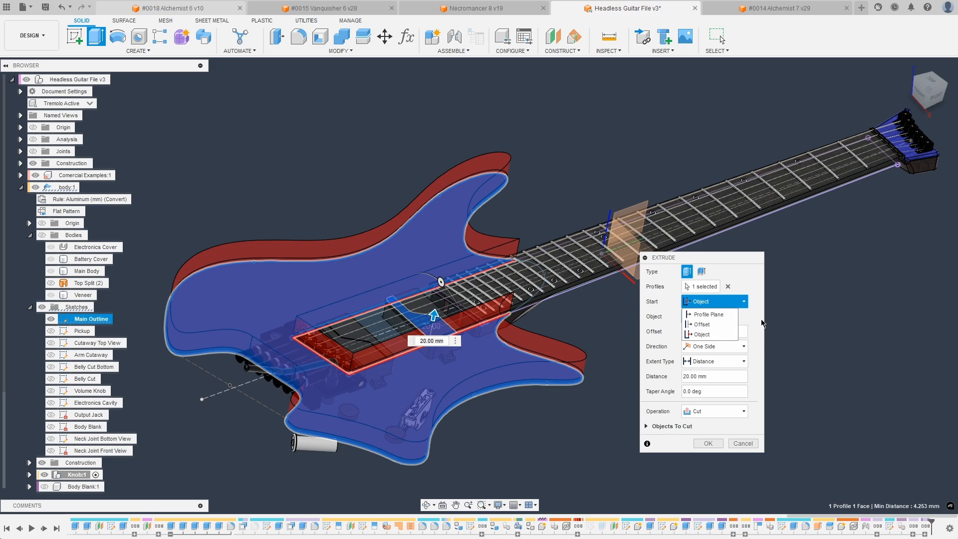
{"action": "left_click", "coordinate": [704, 335]}
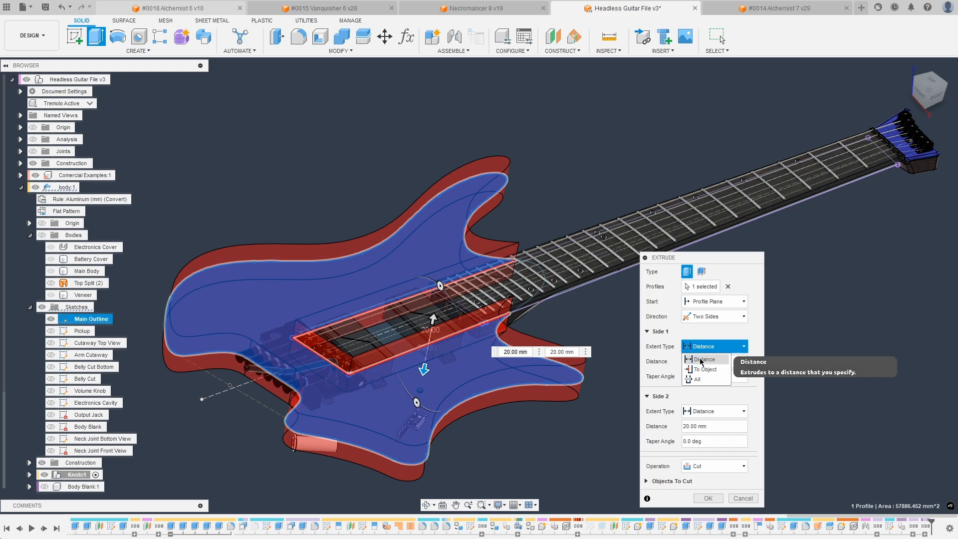
{"action": "left_click", "coordinate": [703, 360]}
{"action": "scroll", "coordinate": [439, 443], "scroll_direction": "up", "scroll_amount": 5}
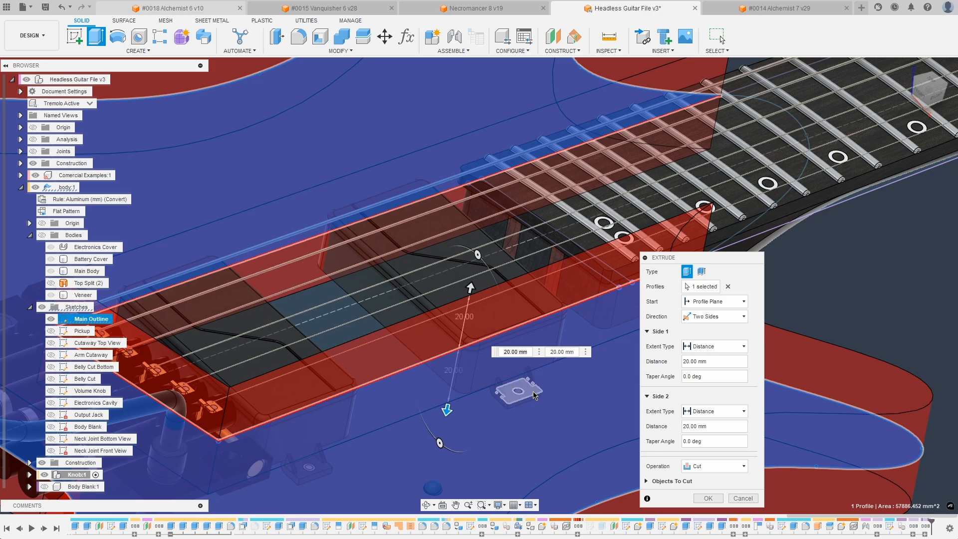
{"action": "left_click", "coordinate": [533, 395]}
{"action": "scroll", "coordinate": [469, 402], "scroll_direction": "down", "scroll_amount": 3}
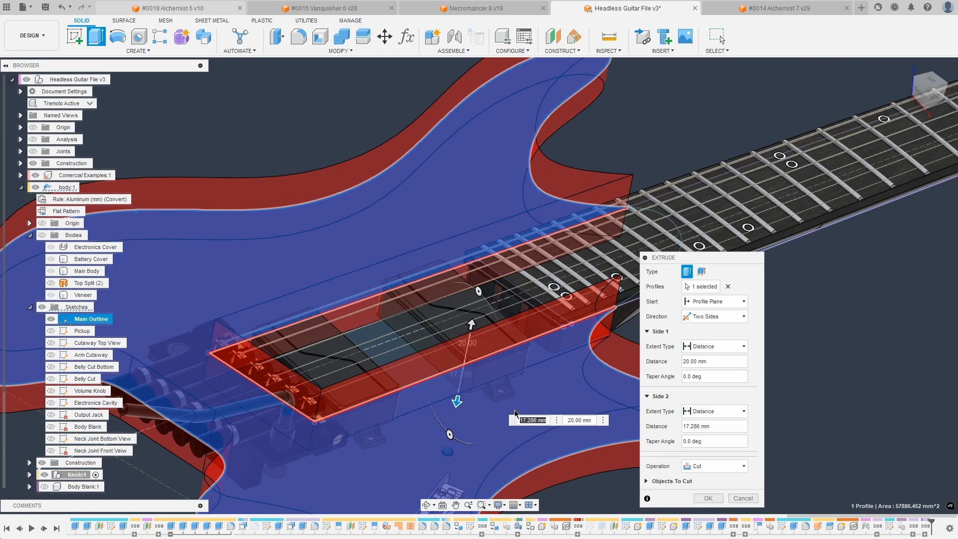
Step: Try extending side 2 of the extrusion to an object, picking the pickup's mounting tab as its limit
{"action": "left_click", "coordinate": [733, 424]}
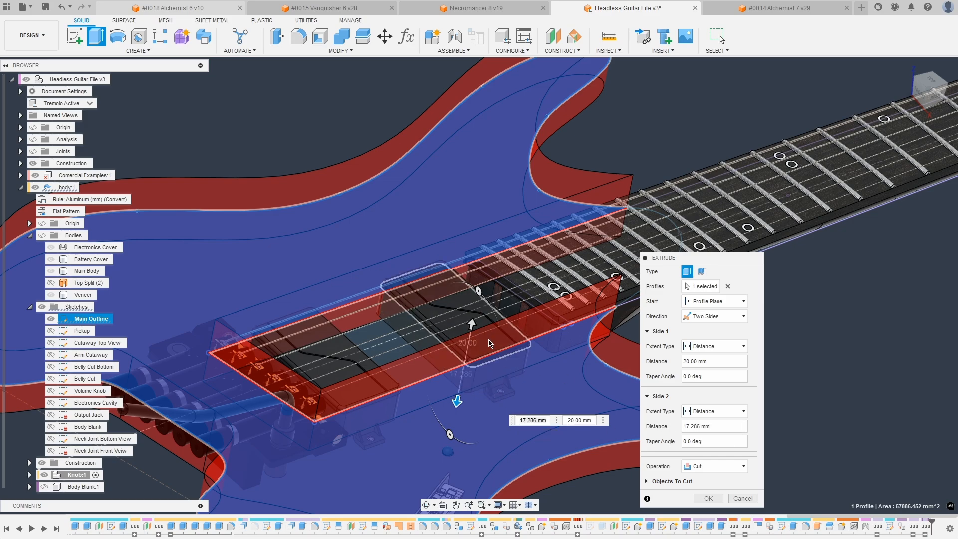
{"action": "left_click", "coordinate": [721, 412]}
{"action": "left_click", "coordinate": [712, 435]}
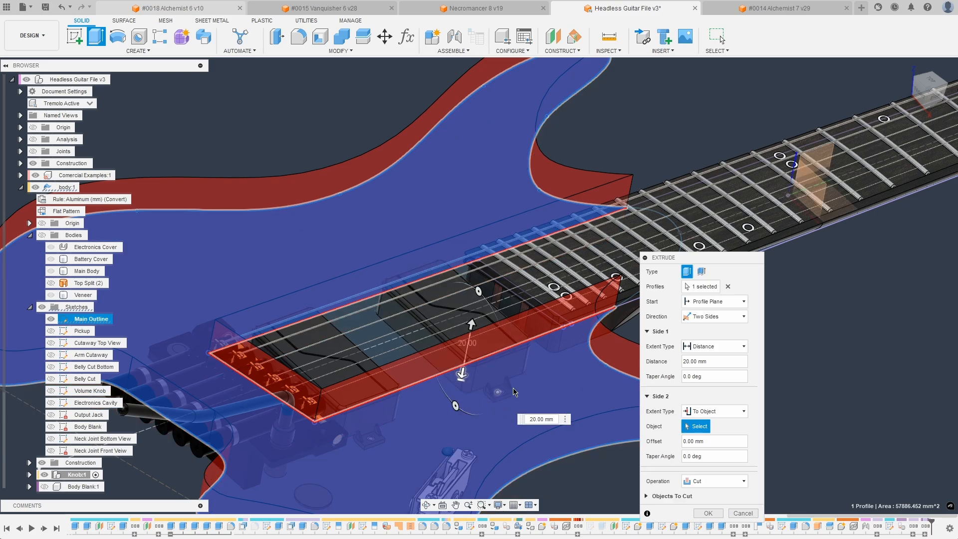
{"action": "left_click", "coordinate": [516, 393]}
{"action": "scroll", "coordinate": [520, 415], "scroll_direction": "down", "scroll_amount": 2}
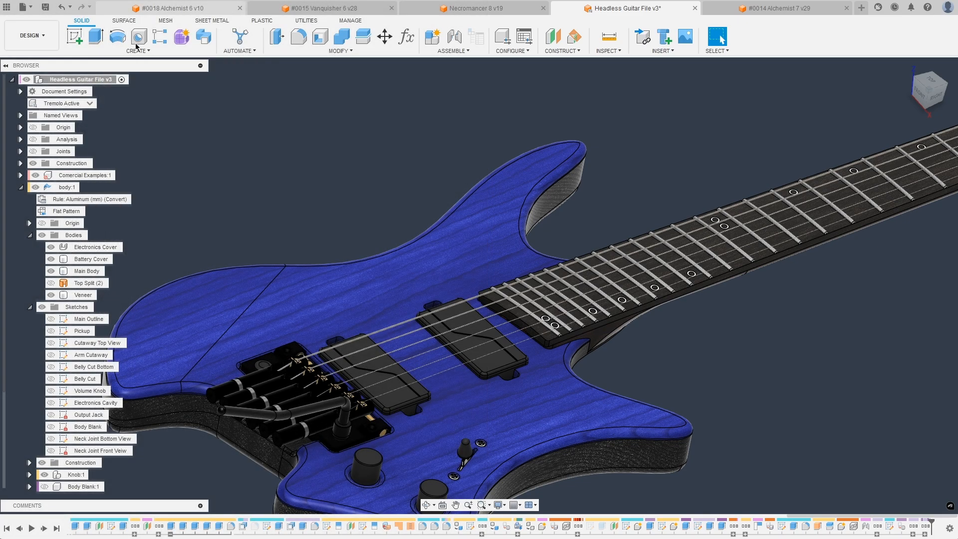
Step: Examine the guitar body's front, tremolo bridge and arm, and beveled top edges from several angles
{"action": "scroll", "coordinate": [357, 196], "scroll_direction": "down", "scroll_amount": 3}
{"action": "scroll", "coordinate": [312, 401], "scroll_direction": "down", "scroll_amount": 1}
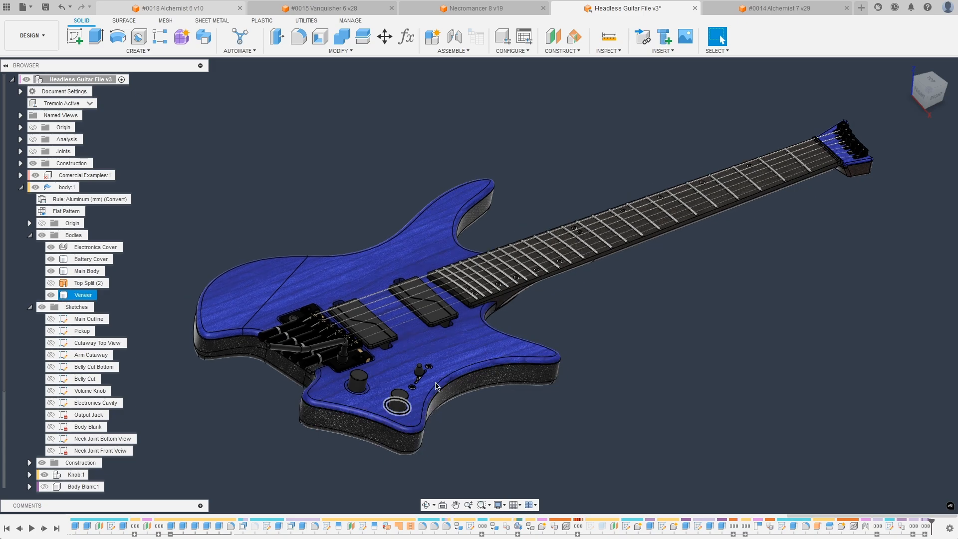
{"action": "scroll", "coordinate": [256, 252], "scroll_direction": "up", "scroll_amount": 3}
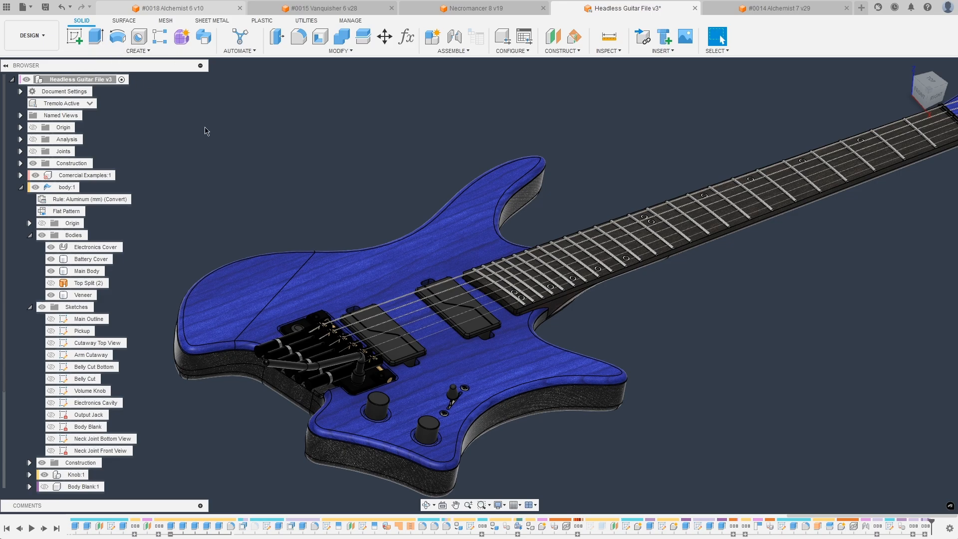
{"action": "scroll", "coordinate": [288, 387], "scroll_direction": "up", "scroll_amount": 3}
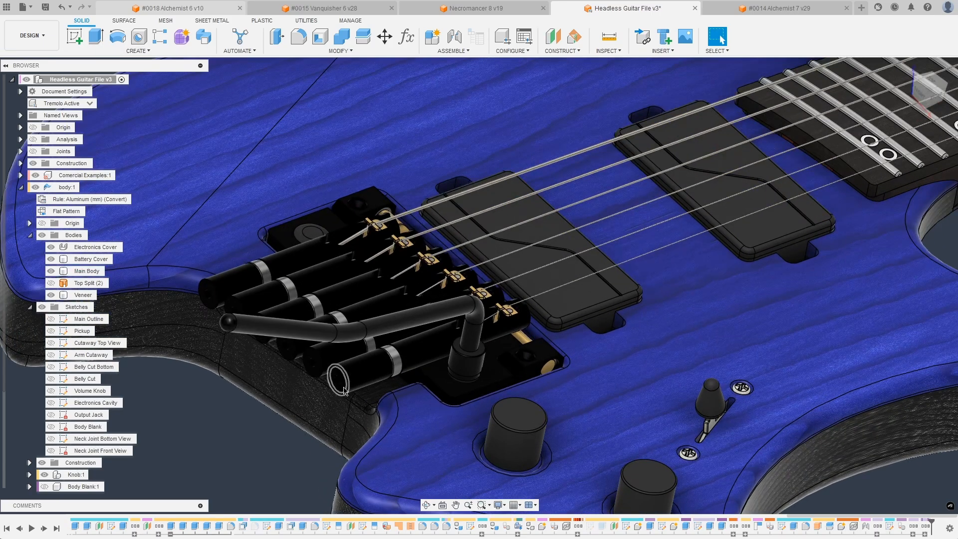
{"action": "scroll", "coordinate": [349, 394], "scroll_direction": "up", "scroll_amount": 2}
{"action": "scroll", "coordinate": [387, 397], "scroll_direction": "up", "scroll_amount": 5}
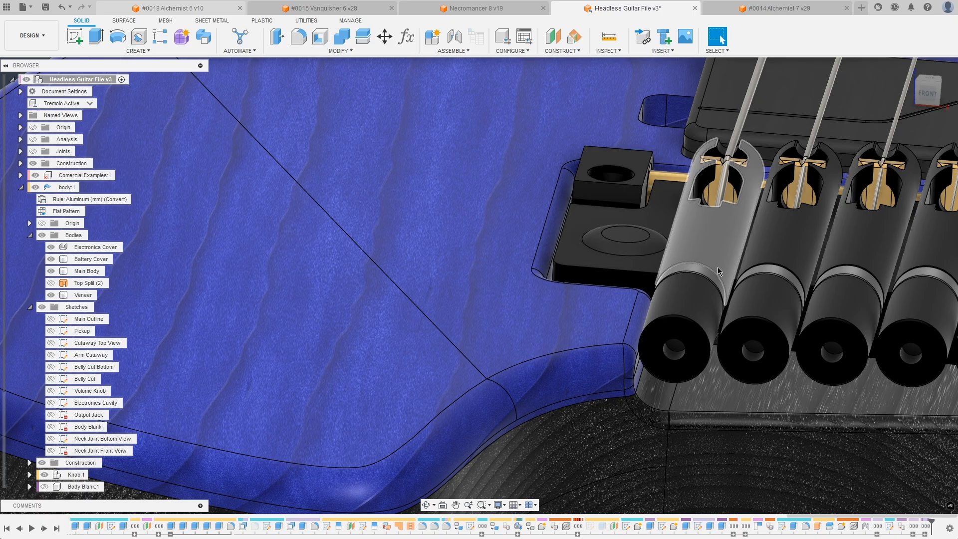
{"action": "middle_click_drag", "start_coordinate": [682, 340], "coordinate": [429, 352], "text": "shift"}
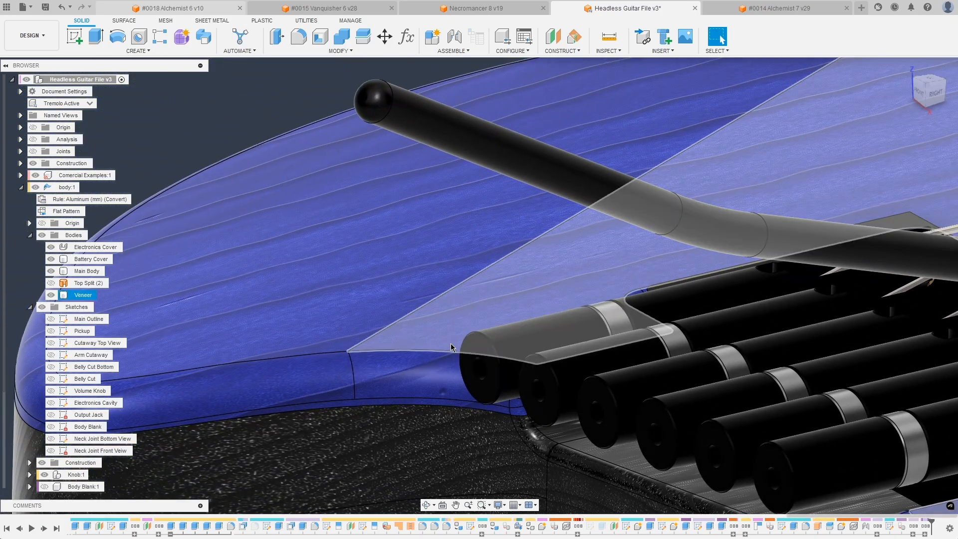
{"action": "scroll", "coordinate": [451, 347], "scroll_direction": "down", "scroll_amount": 10}
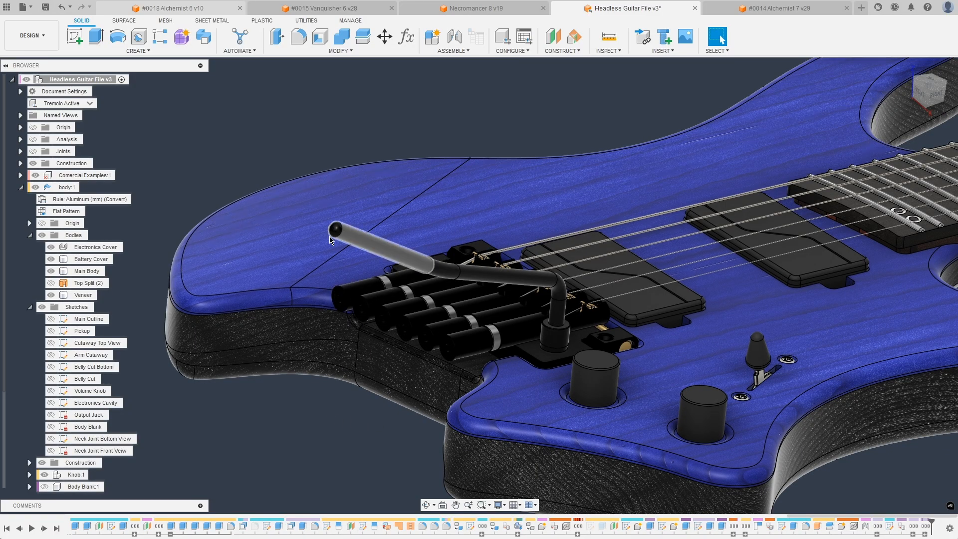
{"action": "middle_click_drag", "start_coordinate": [394, 408], "coordinate": [317, 272], "text": "shift"}
{"action": "scroll", "coordinate": [319, 277], "scroll_direction": "down", "scroll_amount": 3}
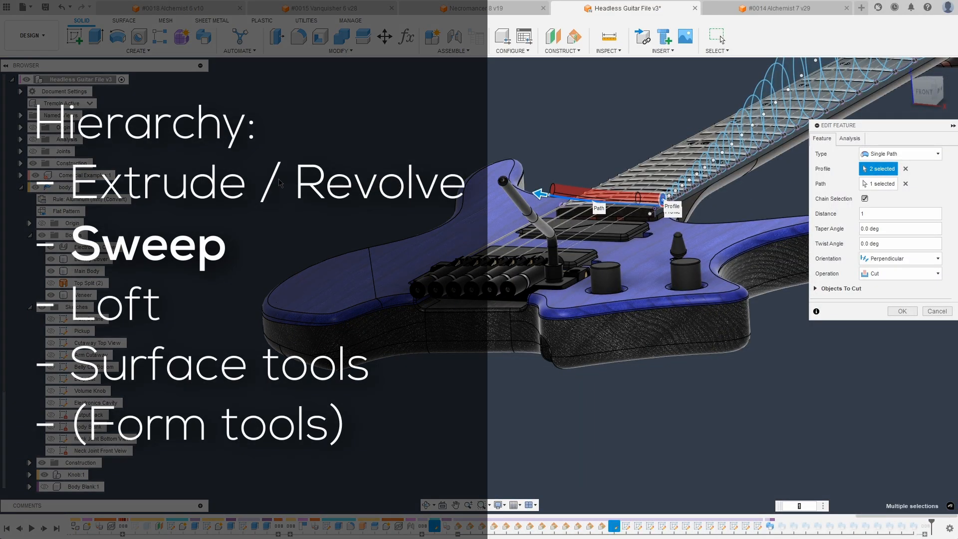
Step: Examine the sweep cut that scallops the fretboard, including its circular profile, curved fret path and available sweep types
{"action": "left_click", "coordinate": [118, 52]}
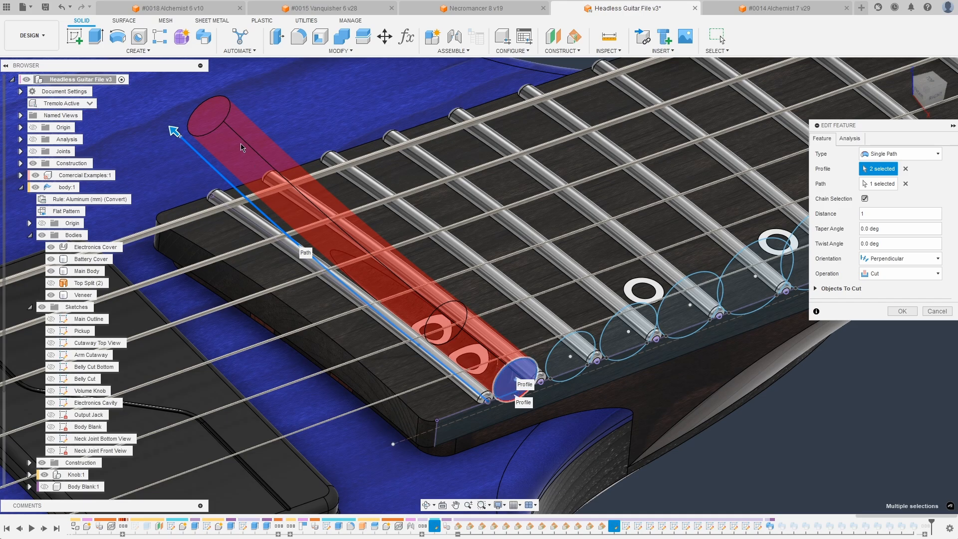
{"action": "scroll", "coordinate": [402, 284], "scroll_direction": "down", "scroll_amount": 3}
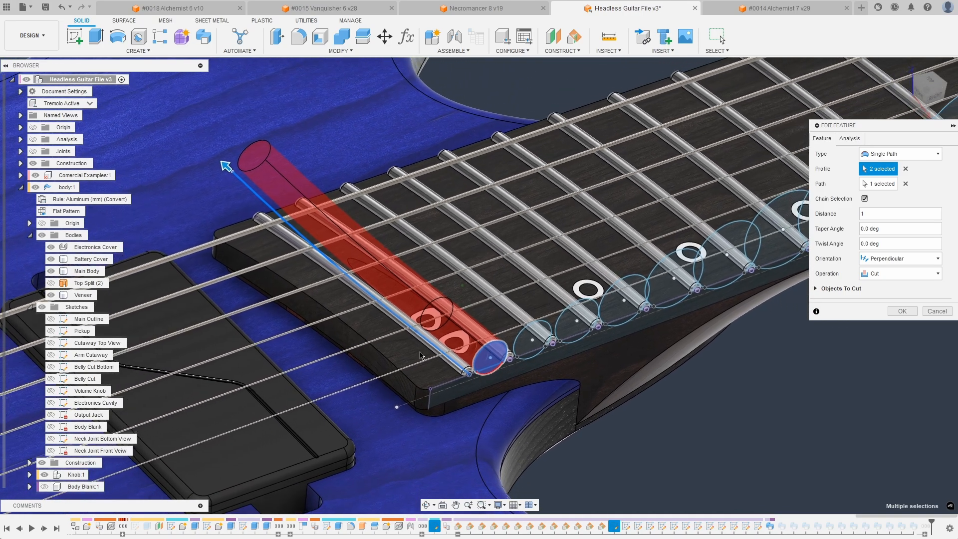
{"action": "middle_click_drag", "start_coordinate": [513, 350], "coordinate": [577, 384], "text": "shift"}
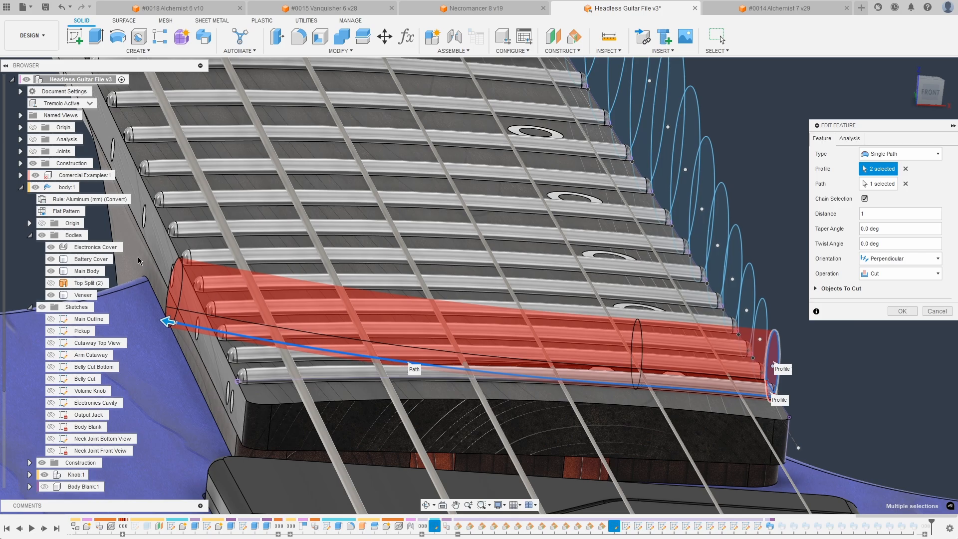
{"action": "middle_click_drag", "start_coordinate": [139, 259], "coordinate": [544, 415], "text": "shift"}
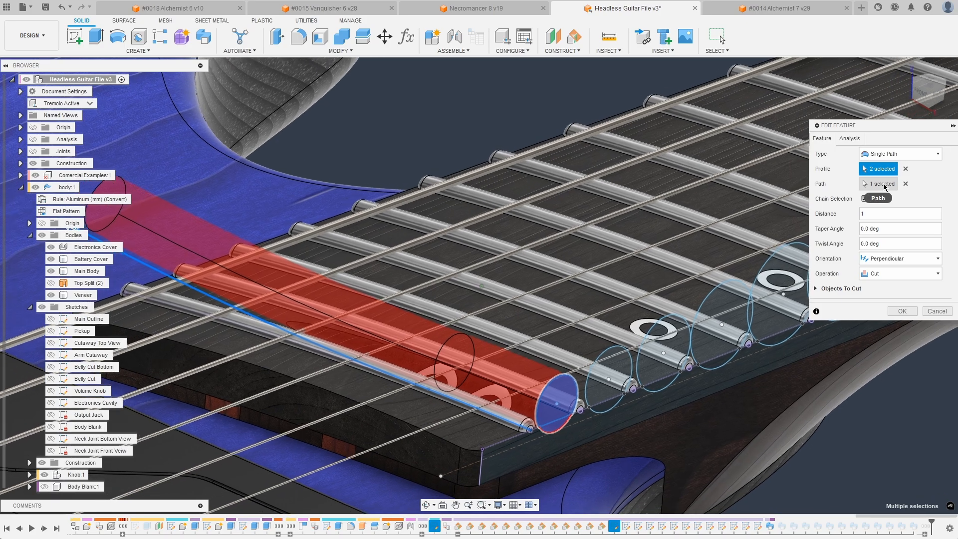
{"action": "middle_click_drag", "start_coordinate": [738, 259], "coordinate": [630, 417], "text": "shift"}
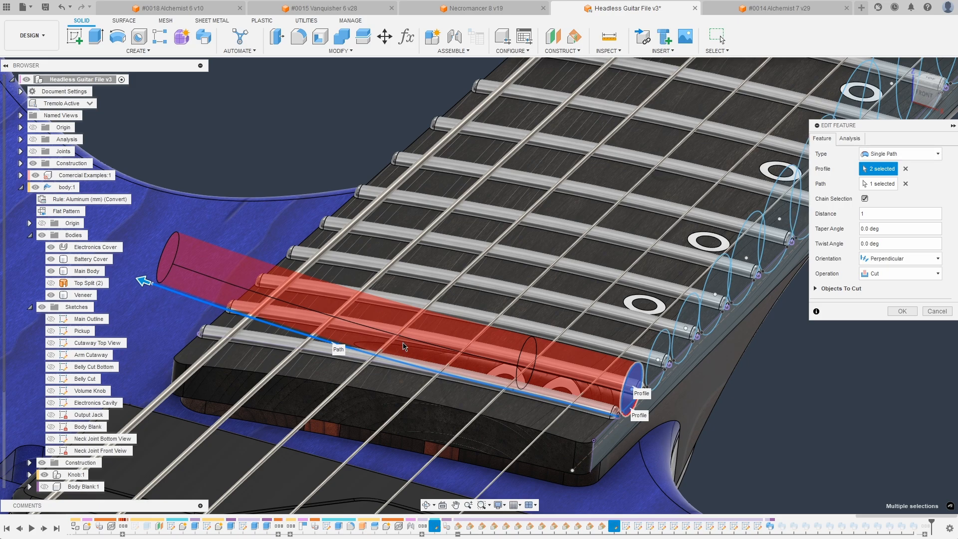
{"action": "left_click", "coordinate": [927, 155]}
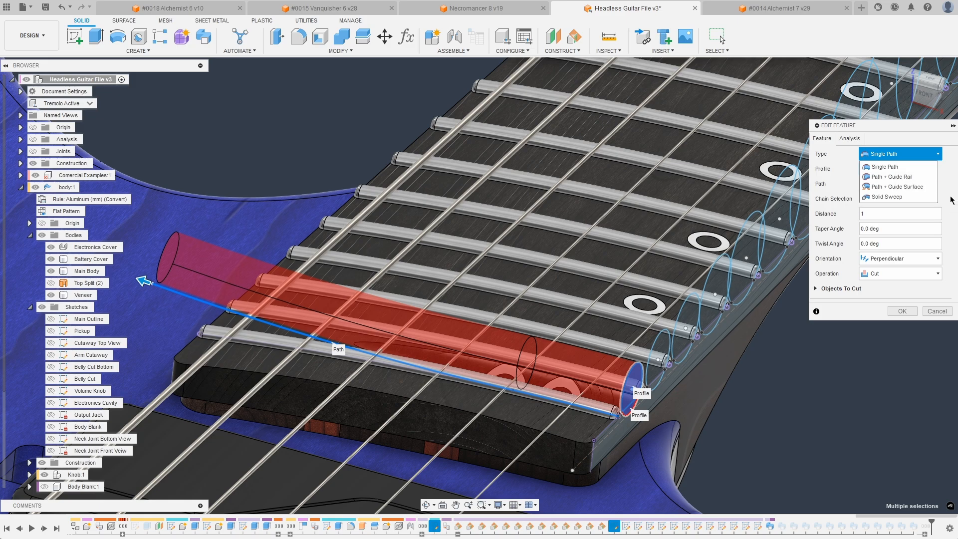
{"action": "left_click", "coordinate": [951, 188]}
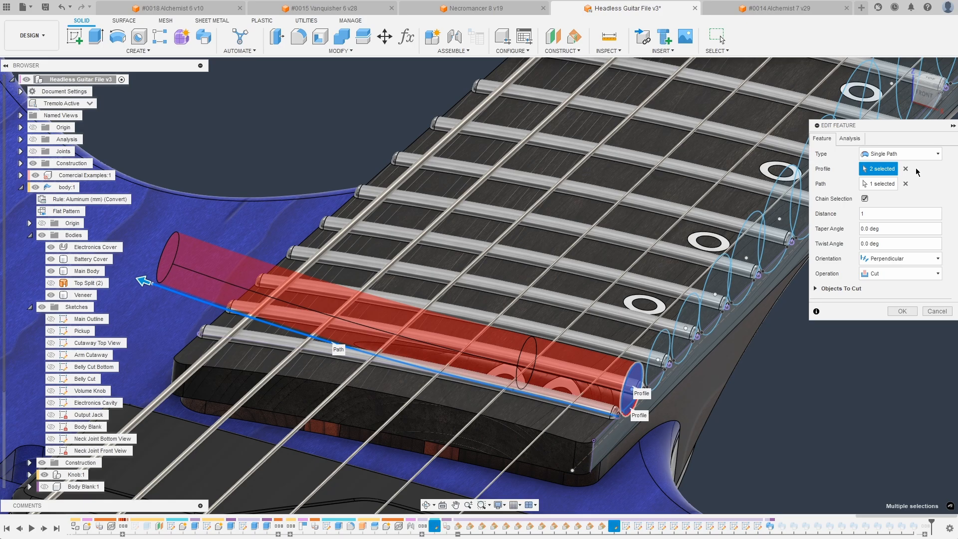
Step: Review the section options of the pipe feature that forms a guitar string, keeping the Circular section
{"action": "left_click", "coordinate": [137, 50]}
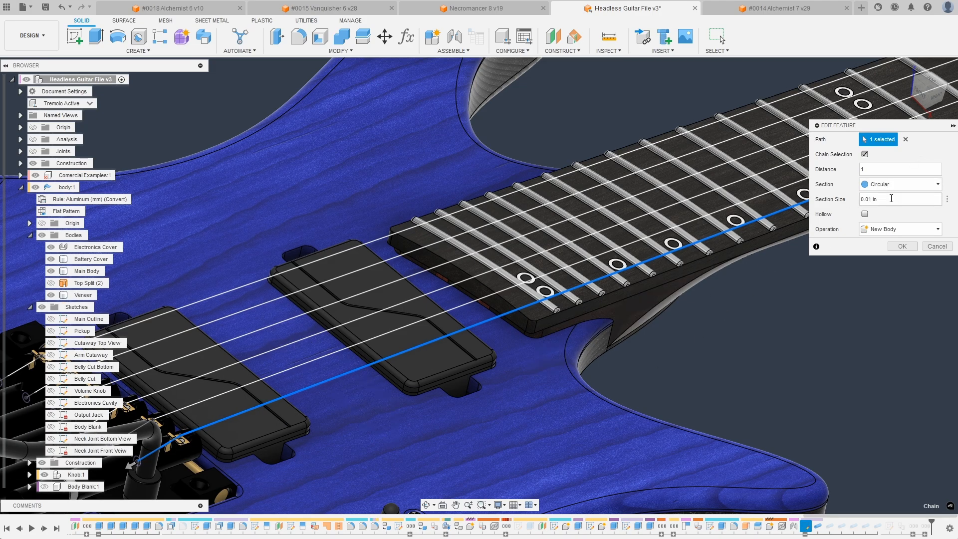
{"action": "left_click", "coordinate": [906, 186]}
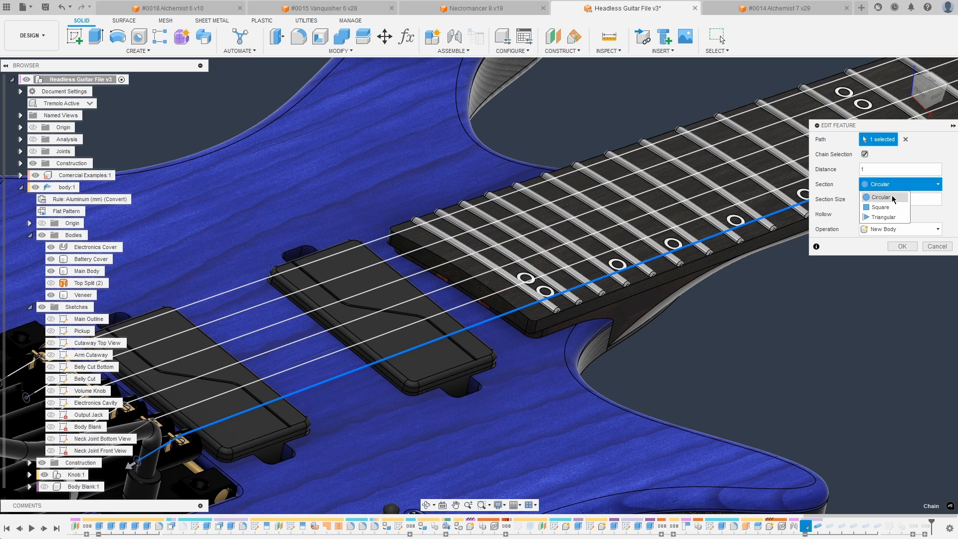
{"action": "left_click", "coordinate": [892, 199]}
{"action": "left_click", "coordinate": [888, 198]}
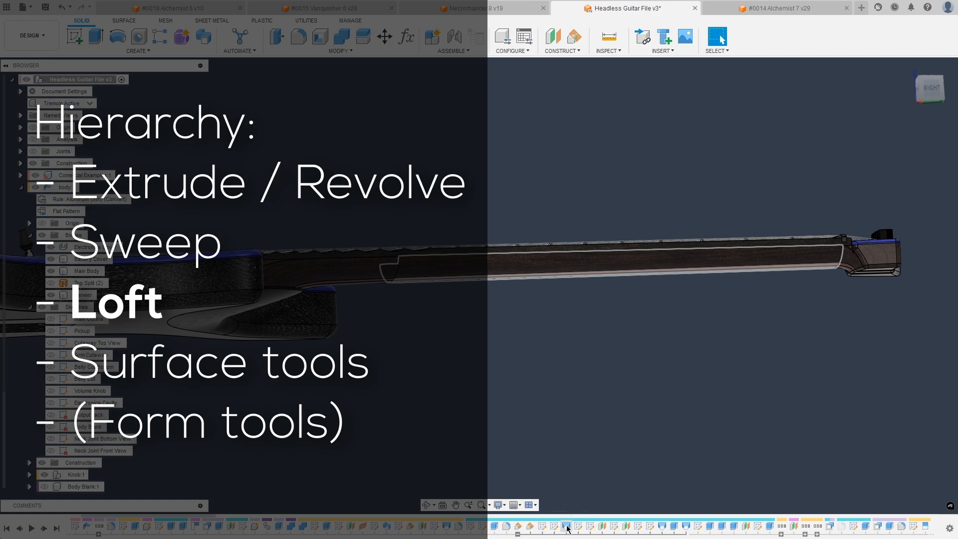
Step: Open the loft cut that shapes the back of the neck, examine its two profiles, and leave the feature
{"action": "double_click", "coordinate": [567, 529]}
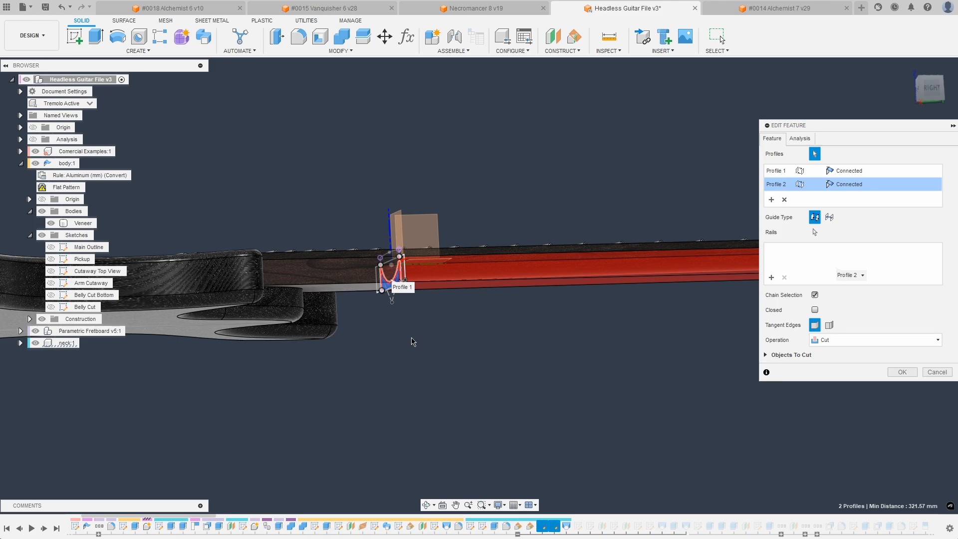
{"action": "middle_click_drag", "start_coordinate": [379, 398], "coordinate": [240, 364], "text": "shift"}
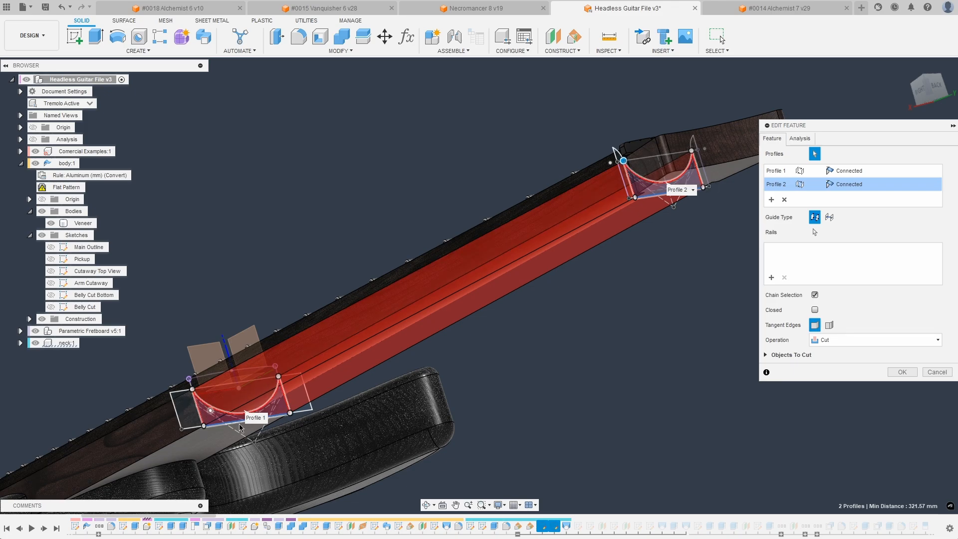
{"action": "middle_click_drag", "start_coordinate": [202, 375], "coordinate": [209, 352], "text": "shift"}
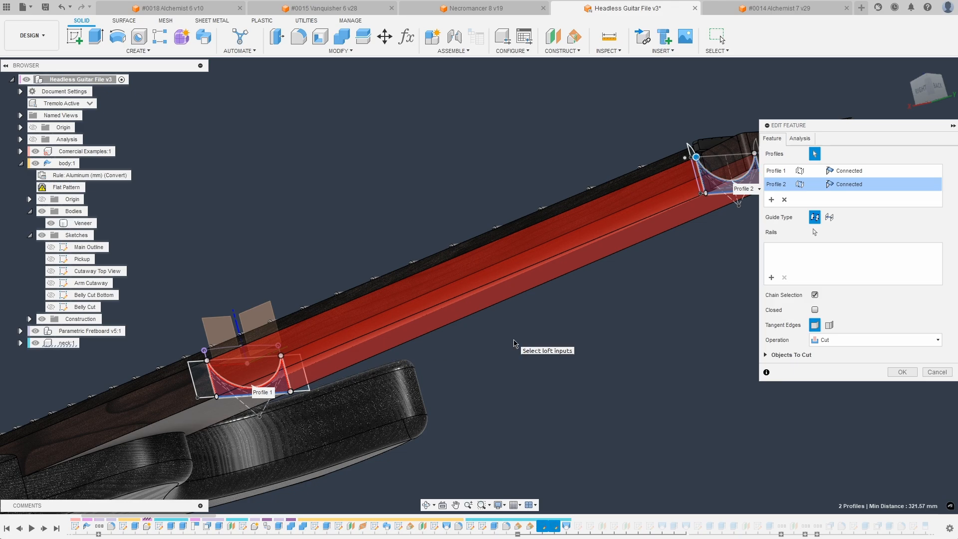
{"action": "middle_click_drag", "start_coordinate": [545, 342], "coordinate": [675, 245], "text": "shift"}
{"action": "scroll", "coordinate": [675, 245], "scroll_direction": "up", "scroll_amount": 1}
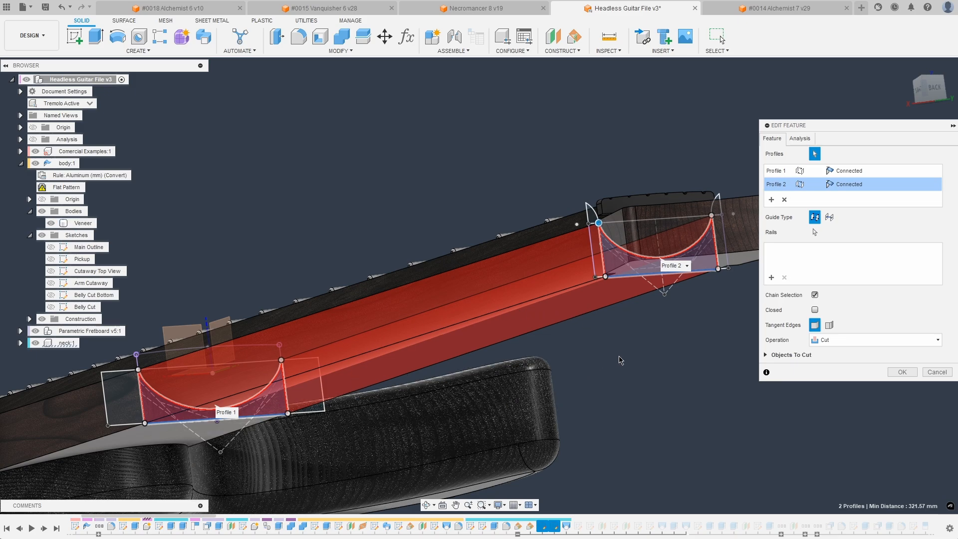
{"action": "key", "text": "Escape"}
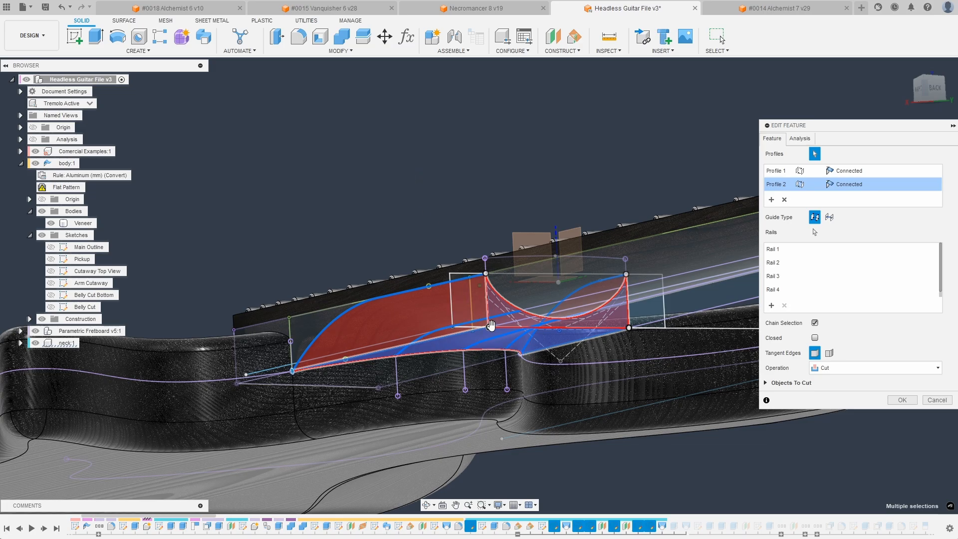
Step: Examine the loft cut at the neck joint, including its two profiles and the rails guiding it into the body
{"action": "middle_click_drag", "start_coordinate": [552, 332], "coordinate": [449, 299], "text": "shift"}
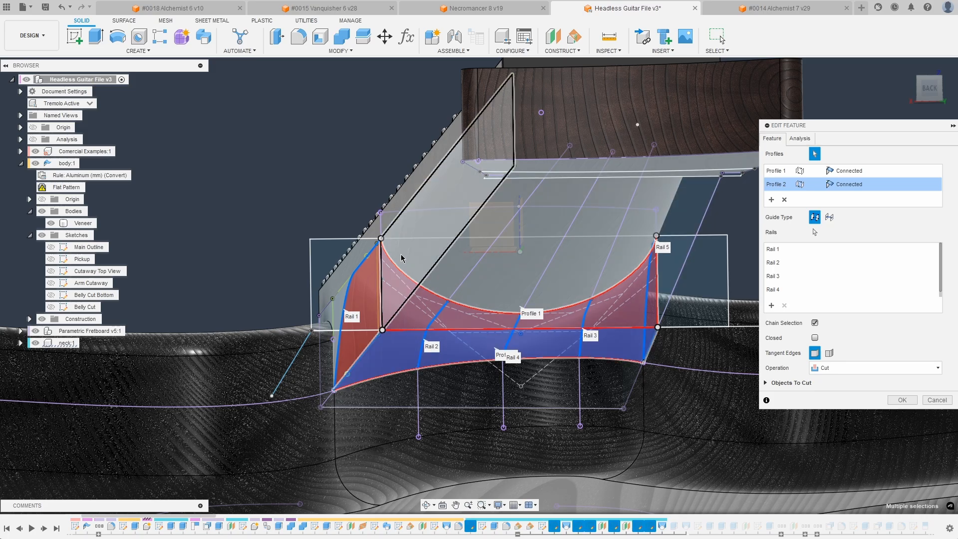
{"action": "middle_click_drag", "start_coordinate": [524, 299], "coordinate": [582, 217], "text": "shift"}
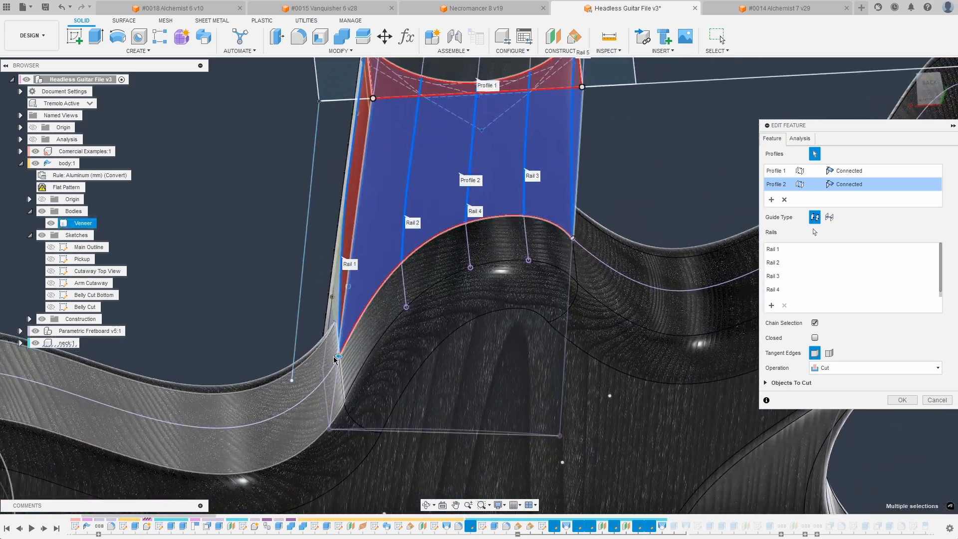
{"action": "middle_click_drag", "start_coordinate": [600, 149], "coordinate": [600, 181]}
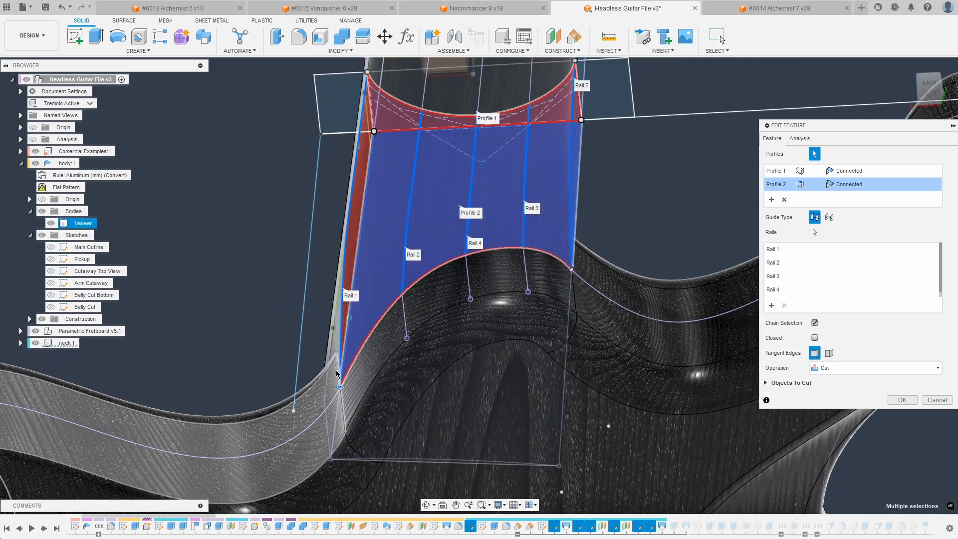
{"action": "middle_click_drag", "start_coordinate": [218, 203], "coordinate": [378, 248], "text": "shift"}
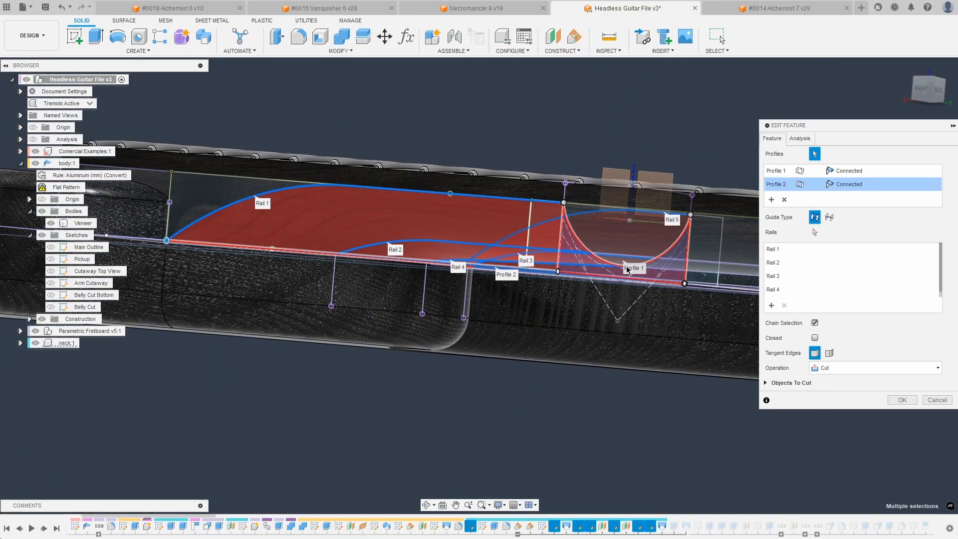
{"action": "middle_click_drag", "start_coordinate": [548, 269], "coordinate": [756, 213], "text": "shift"}
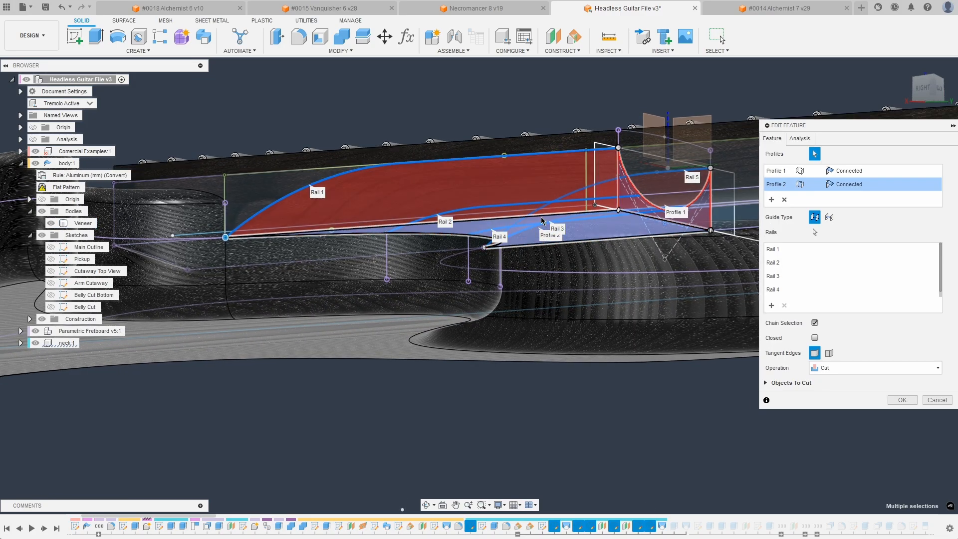
{"action": "middle_click_drag", "start_coordinate": [512, 248], "coordinate": [413, 258], "text": "shift"}
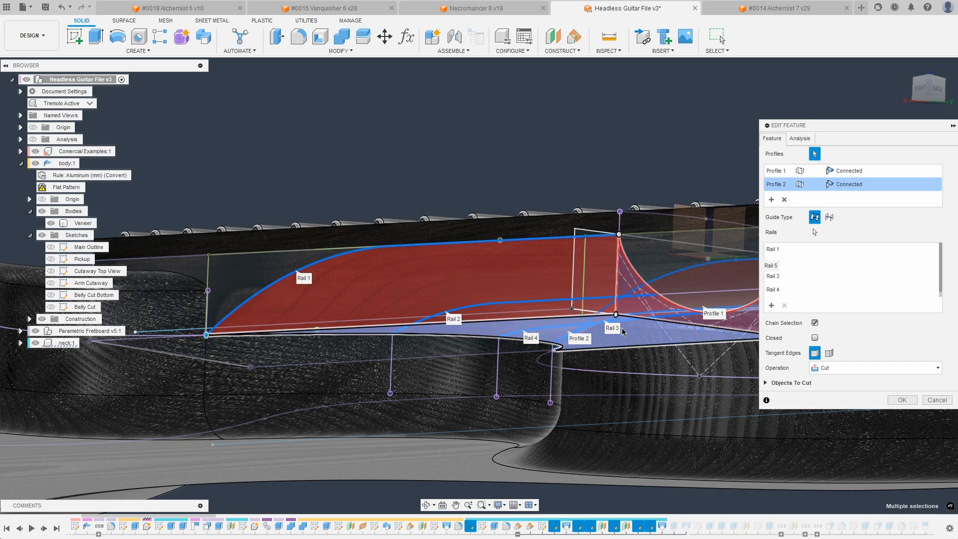
{"action": "middle_click_drag", "start_coordinate": [615, 313], "coordinate": [545, 228], "text": "shift"}
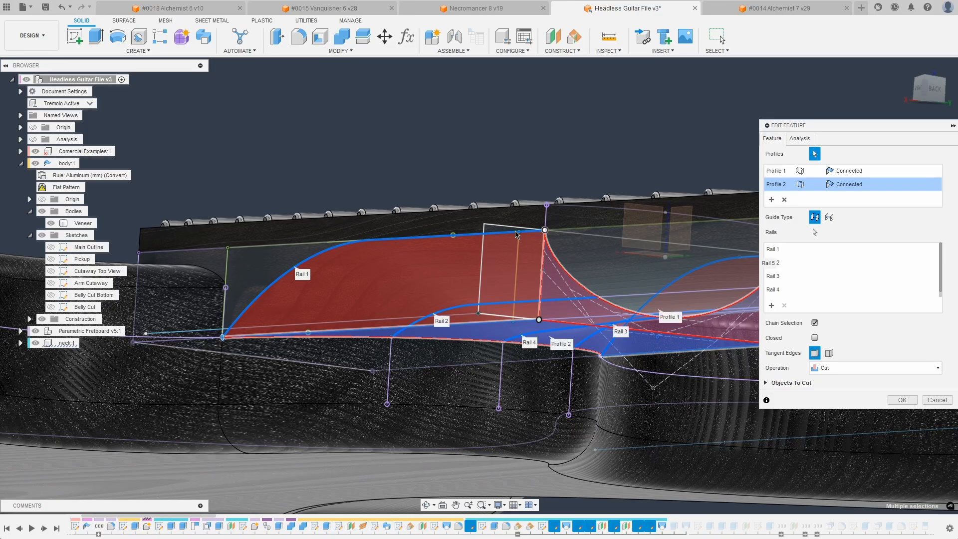
{"action": "middle_click_drag", "start_coordinate": [210, 299], "coordinate": [112, 300]}
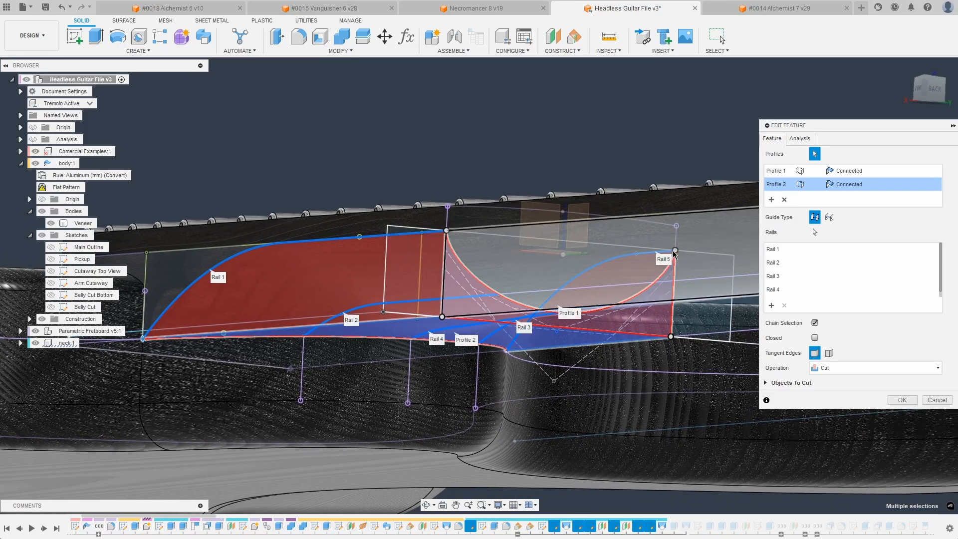
{"action": "middle_click_drag", "start_coordinate": [336, 272], "coordinate": [581, 304], "text": "shift"}
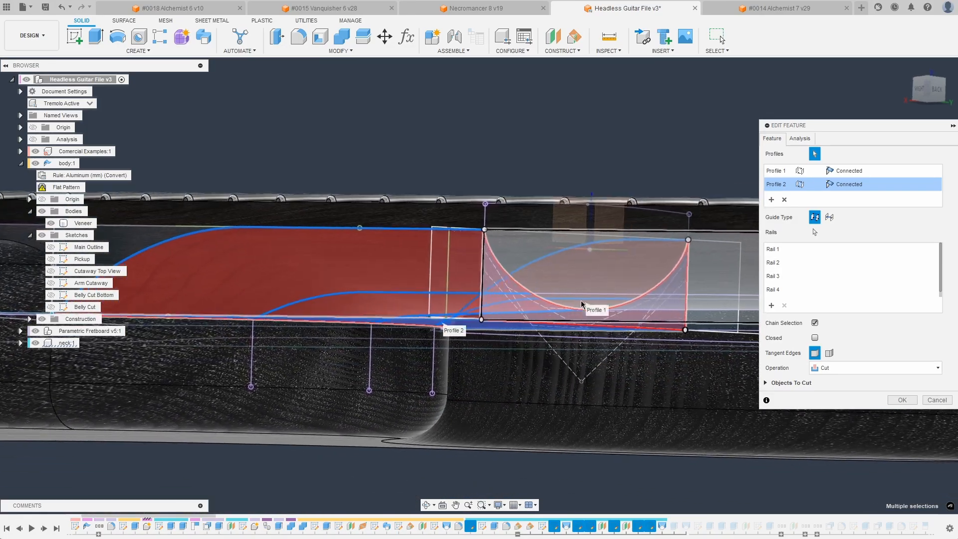
Step: Remove the three middle rails from the neck joint loft, keeping only the two outer side rails
{"action": "left_click", "coordinate": [778, 265]}
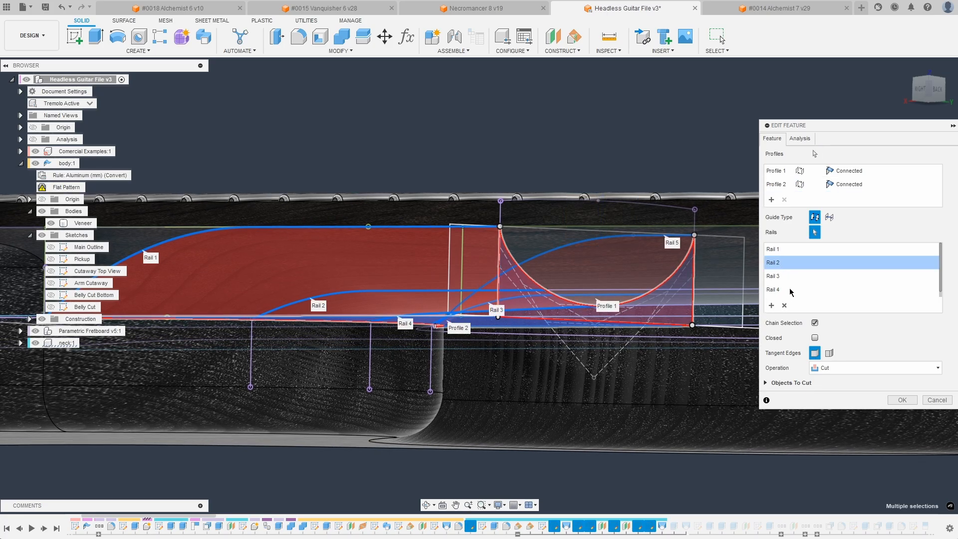
{"action": "left_click", "coordinate": [783, 306]}
{"action": "left_click", "coordinate": [776, 265]}
{"action": "left_click", "coordinate": [783, 304]}
{"action": "left_click", "coordinate": [784, 292]}
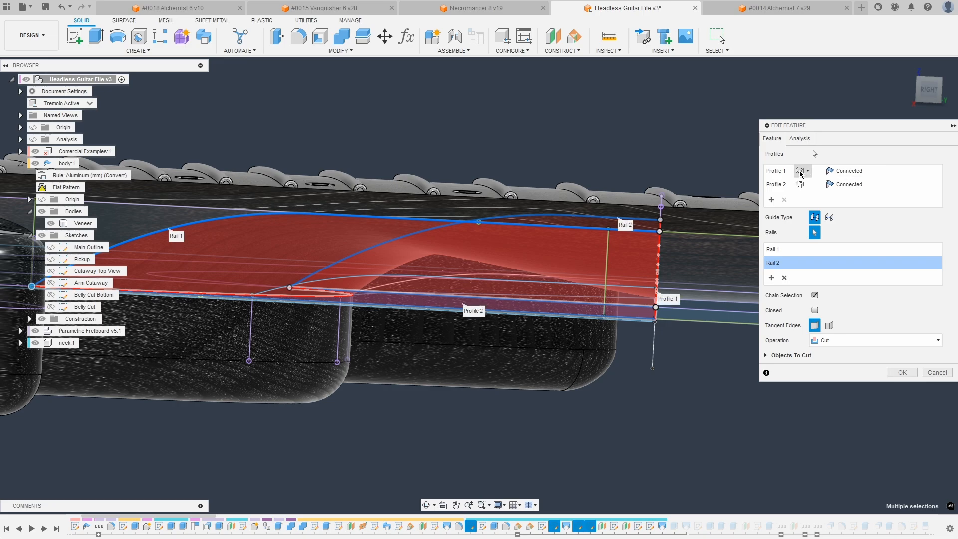
Step: Try the Direction condition with a 1.60 takeoff weight on the loft's Profile 1, and restore it to Connected
{"action": "left_click", "coordinate": [854, 171]}
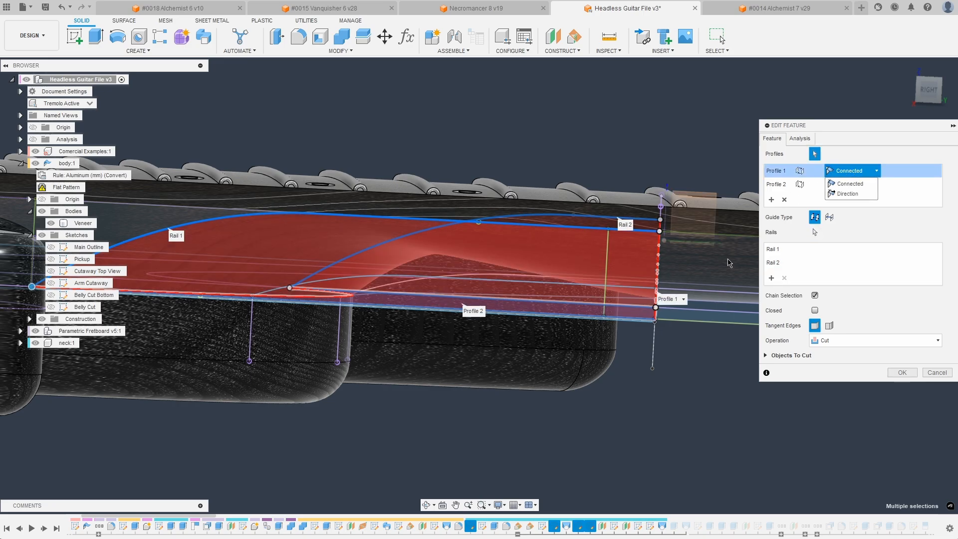
{"action": "left_click", "coordinate": [851, 194]}
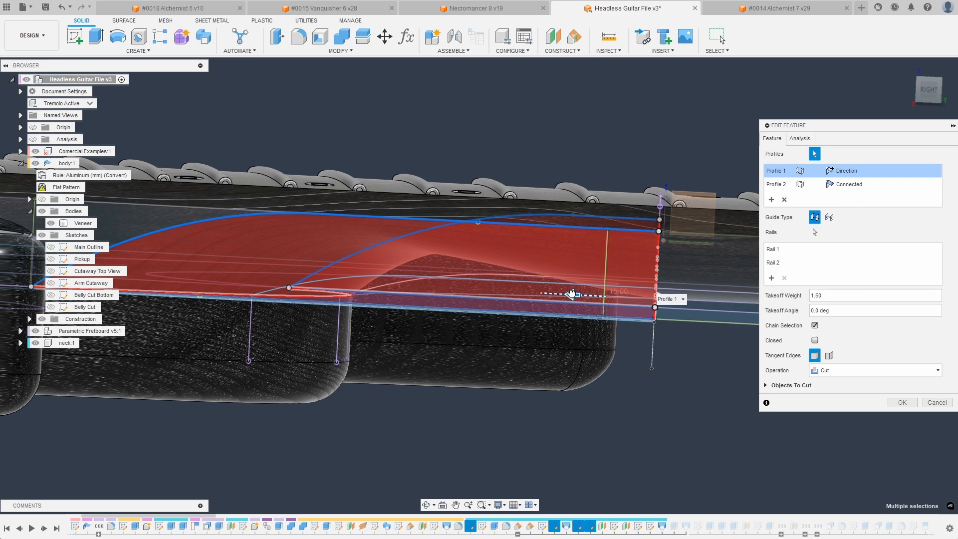
{"action": "left_click_drag", "start_coordinate": [569, 298], "coordinate": [561, 297]}
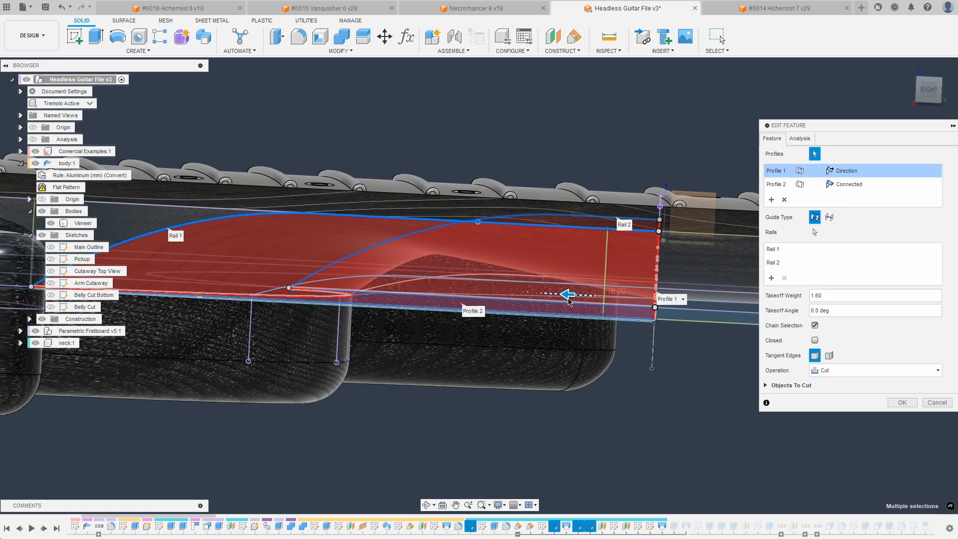
{"action": "middle_click_drag", "start_coordinate": [559, 296], "coordinate": [484, 244], "text": "shift"}
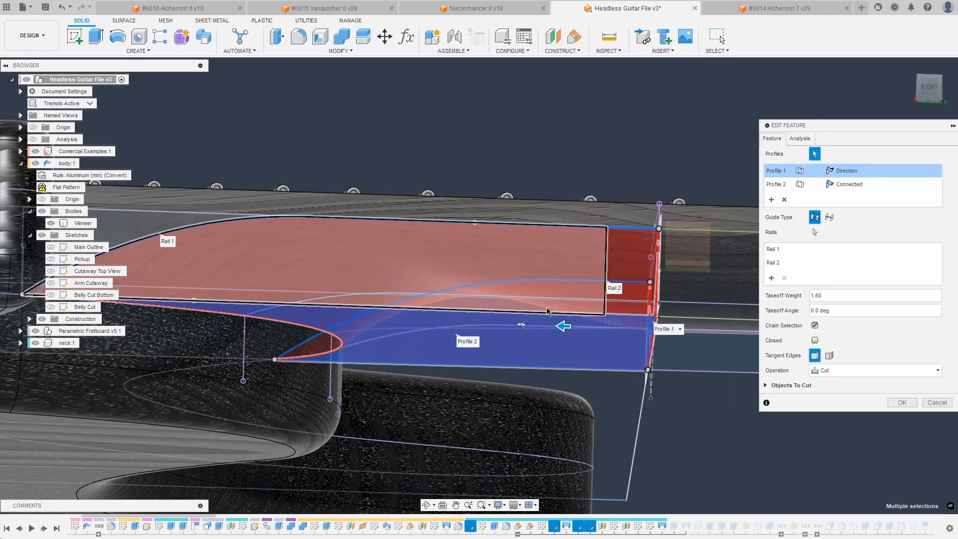
{"action": "middle_click_drag", "start_coordinate": [580, 330], "coordinate": [583, 302], "text": "shift"}
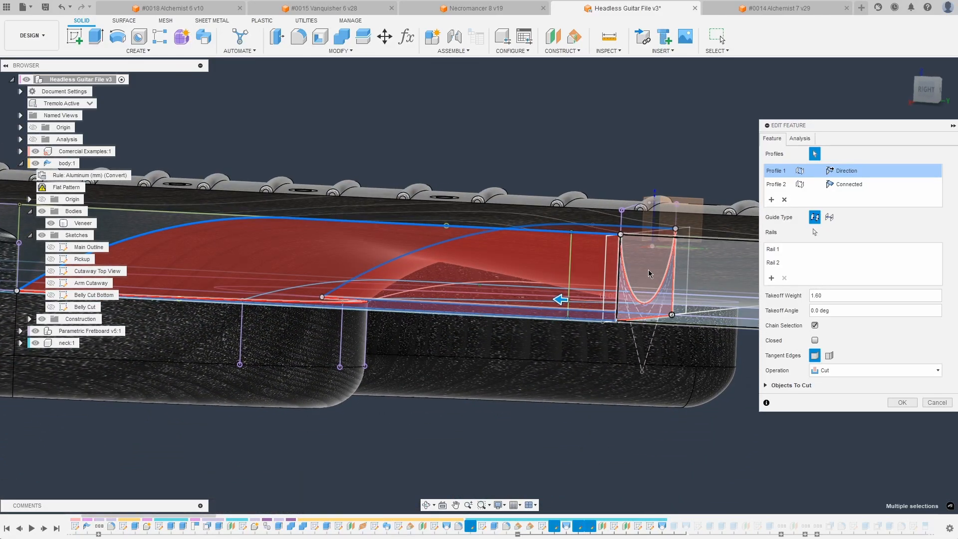
{"action": "middle_click_drag", "start_coordinate": [667, 283], "coordinate": [441, 275], "text": "shift"}
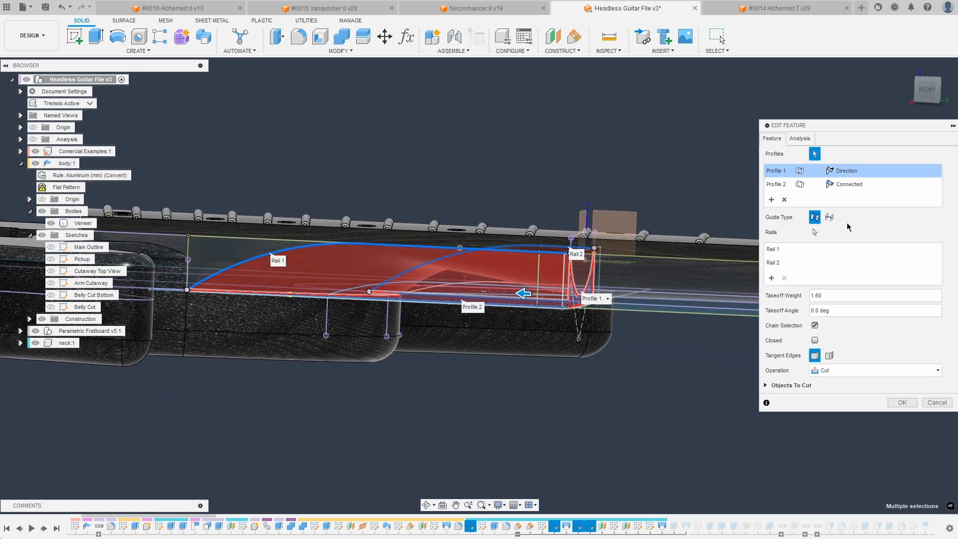
{"action": "scroll", "coordinate": [847, 225], "scroll_direction": "up", "scroll_amount": 2}
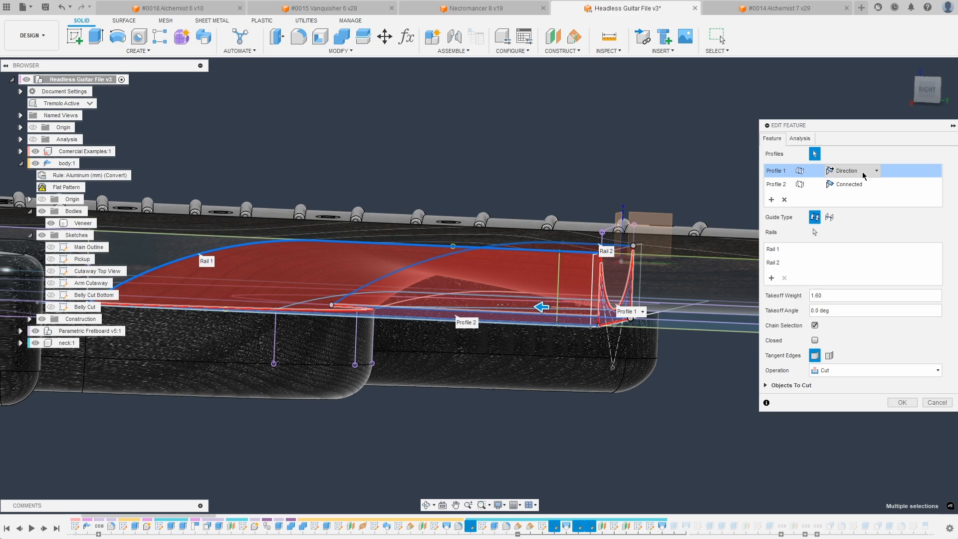
{"action": "left_click", "coordinate": [865, 174]}
{"action": "left_click", "coordinate": [858, 185]}
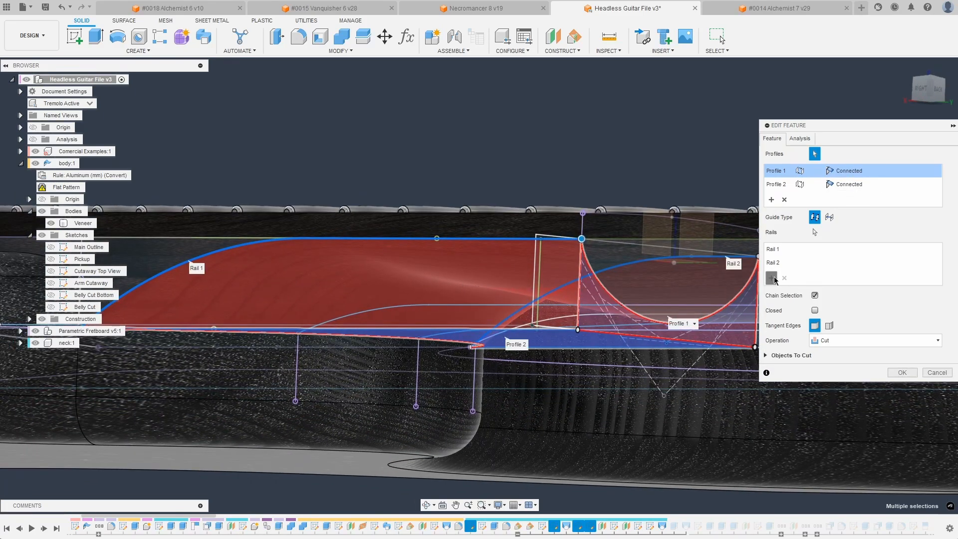
Step: Add the three middle guide curves back as rails of the neck joint loft, and cancel the feature edit
{"action": "left_click", "coordinate": [771, 277]}
{"action": "left_click", "coordinate": [492, 303]}
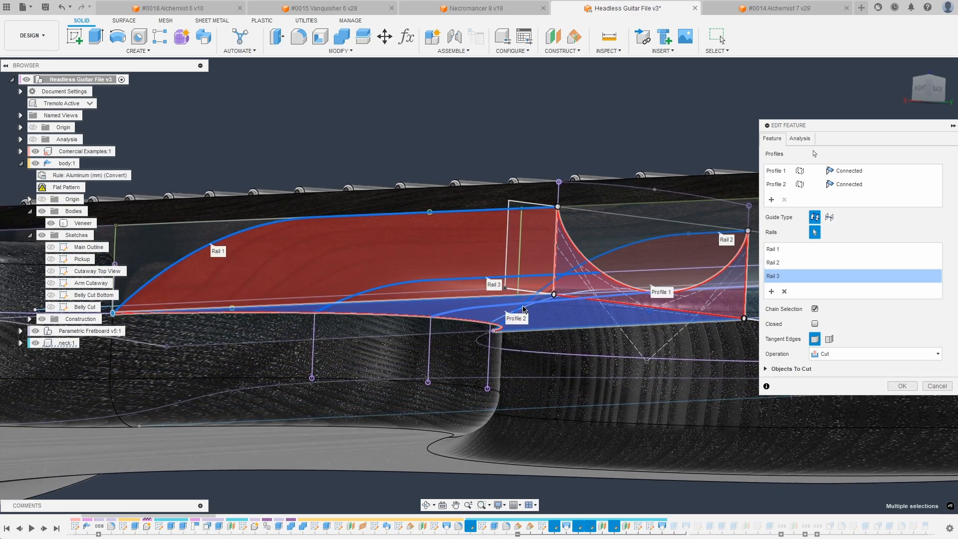
{"action": "left_click", "coordinate": [500, 319]}
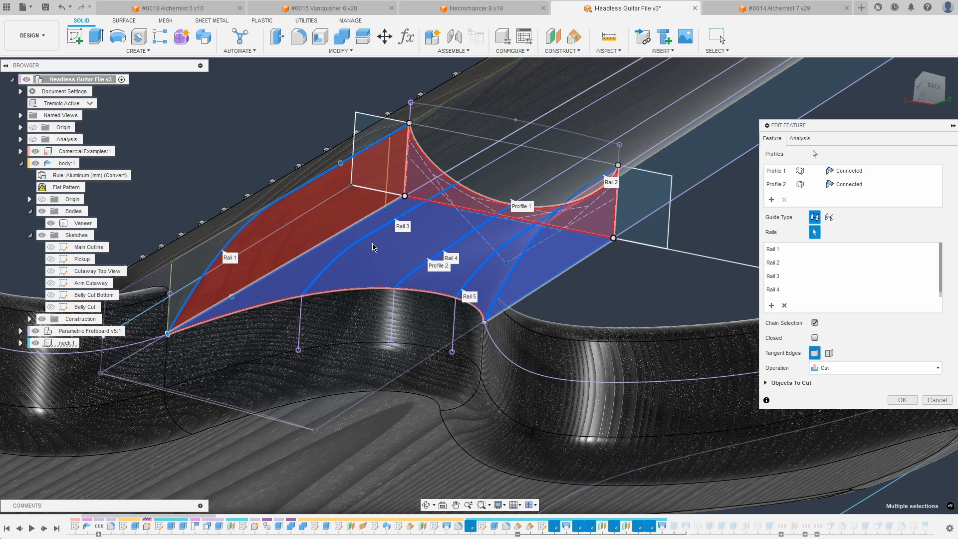
{"action": "left_click", "coordinate": [935, 400]}
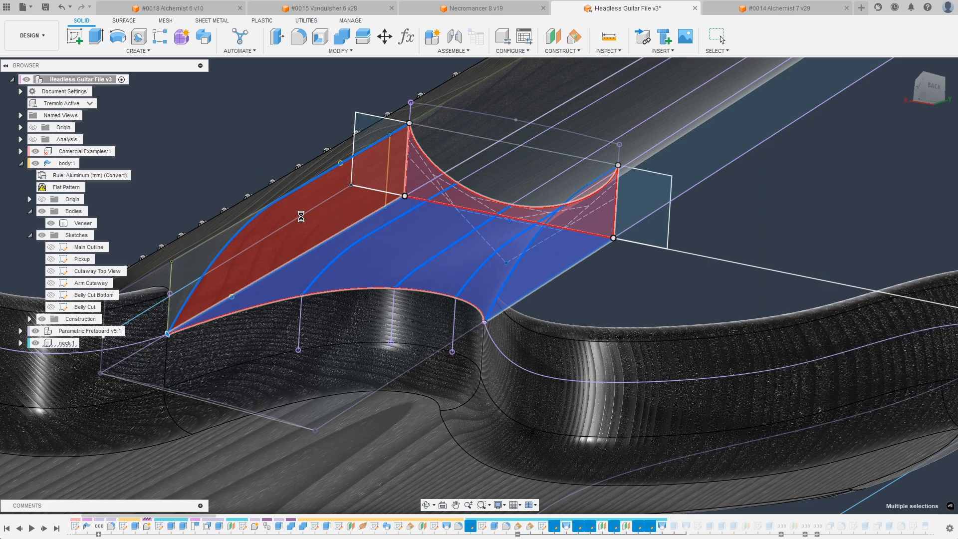
Step: Section the guitar on the XZ plane and move the cut plane along the neck to examine its cross-section
{"action": "scroll", "coordinate": [637, 265], "scroll_direction": "down", "scroll_amount": 3}
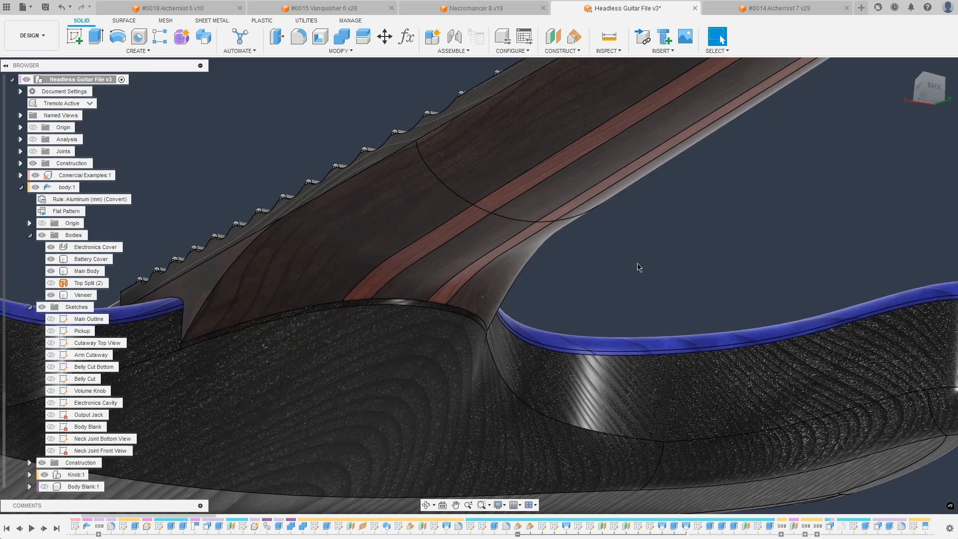
{"action": "scroll", "coordinate": [716, 460], "scroll_direction": "down", "scroll_amount": 1}
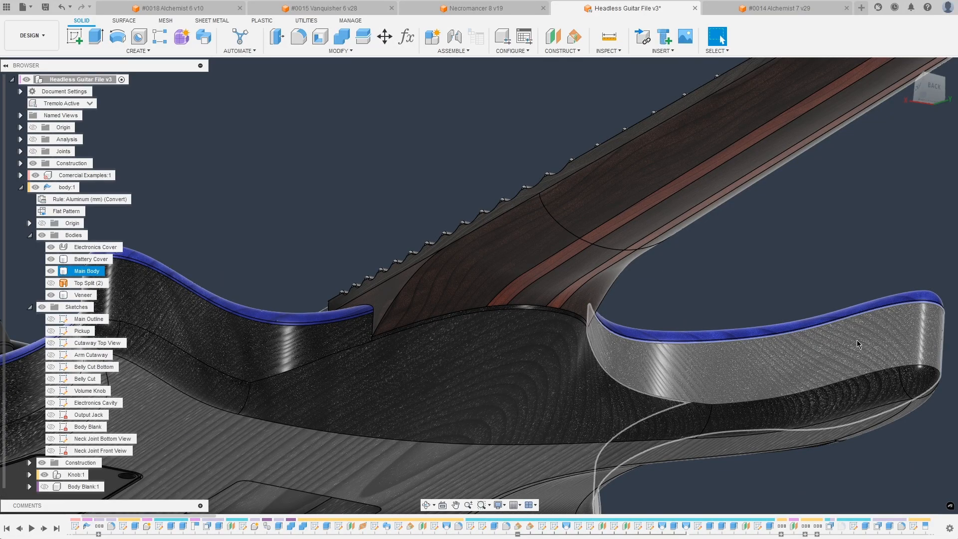
{"action": "left_click", "coordinate": [719, 248]}
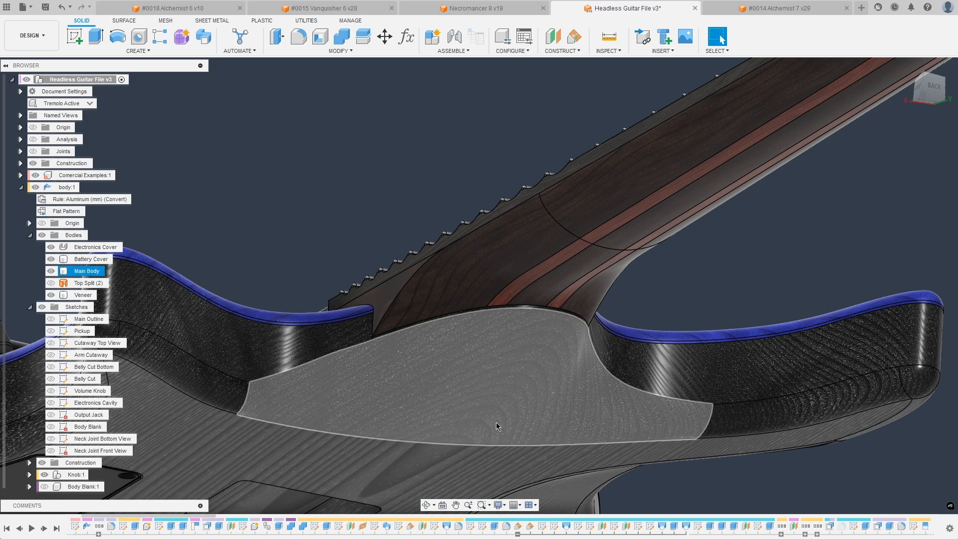
{"action": "scroll", "coordinate": [474, 434], "scroll_direction": "down", "scroll_amount": 3}
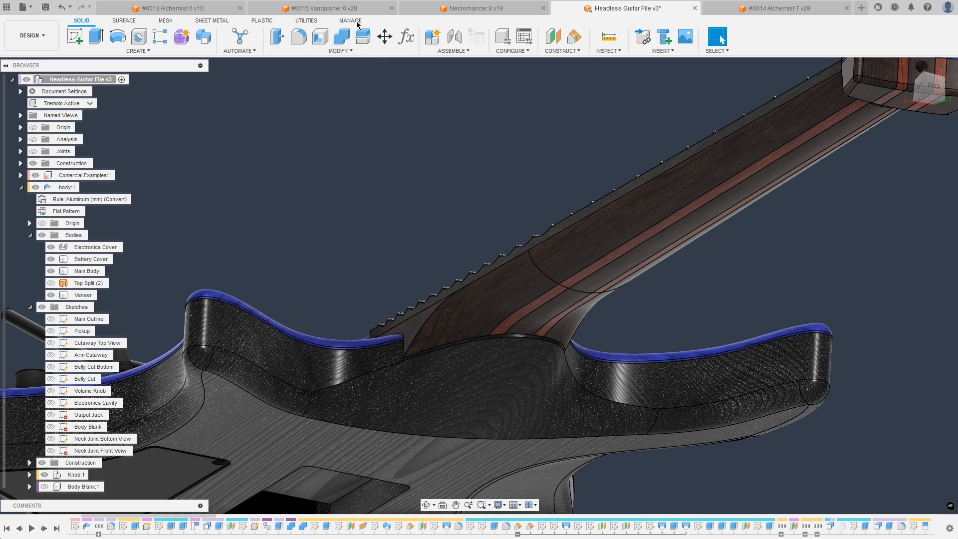
{"action": "left_click", "coordinate": [314, 22]}
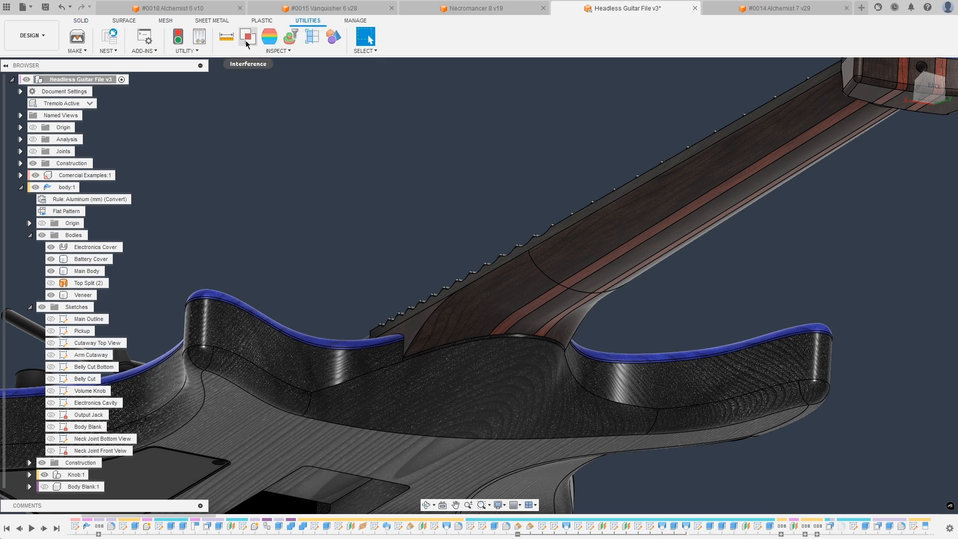
{"action": "left_click", "coordinate": [315, 40]}
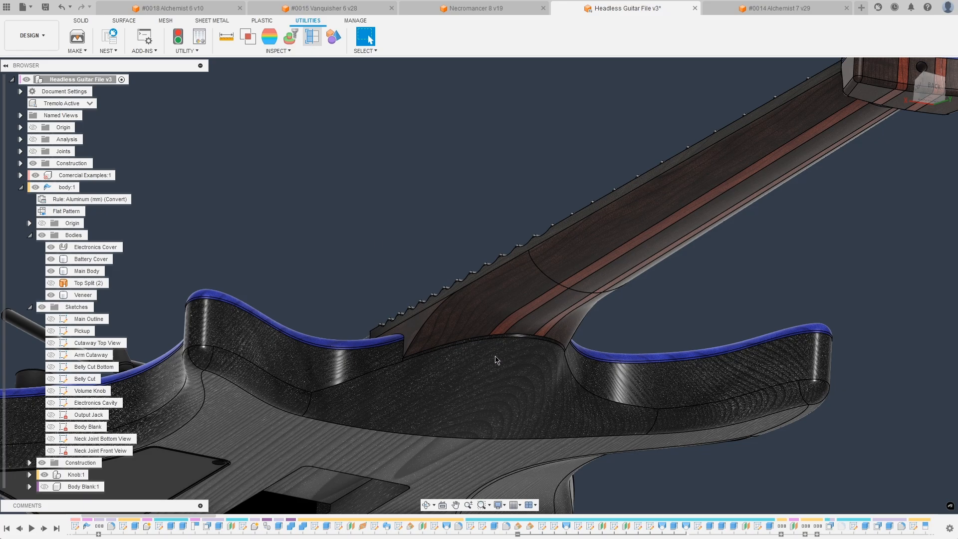
{"action": "middle_click_drag", "start_coordinate": [495, 361], "coordinate": [503, 422], "text": "shift"}
{"action": "left_click", "coordinate": [517, 299]}
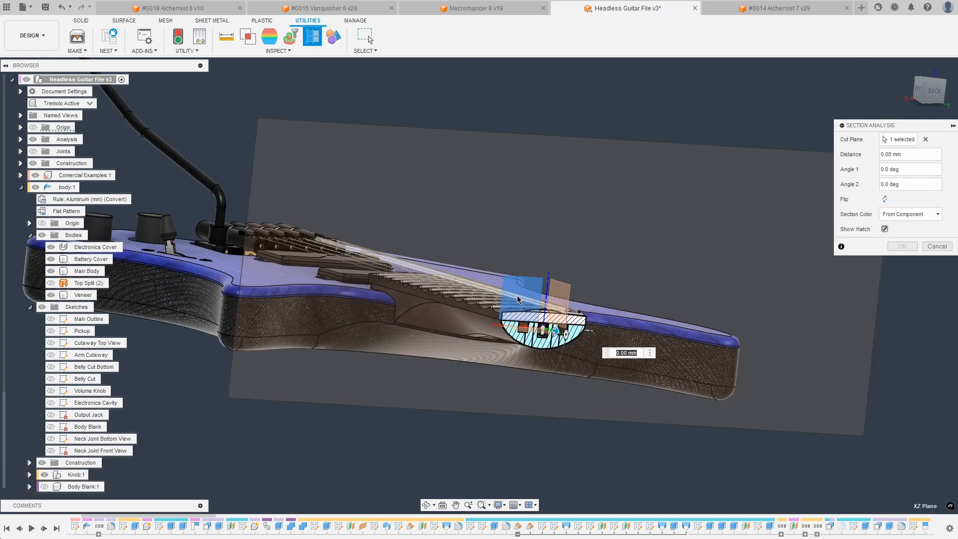
{"action": "middle_click_drag", "start_coordinate": [517, 299], "coordinate": [518, 275], "text": "shift"}
{"action": "scroll", "coordinate": [479, 294], "scroll_direction": "up", "scroll_amount": 2}
{"action": "mouse_move", "coordinate": [578, 315]}
{"action": "left_mouse_down"}
{"action": "mouse_move", "coordinate": [430, 295]}
{"action": "mouse_move", "coordinate": [382, 305]}
{"action": "mouse_move", "coordinate": [420, 324]}
{"action": "mouse_move", "coordinate": [432, 305]}
{"action": "mouse_move", "coordinate": [439, 312]}
{"action": "mouse_move", "coordinate": [368, 298]}
{"action": "mouse_move", "coordinate": [417, 306]}
{"action": "left_mouse_up"}
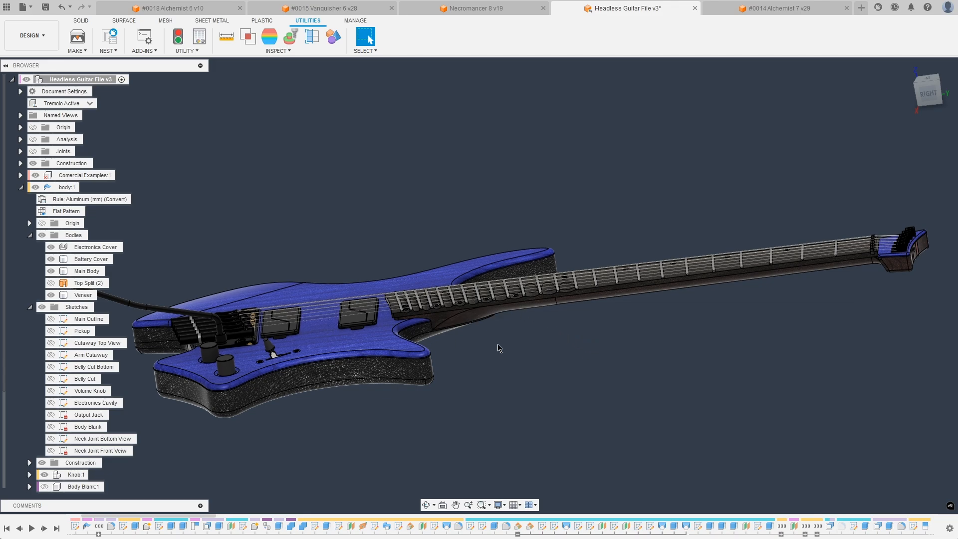
Step: Examine the carved neck joint face on the back of the guitar and its transitions into the surrounding body and neck
{"action": "scroll", "coordinate": [497, 348], "scroll_direction": "up", "scroll_amount": 3}
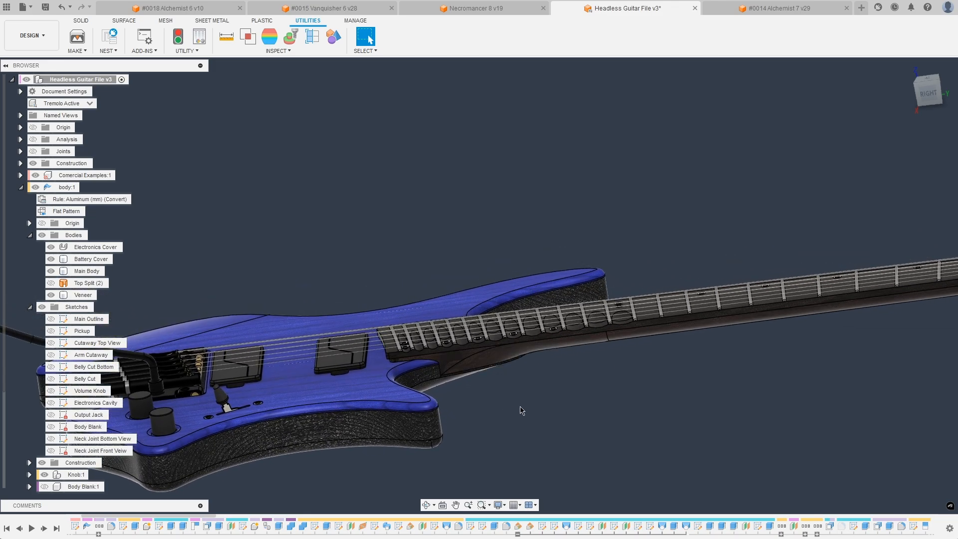
{"action": "middle_click_drag", "start_coordinate": [493, 401], "coordinate": [619, 447], "text": "shift"}
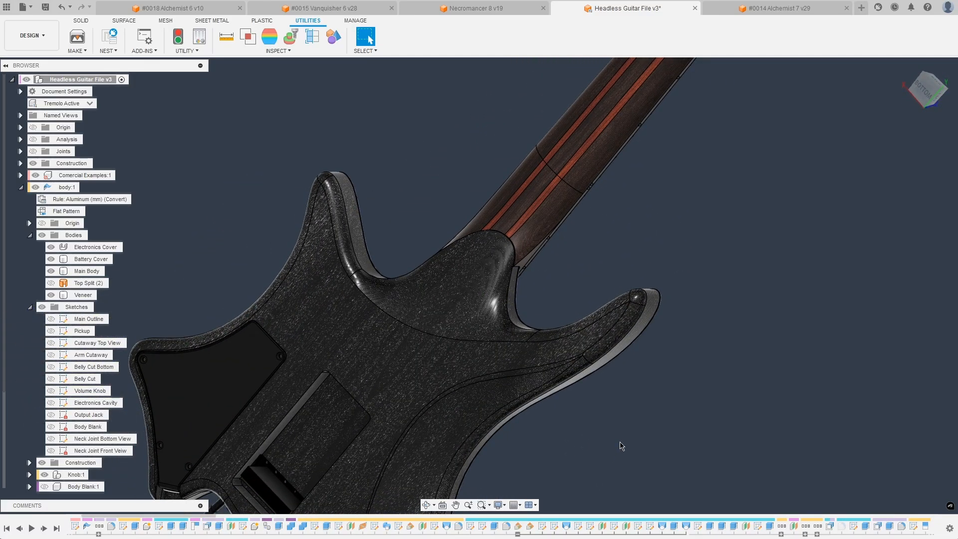
{"action": "middle_click_drag", "start_coordinate": [612, 448], "coordinate": [499, 267], "text": "shift"}
{"action": "left_click", "coordinate": [499, 267]}
{"action": "left_click", "coordinate": [707, 254]}
{"action": "middle_click_drag", "start_coordinate": [706, 255], "coordinate": [448, 365], "text": "shift"}
{"action": "scroll", "coordinate": [451, 314], "scroll_direction": "up", "scroll_amount": 3}
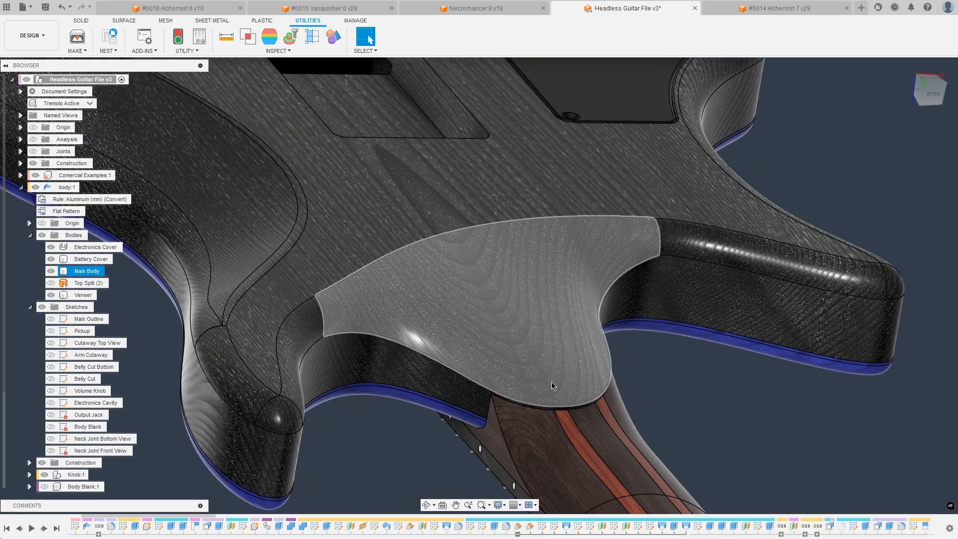
{"action": "left_click", "coordinate": [686, 384]}
{"action": "left_click", "coordinate": [599, 360]}
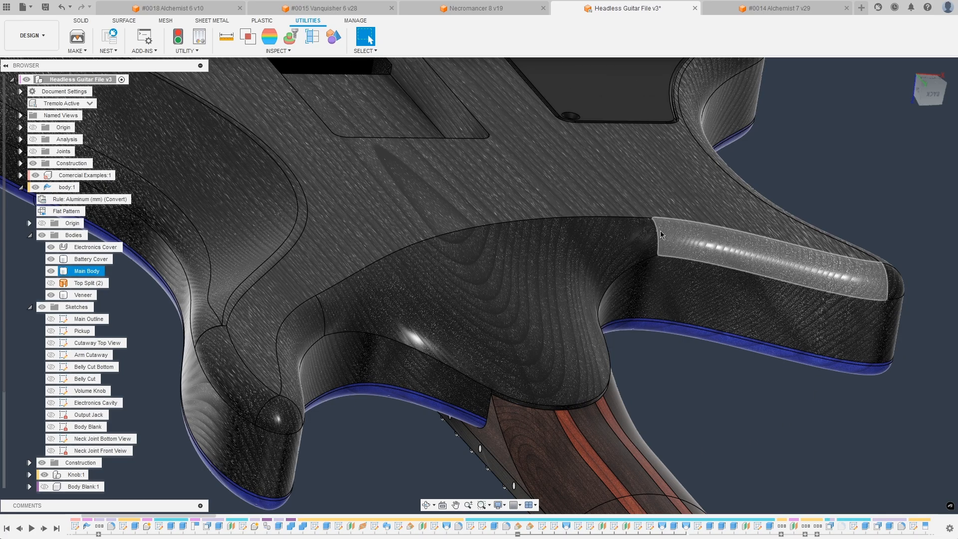
Step: Switch to the surface modeling tools and examine the neck joint face and the edges bounding it
{"action": "left_click", "coordinate": [125, 20]}
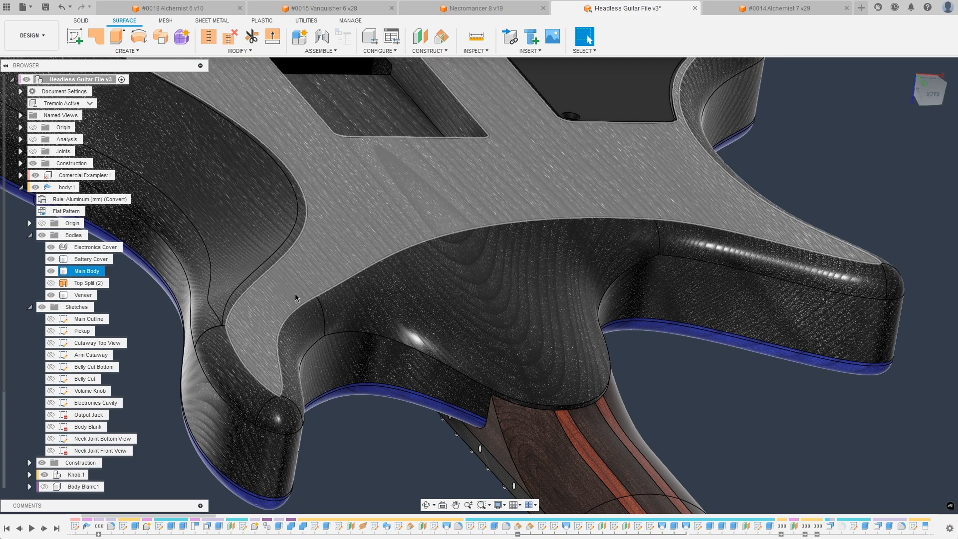
{"action": "left_click", "coordinate": [494, 284]}
{"action": "left_click", "coordinate": [365, 470]}
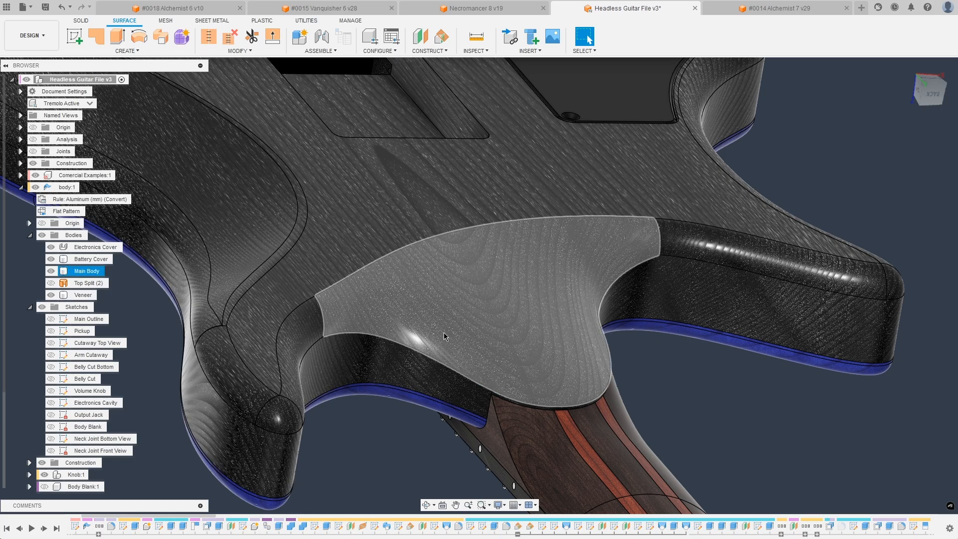
{"action": "left_click", "coordinate": [447, 331]}
{"action": "middle_click_drag", "start_coordinate": [447, 331], "coordinate": [501, 310], "text": "shift"}
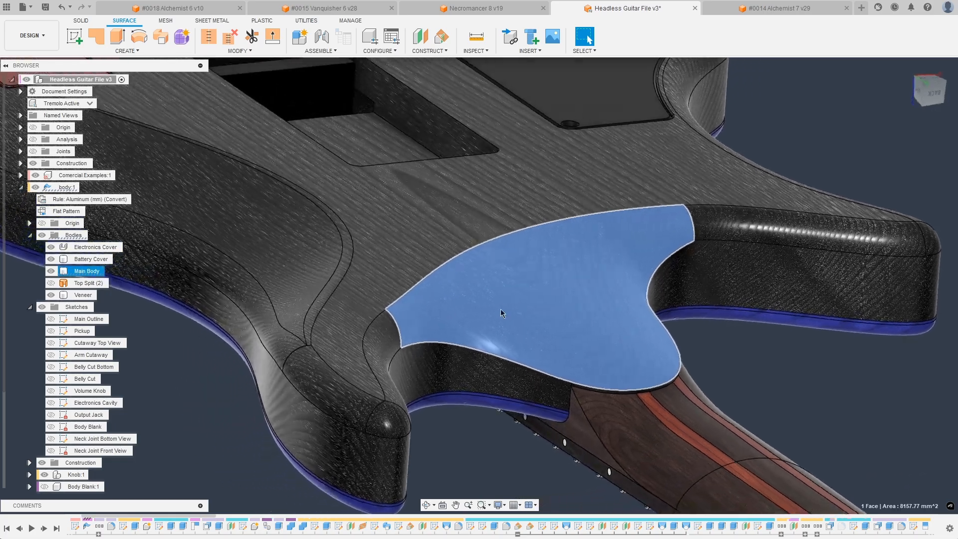
{"action": "left_click", "coordinate": [488, 453]}
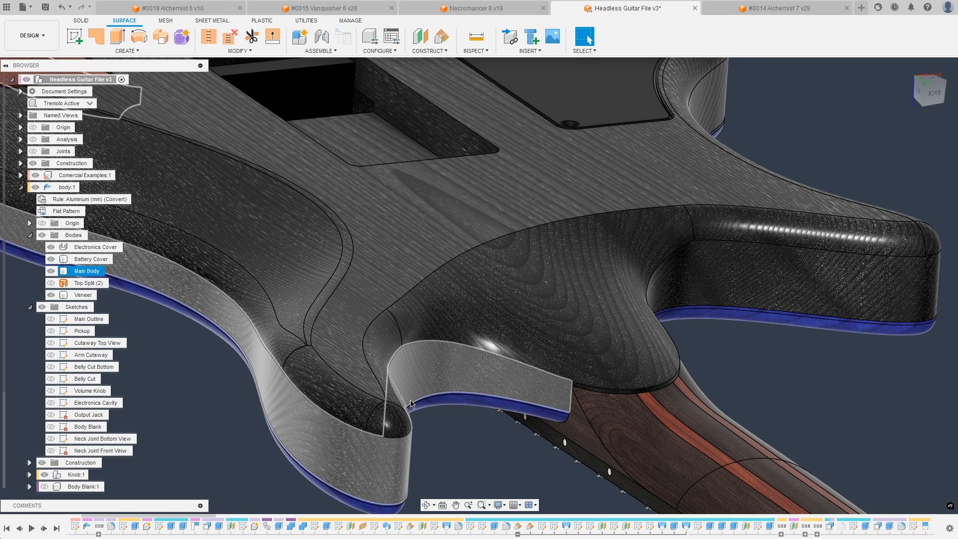
Step: Roll the design history back to just after the split that outlines the neck joint on the body's back face
{"action": "left_click", "coordinate": [517, 535]}
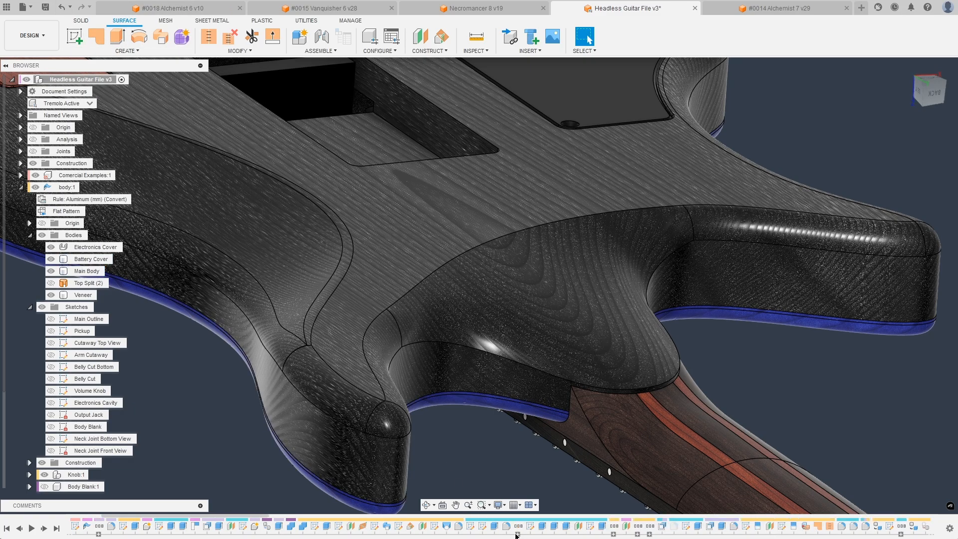
{"action": "left_click", "coordinate": [598, 296]}
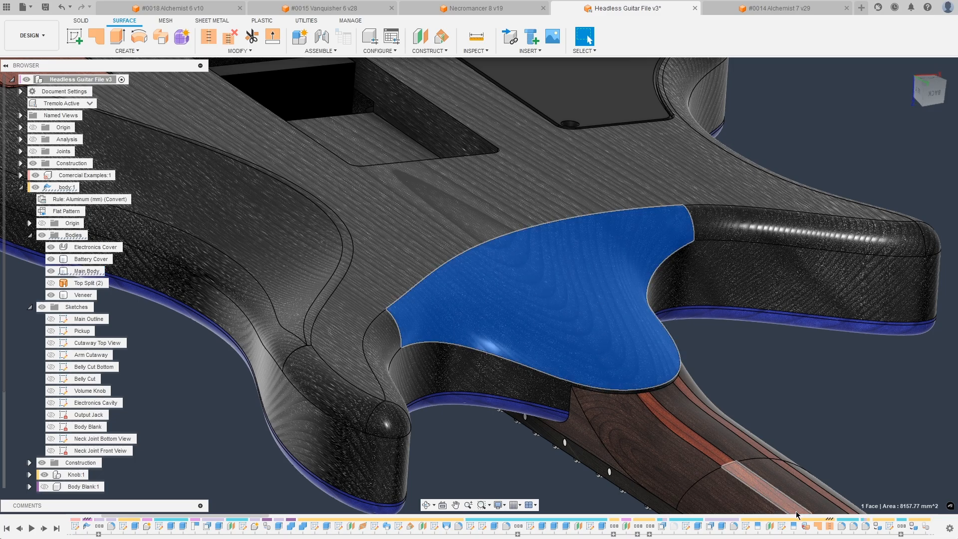
{"action": "scroll", "coordinate": [775, 530], "scroll_direction": "down", "scroll_amount": 2}
{"action": "left_click", "coordinate": [609, 527]}
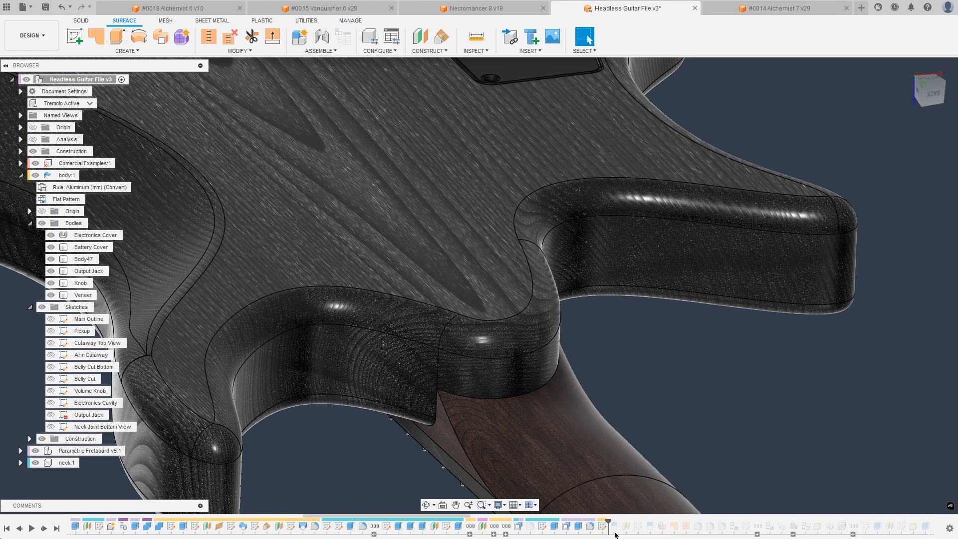
{"action": "left_click_drag", "start_coordinate": [609, 521], "coordinate": [619, 522]}
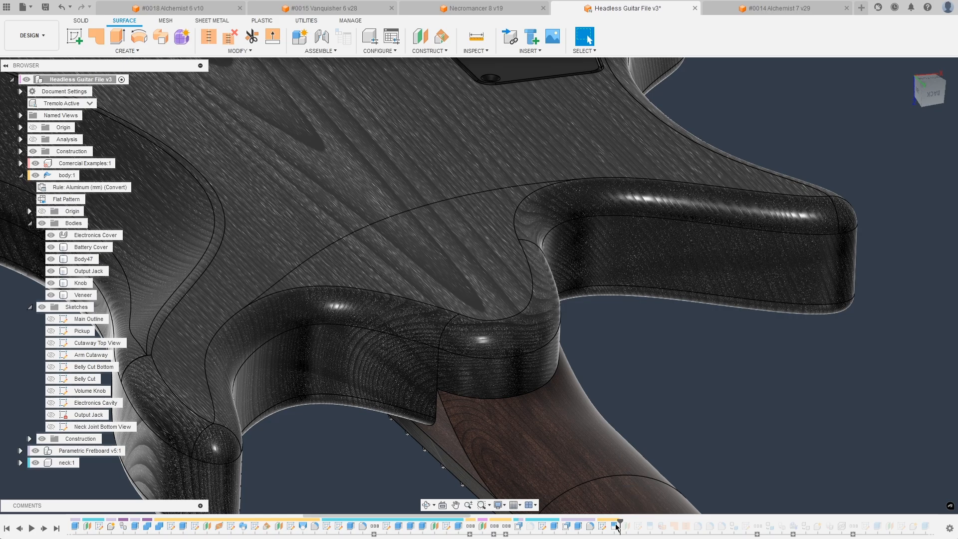
Step: Review the Neck Joint Bottom View sketch and open the face split feature to inspect its faces and splitting tool
{"action": "left_click", "coordinate": [603, 526]}
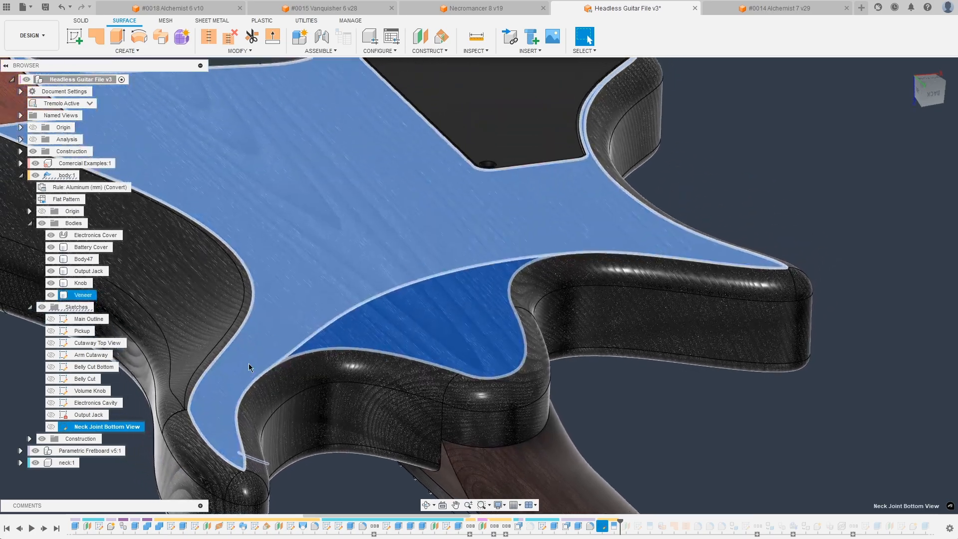
{"action": "key", "text": "Escape"}
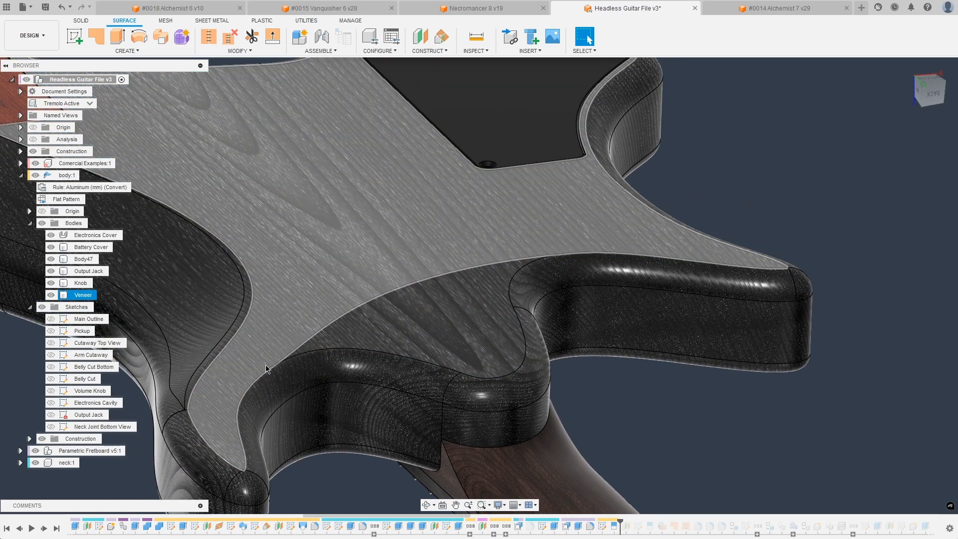
{"action": "double_click", "coordinate": [614, 527]}
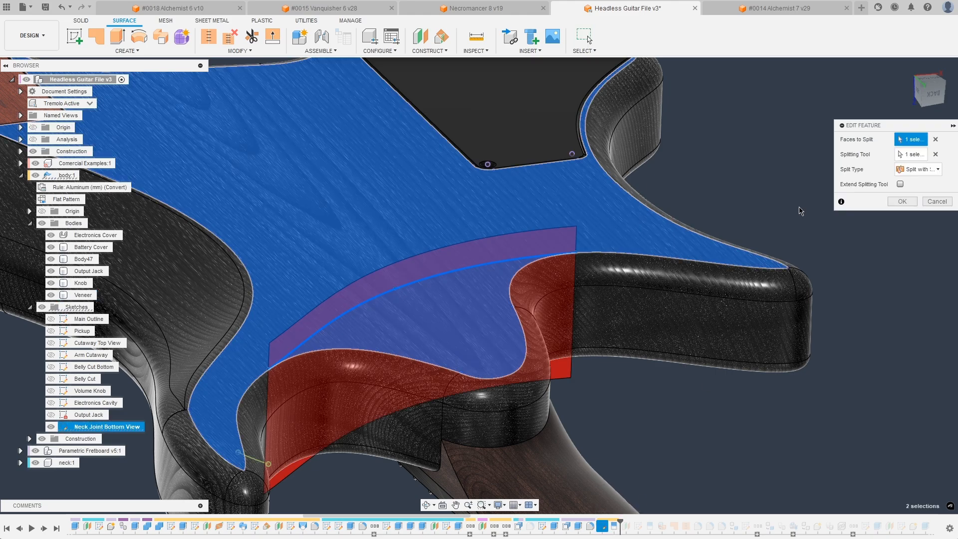
{"action": "left_click_drag", "start_coordinate": [869, 129], "coordinate": [842, 110]}
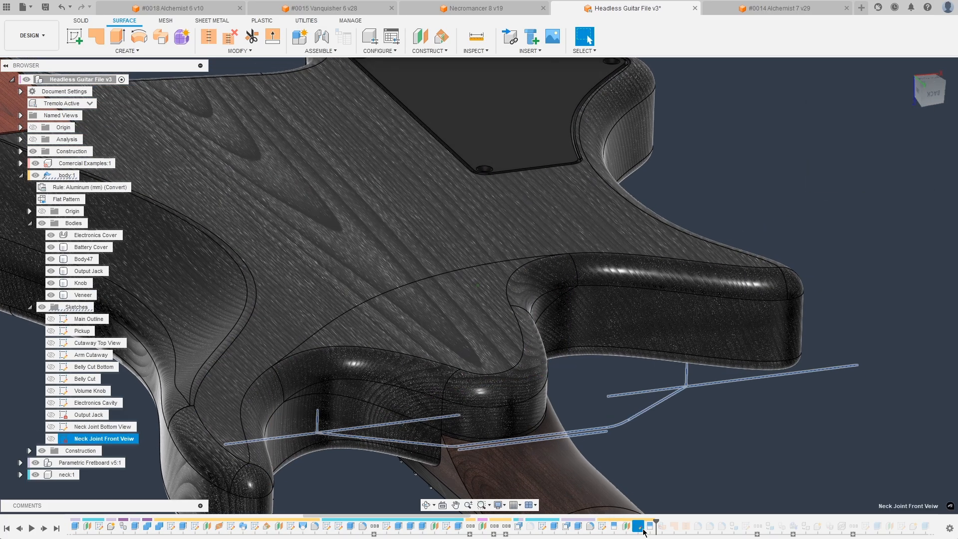
Step: Examine the Neck Joint Front View sketch and the side faces of the neck heel split from it
{"action": "middle_click_drag", "start_coordinate": [439, 420], "coordinate": [485, 430], "text": "shift"}
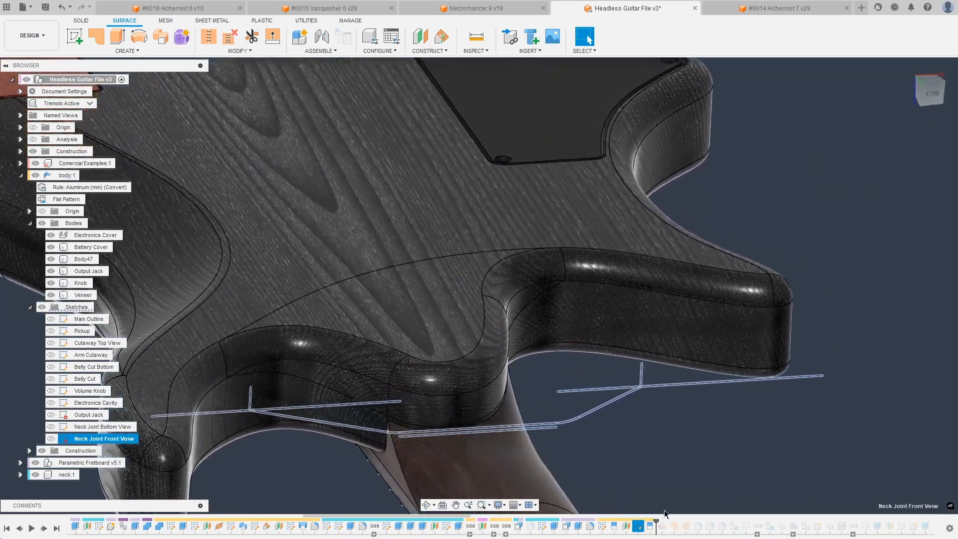
{"action": "left_click", "coordinate": [649, 526]}
{"action": "left_click", "coordinate": [578, 411]}
{"action": "middle_click_drag", "start_coordinate": [577, 410], "coordinate": [602, 407], "text": "shift"}
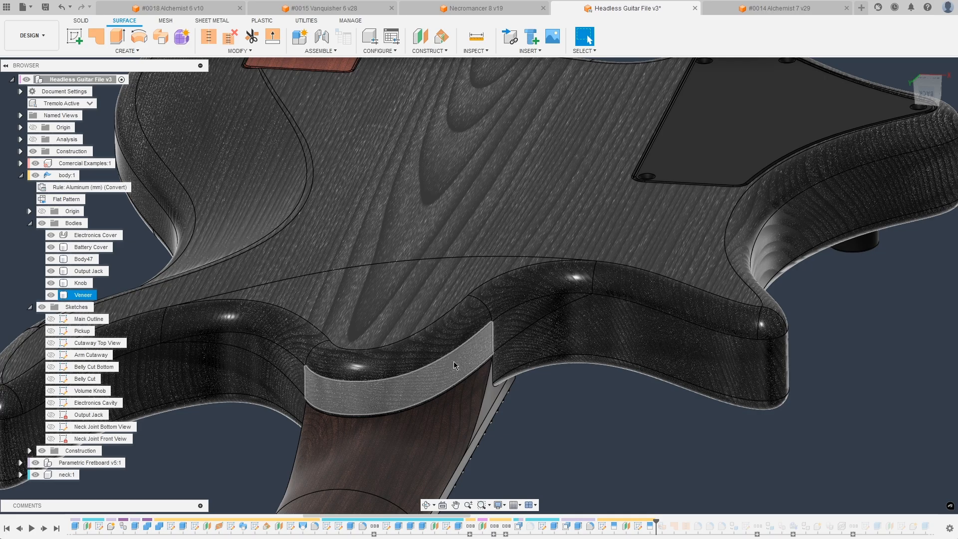
Step: Review the faces selected in the neck joint's face deletion, cancel the edit, and examine the resulting opening in the body
{"action": "double_click", "coordinate": [661, 525]}
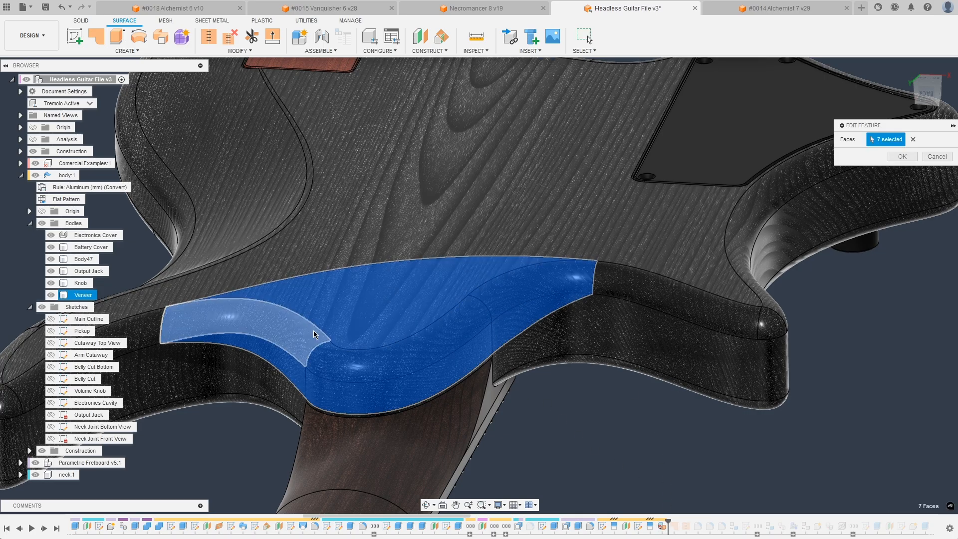
{"action": "left_click", "coordinate": [943, 156]}
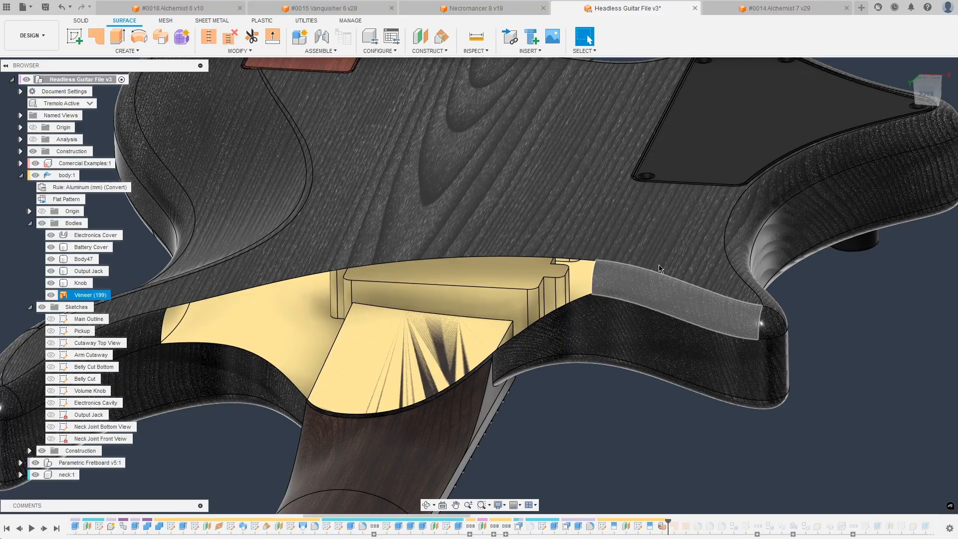
{"action": "left_click", "coordinate": [492, 240]}
{"action": "left_click", "coordinate": [643, 350]}
{"action": "middle_click_drag", "start_coordinate": [643, 351], "coordinate": [505, 363], "text": "shift"}
{"action": "scroll", "coordinate": [526, 334], "scroll_direction": "up", "scroll_amount": 3}
{"action": "left_click", "coordinate": [506, 363]}
{"action": "middle_click_drag", "start_coordinate": [644, 444], "coordinate": [519, 374], "text": "shift"}
{"action": "left_click", "coordinate": [665, 460]}
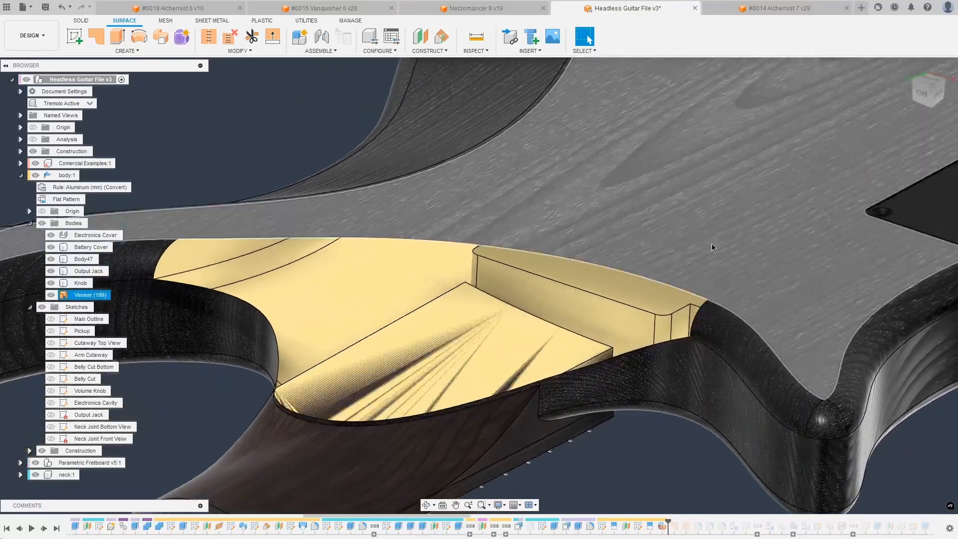
{"action": "middle_click_drag", "start_coordinate": [679, 345], "coordinate": [810, 192], "text": "shift"}
Step: Move the design history to just after the Patch feature that covers the neck joint opening
{"action": "middle_click_drag", "start_coordinate": [690, 175], "coordinate": [678, 525], "text": "shift"}
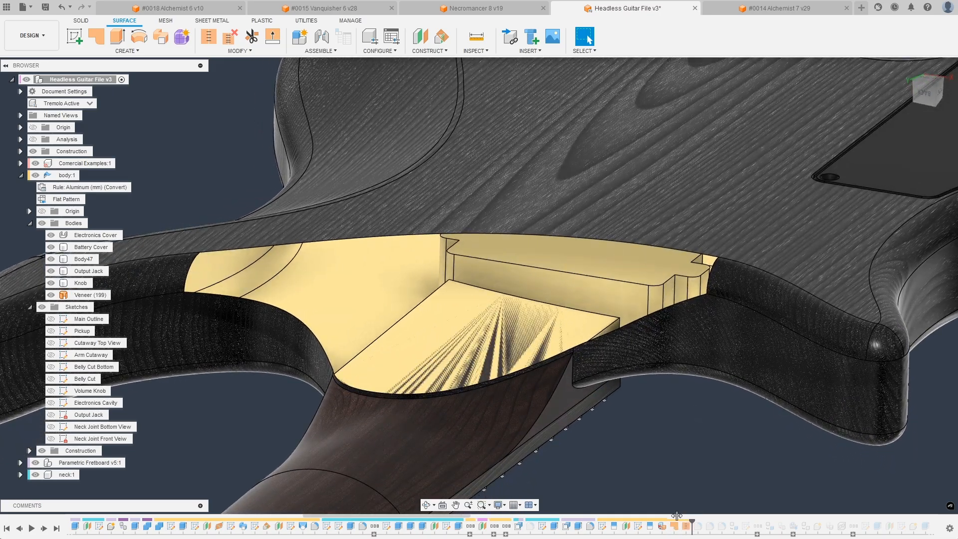
{"action": "left_click_drag", "start_coordinate": [669, 521], "coordinate": [679, 521]}
{"action": "middle_click_drag", "start_coordinate": [684, 444], "coordinate": [691, 511], "text": "shift"}
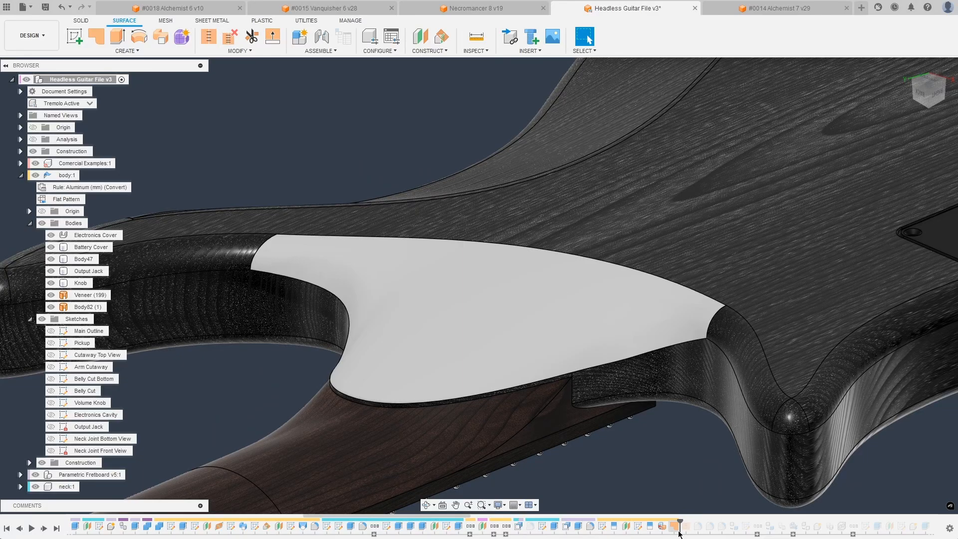
Step: Open the neck joint Patch feature for editing and enlarge its dialog to show each boundary edge's continuity setting
{"action": "double_click", "coordinate": [674, 526]}
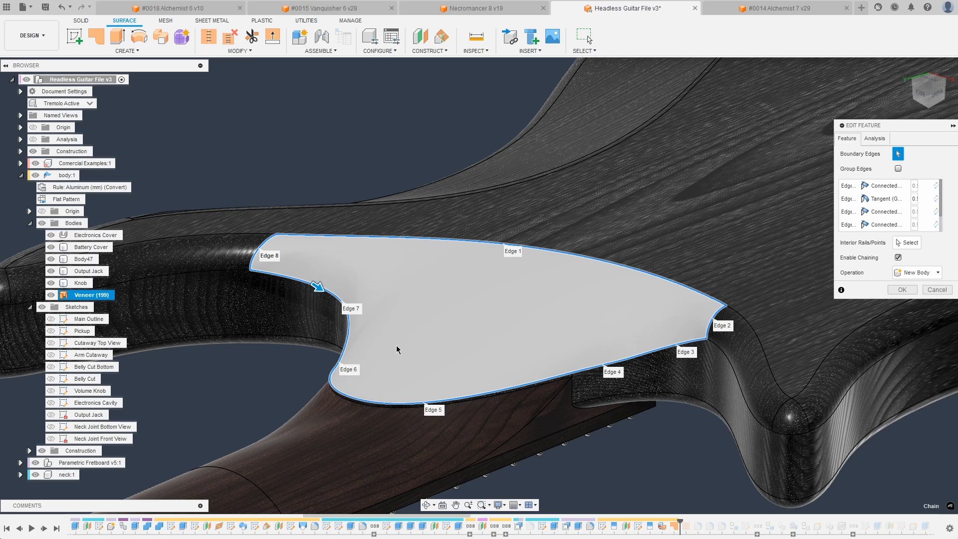
{"action": "middle_click_drag", "start_coordinate": [396, 349], "coordinate": [416, 358], "text": "shift"}
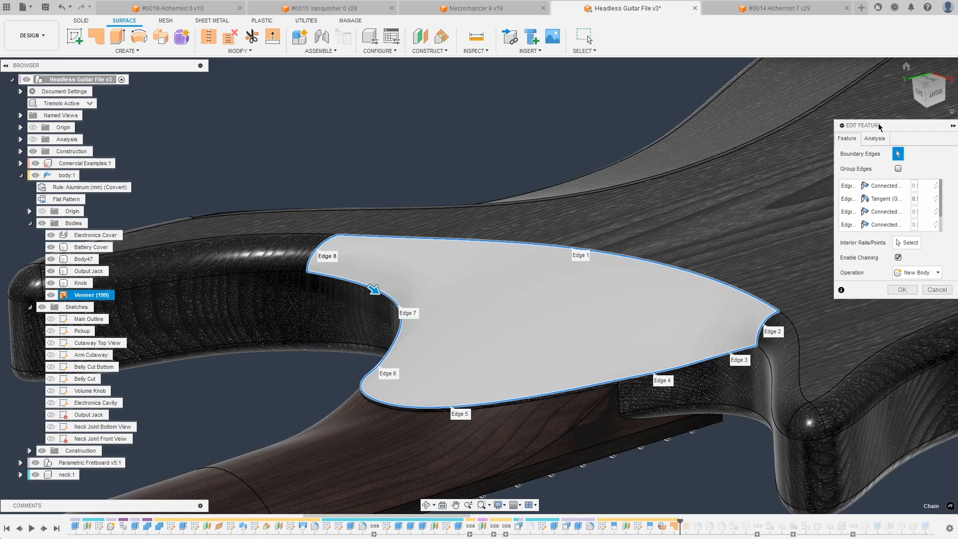
{"action": "left_click_drag", "start_coordinate": [880, 125], "coordinate": [839, 120]}
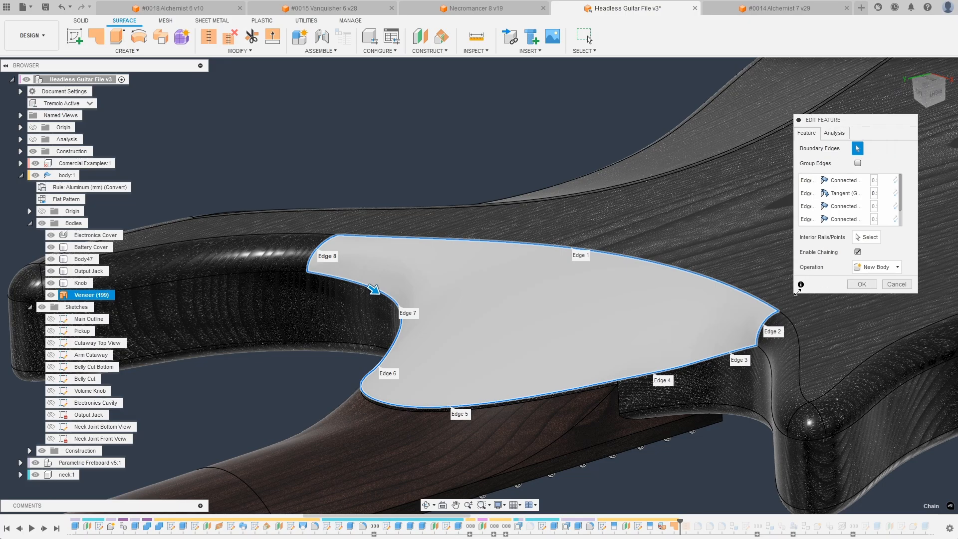
{"action": "left_click_drag", "start_coordinate": [797, 292], "coordinate": [745, 344]}
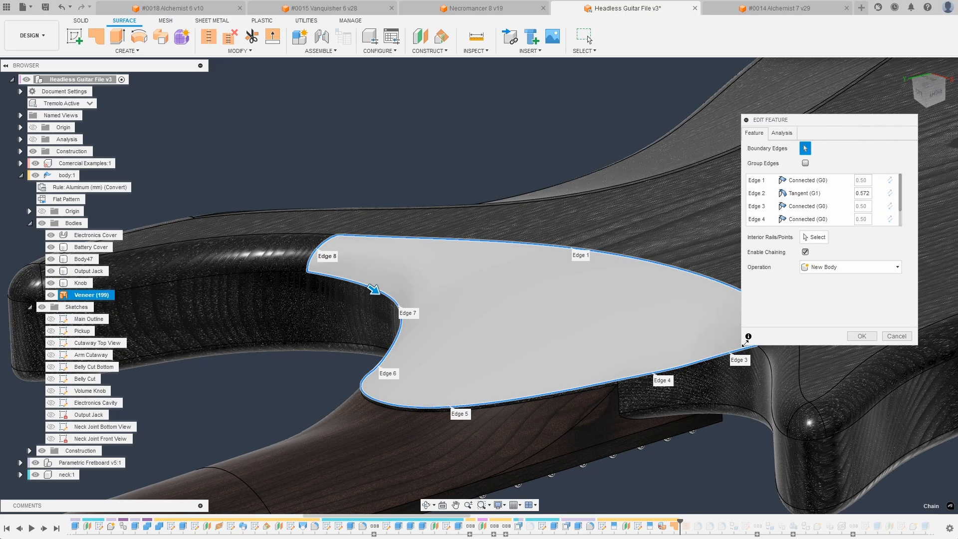
Step: Try Tangent (G1) continuity on the patch's Edge 5 with a 0.306 weight, and restore it to Connected (G0)
{"action": "middle_click_drag", "start_coordinate": [388, 368], "coordinate": [554, 333], "text": "shift"}
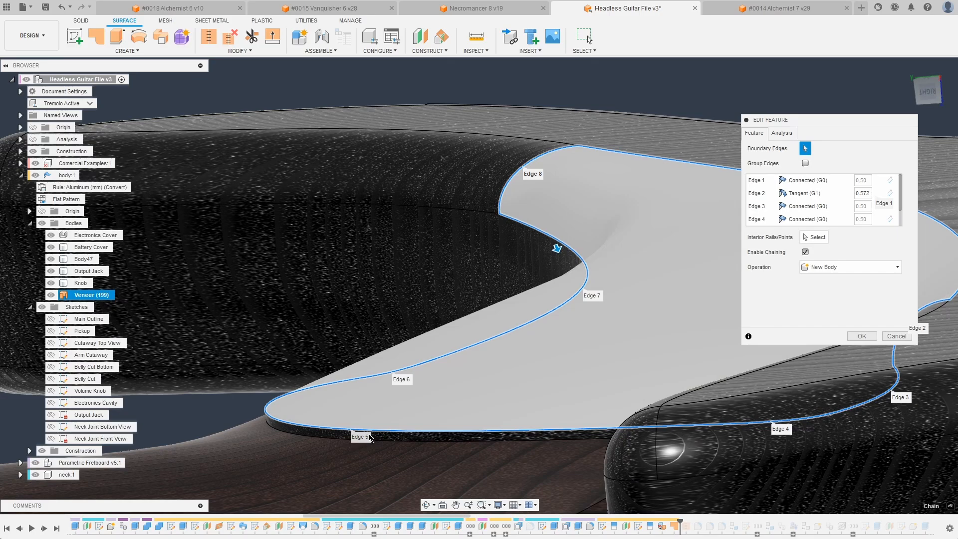
{"action": "left_click", "coordinate": [368, 431]}
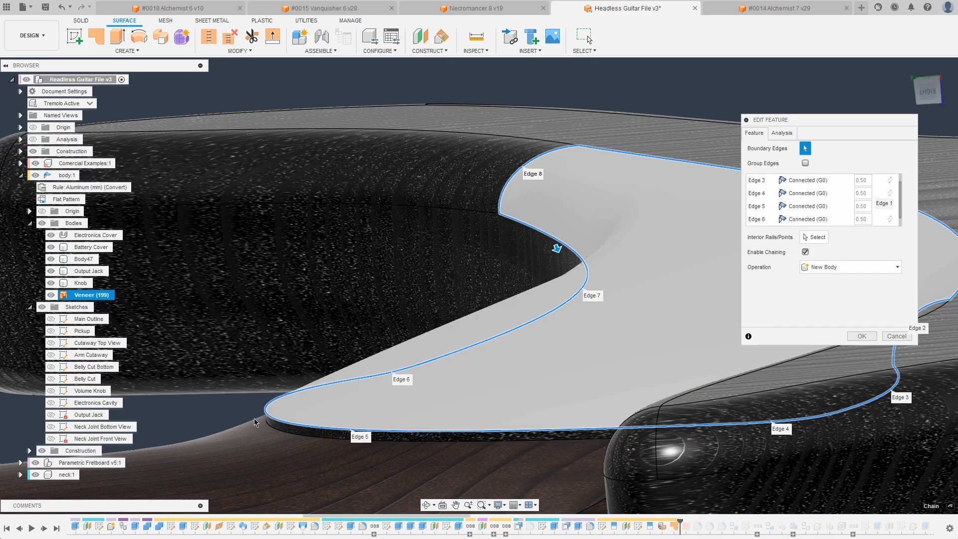
{"action": "left_click", "coordinate": [808, 206]}
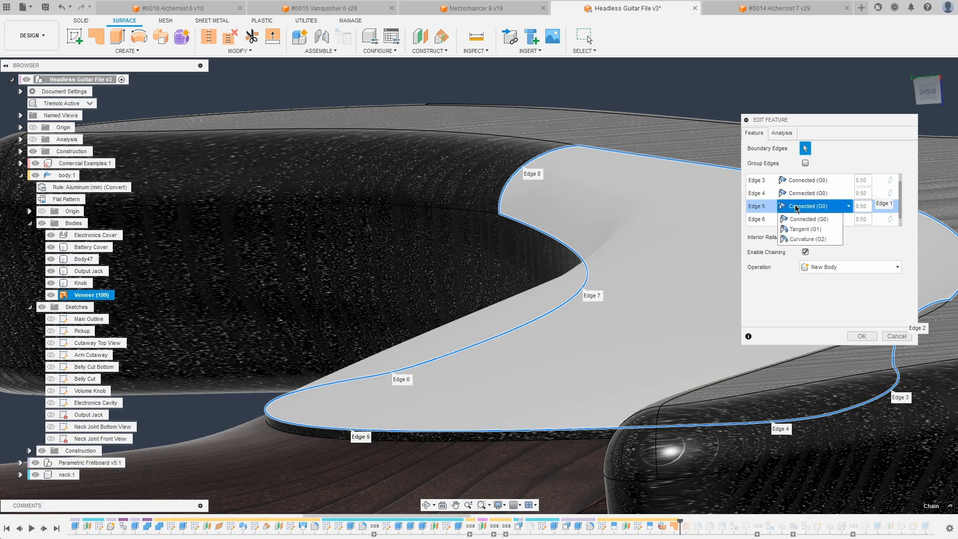
{"action": "left_click", "coordinate": [808, 229]}
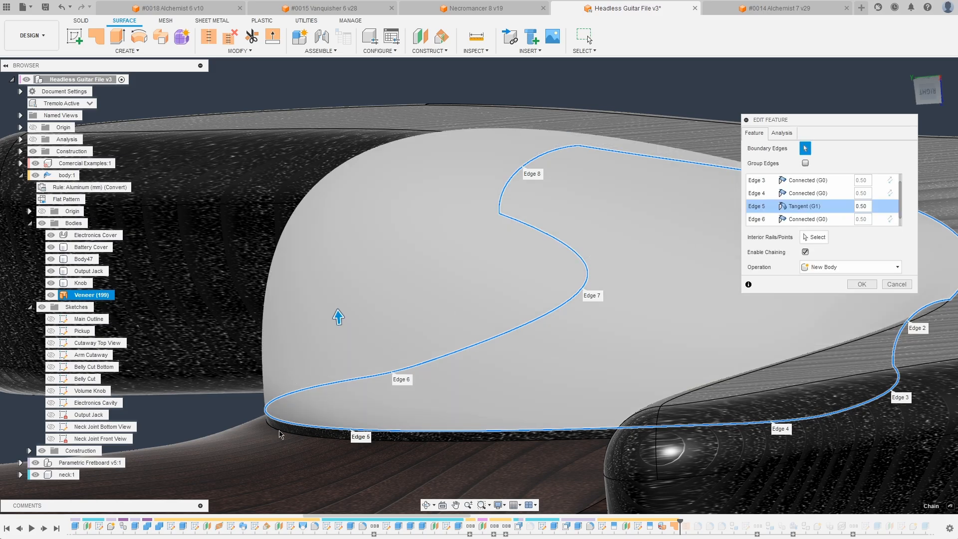
{"action": "middle_click_drag", "start_coordinate": [267, 439], "coordinate": [222, 363], "text": "shift"}
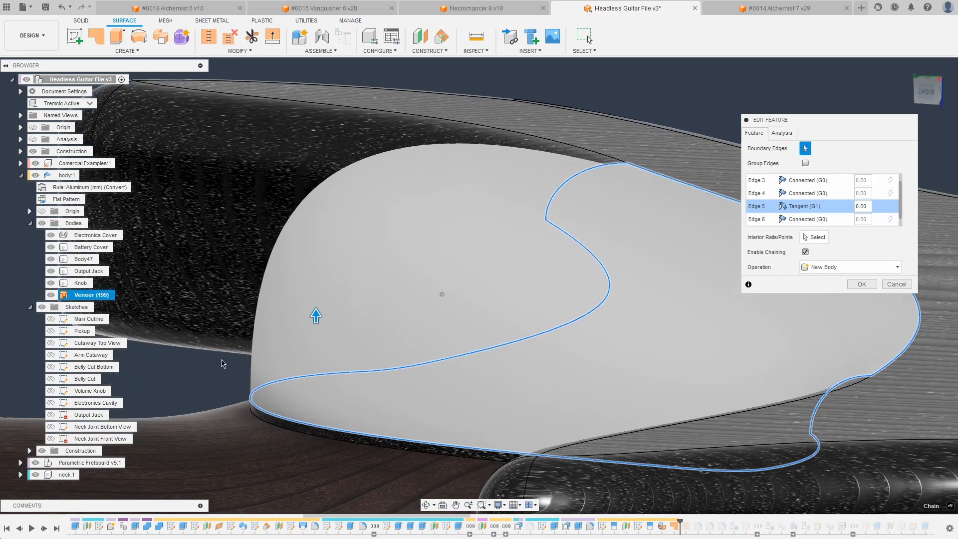
{"action": "left_click_drag", "start_coordinate": [316, 316], "coordinate": [327, 357]}
{"action": "left_click", "coordinate": [808, 206]}
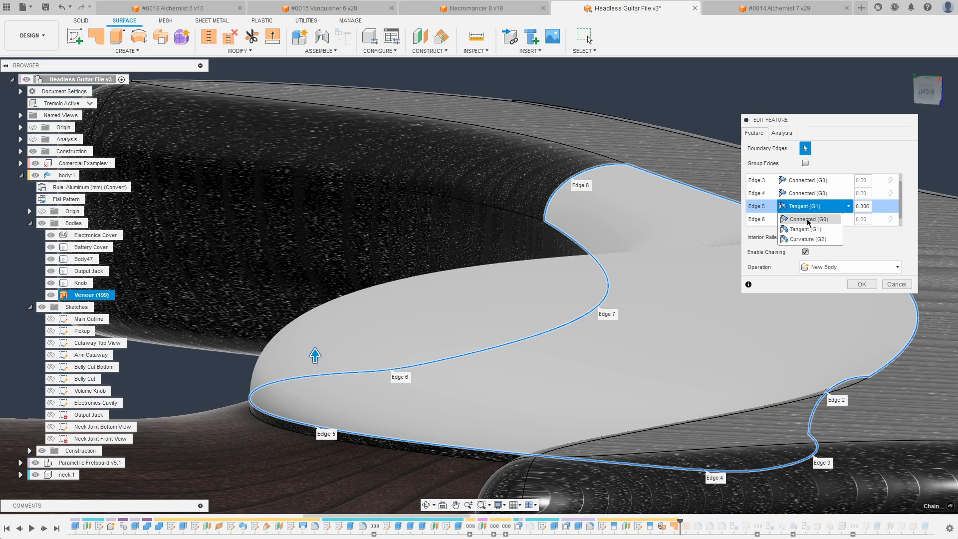
{"action": "left_click", "coordinate": [809, 219]}
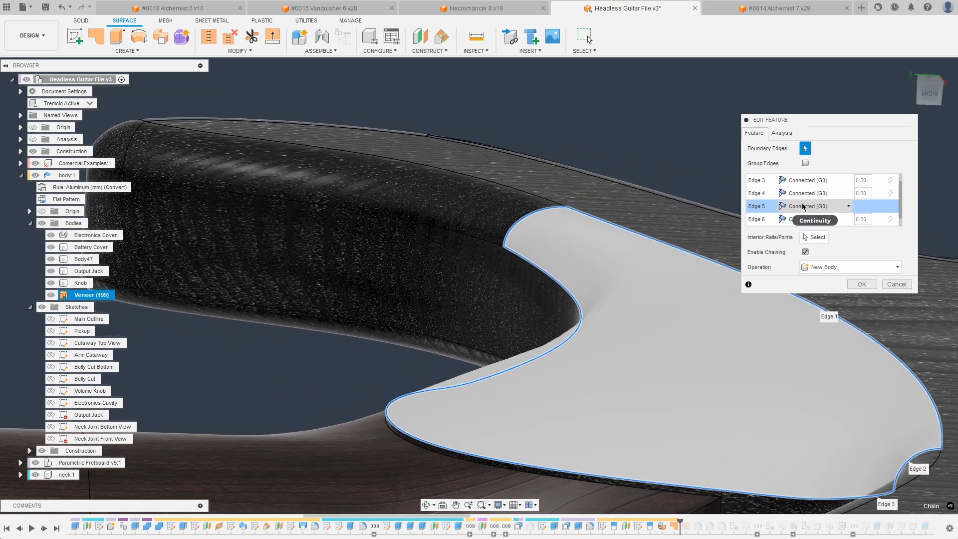
{"action": "middle_click_drag", "start_coordinate": [624, 320], "coordinate": [540, 324], "text": "shift"}
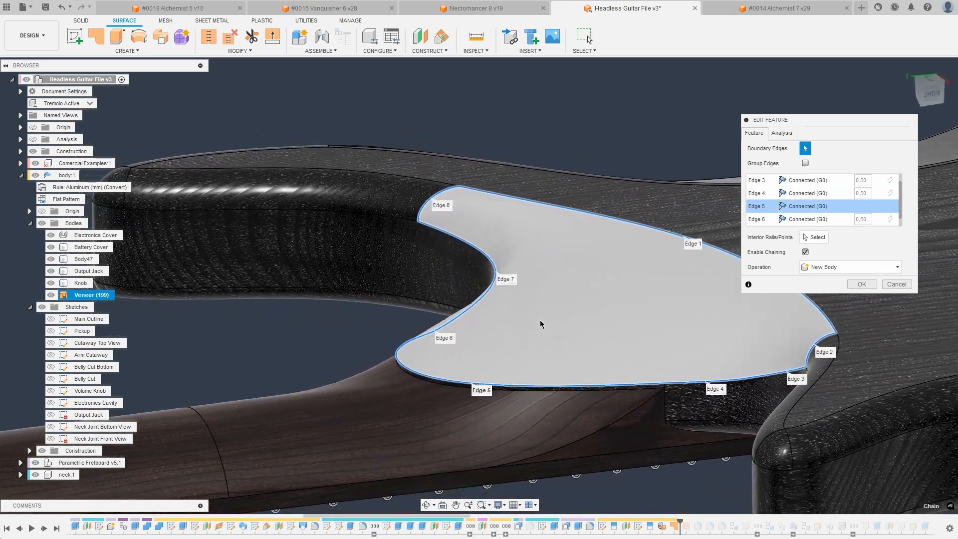
Step: Examine the neck joint patch, cancel its edit, and inspect the resulting surface against the surrounding body from several angles
{"action": "middle_click_drag", "start_coordinate": [434, 329], "coordinate": [542, 271], "text": "shift"}
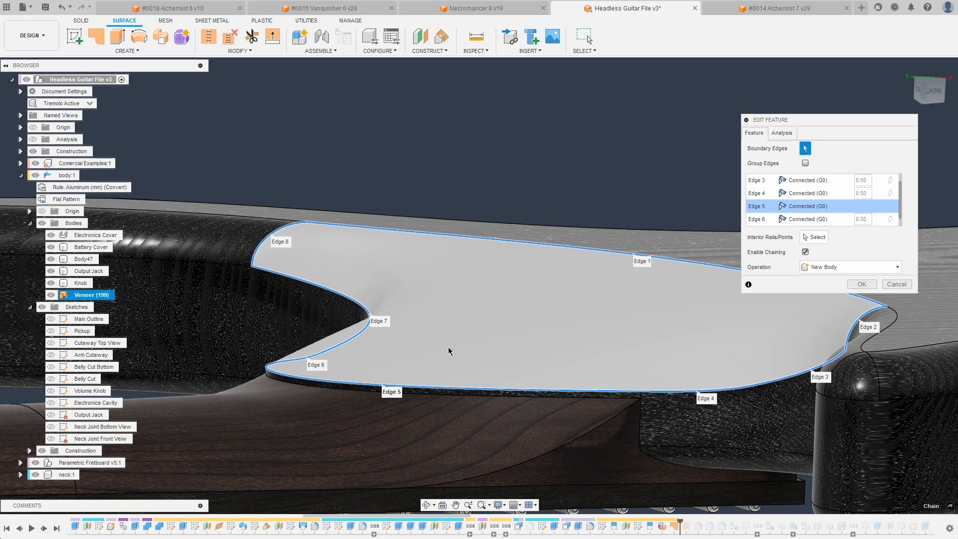
{"action": "left_click", "coordinate": [904, 286]}
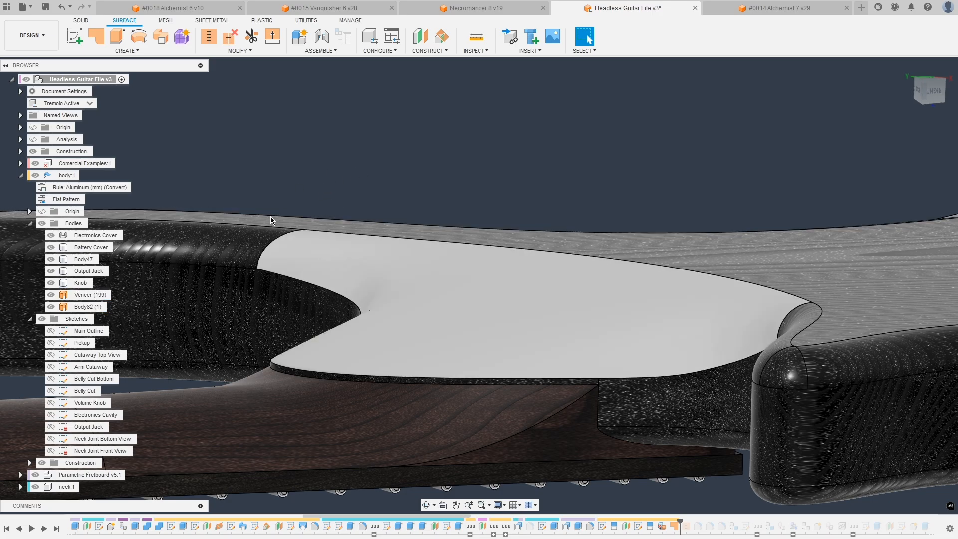
{"action": "middle_click_drag", "start_coordinate": [295, 268], "coordinate": [371, 293], "text": "shift"}
{"action": "left_click", "coordinate": [367, 328]}
{"action": "left_click", "coordinate": [603, 372]}
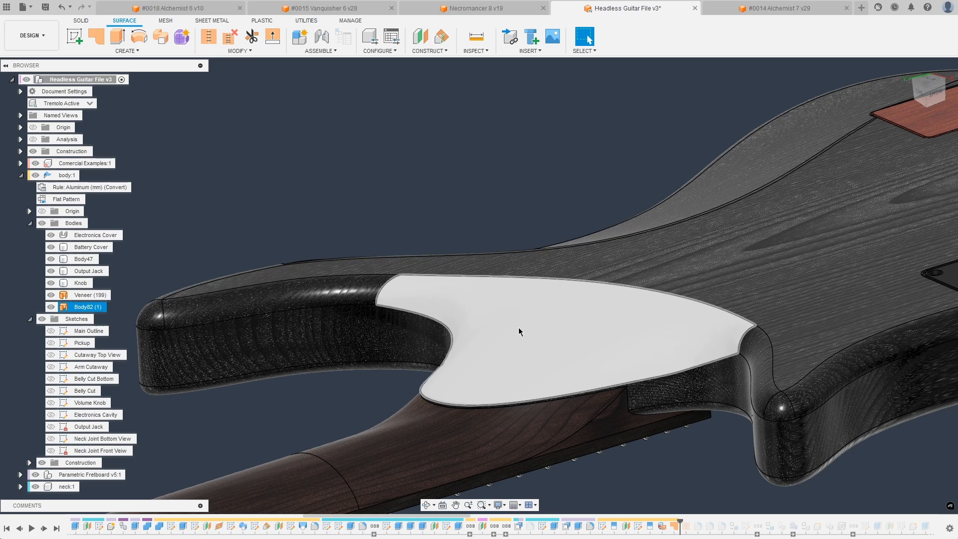
{"action": "middle_click_drag", "start_coordinate": [381, 316], "coordinate": [378, 400], "text": "shift"}
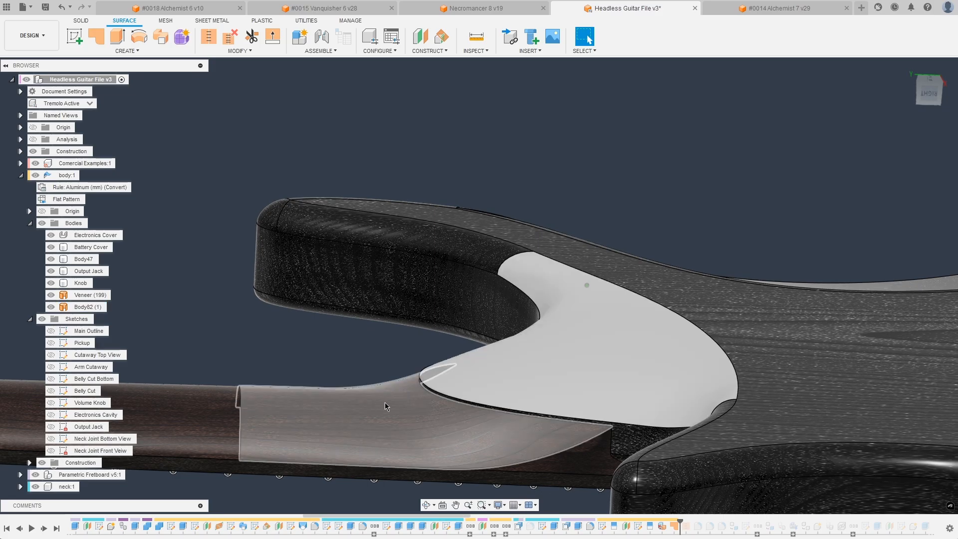
{"action": "middle_click_drag", "start_coordinate": [628, 383], "coordinate": [647, 476], "text": "shift"}
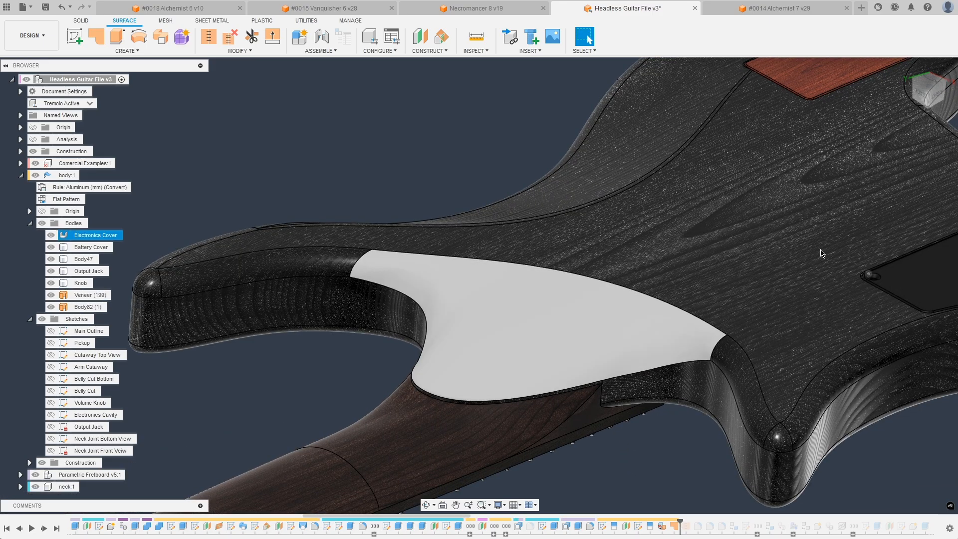
Step: Move the design history forward to where the patch is merged into the main body, and examine the solid neck joint
{"action": "left_click_drag", "start_coordinate": [680, 520], "coordinate": [703, 521]}
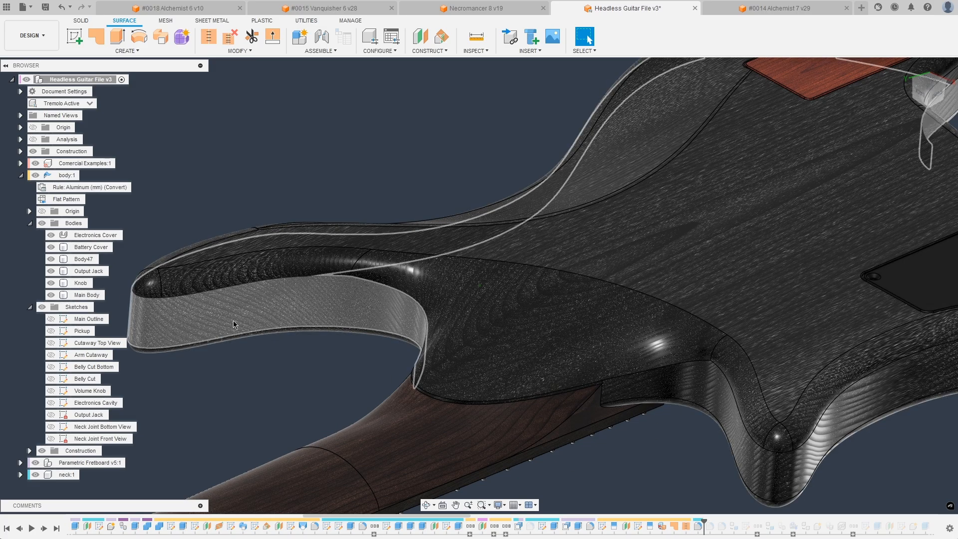
{"action": "middle_click_drag", "start_coordinate": [313, 363], "coordinate": [325, 363], "text": "shift"}
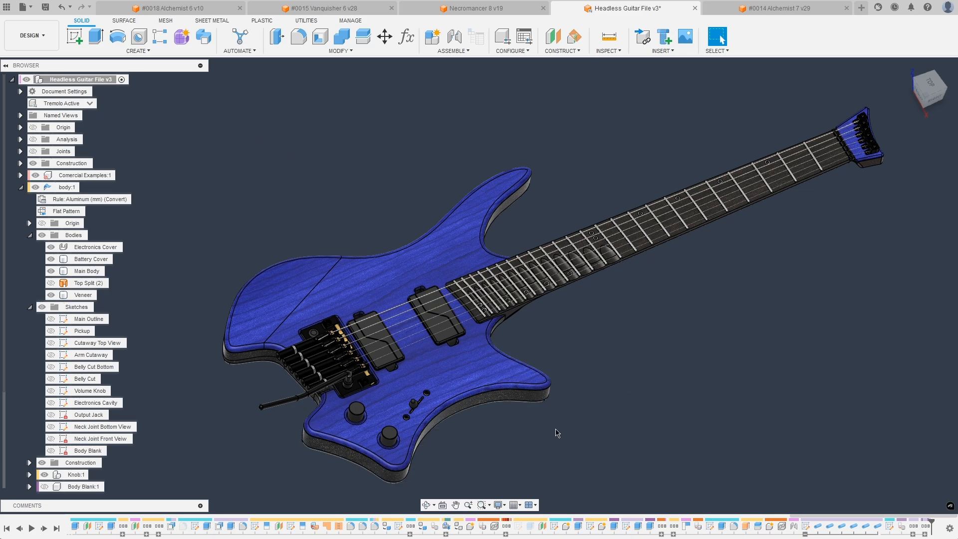
{"action": "scroll", "coordinate": [556, 432], "scroll_direction": "up", "scroll_amount": 1}
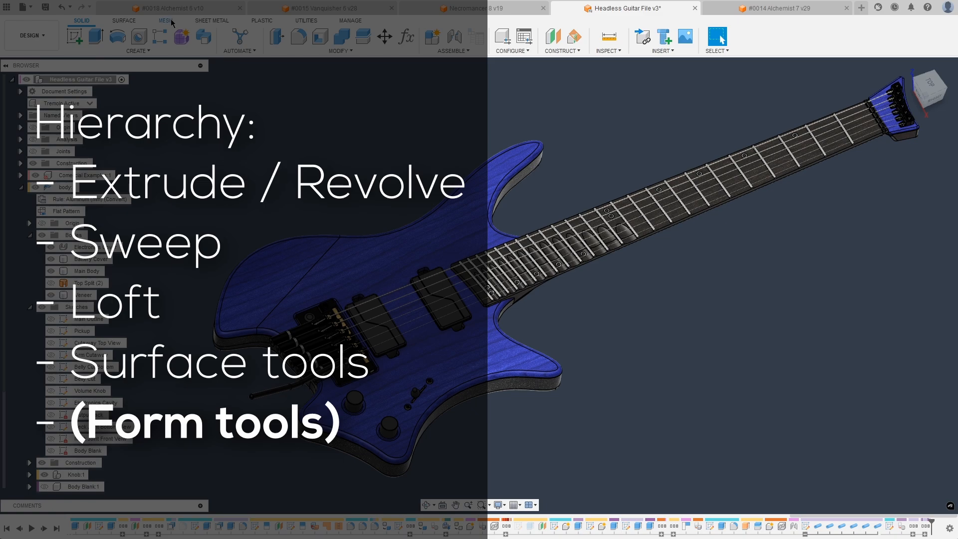
{"action": "left_click", "coordinate": [167, 20]}
{"action": "left_click", "coordinate": [125, 21]}
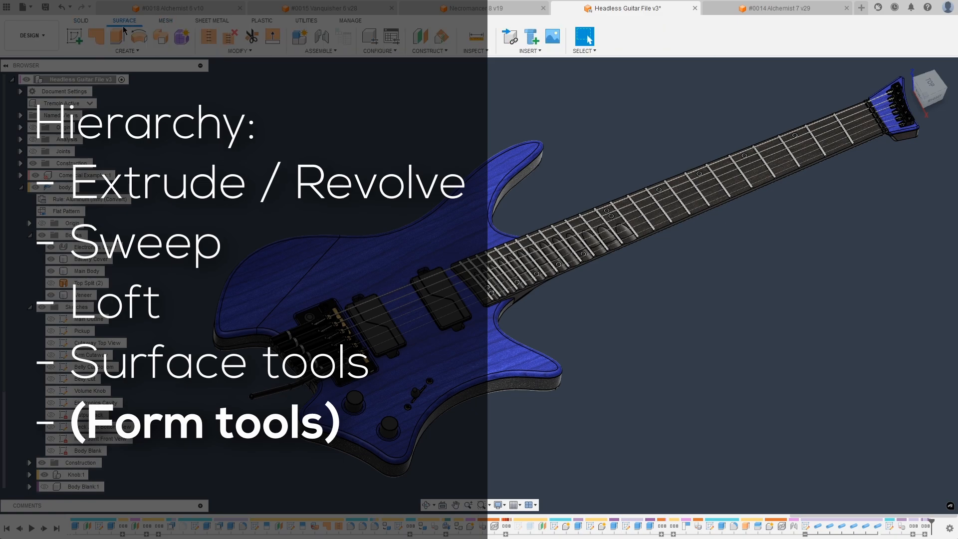
{"action": "left_click", "coordinate": [81, 21]}
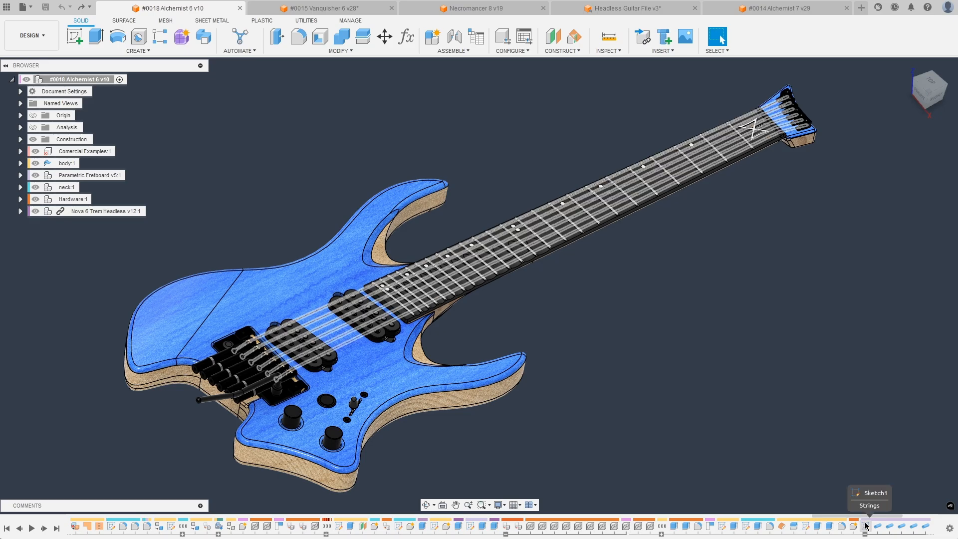
Step: Open the Strings sketch of the #0018 Alchemist 6 guitar for editing
{"action": "scroll", "coordinate": [486, 235], "scroll_direction": "up", "scroll_amount": 5}
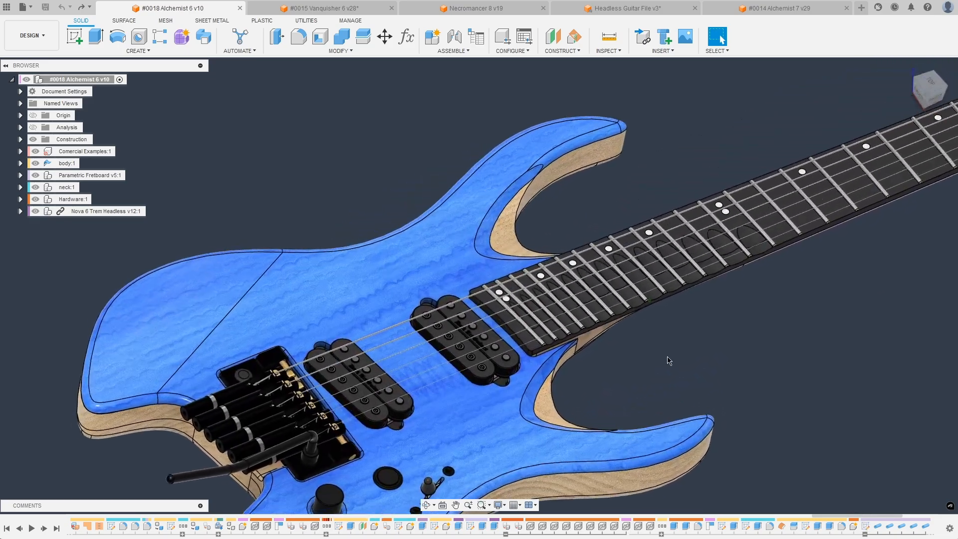
{"action": "middle_click_drag", "start_coordinate": [684, 361], "coordinate": [576, 367]}
{"action": "scroll", "coordinate": [576, 367], "scroll_direction": "down", "scroll_amount": 2}
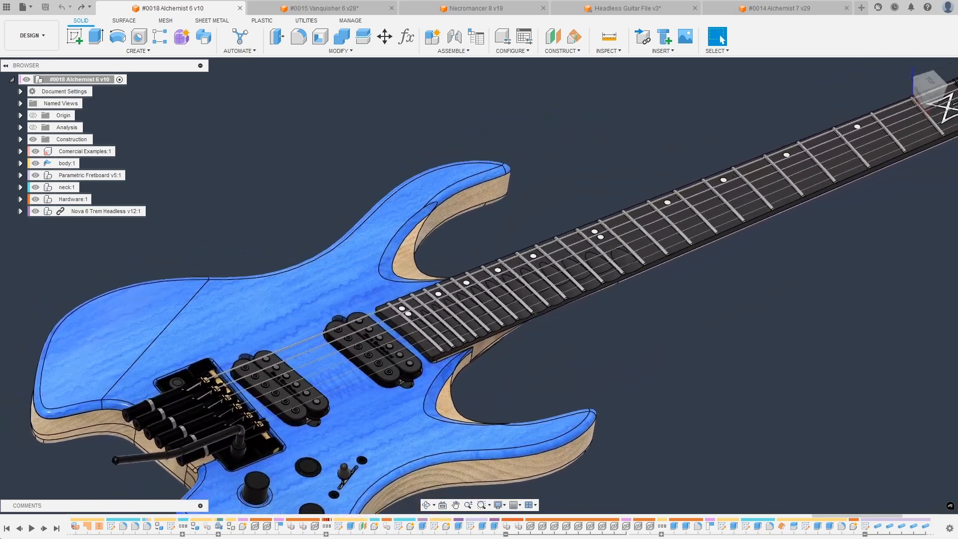
{"action": "double_click", "coordinate": [880, 528]}
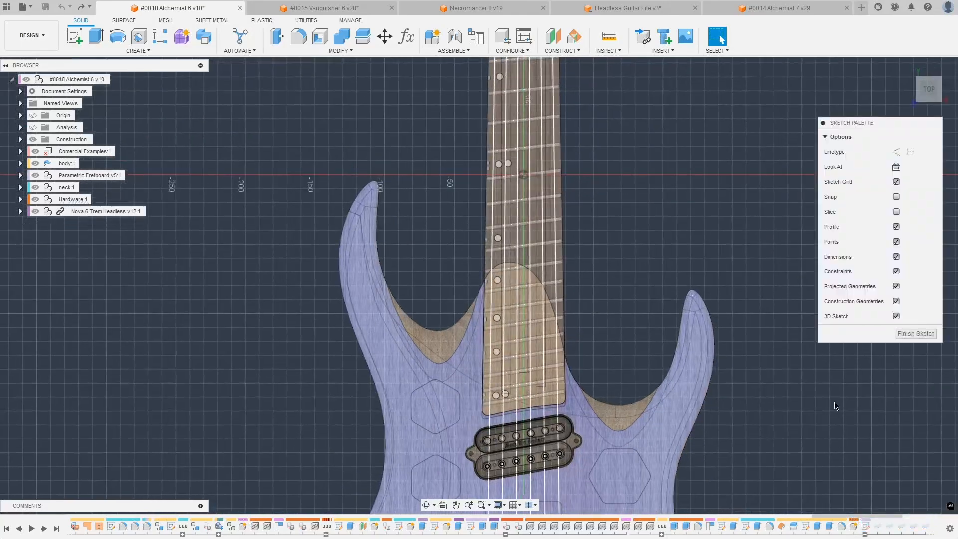
Step: Examine the 3D string lines running over the body and neck from several angles
{"action": "mouse_move", "coordinate": [574, 185]}
{"action": "middle_mouse_down", "text": "shift"}
{"action": "mouse_move", "coordinate": [908, 208]}
{"action": "mouse_move", "coordinate": [876, 129]}
{"action": "middle_mouse_up", "text": "shift"}
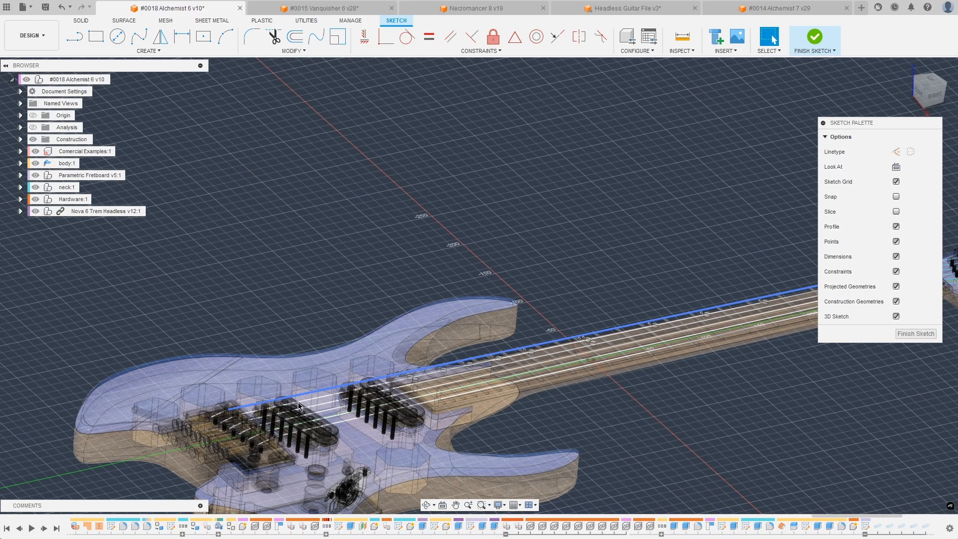
{"action": "mouse_move", "coordinate": [591, 384]}
{"action": "middle_mouse_down", "text": "shift"}
{"action": "mouse_move", "coordinate": [619, 296]}
{"action": "mouse_move", "coordinate": [588, 235]}
{"action": "mouse_move", "coordinate": [533, 169]}
{"action": "middle_mouse_up", "text": "shift"}
{"action": "mouse_move", "coordinate": [666, 291]}
{"action": "middle_mouse_down", "text": "shift"}
{"action": "mouse_move", "coordinate": [599, 319]}
{"action": "mouse_move", "coordinate": [479, 117]}
{"action": "middle_mouse_up", "text": "shift"}
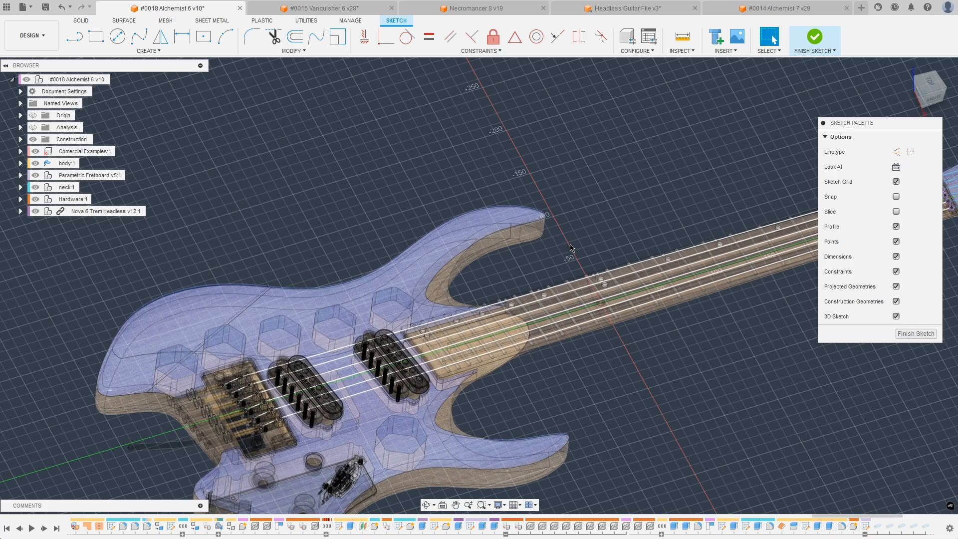
{"action": "middle_click_drag", "start_coordinate": [572, 248], "coordinate": [442, 239], "text": "shift"}
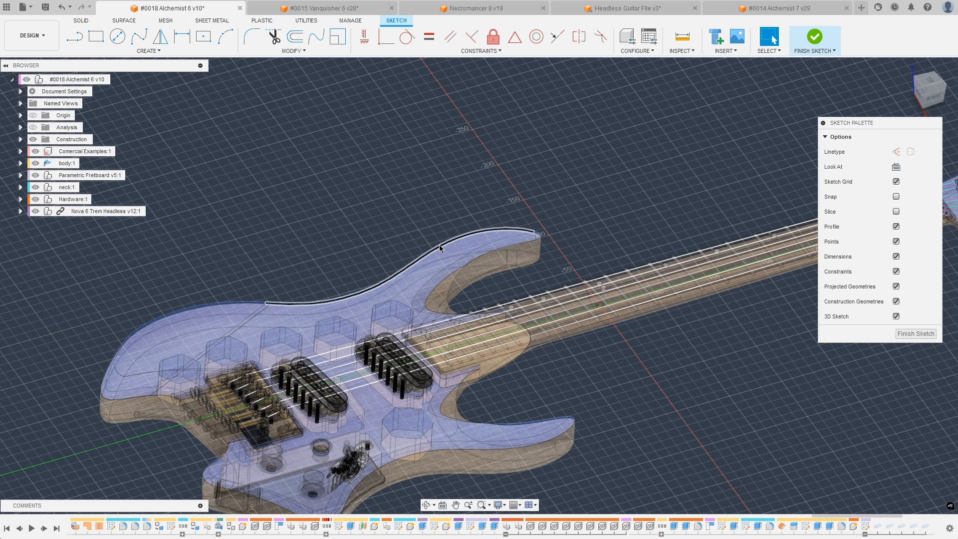
{"action": "left_click", "coordinate": [460, 229]}
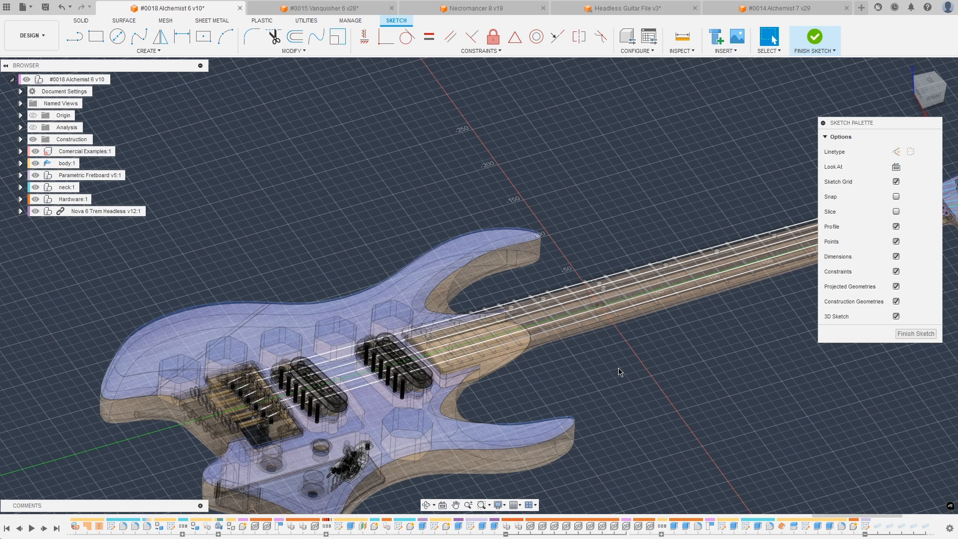
{"action": "scroll", "coordinate": [582, 375], "scroll_direction": "up", "scroll_amount": 2}
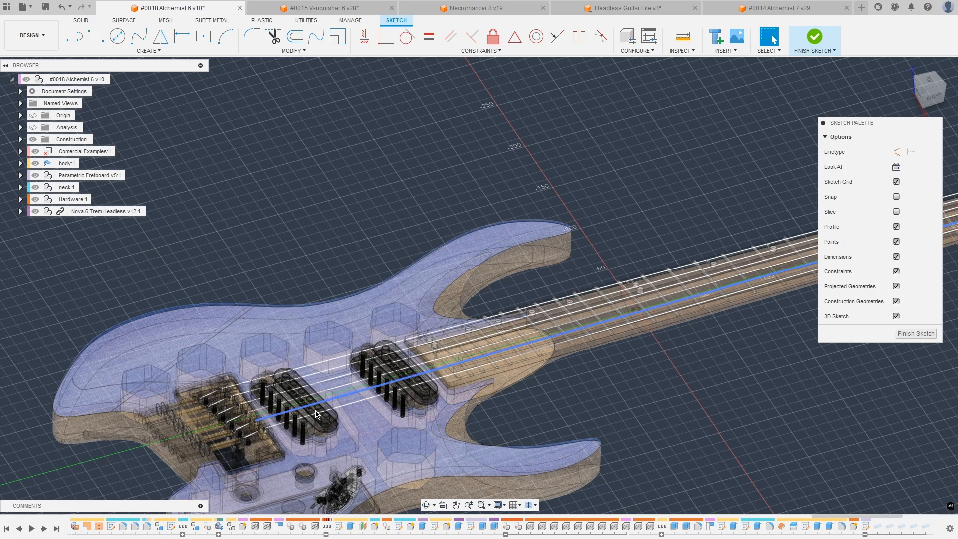
Step: Inspect the string lines at the bridge saddles, selecting an outer string's anchor circle and its bend point
{"action": "scroll", "coordinate": [256, 374], "scroll_direction": "up", "scroll_amount": 5}
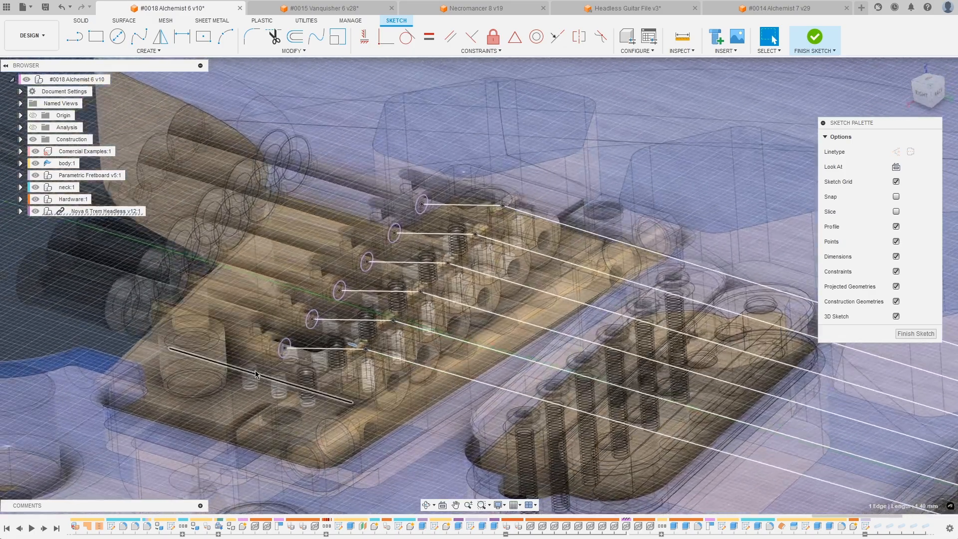
{"action": "middle_click_drag", "start_coordinate": [255, 374], "coordinate": [289, 313], "text": "shift"}
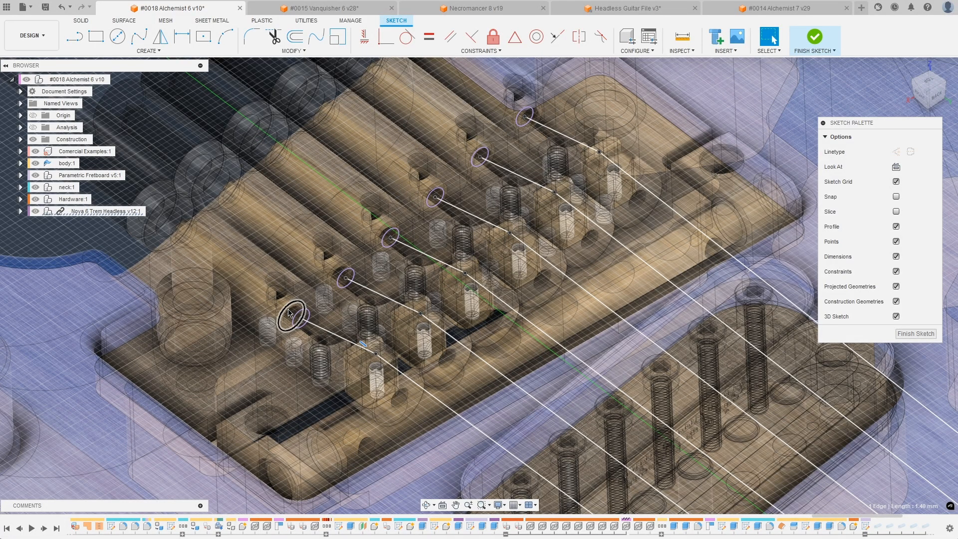
{"action": "middle_click_drag", "start_coordinate": [290, 311], "coordinate": [318, 337], "text": "shift"}
{"action": "left_click", "coordinate": [319, 337]}
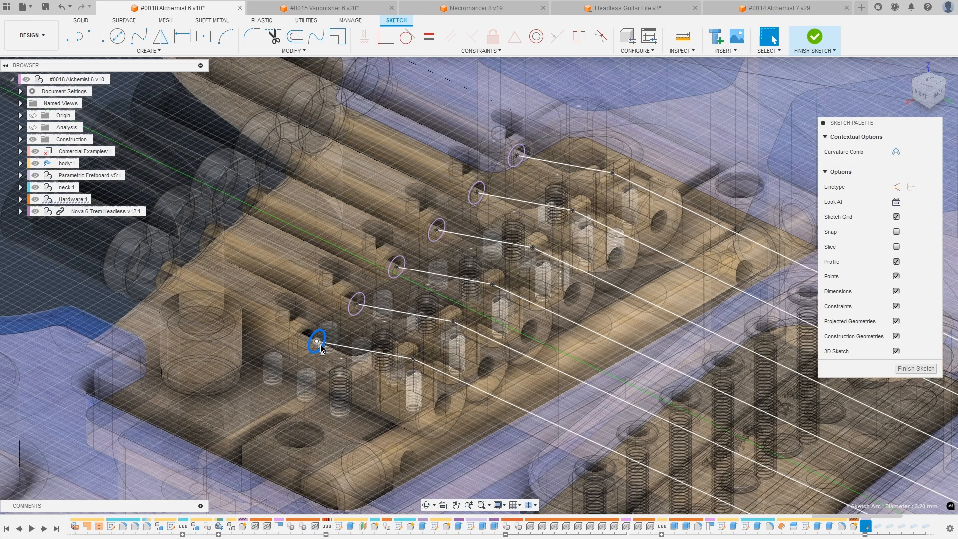
{"action": "left_click", "coordinate": [413, 358]}
Step: Examine where the string lines pass over the nut and continue into the headstock hardware
{"action": "mouse_move", "coordinate": [405, 352]}
{"action": "middle_mouse_down"}
{"action": "mouse_move", "coordinate": [390, 357]}
{"action": "mouse_move", "coordinate": [559, 374]}
{"action": "middle_mouse_up"}
{"action": "scroll", "coordinate": [395, 361], "scroll_direction": "down", "scroll_amount": 5}
{"action": "scroll", "coordinate": [574, 384], "scroll_direction": "up", "scroll_amount": 5}
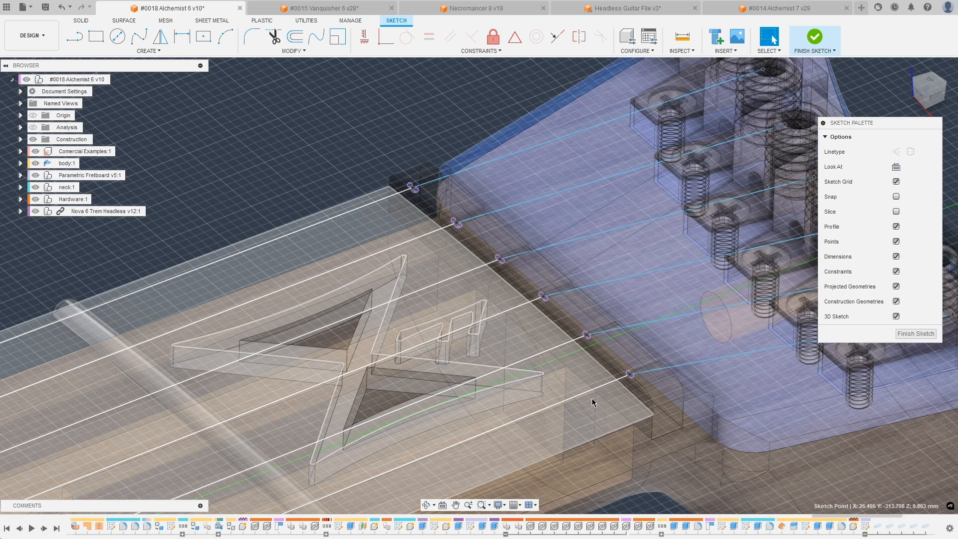
{"action": "scroll", "coordinate": [568, 371], "scroll_direction": "down", "scroll_amount": 3}
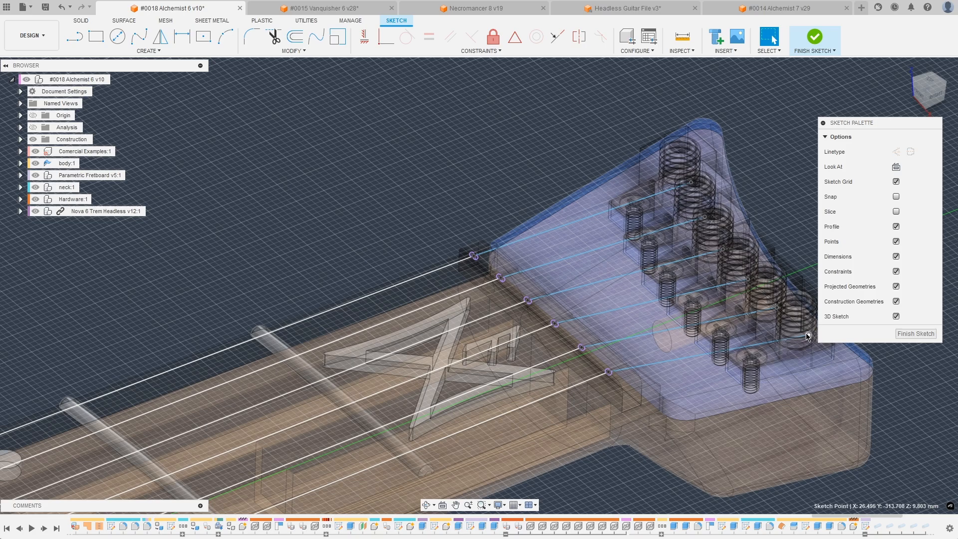
Step: Try to move the outer string's headstock endpoint by 0.212 mm in X, 6.049 mm in Y and -0.563 mm in Z
{"action": "mouse_move", "coordinate": [808, 334]}
{"action": "left_mouse_down"}
{"action": "mouse_move", "coordinate": [665, 389]}
{"action": "mouse_move", "coordinate": [790, 339]}
{"action": "mouse_move", "coordinate": [799, 349]}
{"action": "left_mouse_up"}
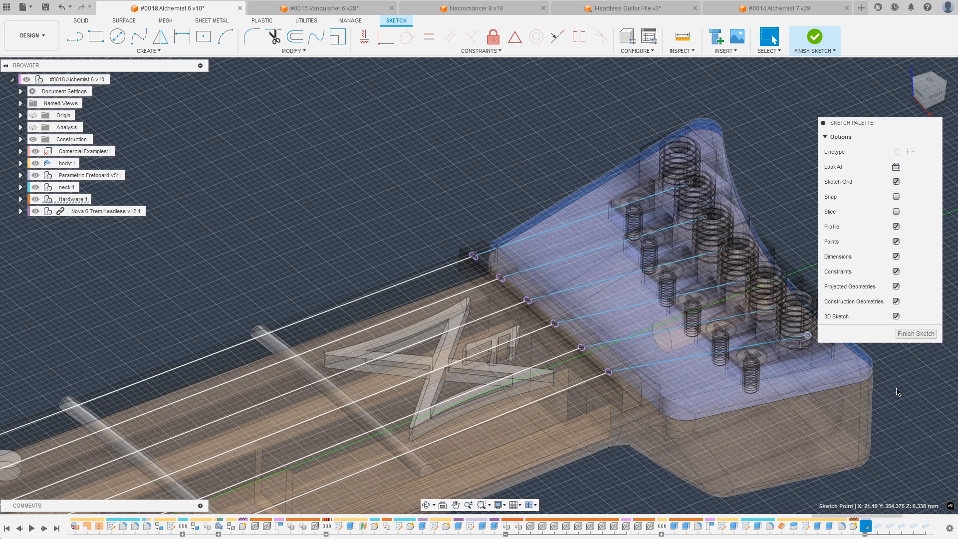
{"action": "key", "text": "m"}
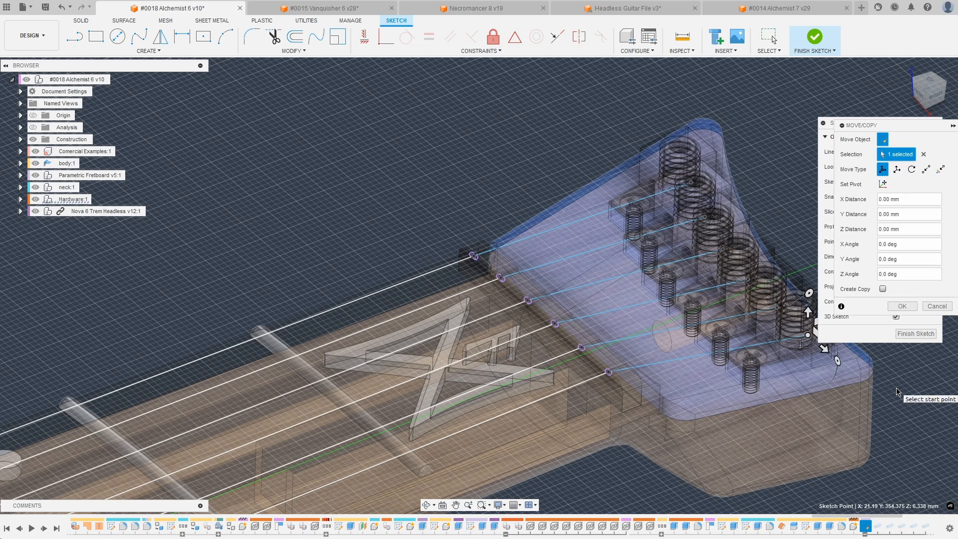
{"action": "mouse_move", "coordinate": [897, 392]}
{"action": "middle_mouse_down", "text": "shift"}
{"action": "mouse_move", "coordinate": [885, 376]}
{"action": "mouse_move", "coordinate": [744, 287]}
{"action": "middle_mouse_up", "text": "shift"}
{"action": "scroll", "coordinate": [764, 293], "scroll_direction": "up", "scroll_amount": 2}
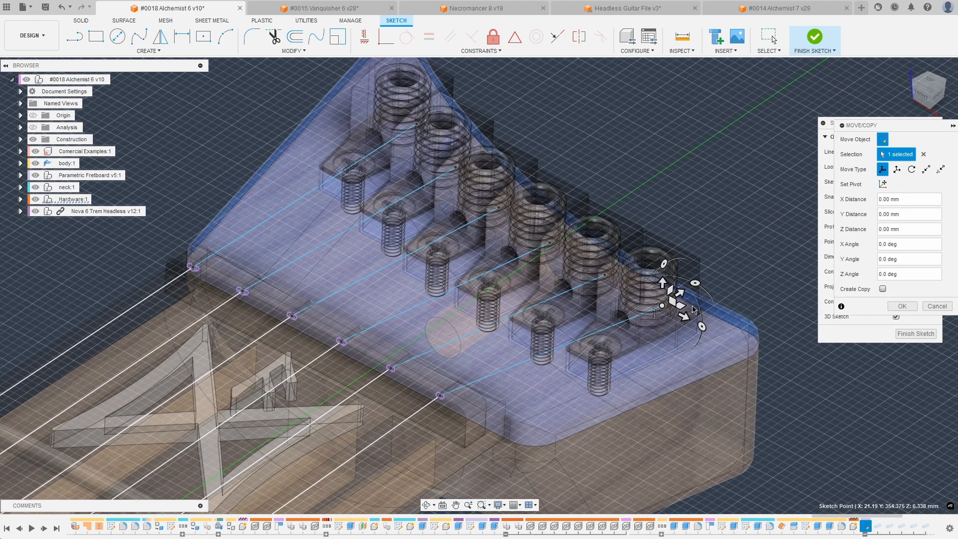
{"action": "middle_click_drag", "start_coordinate": [667, 292], "coordinate": [619, 363], "text": "shift"}
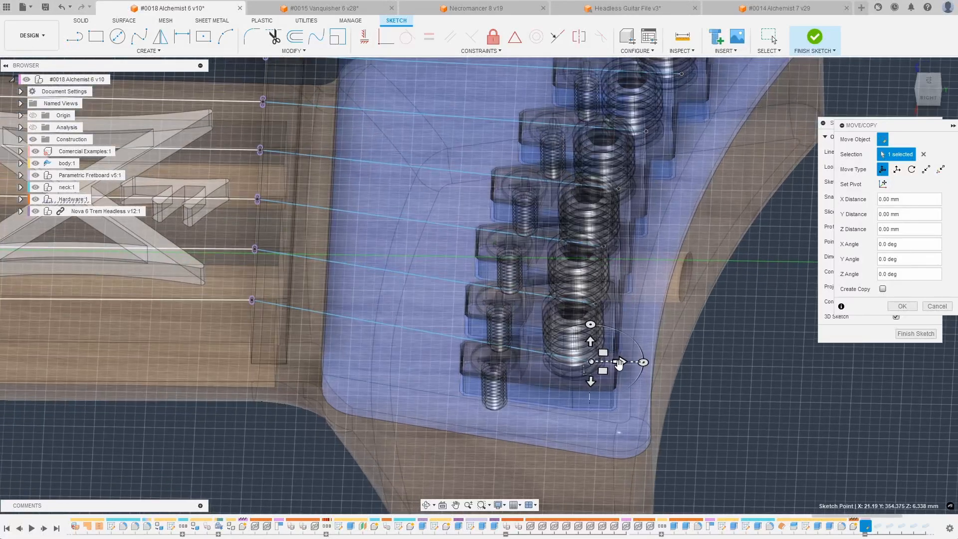
{"action": "left_click", "coordinate": [619, 361]}
{"action": "left_click_drag", "start_coordinate": [620, 362], "coordinate": [555, 364]}
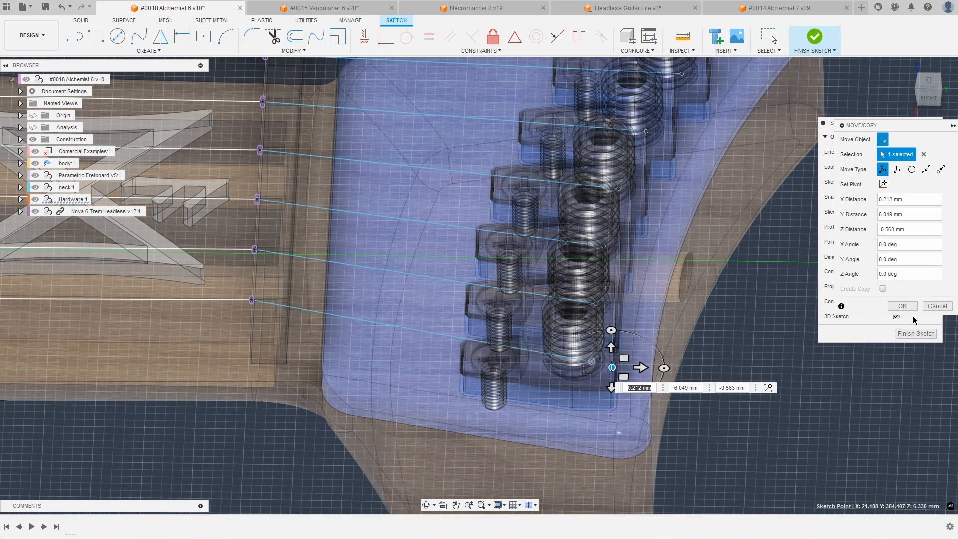
{"action": "left_click", "coordinate": [933, 306]}
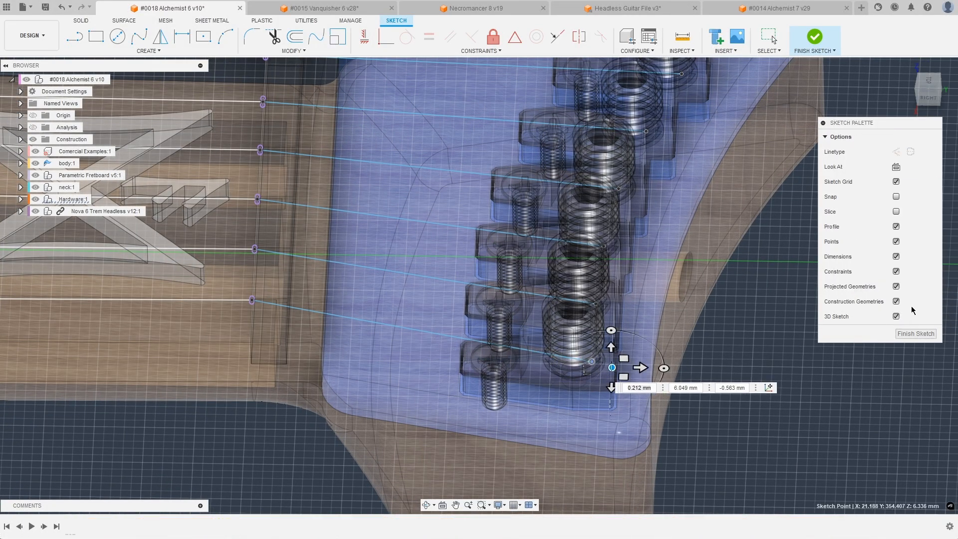
Step: Try repositioning the same string endpoint along different axes with Move, and undo the last sketch change
{"action": "left_click", "coordinate": [593, 362]}
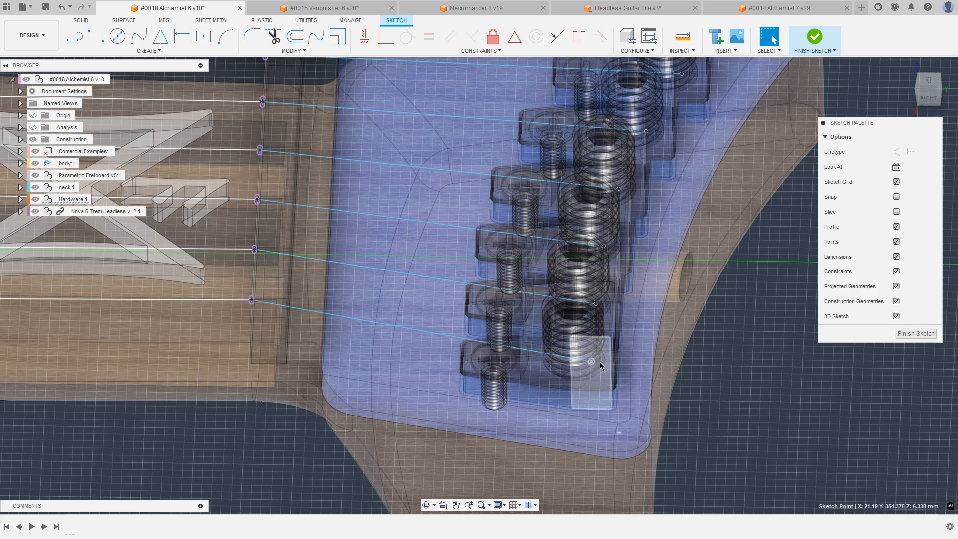
{"action": "key", "text": "m"}
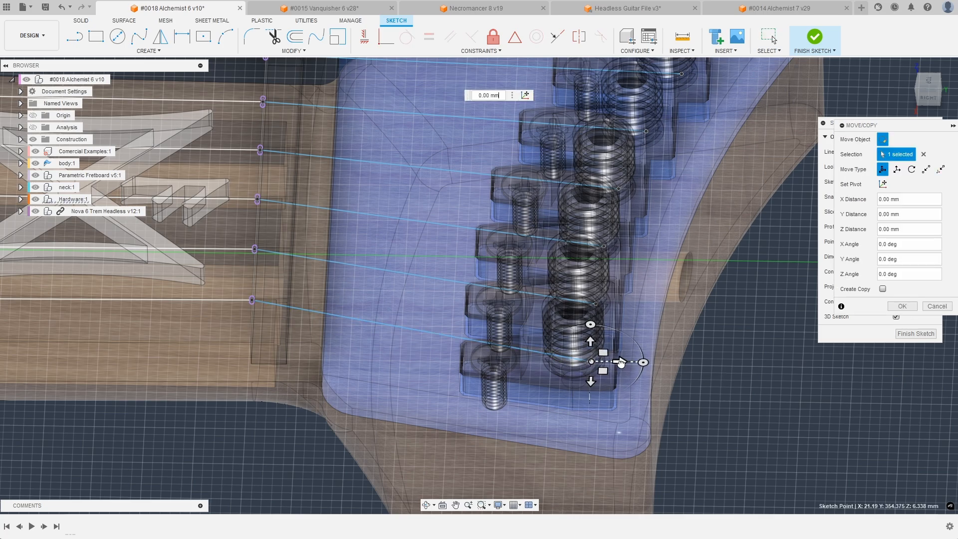
{"action": "left_click_drag", "start_coordinate": [621, 363], "coordinate": [575, 348]}
{"action": "middle_click_drag", "start_coordinate": [575, 348], "coordinate": [621, 339], "text": "shift"}
{"action": "left_click_drag", "start_coordinate": [621, 339], "coordinate": [622, 329]}
{"action": "middle_click_drag", "start_coordinate": [622, 330], "coordinate": [584, 384], "text": "shift"}
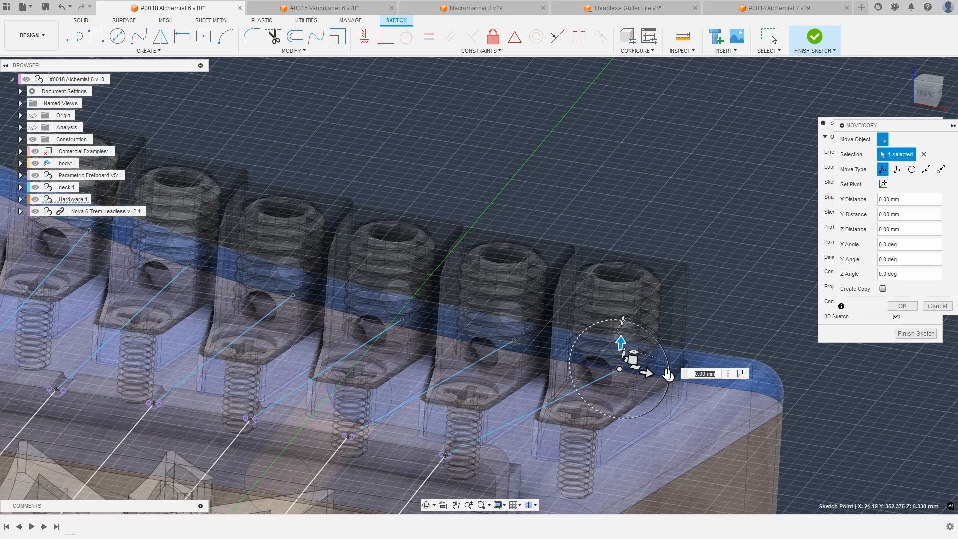
{"action": "middle_click_drag", "start_coordinate": [618, 367], "coordinate": [509, 363], "text": "shift"}
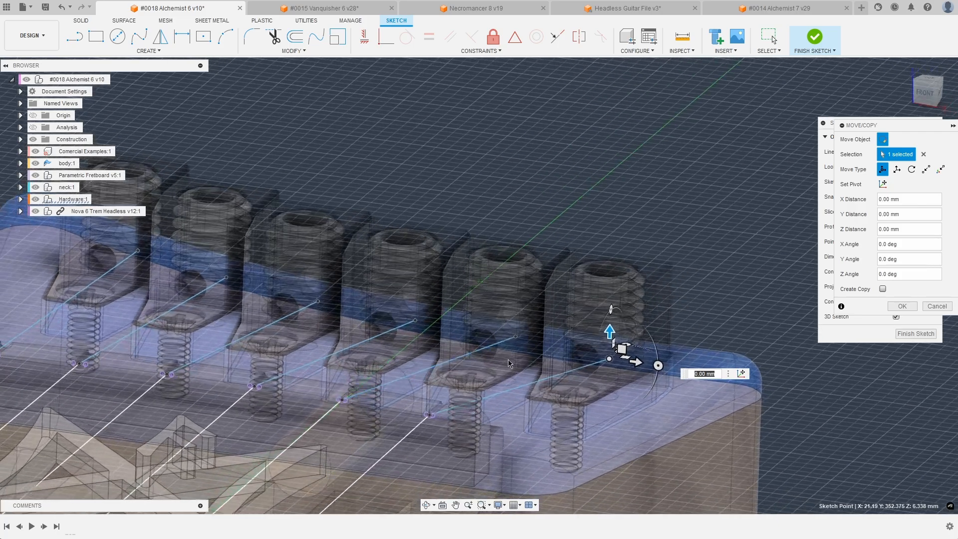
{"action": "left_click", "coordinate": [938, 306]}
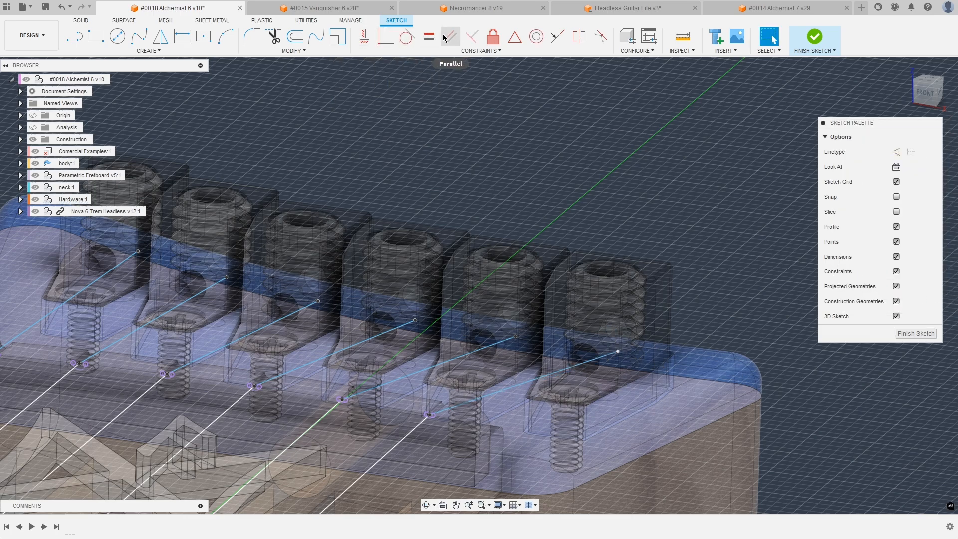
{"action": "left_click", "coordinate": [61, 8]}
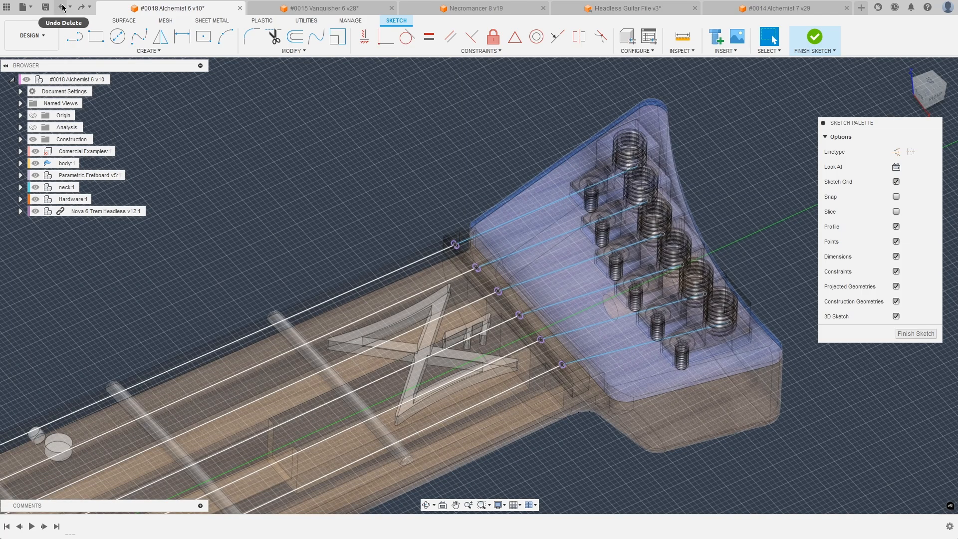
Step: Select the outer string's neck and headstock segments in turn, and undo the remaining drag changes in the string sketch
{"action": "left_click", "coordinate": [415, 265]}
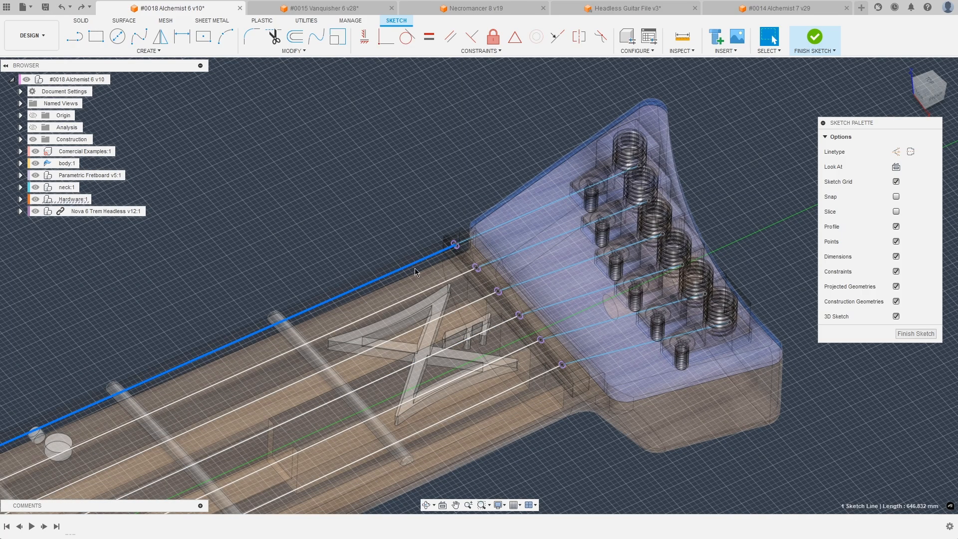
{"action": "left_click", "coordinate": [477, 237]}
{"action": "left_click", "coordinate": [377, 170]}
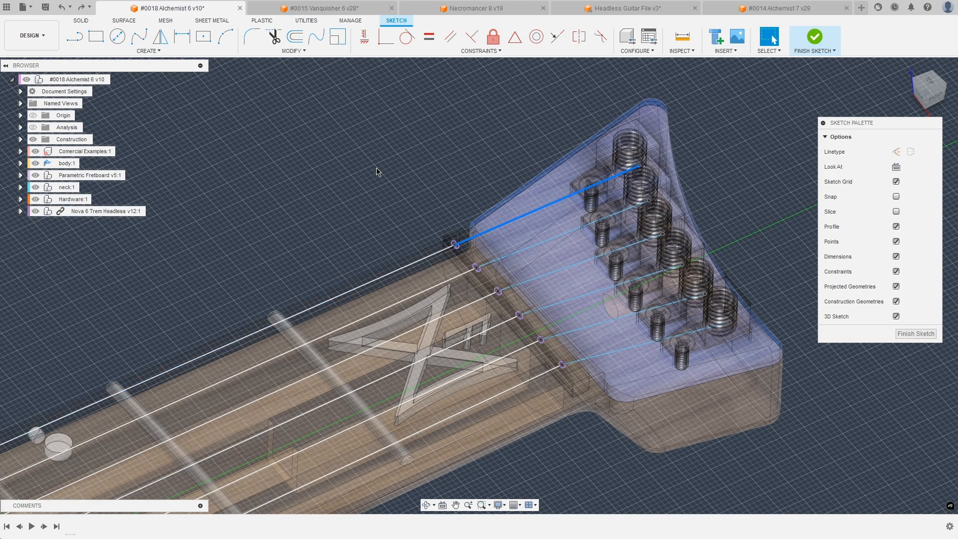
{"action": "left_click", "coordinate": [65, 7]}
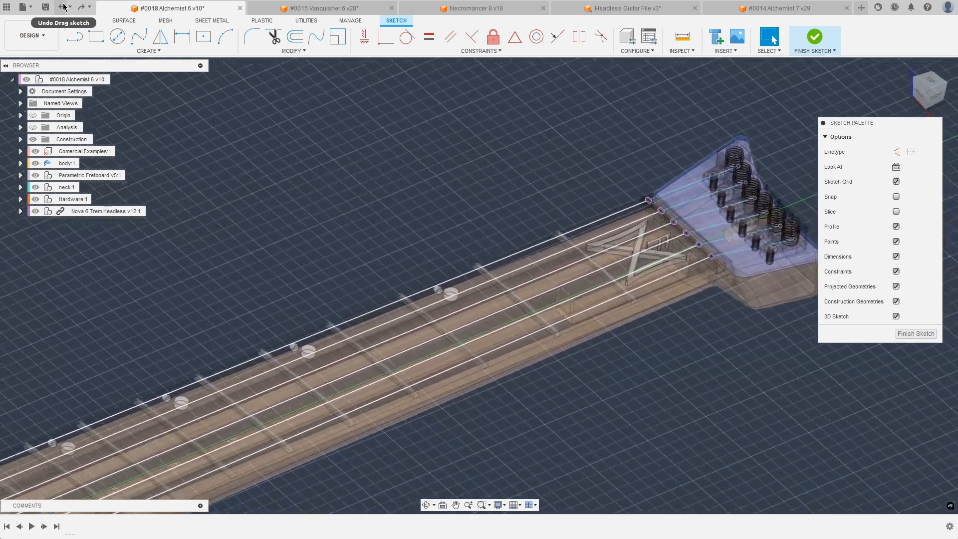
{"action": "left_click", "coordinate": [64, 7]}
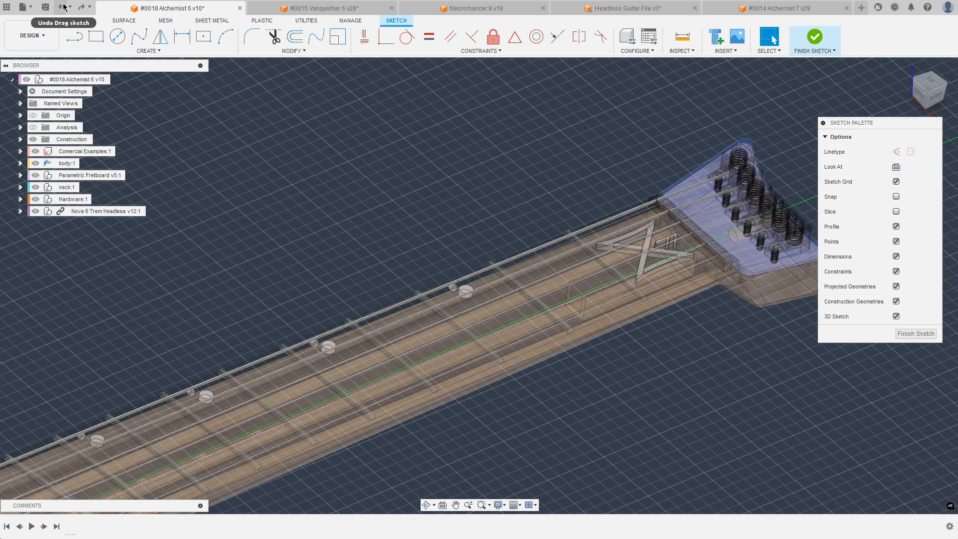
Step: Examine the assembled Alchemist 6 guitar around its tremolo bridge and body
{"action": "scroll", "coordinate": [240, 472], "scroll_direction": "up", "scroll_amount": 3}
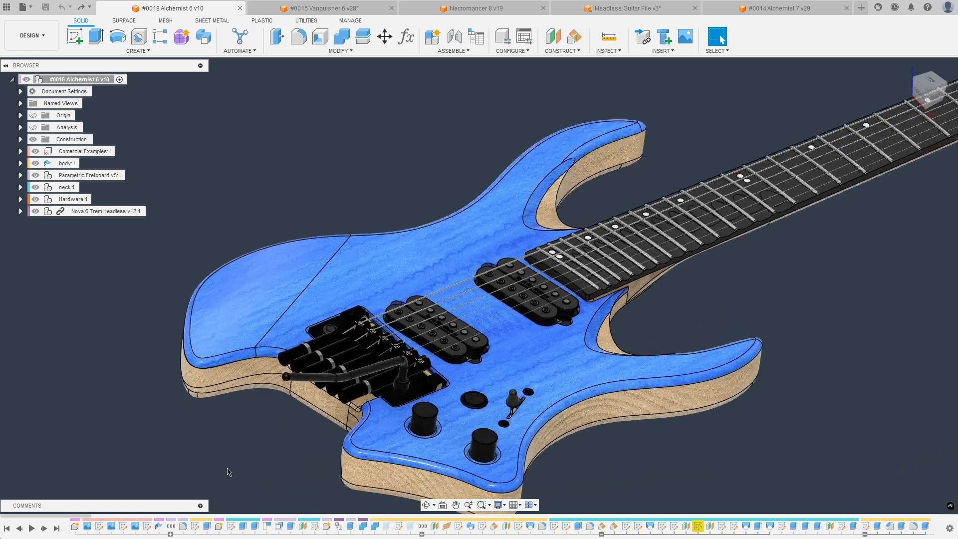
{"action": "double_click", "coordinate": [308, 369]}
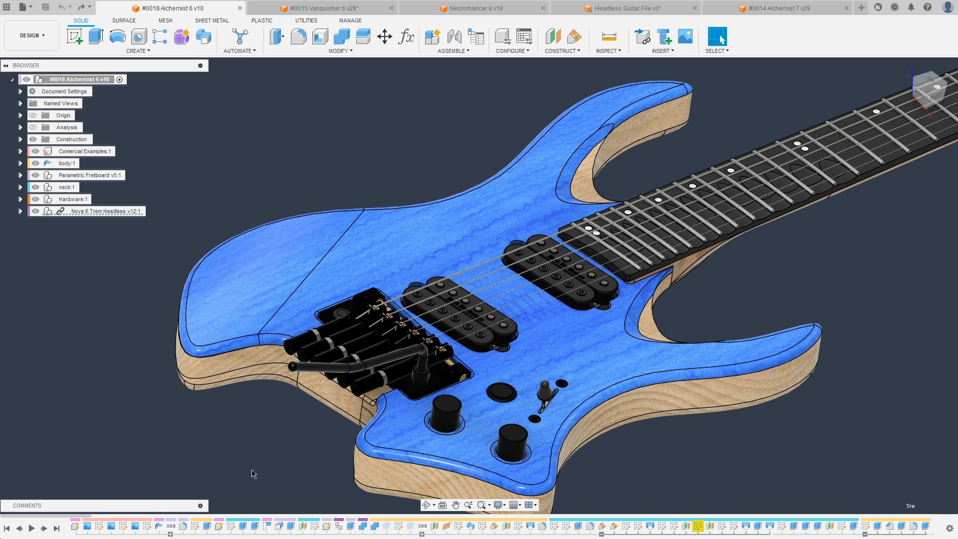
{"action": "middle_click_drag", "start_coordinate": [252, 474], "coordinate": [110, 348], "text": "shift"}
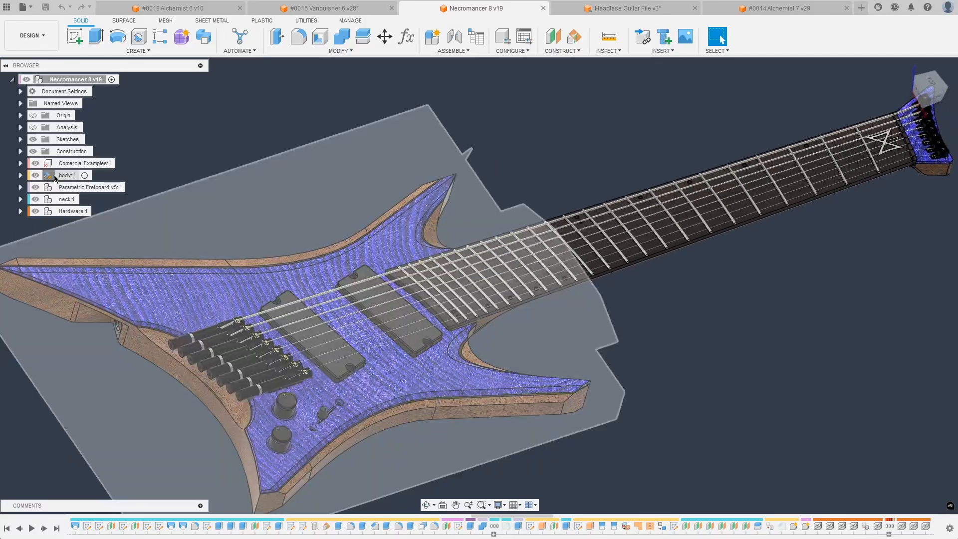
Step: In the Necromancer 8 model, highlight the body, neck and Parametric Fretboard components one after another
{"action": "left_click", "coordinate": [65, 176]}
{"action": "left_click", "coordinate": [662, 357]}
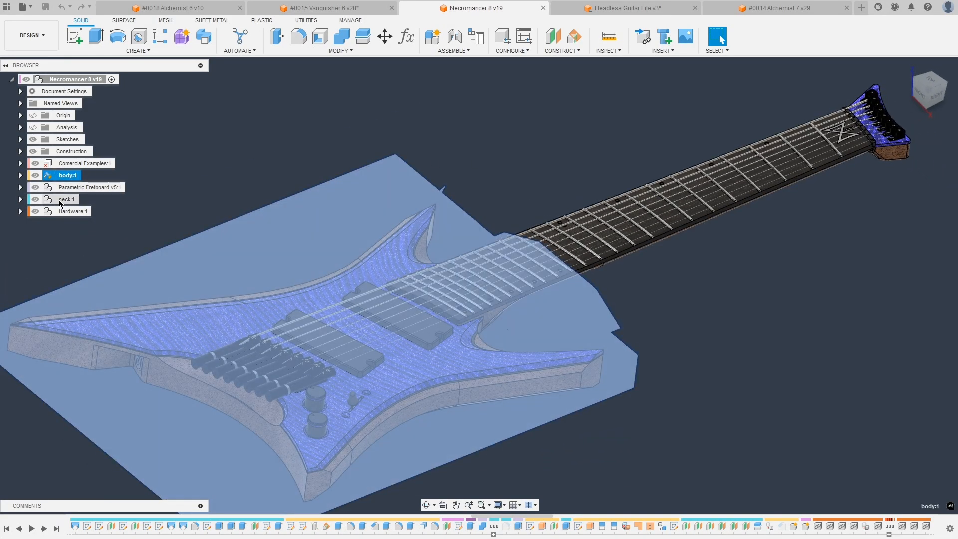
{"action": "left_click", "coordinate": [67, 199]}
{"action": "left_click", "coordinate": [199, 153]}
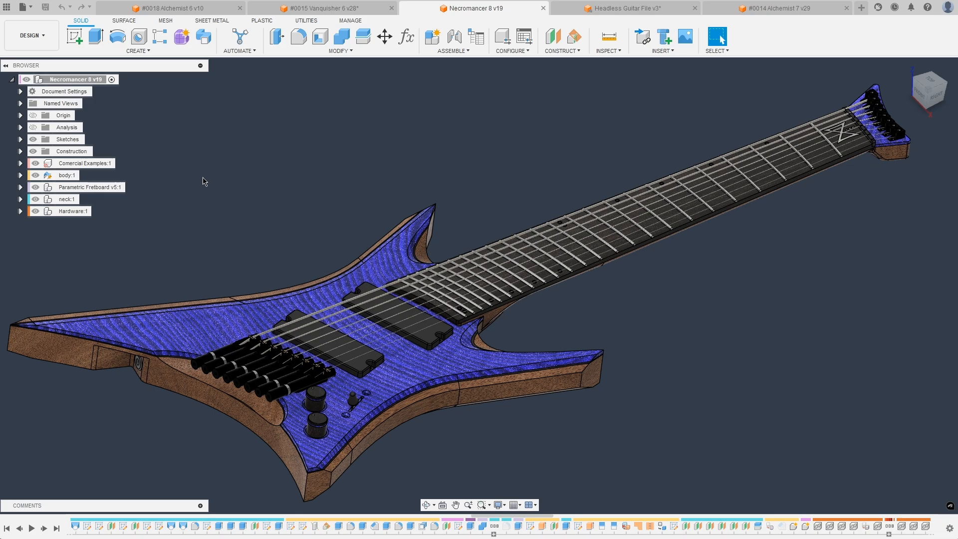
{"action": "left_click", "coordinate": [61, 188]}
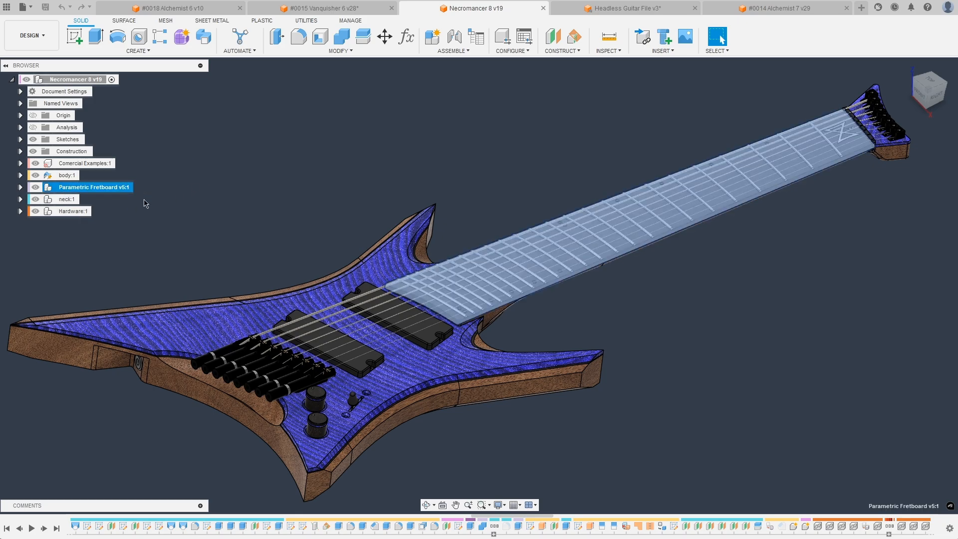
{"action": "left_click", "coordinate": [178, 181]}
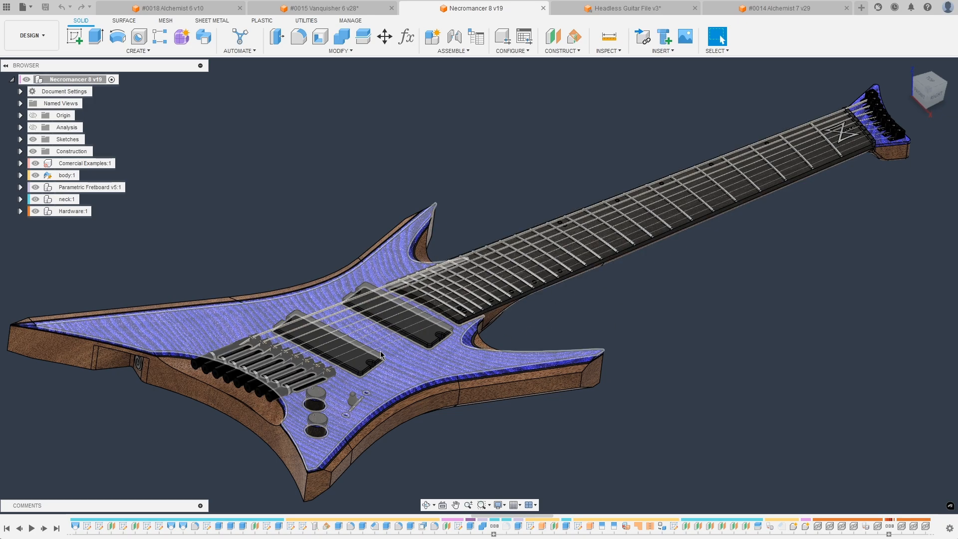
{"action": "scroll", "coordinate": [432, 315], "scroll_direction": "up", "scroll_amount": 2}
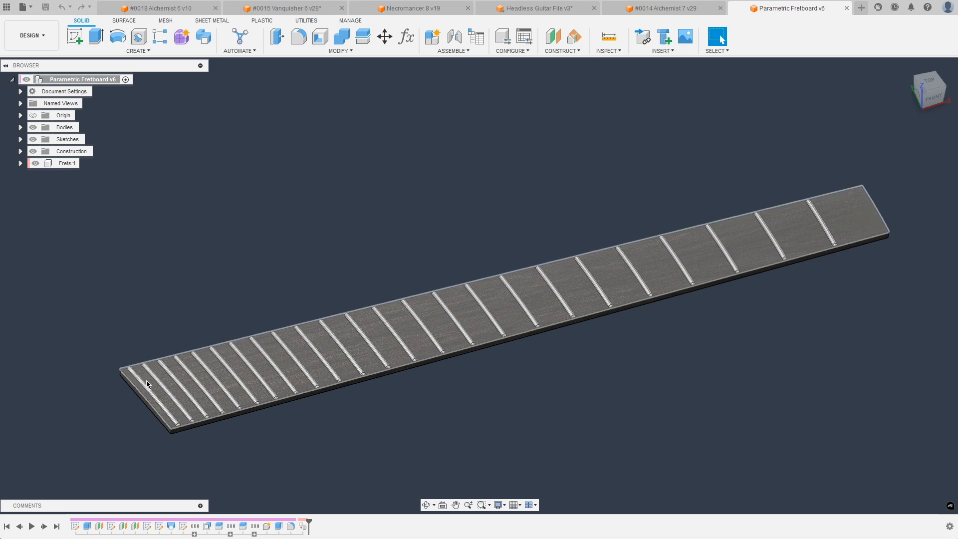
Step: Show the Parametric Fretboard document's parameters beside the model and set LowScaleLength to 26.5 in
{"action": "left_click", "coordinate": [406, 37]}
{"action": "left_click_drag", "start_coordinate": [443, 167], "coordinate": [398, 28]}
{"action": "mouse_move", "coordinate": [434, 383]}
{"action": "middle_mouse_down"}
{"action": "mouse_move", "coordinate": [402, 421]}
{"action": "mouse_move", "coordinate": [420, 381]}
{"action": "middle_mouse_up"}
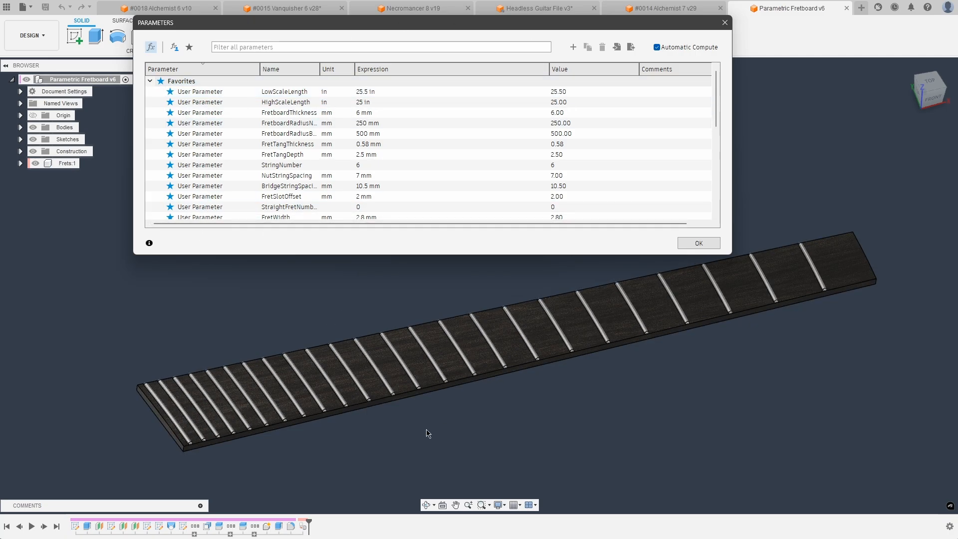
{"action": "left_click", "coordinate": [361, 92]}
{"action": "left_click", "coordinate": [364, 103]}
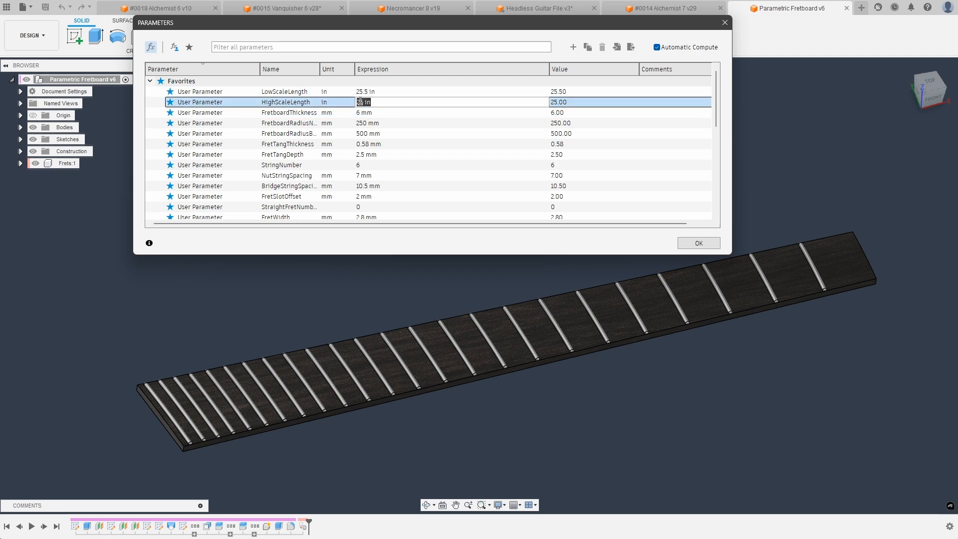
{"action": "left_click", "coordinate": [363, 92]}
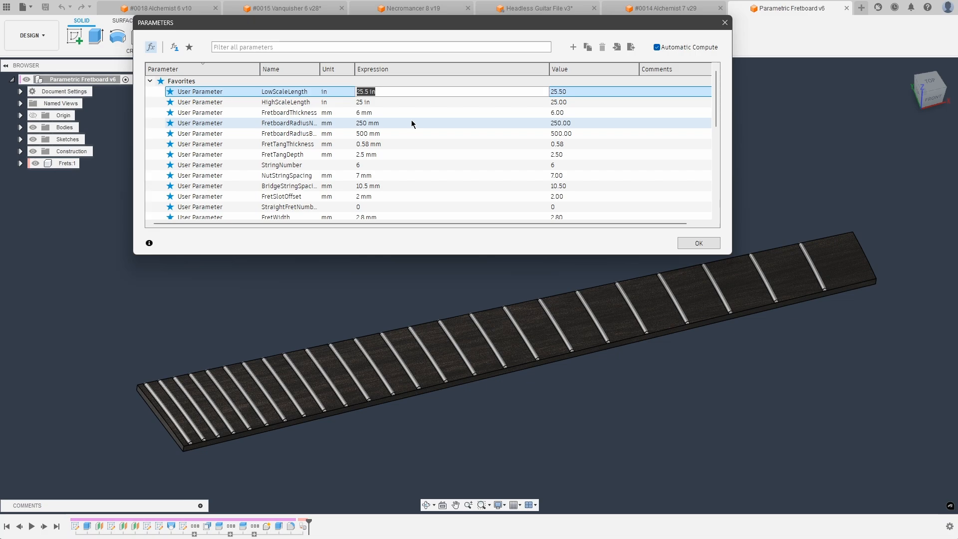
{"action": "type", "text": "26.5"}
{"action": "key", "text": "Return"}
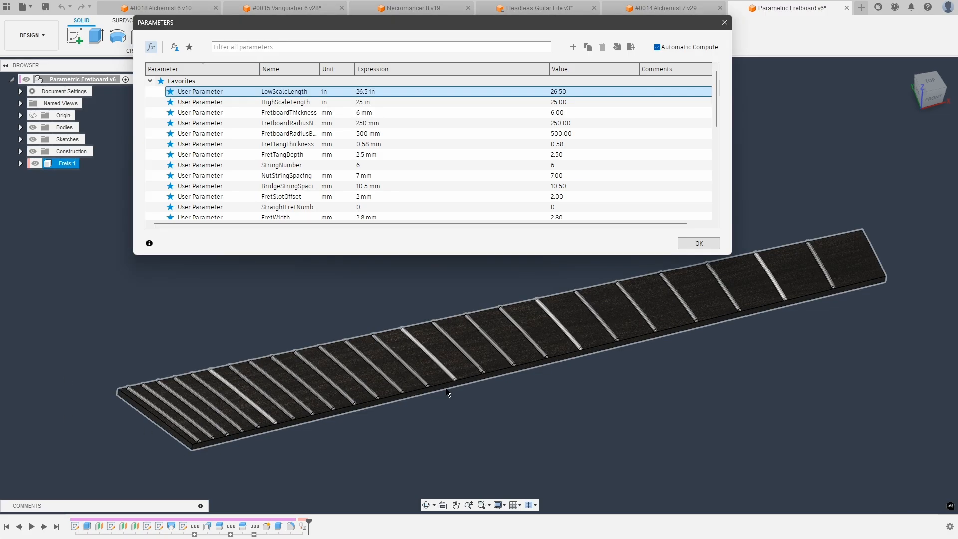
{"action": "middle_click_drag", "start_coordinate": [145, 480], "coordinate": [199, 424], "text": "shift"}
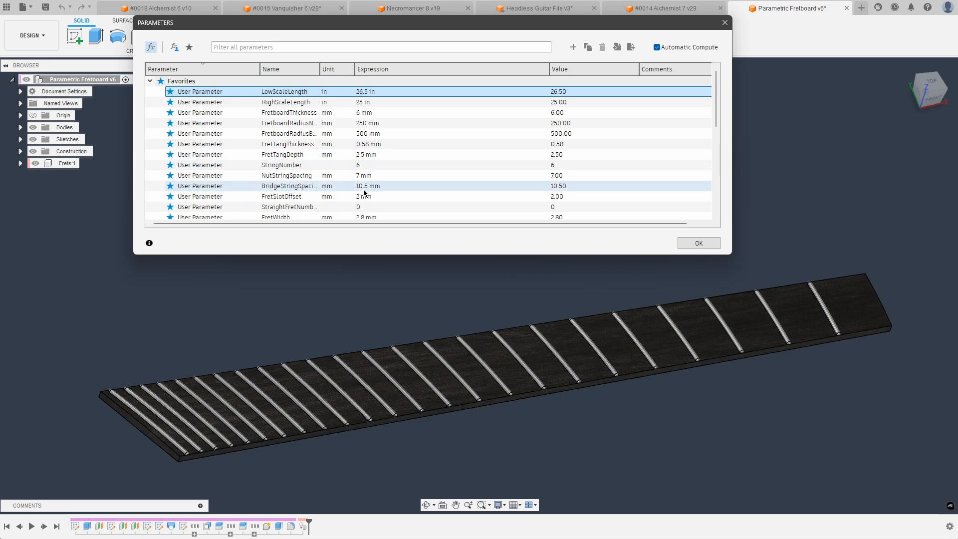
Step: Set the fretboard's straight fret number parameter to 5
{"action": "left_click", "coordinate": [359, 207]}
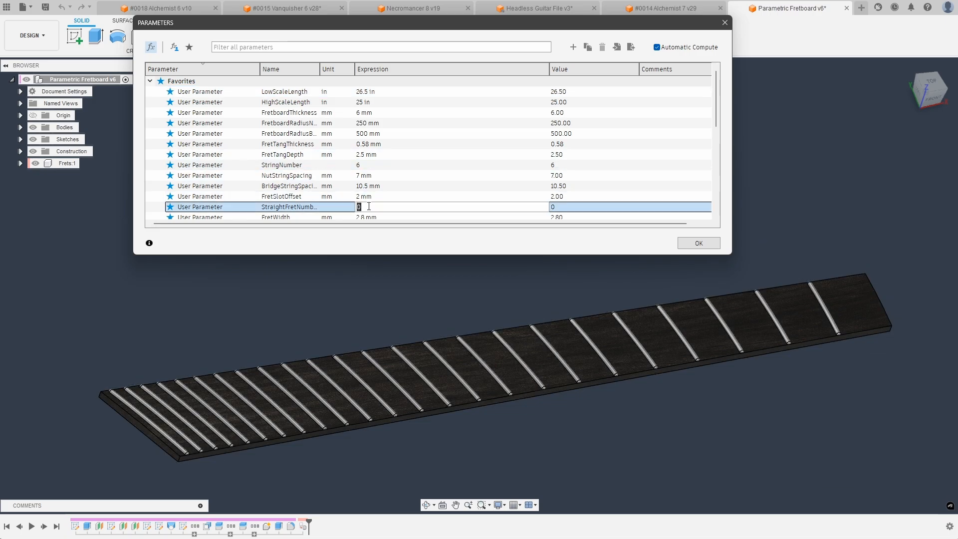
{"action": "key", "text": "Return"}
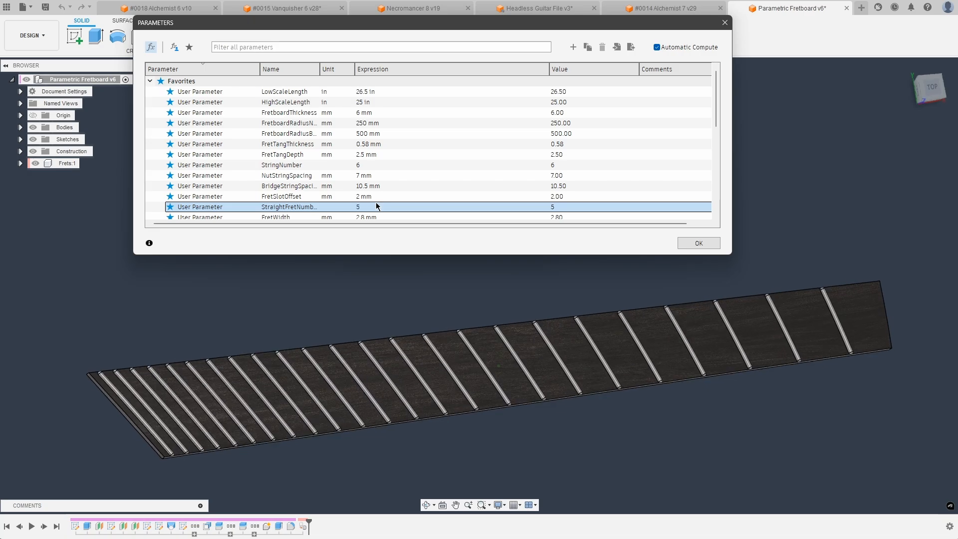
{"action": "scroll", "coordinate": [368, 197], "scroll_direction": "down", "scroll_amount": 3}
{"action": "scroll", "coordinate": [362, 195], "scroll_direction": "up", "scroll_amount": 3}
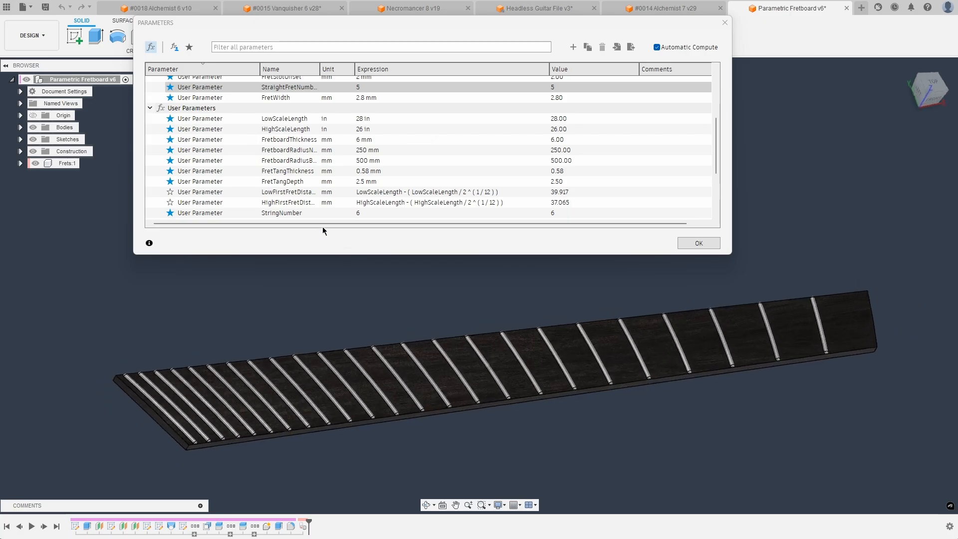
Step: Review the fretboard radius parameters for the nut and bridge ends, and examine the compound curvature from the fretboard's end
{"action": "scroll", "coordinate": [335, 182], "scroll_direction": "up", "scroll_amount": 4}
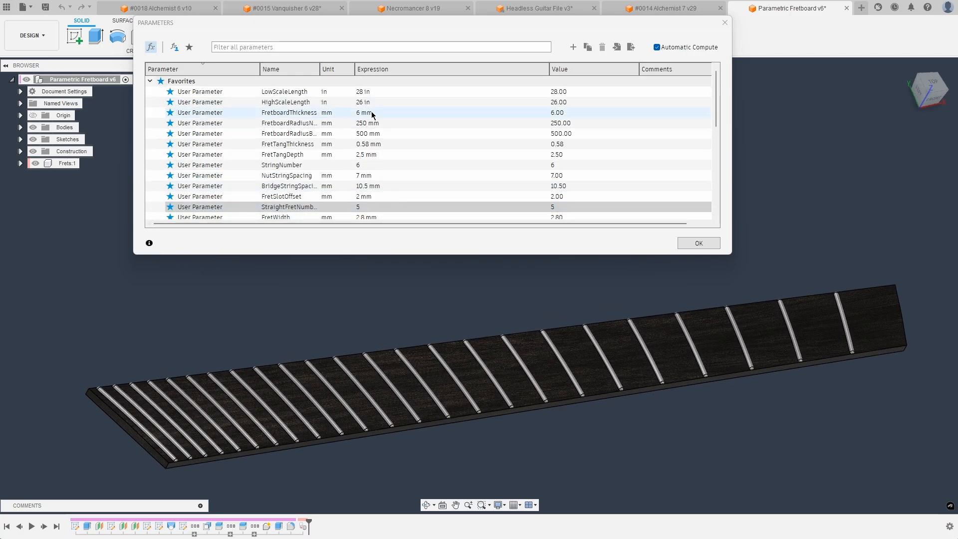
{"action": "scroll", "coordinate": [372, 111], "scroll_direction": "down", "scroll_amount": 1}
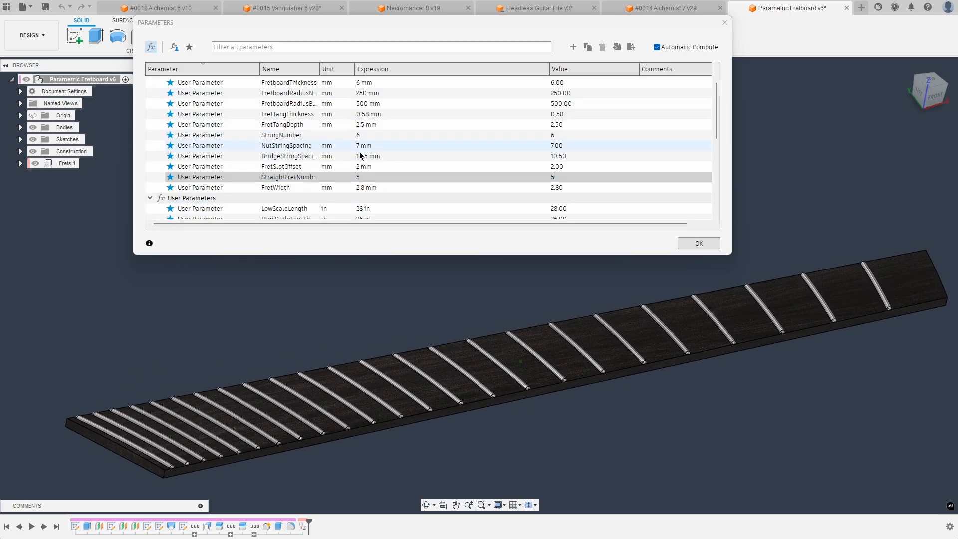
{"action": "double_click", "coordinate": [364, 104]}
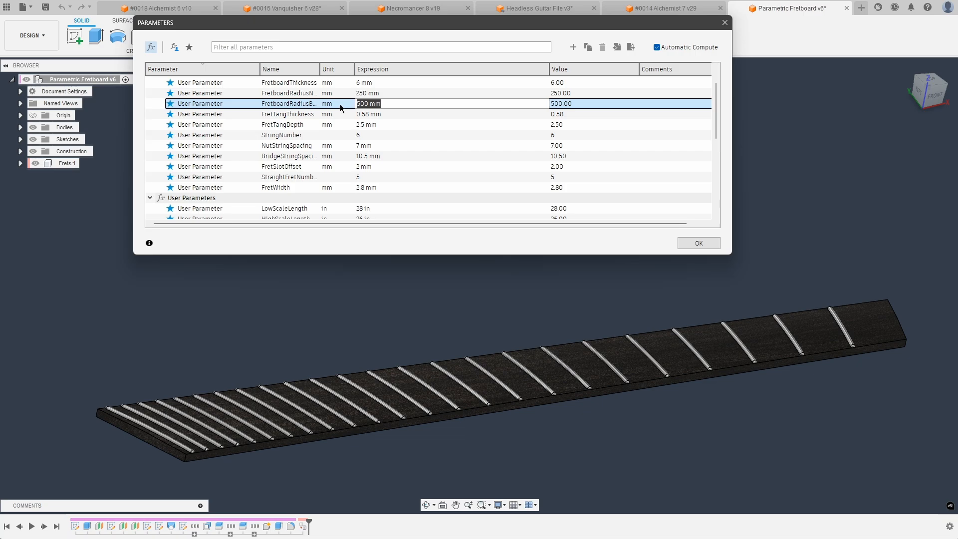
{"action": "double_click", "coordinate": [381, 92]}
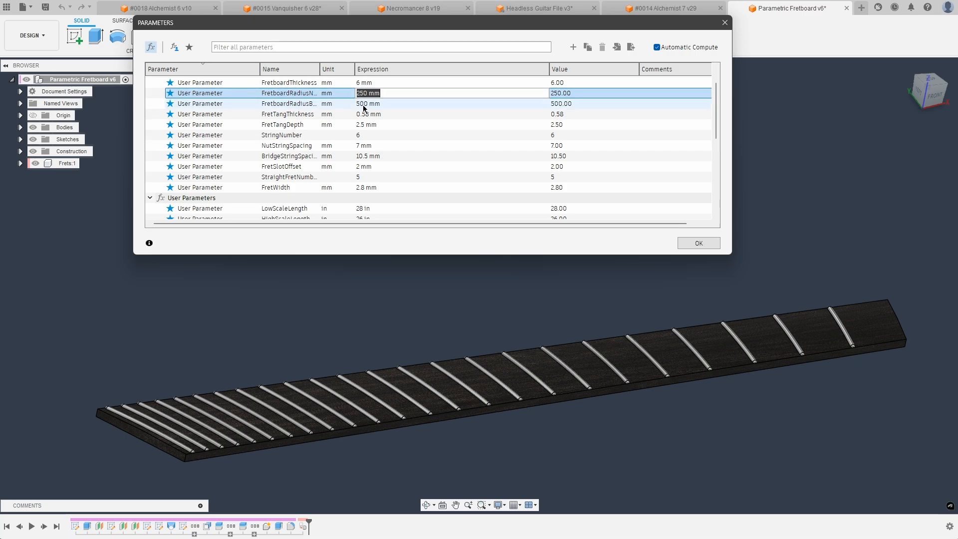
{"action": "double_click", "coordinate": [364, 104]}
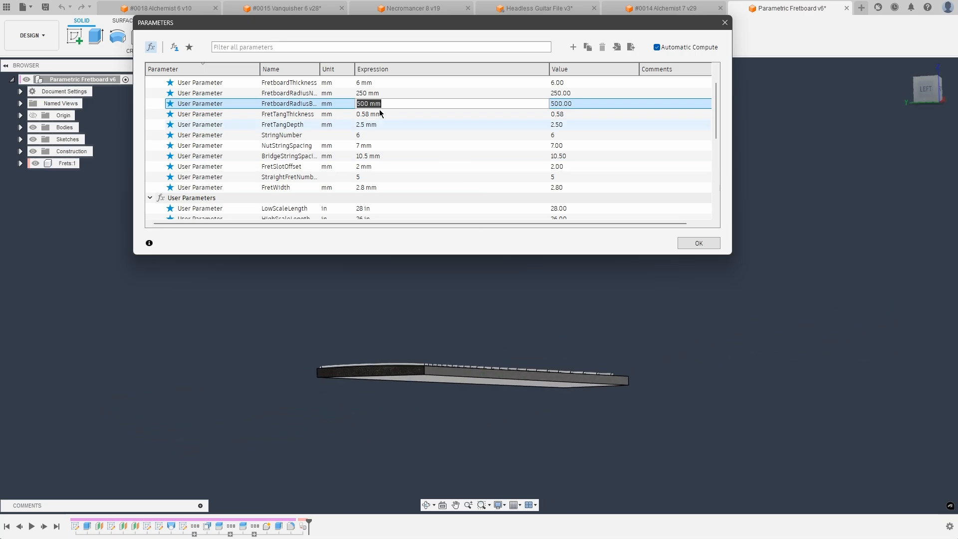
{"action": "left_click", "coordinate": [391, 306]}
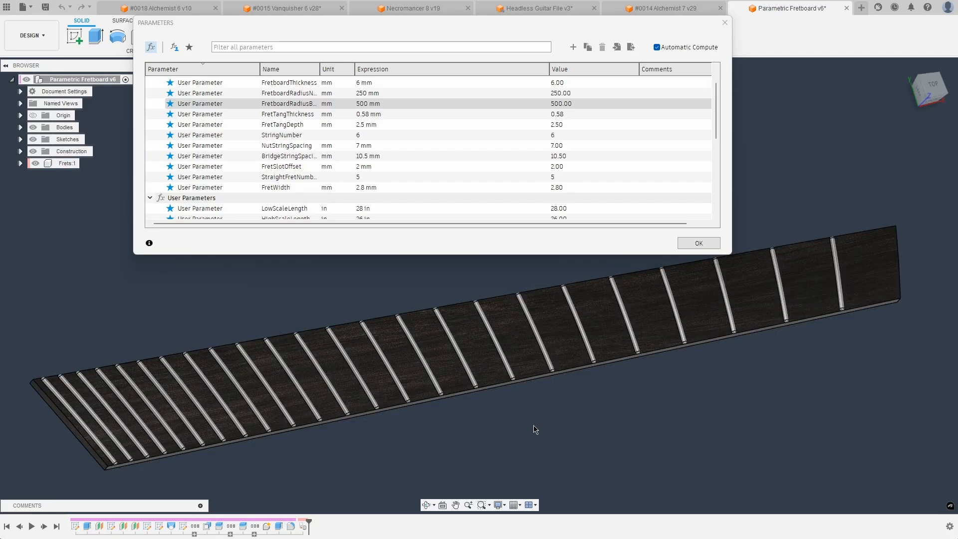
Step: Accept the parameter changes and close the Parametric Fretboard document
{"action": "left_click", "coordinate": [699, 244]}
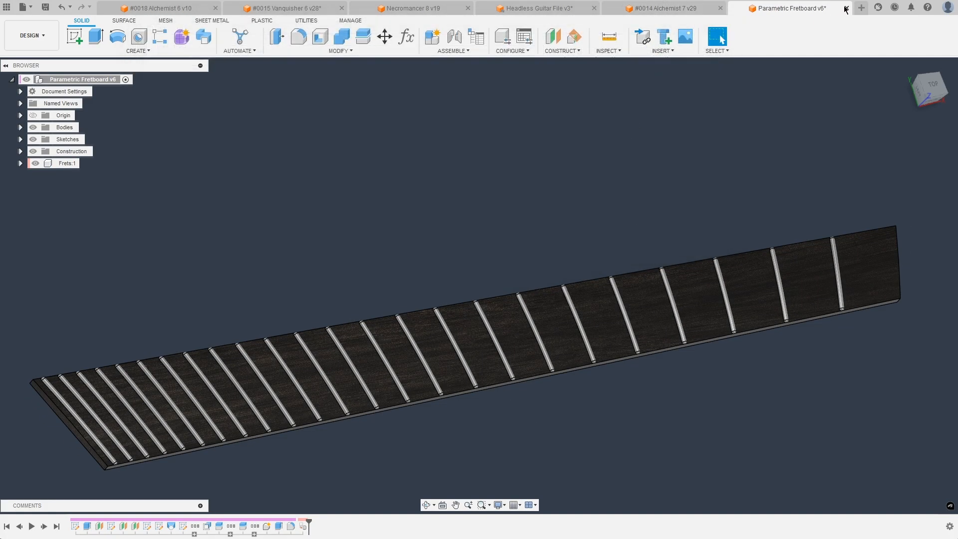
{"action": "left_click", "coordinate": [846, 8]}
{"action": "left_click", "coordinate": [545, 280]}
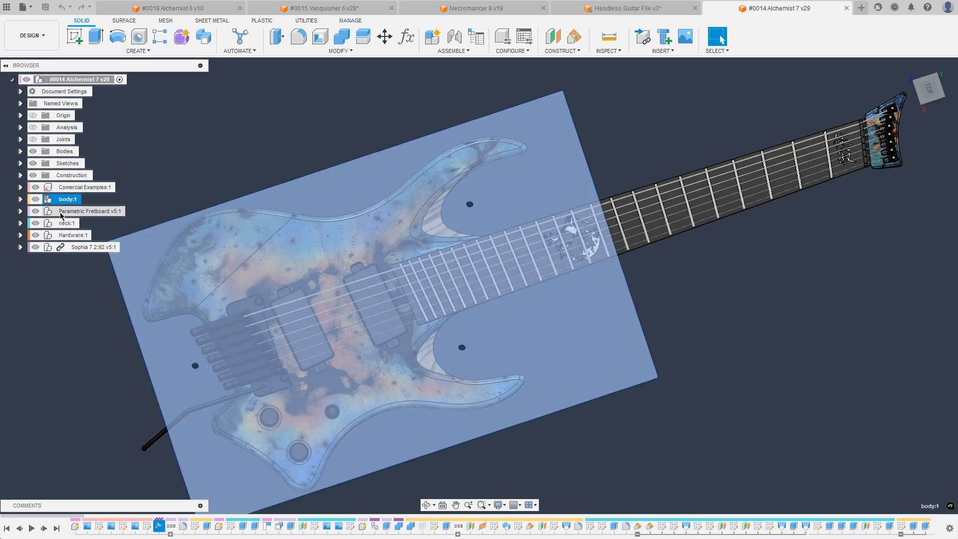
Step: In the Alchemist 7 model, highlight the Parametric Fretboard component and inspect a tuner barrel on the tremolo bridge
{"action": "left_click", "coordinate": [90, 211]}
{"action": "left_click", "coordinate": [177, 191]}
{"action": "left_click", "coordinate": [75, 212]}
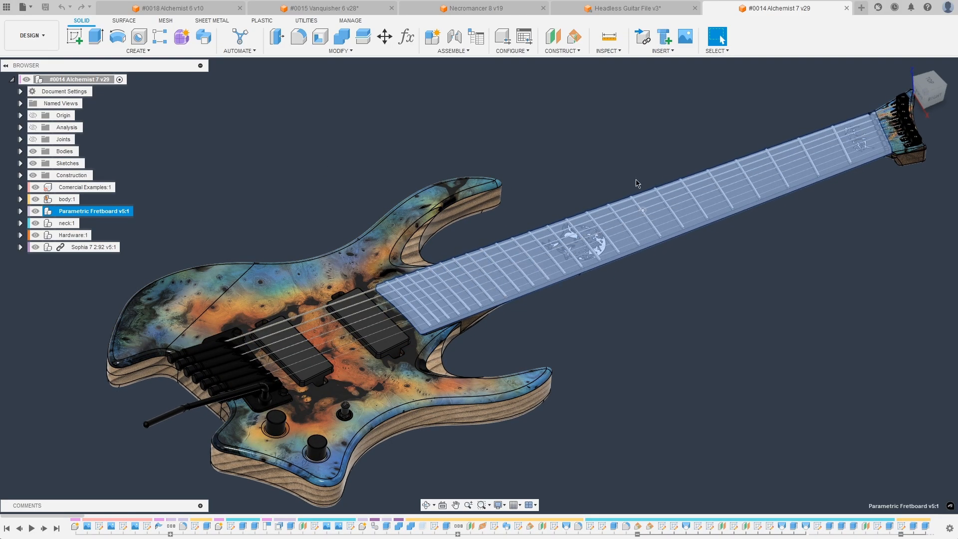
{"action": "left_click", "coordinate": [370, 150]}
{"action": "left_click", "coordinate": [230, 369]}
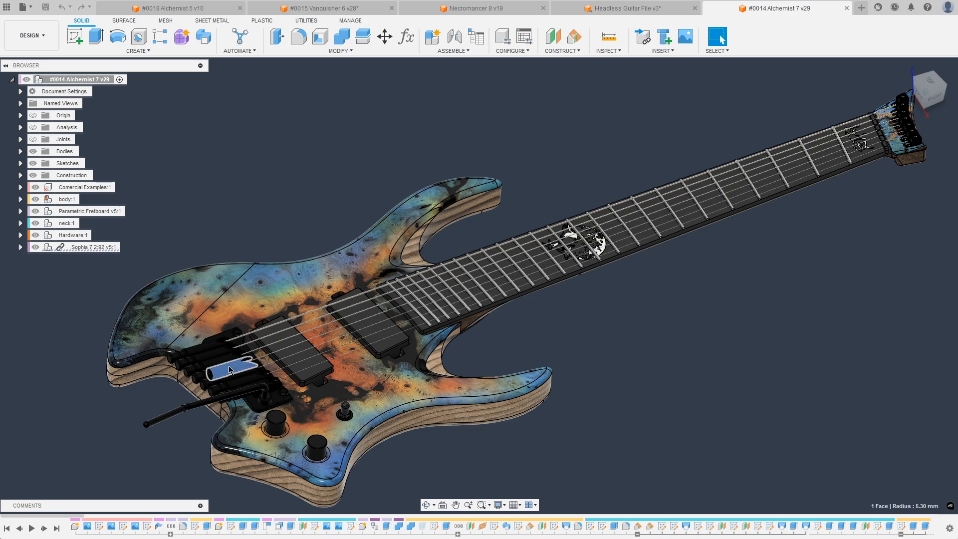
{"action": "key", "text": "Escape"}
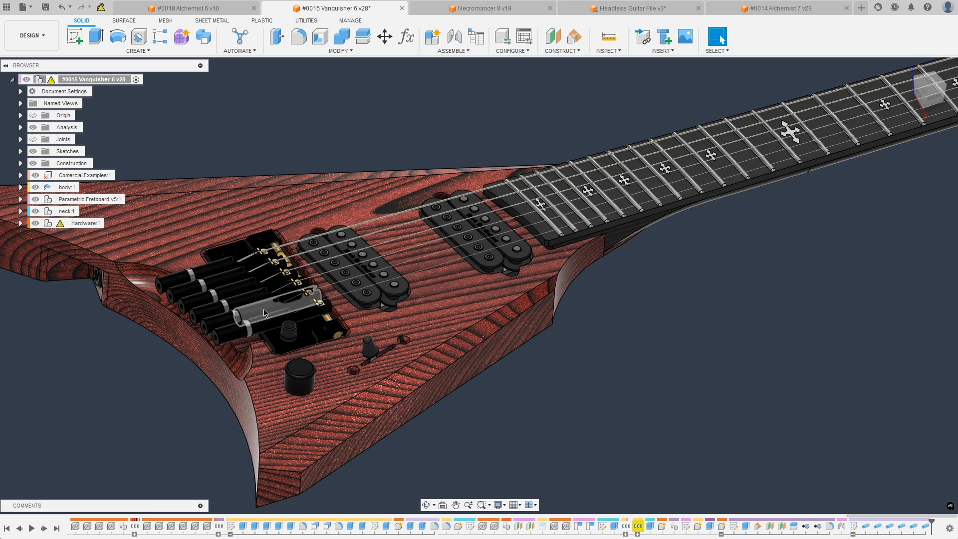
Step: In the Vanquisher 6 model, examine the tremolo bridge, selecting one of its cylindrical tuner barrels
{"action": "left_click", "coordinate": [269, 312]}
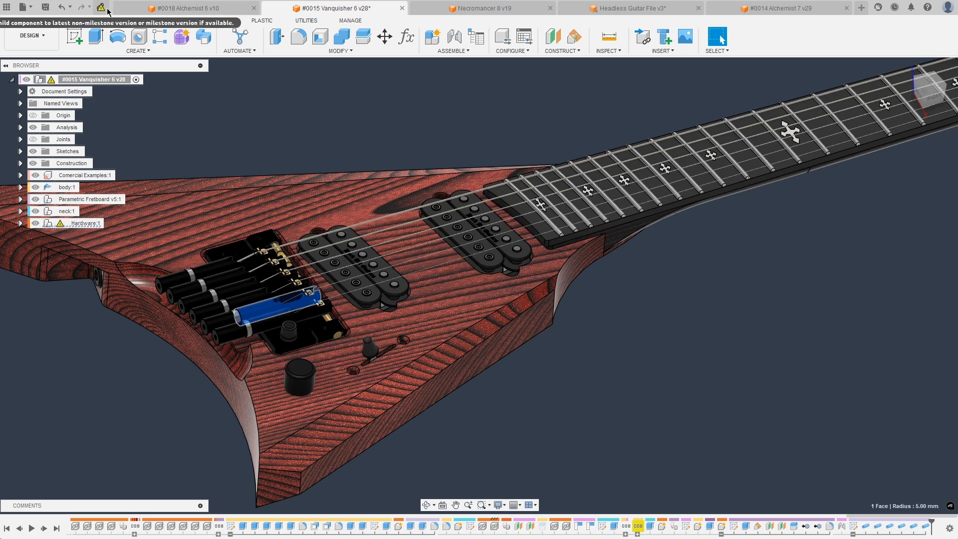
{"action": "left_click", "coordinate": [162, 121]}
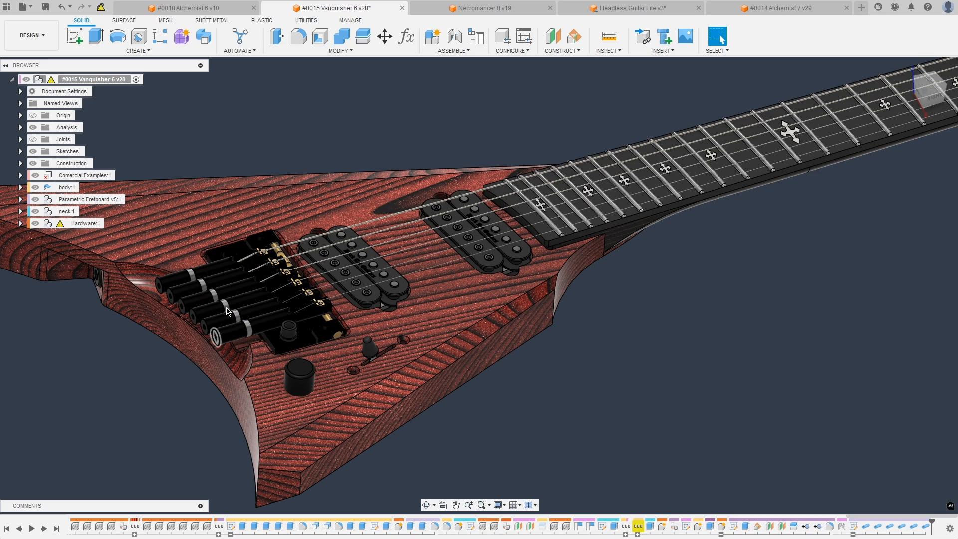
{"action": "scroll", "coordinate": [246, 296], "scroll_direction": "down", "scroll_amount": 2}
{"action": "scroll", "coordinate": [249, 308], "scroll_direction": "down", "scroll_amount": 1}
{"action": "scroll", "coordinate": [130, 306], "scroll_direction": "up", "scroll_amount": 4}
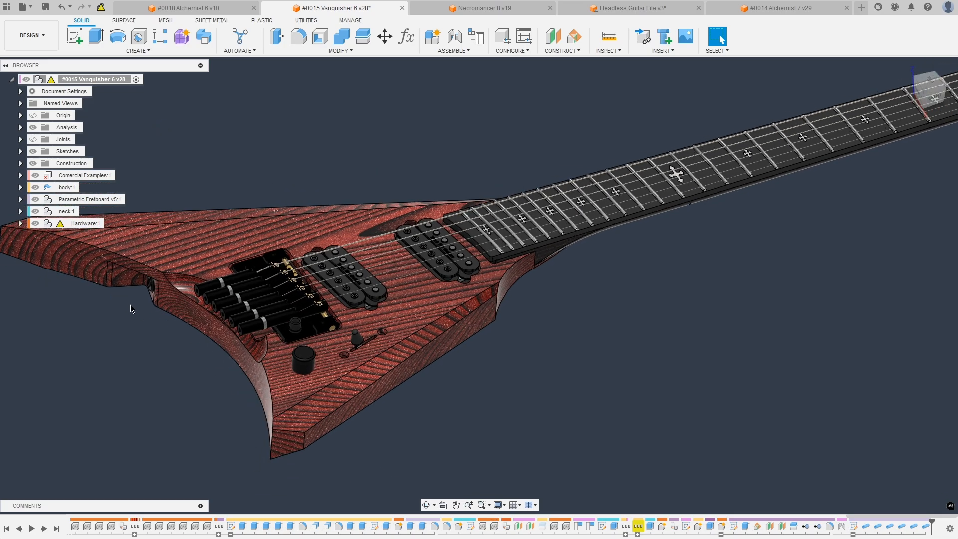
{"action": "left_click", "coordinate": [299, 321]}
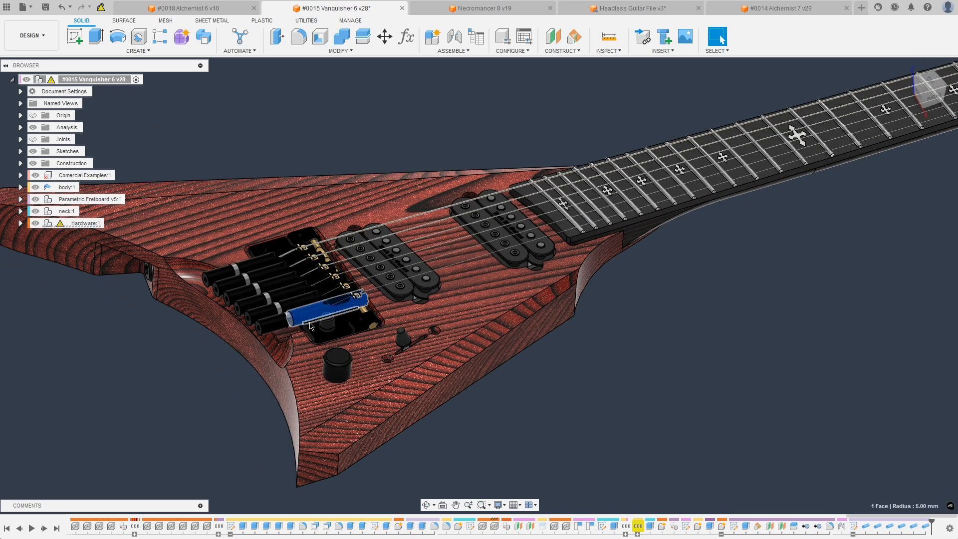
Step: Examine the Vanquisher 6 tremolo bridge up close, selecting the circular edges of its arm socket and one tuner
{"action": "left_click", "coordinate": [182, 410]}
{"action": "scroll", "coordinate": [303, 325], "scroll_direction": "down", "scroll_amount": 4}
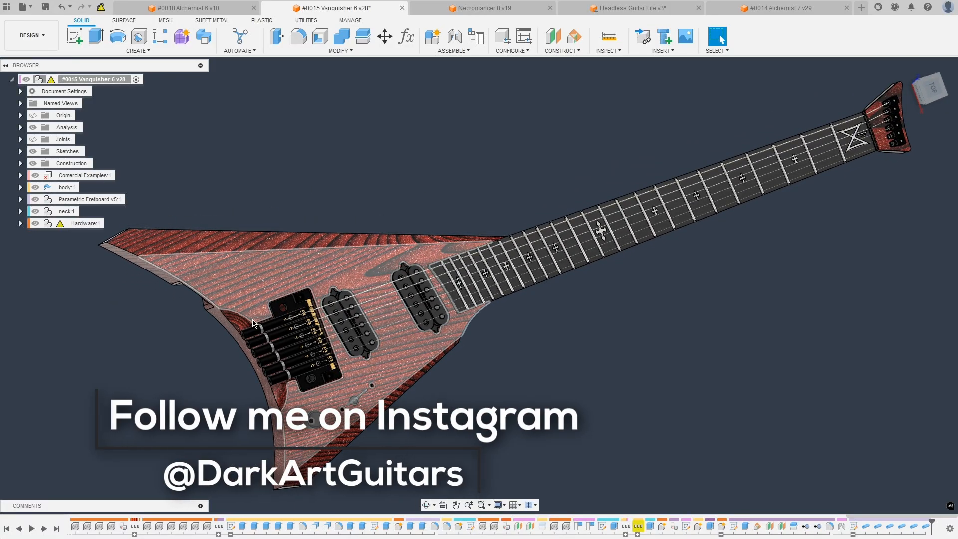
{"action": "scroll", "coordinate": [156, 384], "scroll_direction": "up", "scroll_amount": 5}
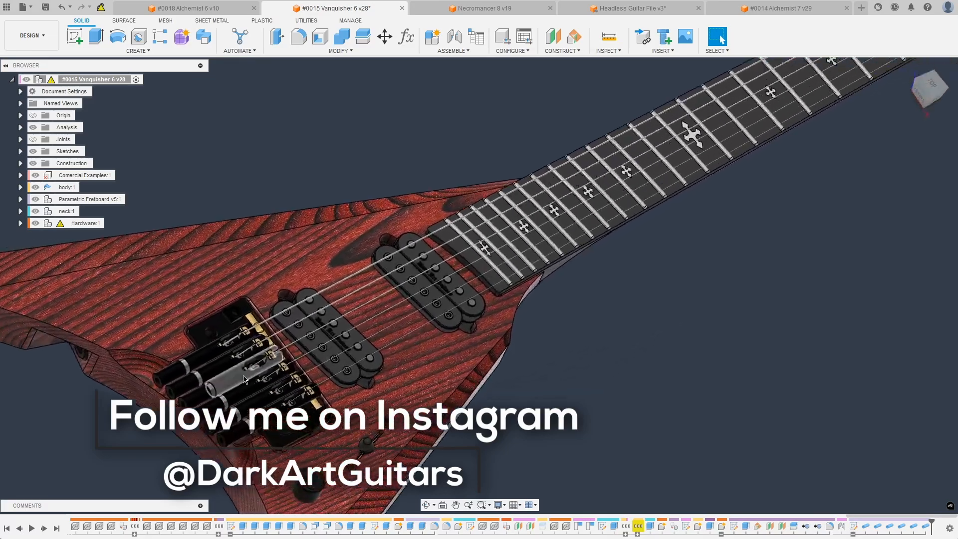
{"action": "left_click", "coordinate": [231, 382]}
{"action": "middle_click_drag", "start_coordinate": [231, 382], "coordinate": [300, 375], "text": "shift"}
{"action": "left_click", "coordinate": [298, 368]}
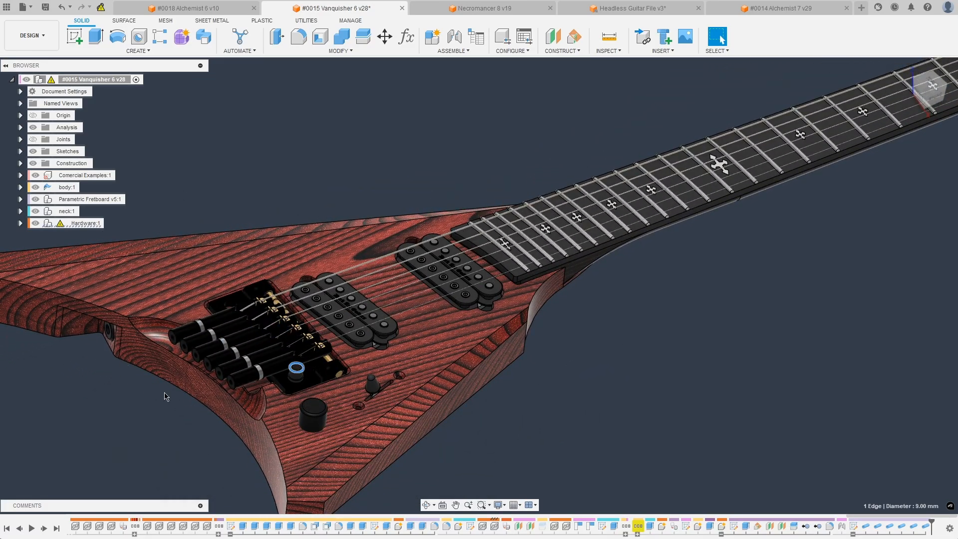
{"action": "left_click", "coordinate": [248, 362]}
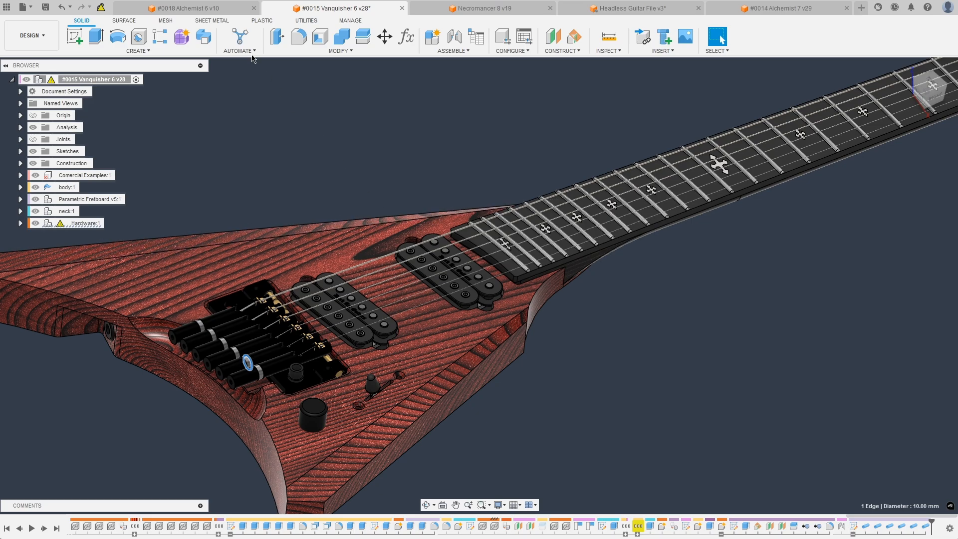
Step: Switch to the Alchemist 6 model and inspect the tremolo arm and bridge on the body
{"action": "left_click", "coordinate": [214, 12]}
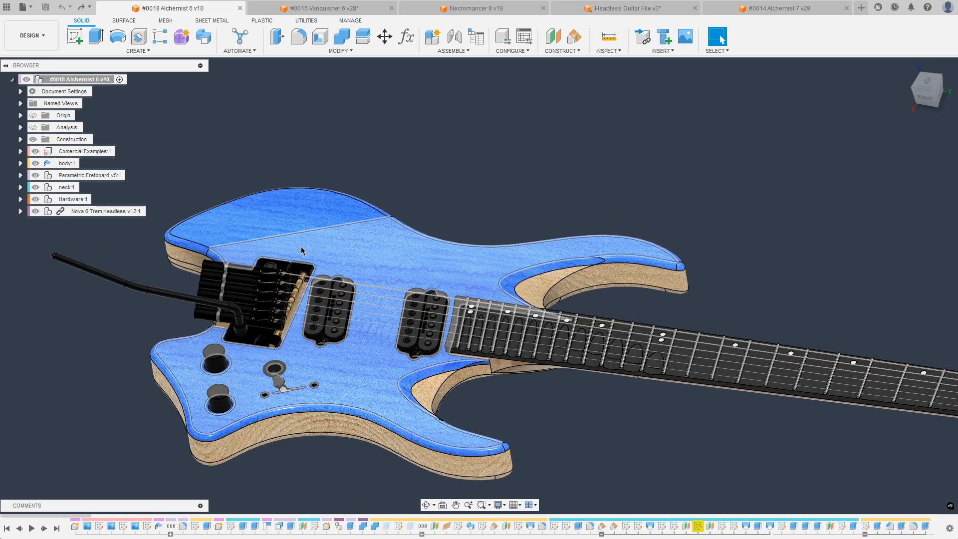
{"action": "left_click", "coordinate": [225, 310]}
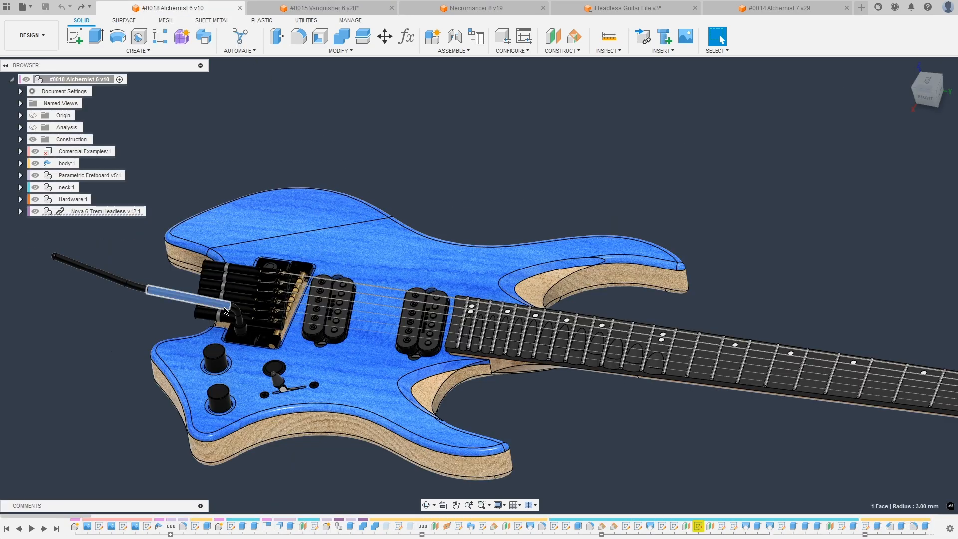
{"action": "left_click", "coordinate": [372, 111]}
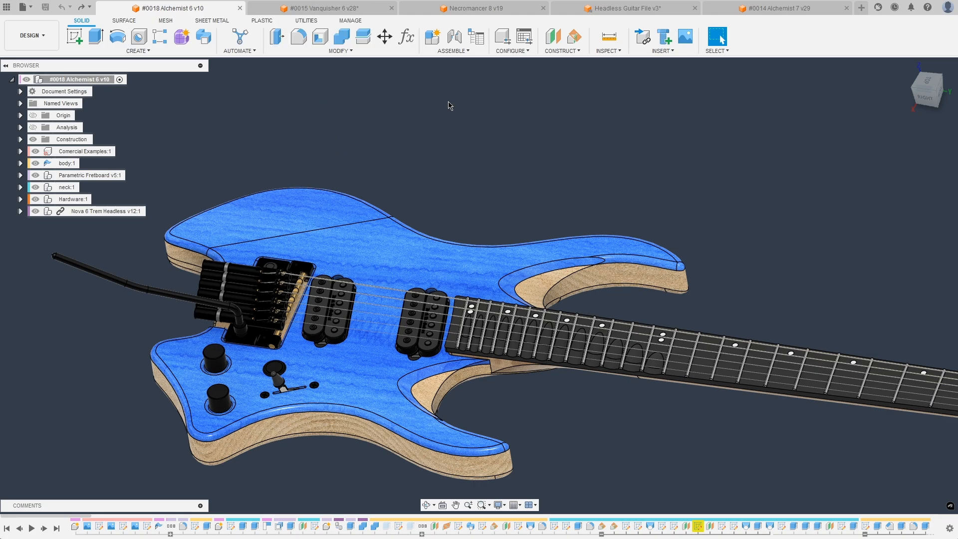
{"action": "middle_click_drag", "start_coordinate": [449, 104], "coordinate": [167, 449], "text": "shift"}
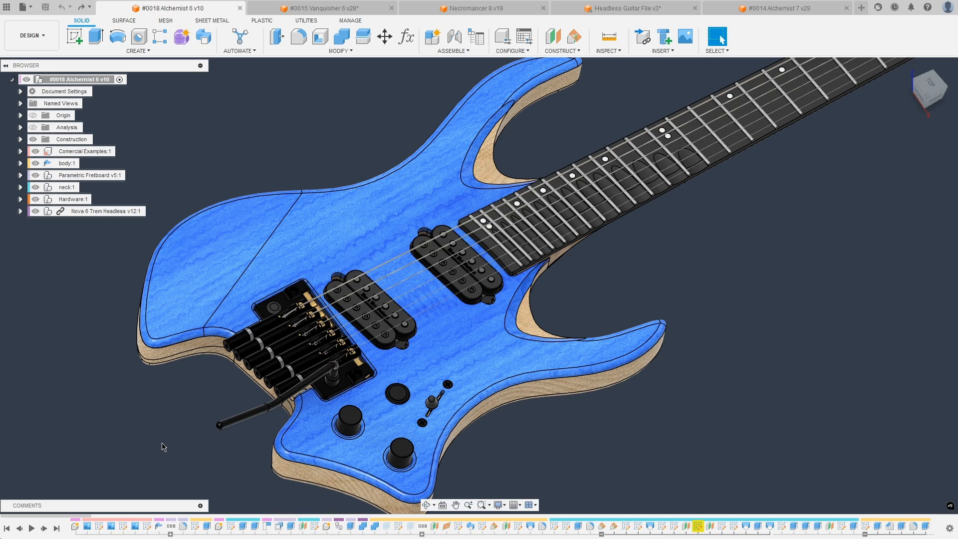
Step: Expand the Alchemist 6 Hardware component, toggle its visibility off and on, and highlight its nested bridge parts
{"action": "left_click", "coordinate": [21, 199]}
{"action": "left_click", "coordinate": [58, 200]}
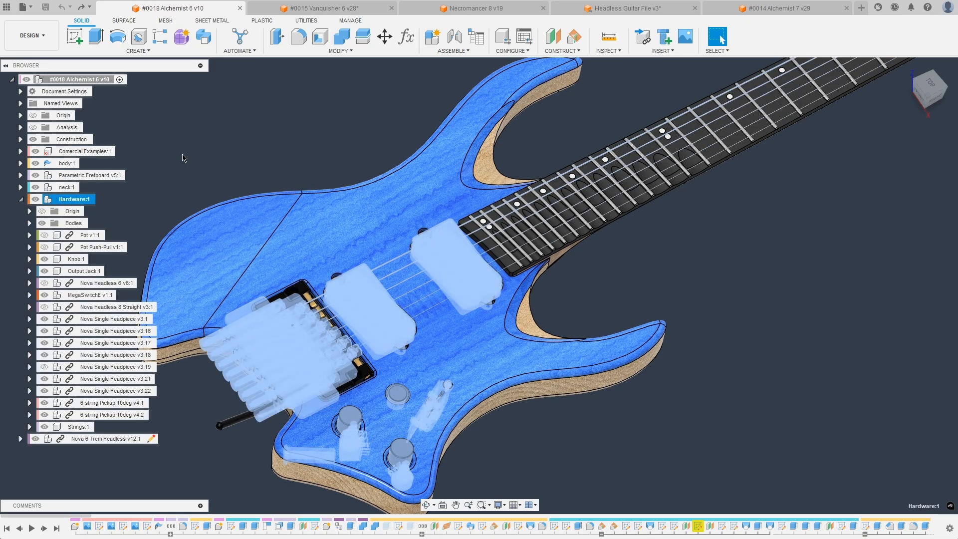
{"action": "key", "text": "Escape"}
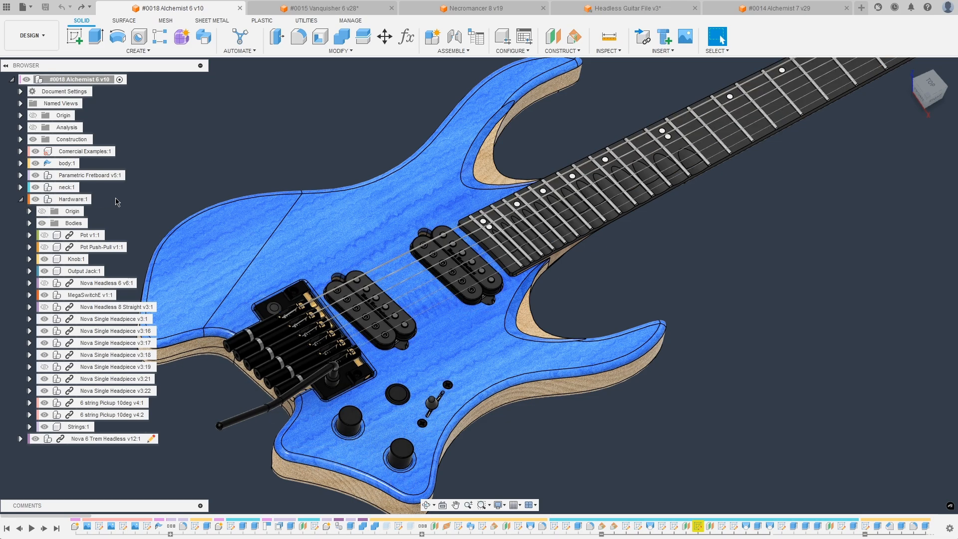
{"action": "left_click", "coordinate": [36, 199]}
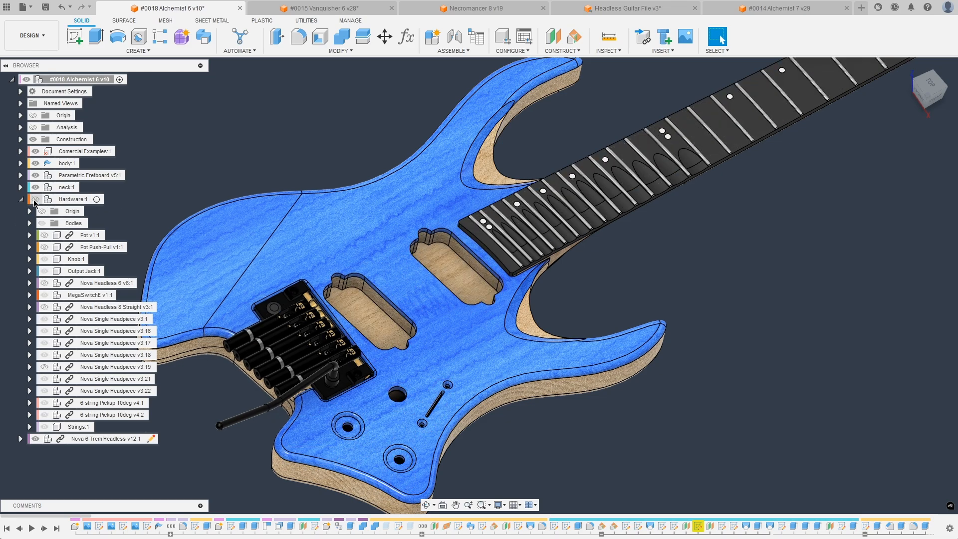
{"action": "left_click", "coordinate": [36, 200]}
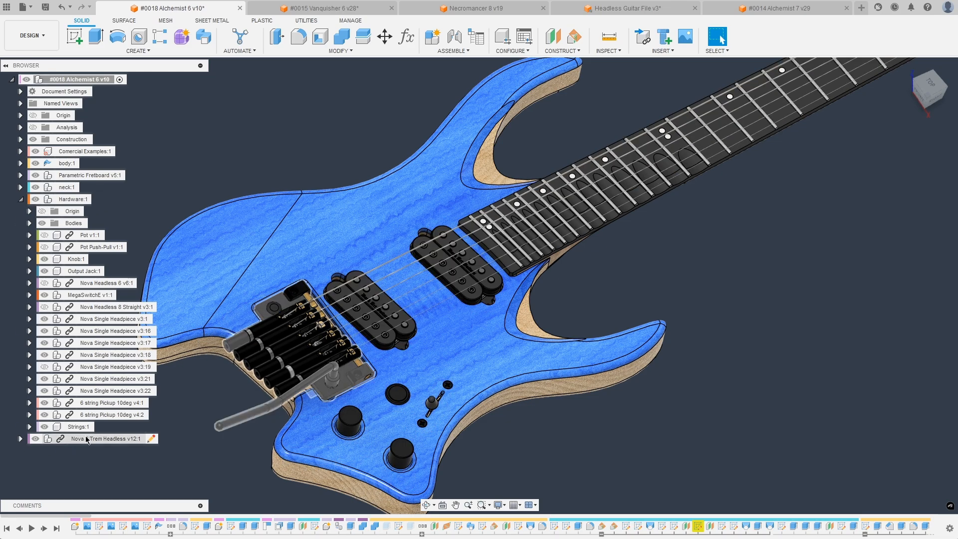
{"action": "left_click", "coordinate": [35, 199]}
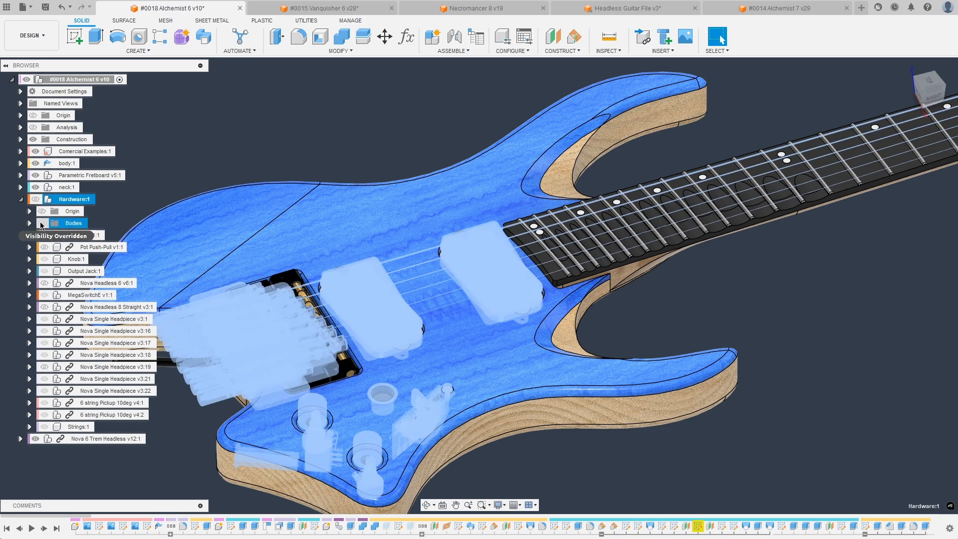
{"action": "left_click", "coordinate": [35, 199]}
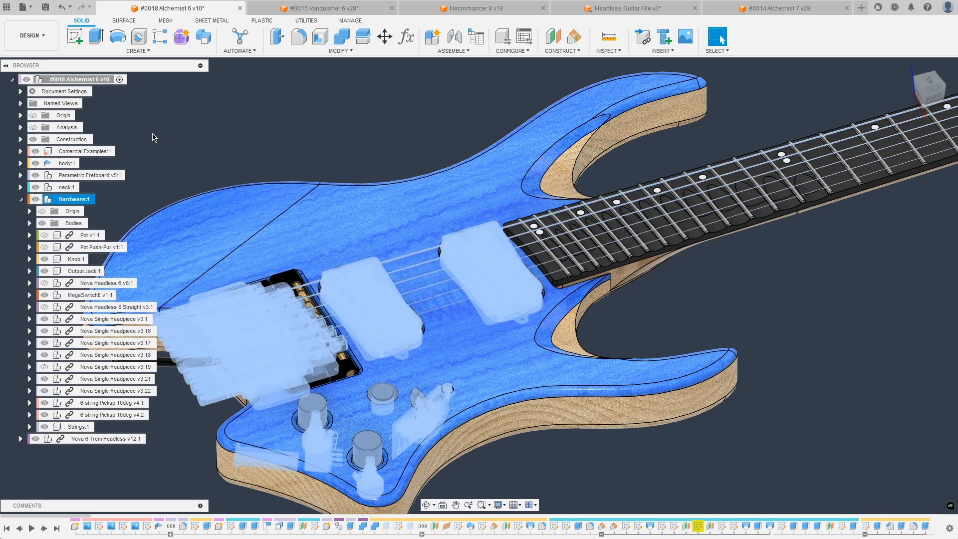
{"action": "left_click", "coordinate": [114, 319]}
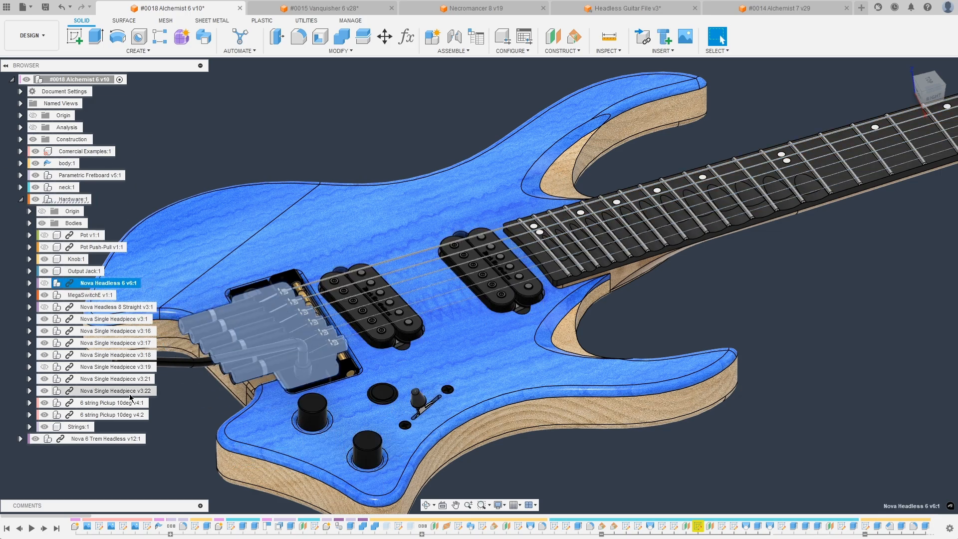
Step: In Headless Guitar File, review the test folder's guitar, Nova 6 Trem Headless, Nova Headless 6 and Nova Headless_Saddle files
{"action": "left_click", "coordinate": [384, 340]}
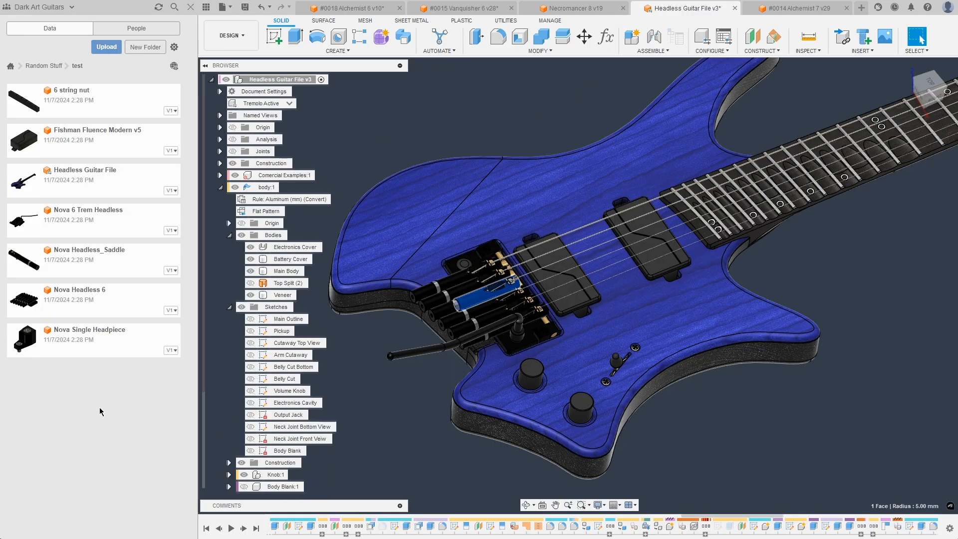
{"action": "left_click", "coordinate": [413, 408]}
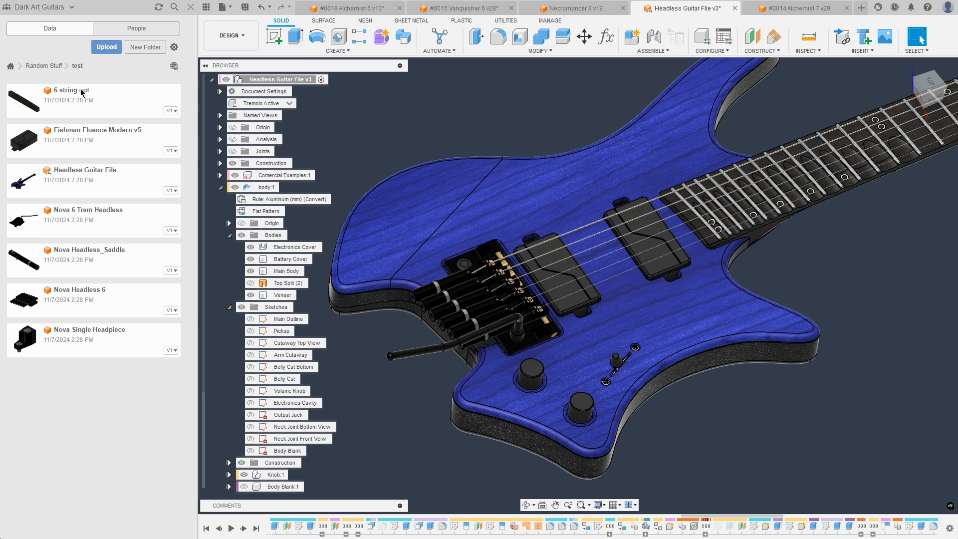
{"action": "left_click", "coordinate": [91, 182]}
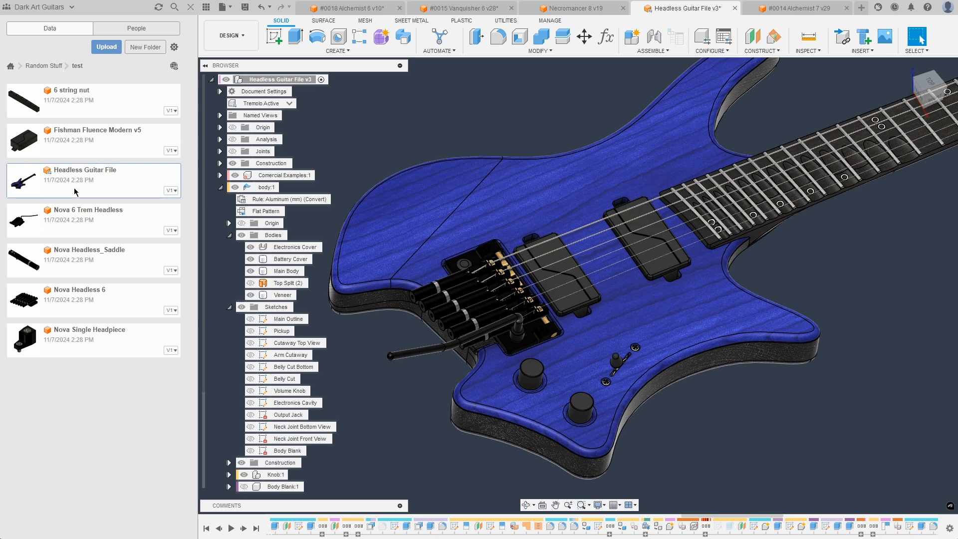
{"action": "left_click", "coordinate": [48, 227]}
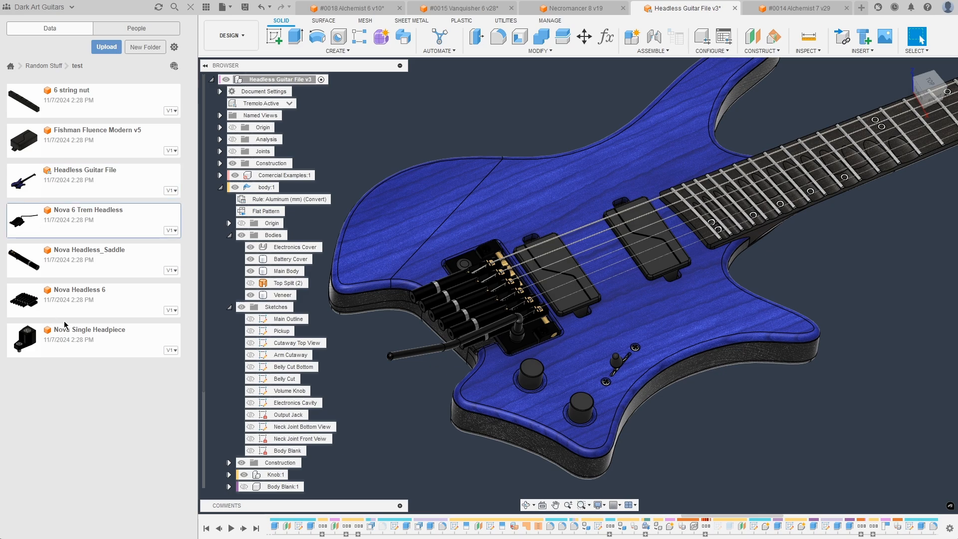
{"action": "left_click", "coordinate": [71, 302]}
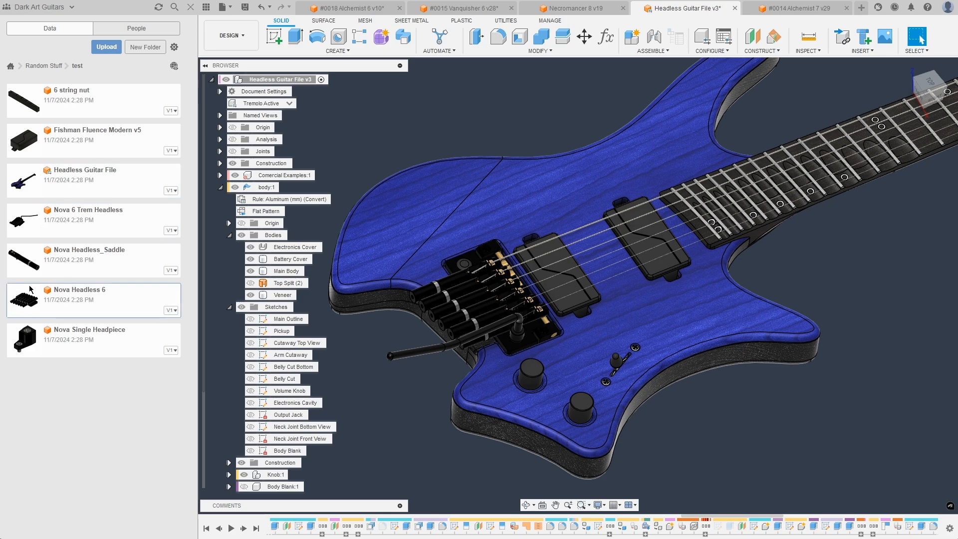
{"action": "left_click", "coordinate": [23, 259]}
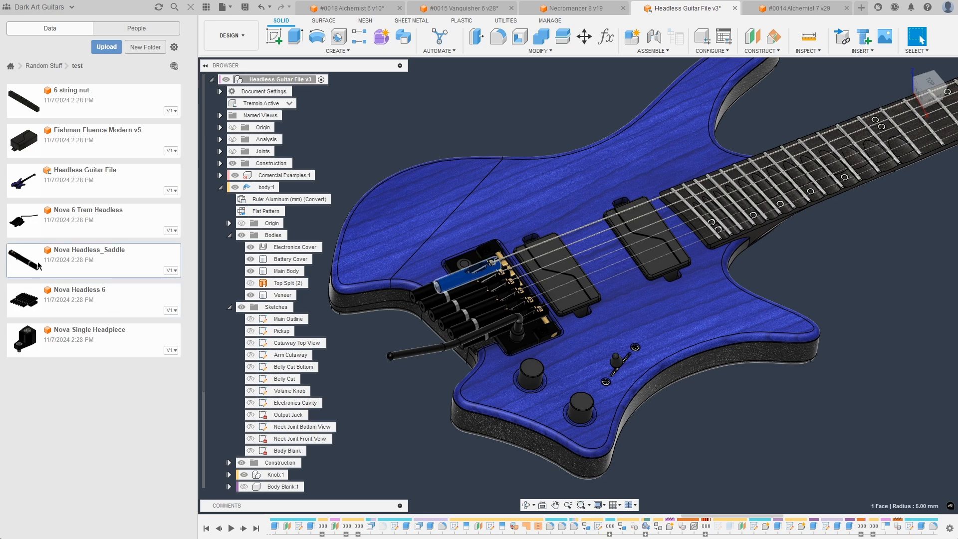
Step: Select the bridge pickup's top face and the matching Fishman Fluence Modern v5 file, then clear the selection
{"action": "left_click", "coordinate": [49, 390]}
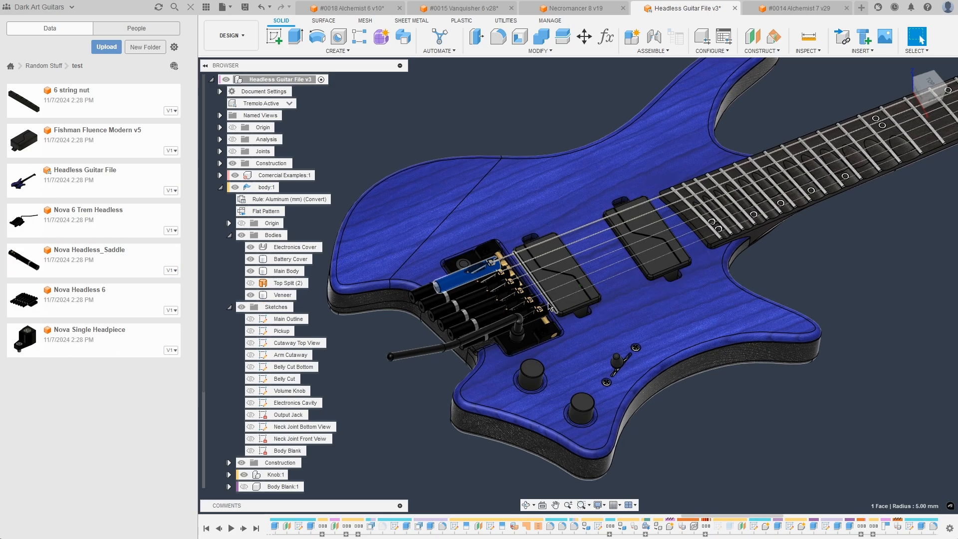
{"action": "left_click", "coordinate": [551, 286]}
{"action": "left_click", "coordinate": [85, 141]}
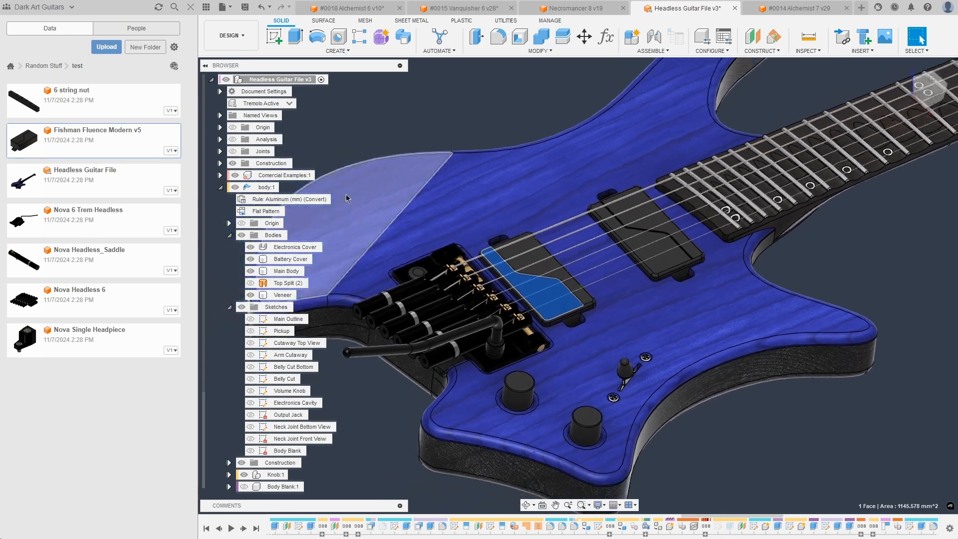
{"action": "left_click", "coordinate": [439, 135]}
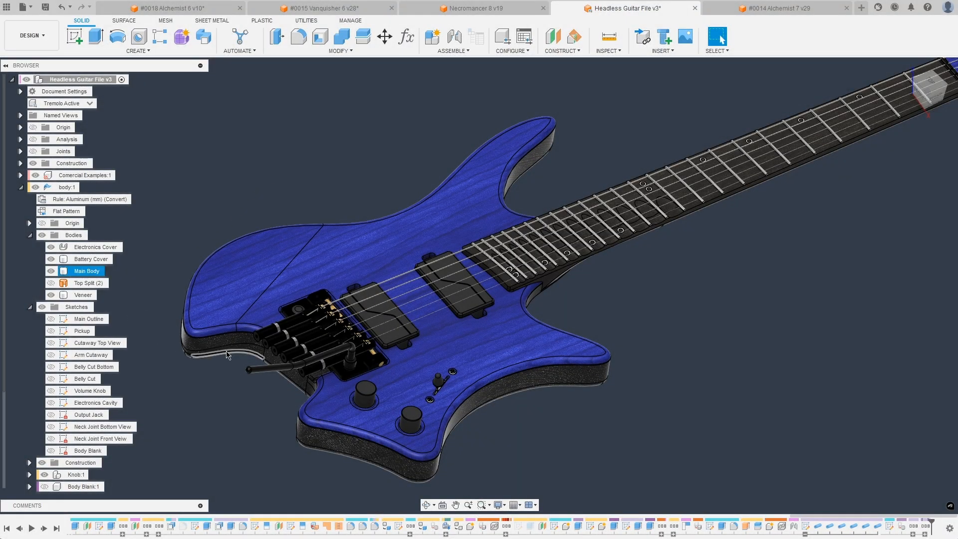
Step: Examine the body component's Veneer and Main Body, viewing the top surface and body edges from several angles
{"action": "scroll", "coordinate": [73, 340], "scroll_direction": "down", "scroll_amount": 1}
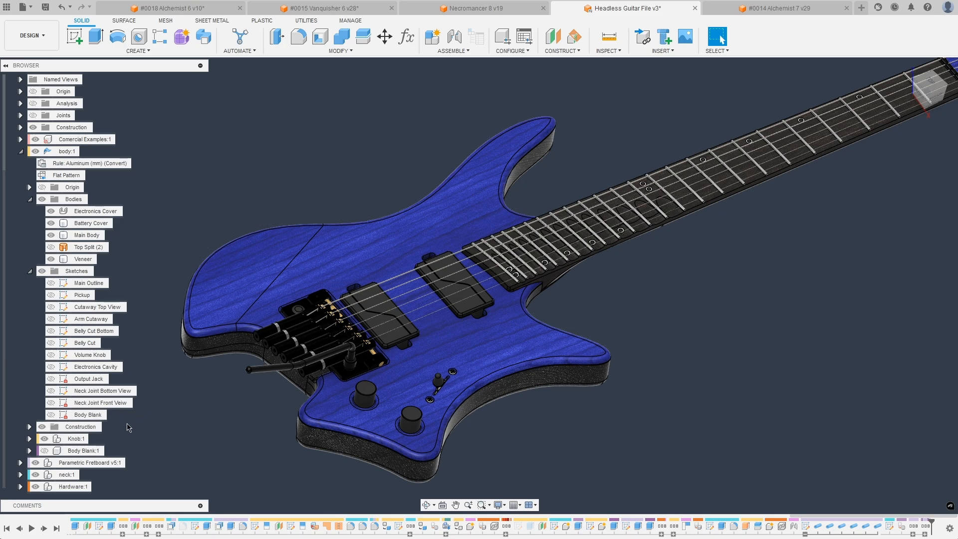
{"action": "left_click", "coordinate": [499, 339]}
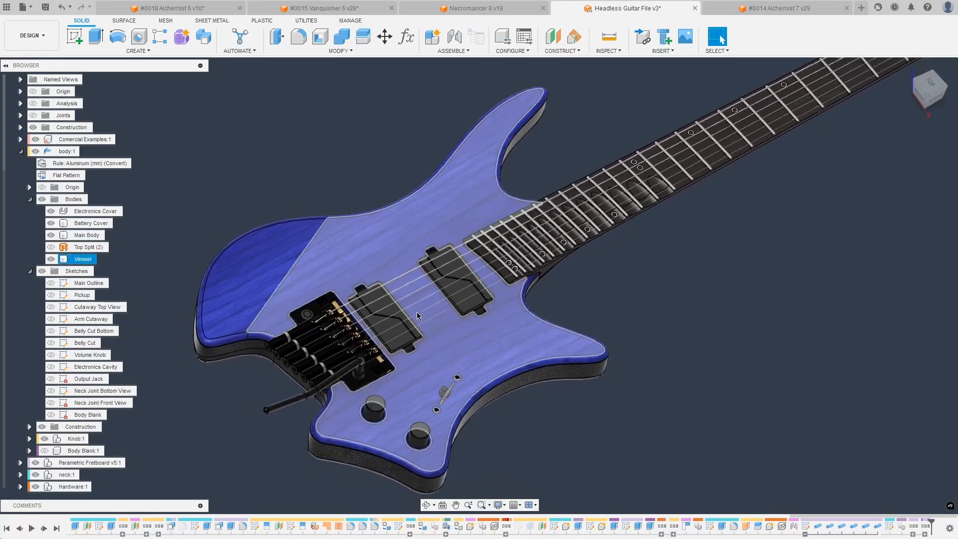
{"action": "left_click", "coordinate": [329, 213]}
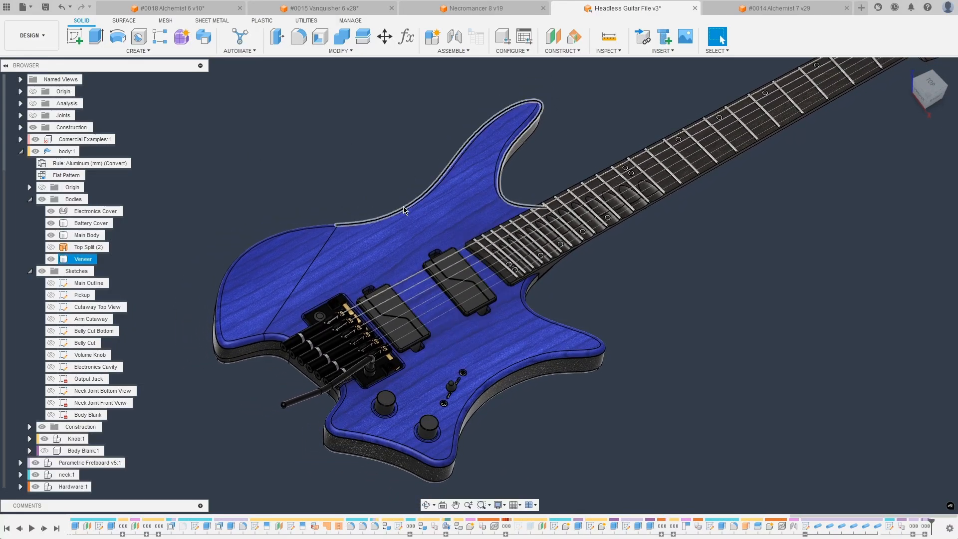
{"action": "left_click", "coordinate": [464, 232]}
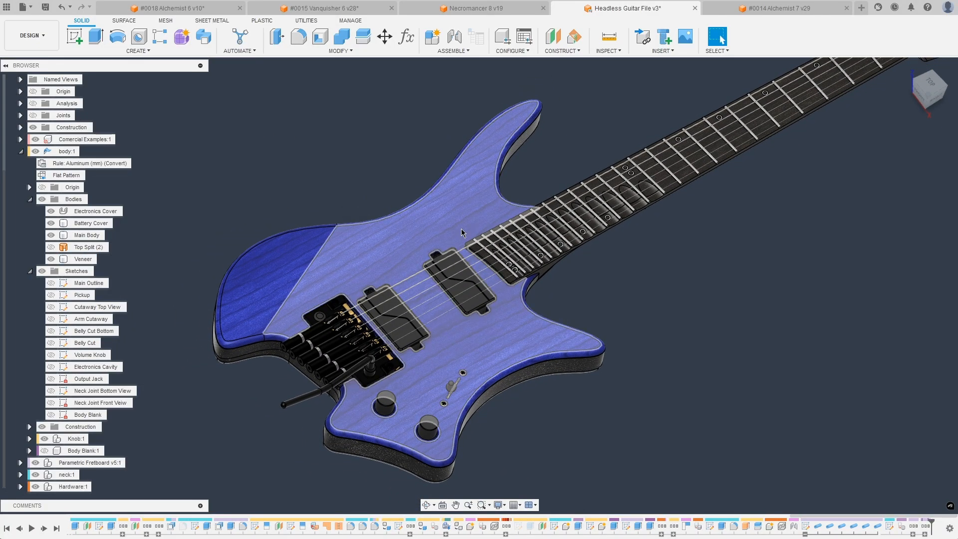
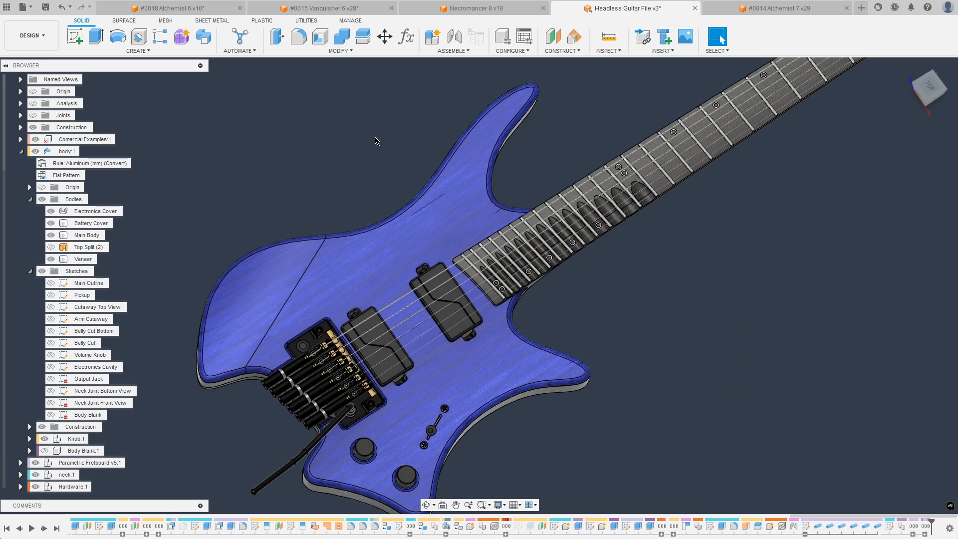
{"action": "middle_click_drag", "start_coordinate": [578, 324], "coordinate": [561, 335], "text": "shift"}
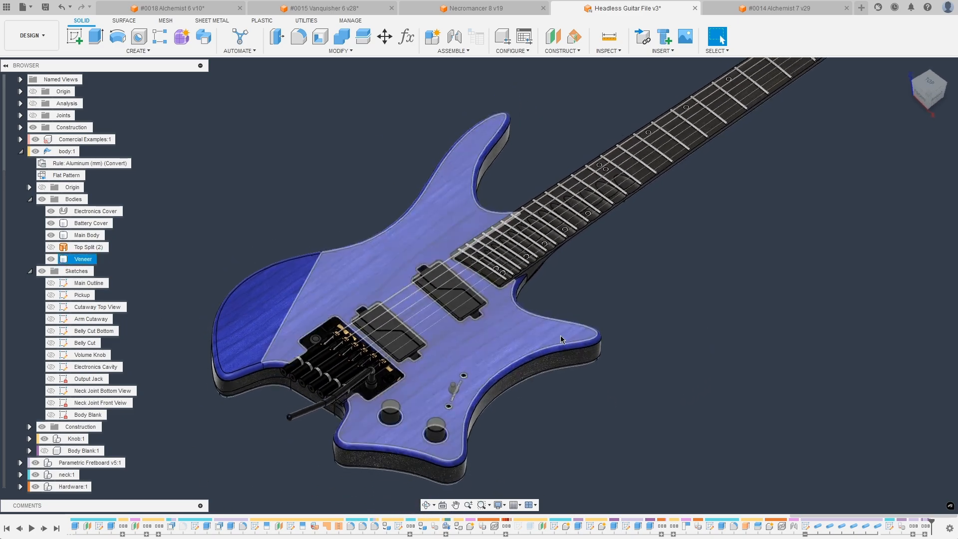
{"action": "scroll", "coordinate": [560, 335], "scroll_direction": "up", "scroll_amount": 3}
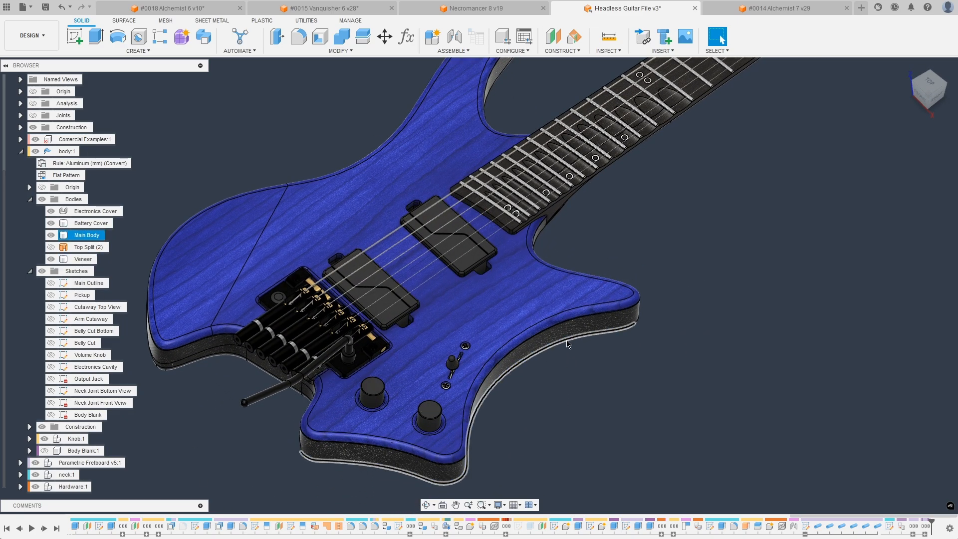
{"action": "left_click", "coordinate": [507, 295]}
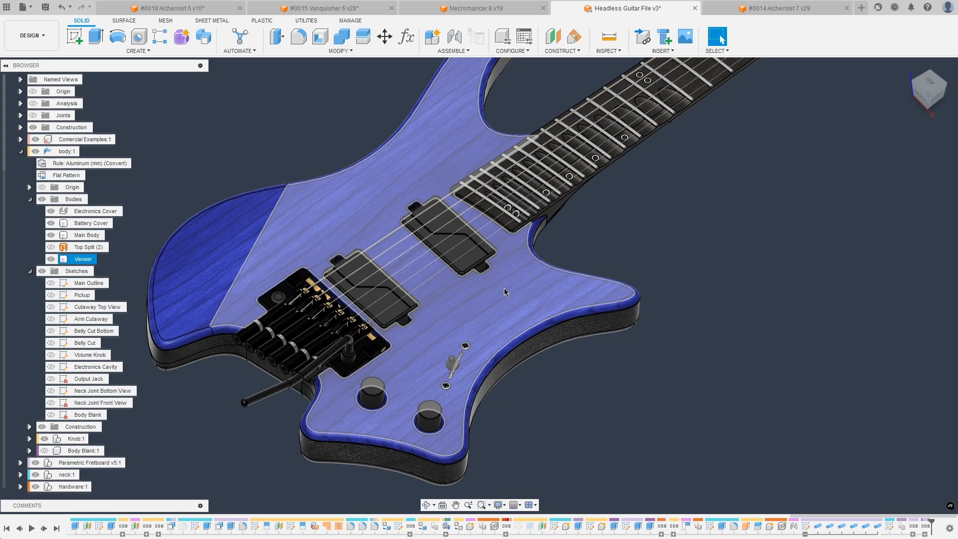
{"action": "key", "text": "Escape"}
Step: Try an extrusion that starts from an object rather than the profile plane, then cancel the command
{"action": "left_click", "coordinate": [96, 37]}
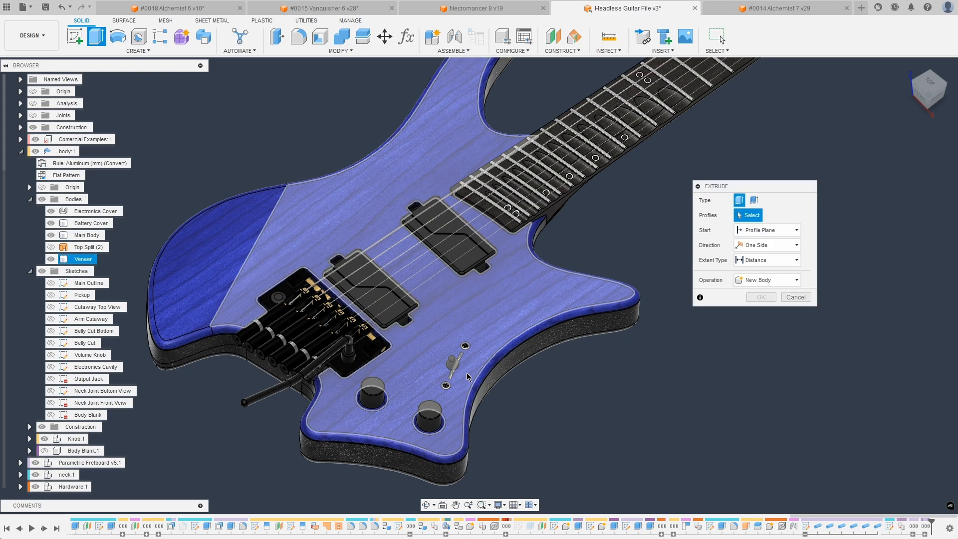
{"action": "left_click", "coordinate": [768, 230]}
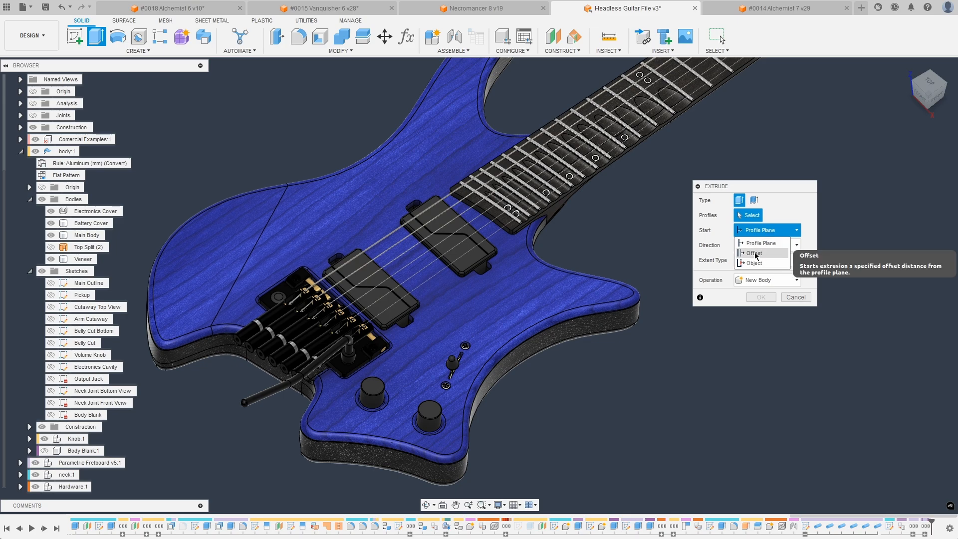
{"action": "left_click", "coordinate": [758, 264]}
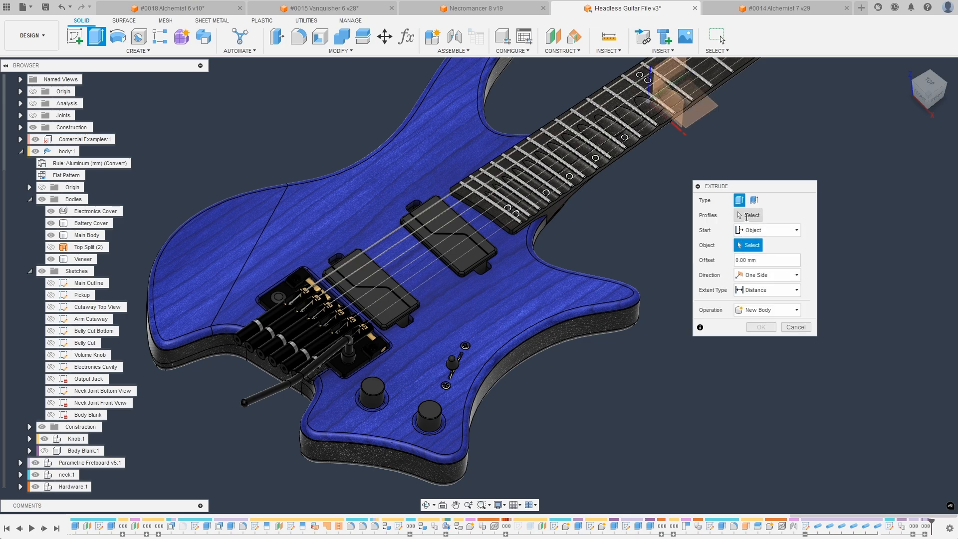
{"action": "left_click", "coordinate": [568, 309]}
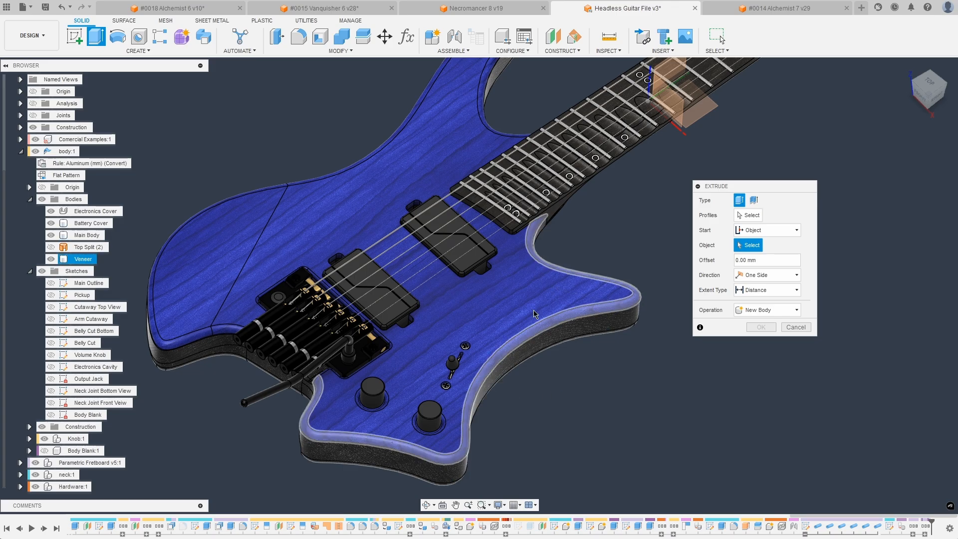
{"action": "left_click", "coordinate": [800, 327]}
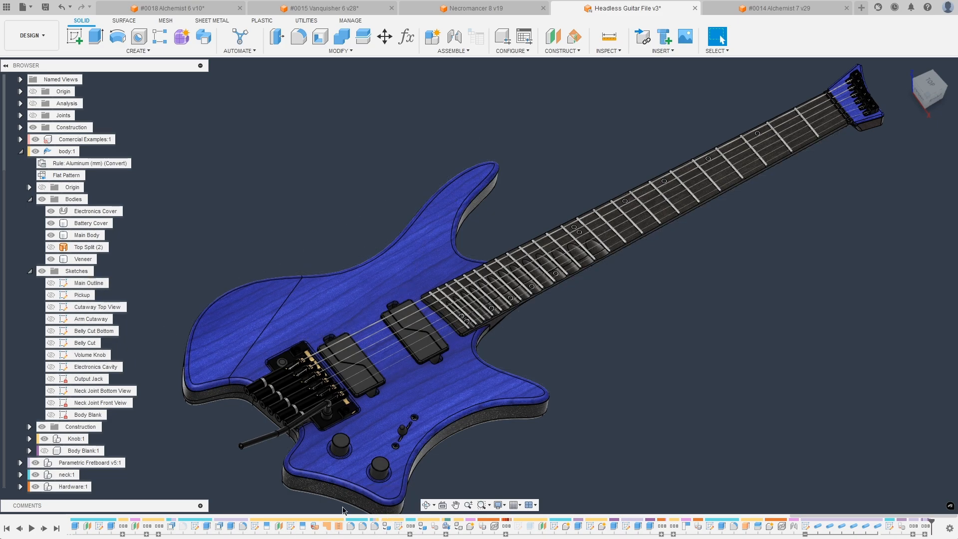
Step: Look through the timeline, collapse the expanded feature group near its end, and select the run of features starting at Headpiece Recess
{"action": "scroll", "coordinate": [304, 521], "scroll_direction": "up", "scroll_amount": 4}
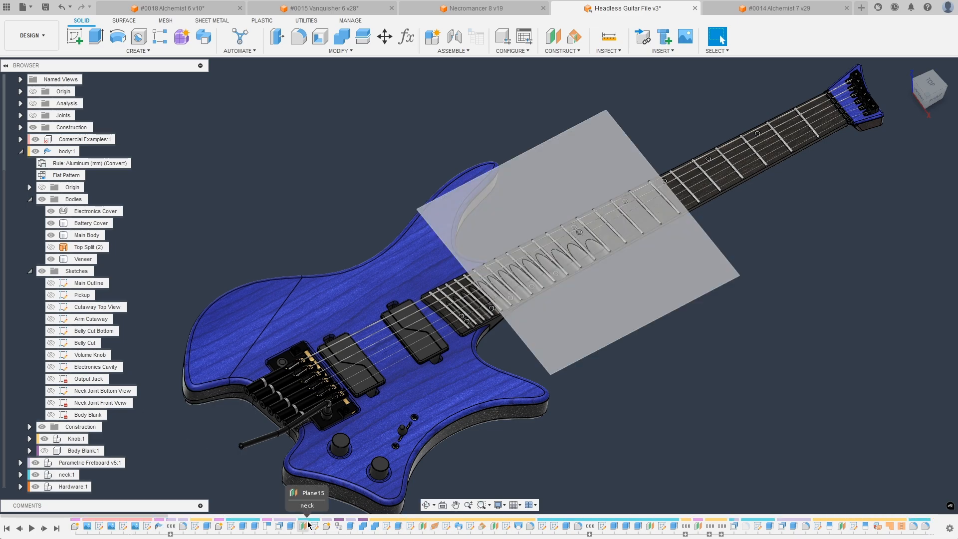
{"action": "scroll", "coordinate": [95, 528], "scroll_direction": "down", "scroll_amount": 10}
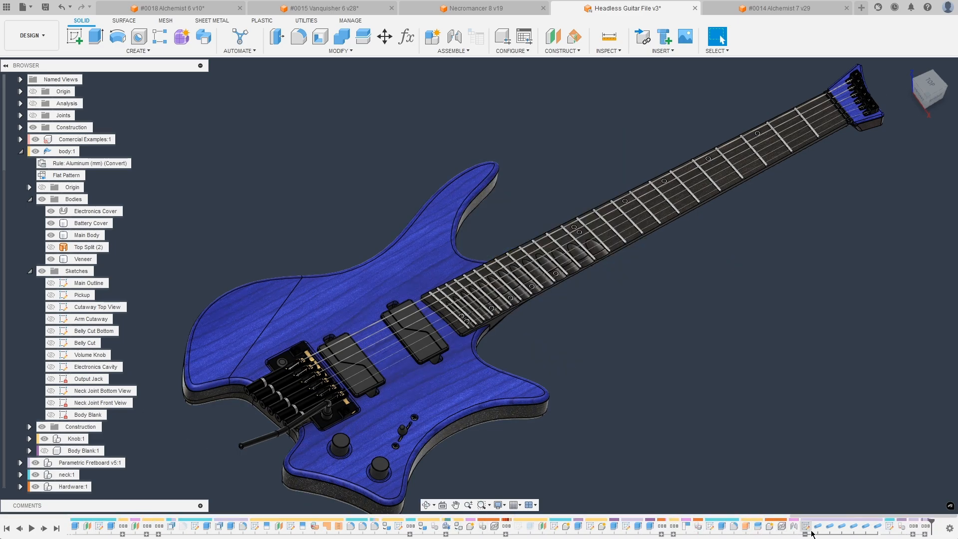
{"action": "left_click", "coordinate": [806, 534]}
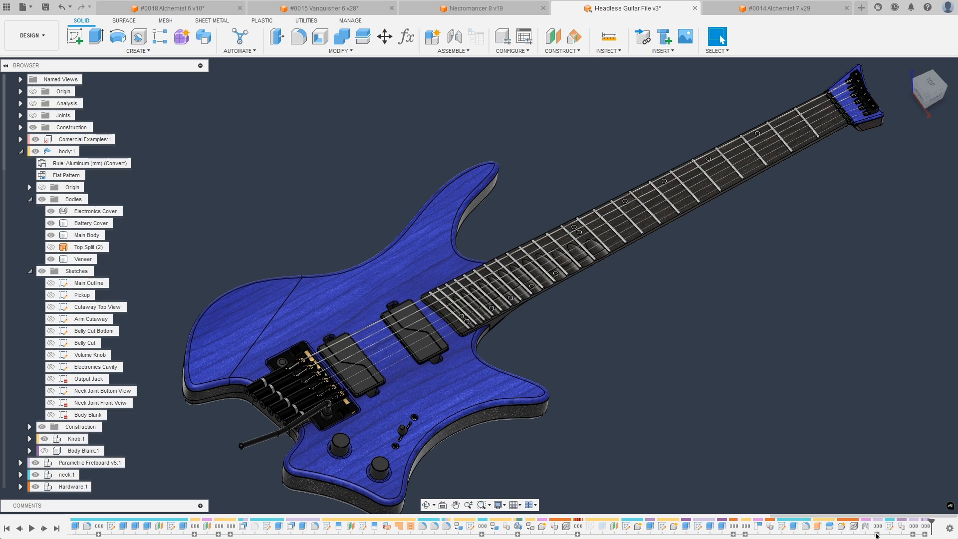
{"action": "mouse_move", "coordinate": [875, 525]}
{"action": "left_click", "coordinate": [841, 526]}
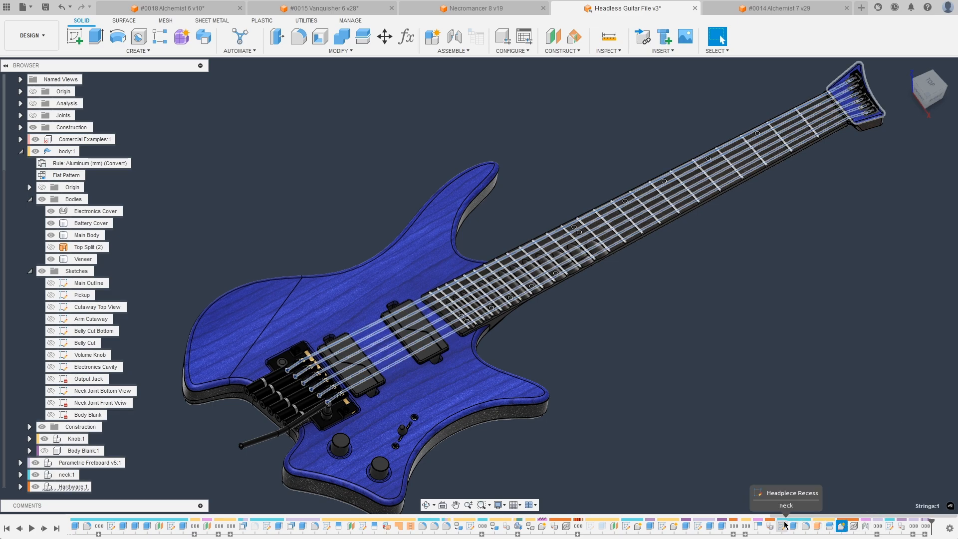
{"action": "left_click", "coordinate": [785, 525], "text": "shift"}
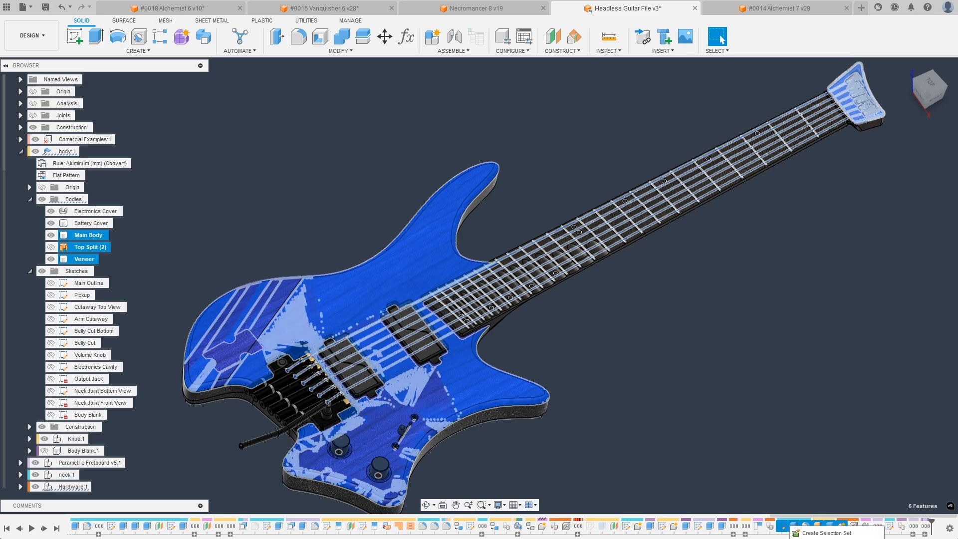
Step: Highlight the Trem feature group and the Headpiece Position feature in the timeline, then clear the selection
{"action": "left_click", "coordinate": [746, 526]}
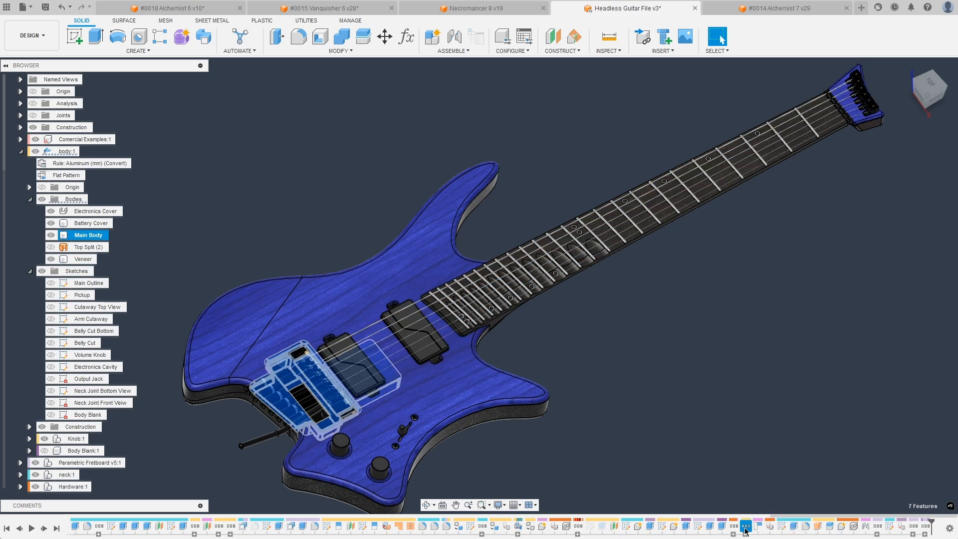
{"action": "left_click", "coordinate": [760, 484]}
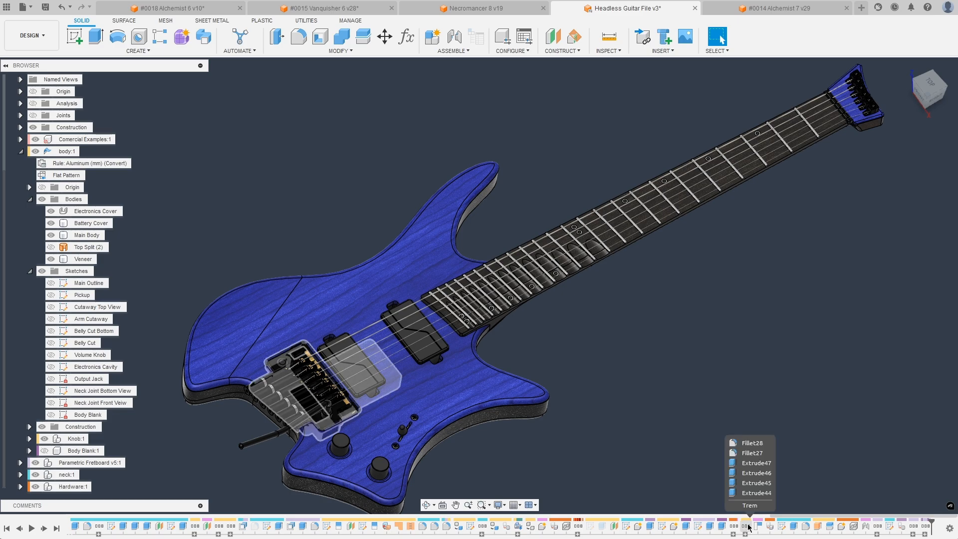
{"action": "left_click", "coordinate": [759, 526]}
{"action": "right_click", "coordinate": [760, 526]}
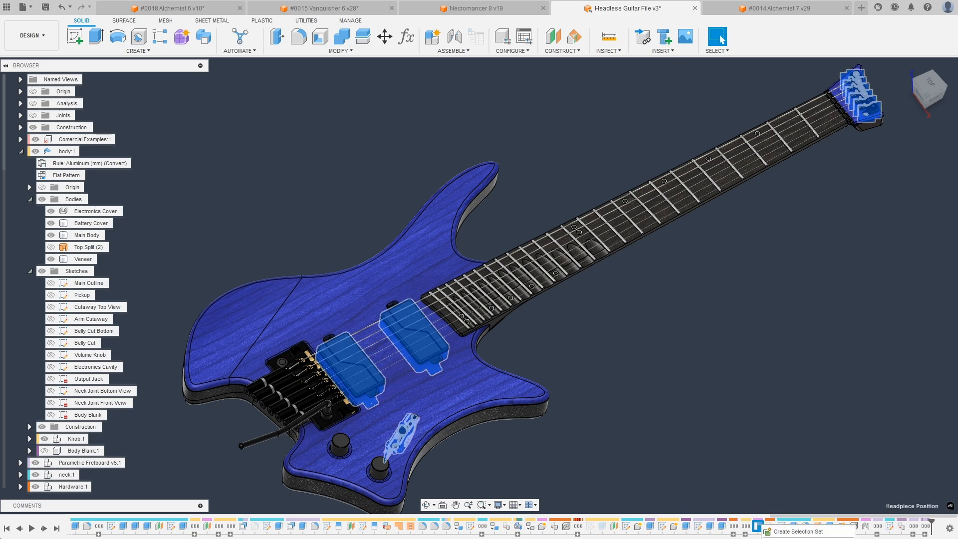
{"action": "left_click", "coordinate": [749, 473]}
{"action": "left_click", "coordinate": [782, 457]}
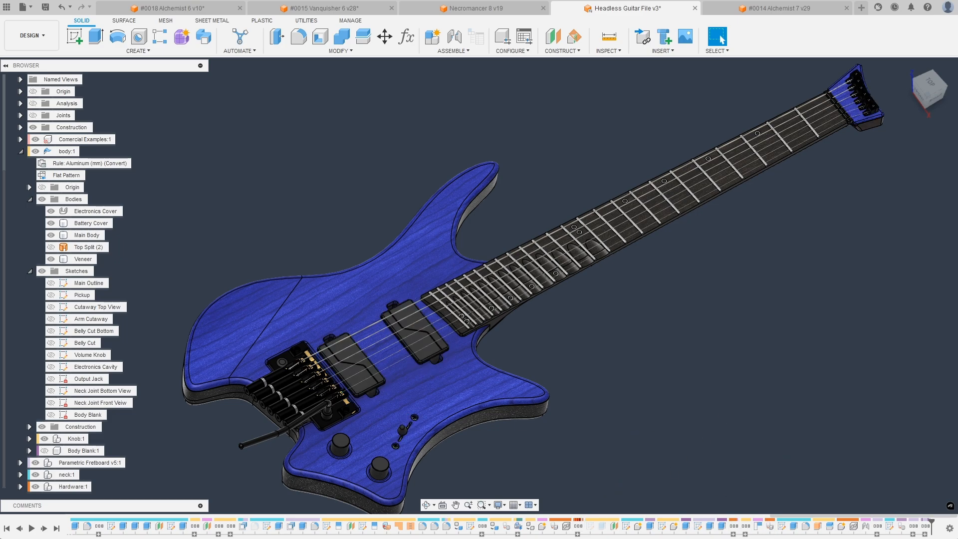
Step: Suppress the fretboard scallop feature group at the end of the timeline, then expand and collapse the group to inspect its features
{"action": "scroll", "coordinate": [720, 481], "scroll_direction": "up", "scroll_amount": 1}
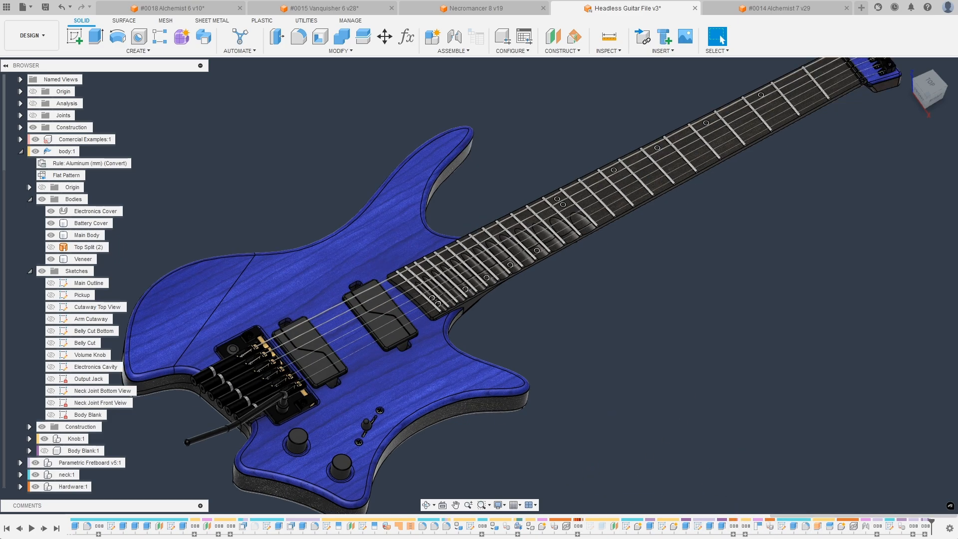
{"action": "left_click", "coordinate": [914, 528]}
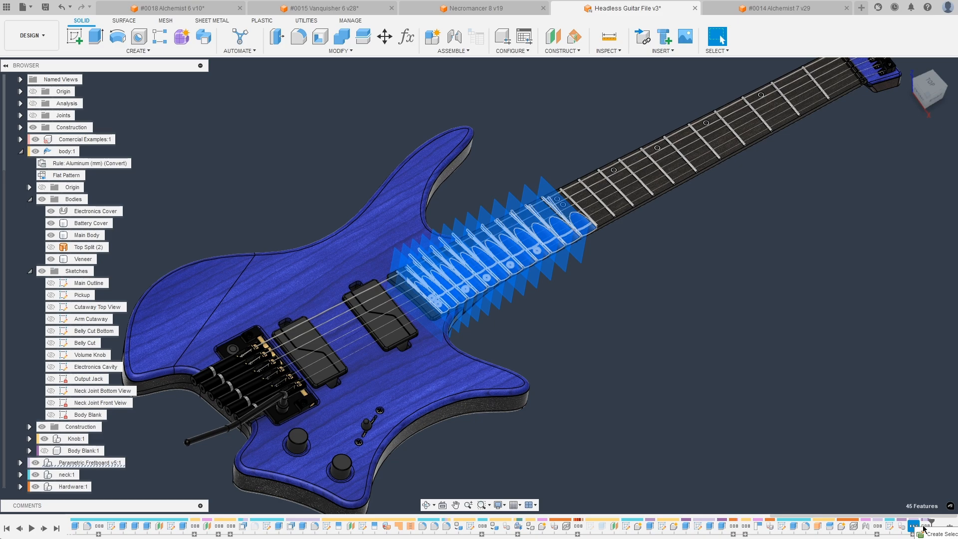
{"action": "left_click", "coordinate": [602, 337]}
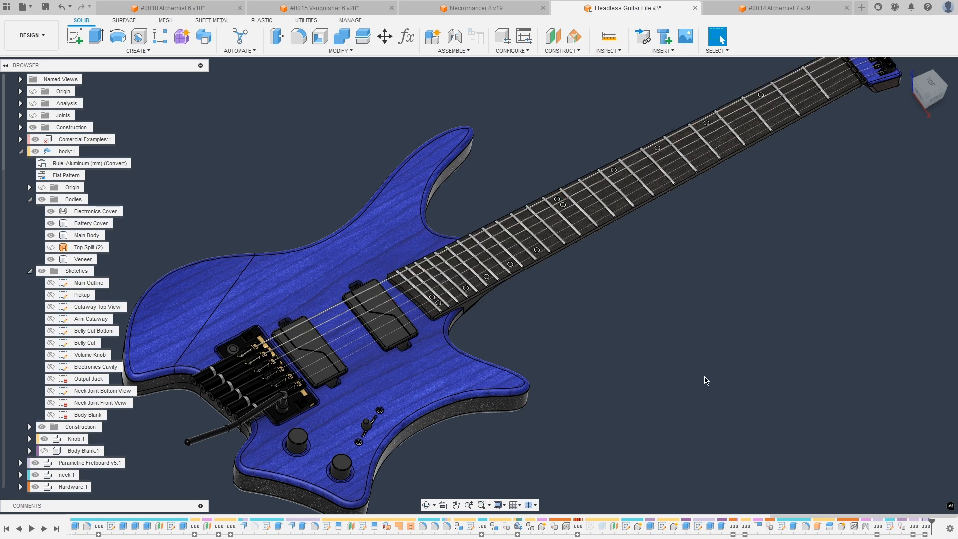
{"action": "left_click", "coordinate": [913, 534]}
{"action": "scroll", "coordinate": [830, 509], "scroll_direction": "up", "scroll_amount": 1}
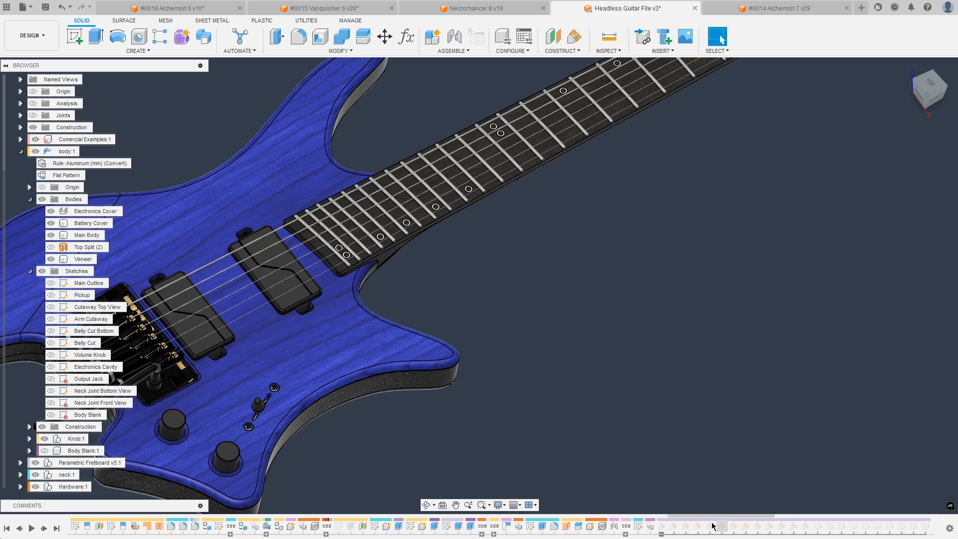
{"action": "left_click", "coordinate": [626, 533]}
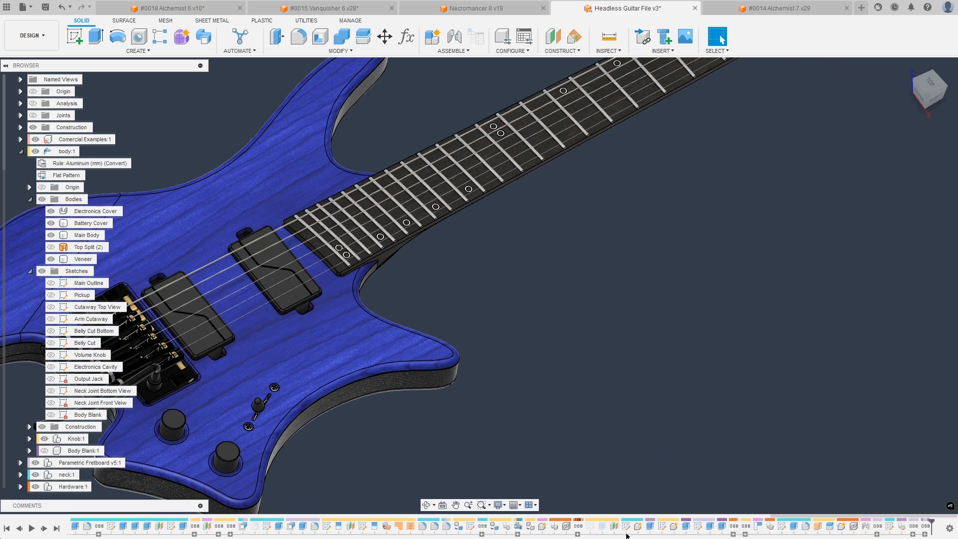
Step: Unsuppress the fretboard scallop feature group
{"action": "left_click", "coordinate": [918, 527]}
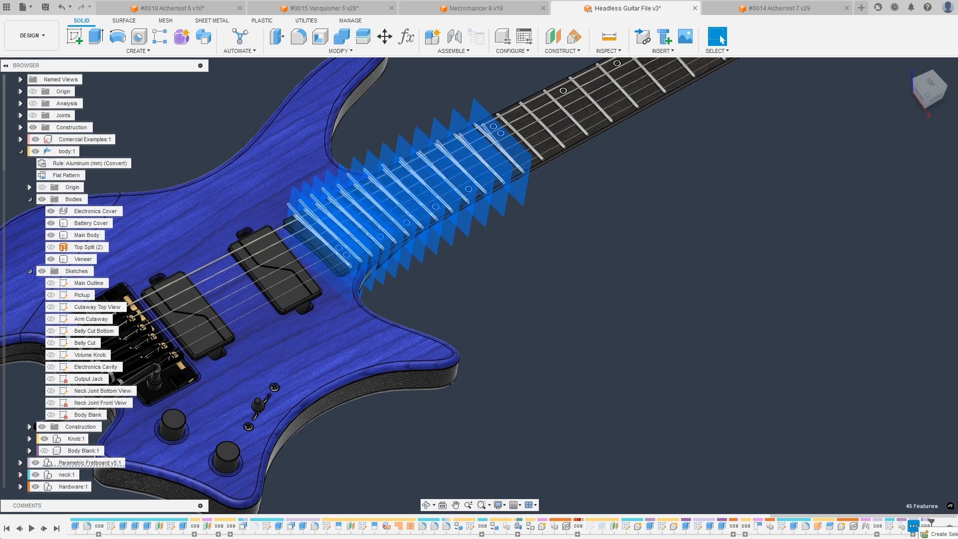
{"action": "left_click", "coordinate": [810, 415]}
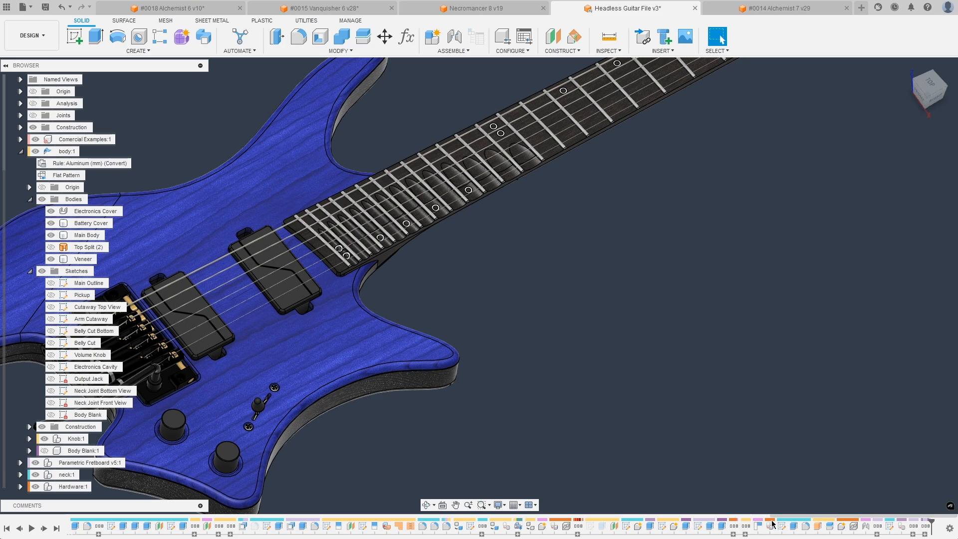
{"action": "scroll", "coordinate": [820, 390], "scroll_direction": "down", "scroll_amount": 3}
{"action": "left_click", "coordinate": [459, 352]}
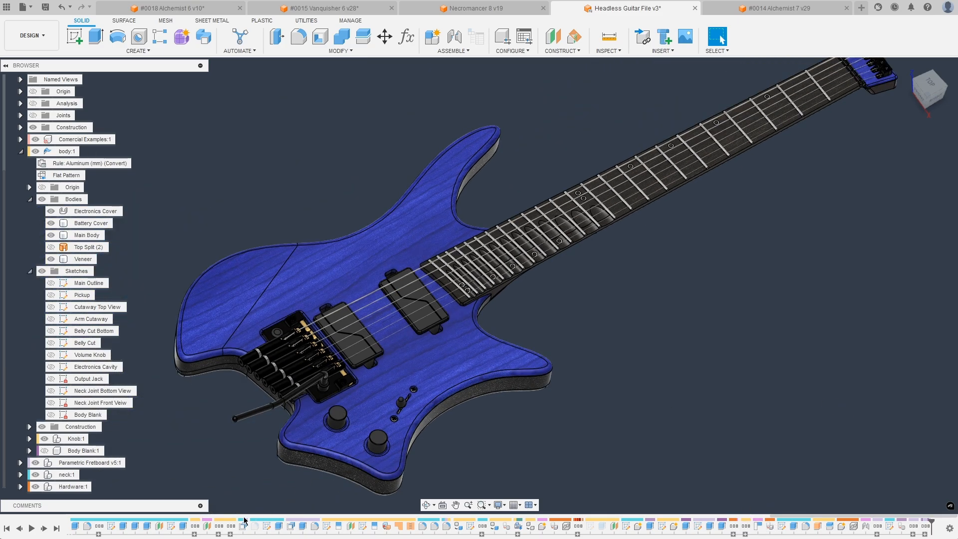
Step: Suppress the Main Outline sketch near the start of the timeline, then unsuppress it
{"action": "scroll", "coordinate": [152, 528], "scroll_direction": "up", "scroll_amount": 8}
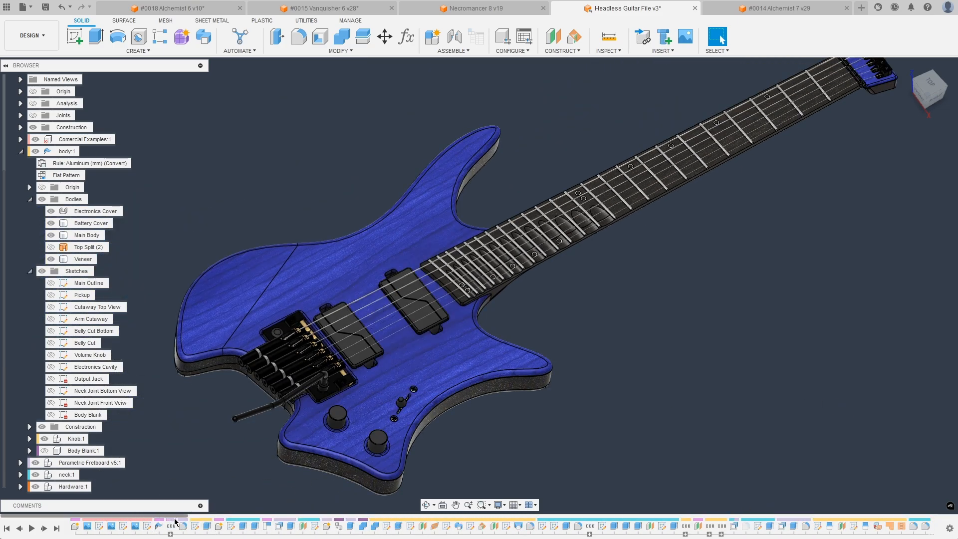
{"action": "left_click", "coordinate": [195, 528]}
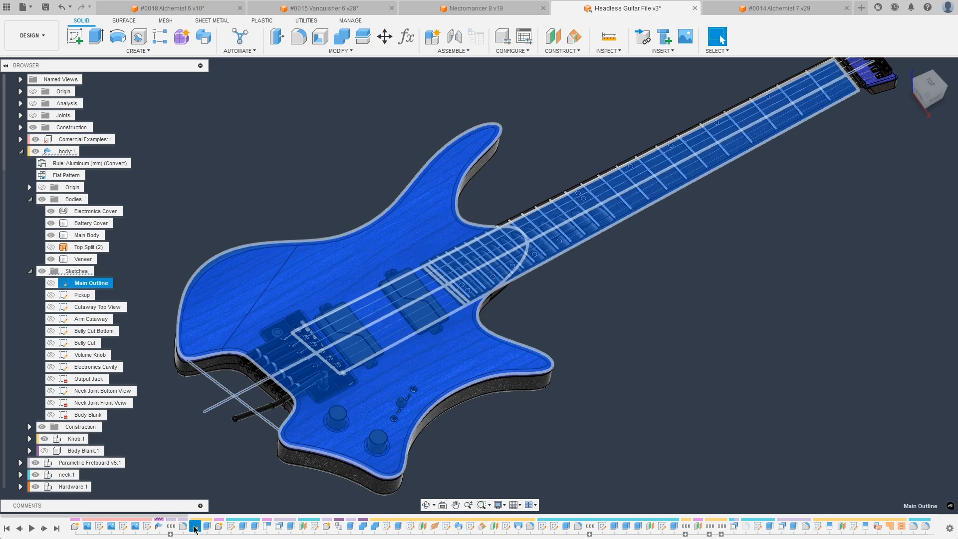
{"action": "left_click", "coordinate": [227, 519]}
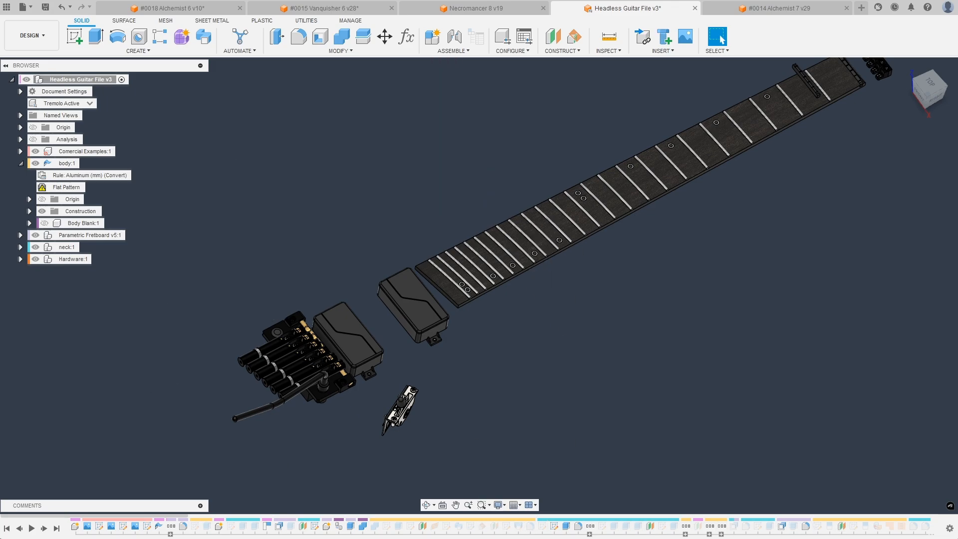
{"action": "left_click", "coordinate": [195, 528]}
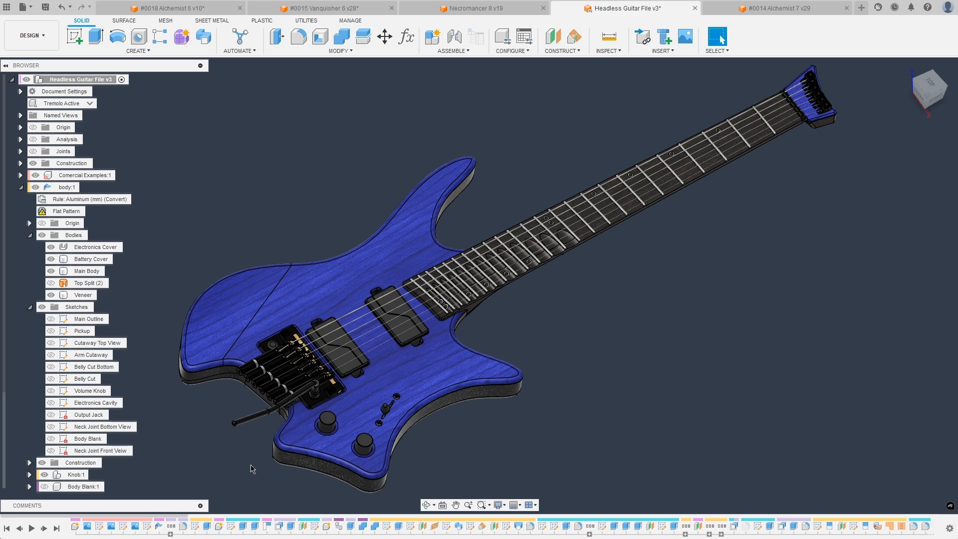
Step: Open the Parameters dialog and show the pinning options of the Change Parameters command
{"action": "left_click", "coordinate": [406, 37]}
{"action": "left_click_drag", "start_coordinate": [305, 23], "coordinate": [302, 154]}
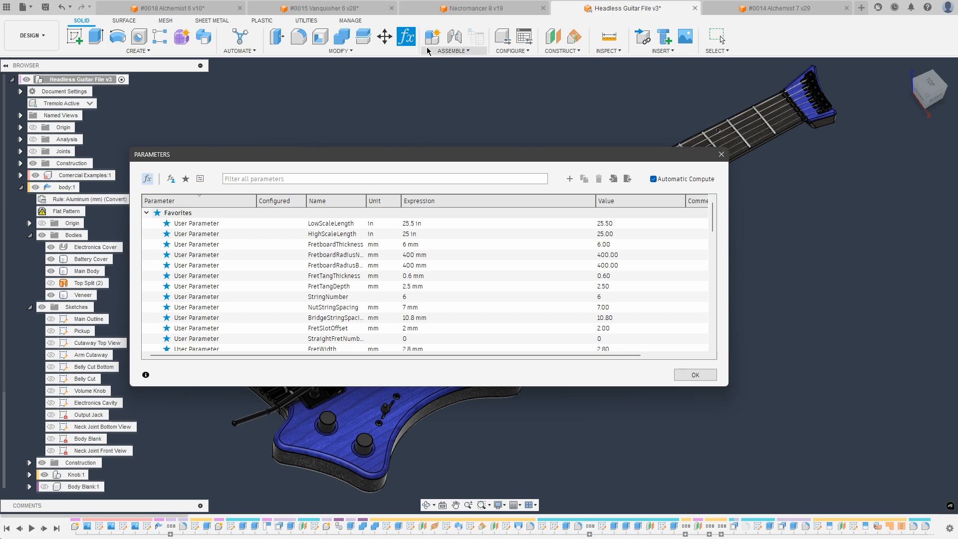
{"action": "left_click", "coordinate": [340, 50]}
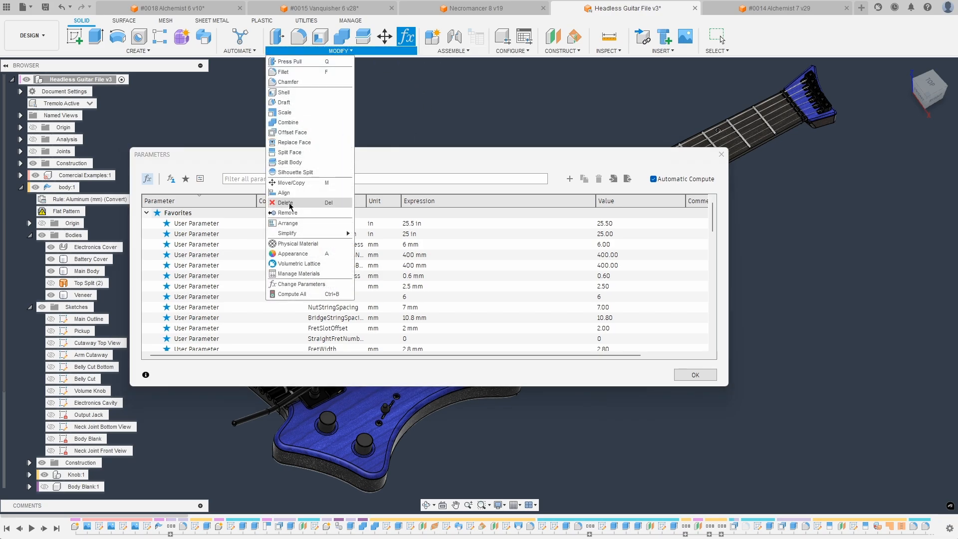
{"action": "left_click", "coordinate": [348, 285]}
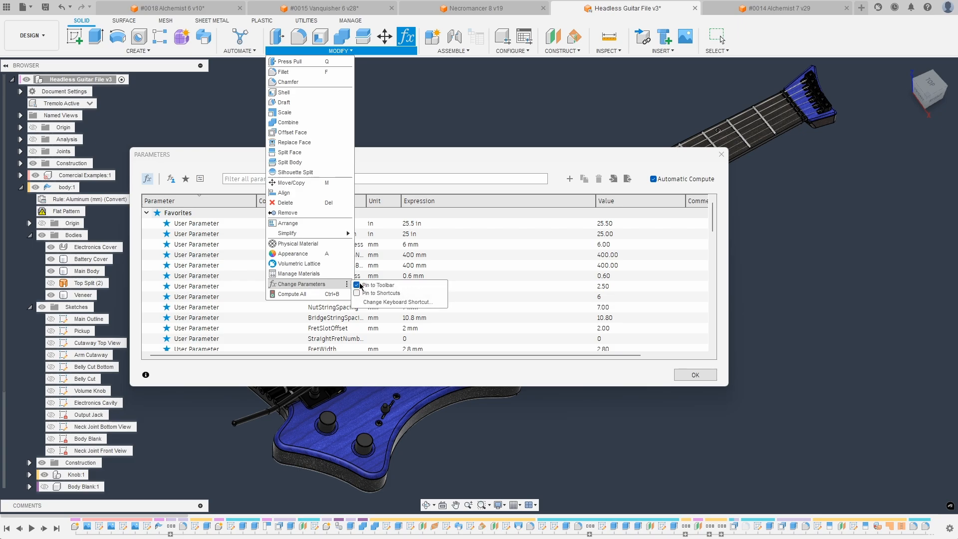
{"action": "key", "text": "Escape"}
Step: Review the favorite and user parameters, highlighting the names HighScaleLength and pickupDepth
{"action": "left_click_drag", "start_coordinate": [549, 159], "coordinate": [538, 132]}
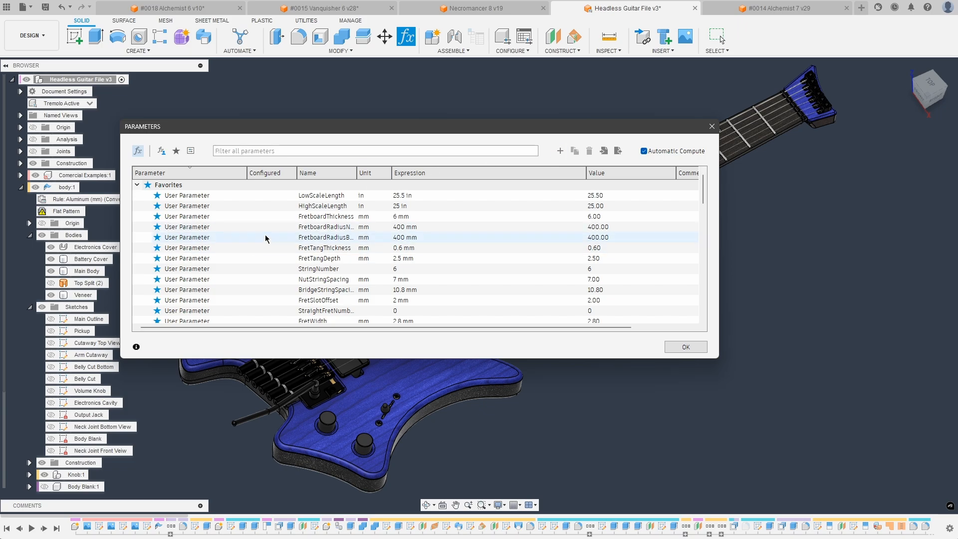
{"action": "double_click", "coordinate": [324, 205]}
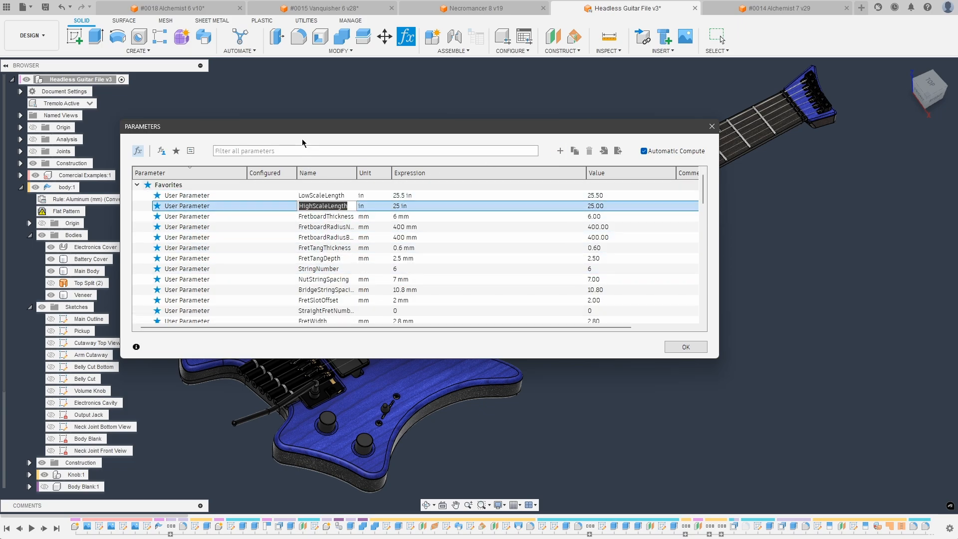
{"action": "left_click_drag", "start_coordinate": [306, 128], "coordinate": [405, 138]}
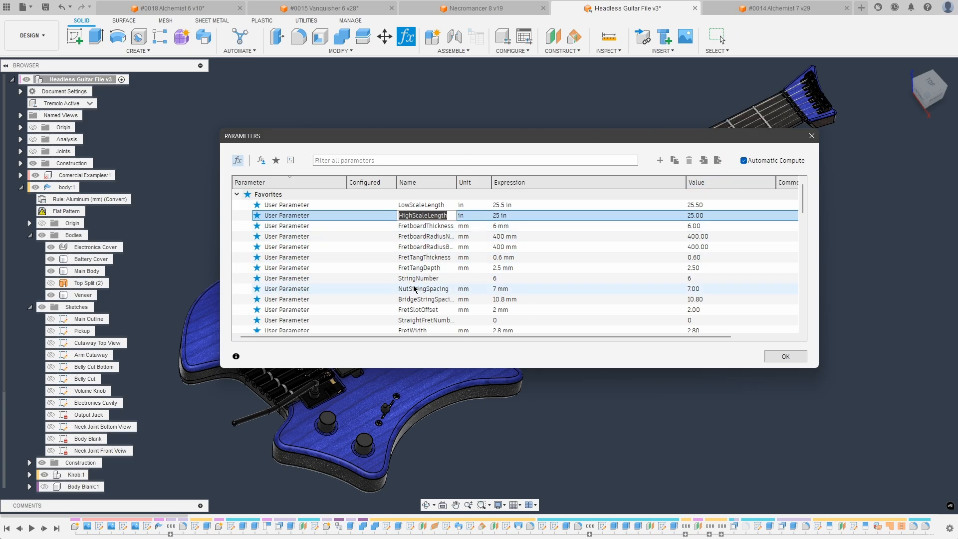
{"action": "scroll", "coordinate": [415, 279], "scroll_direction": "down", "scroll_amount": 3}
{"action": "scroll", "coordinate": [414, 287], "scroll_direction": "down", "scroll_amount": 3}
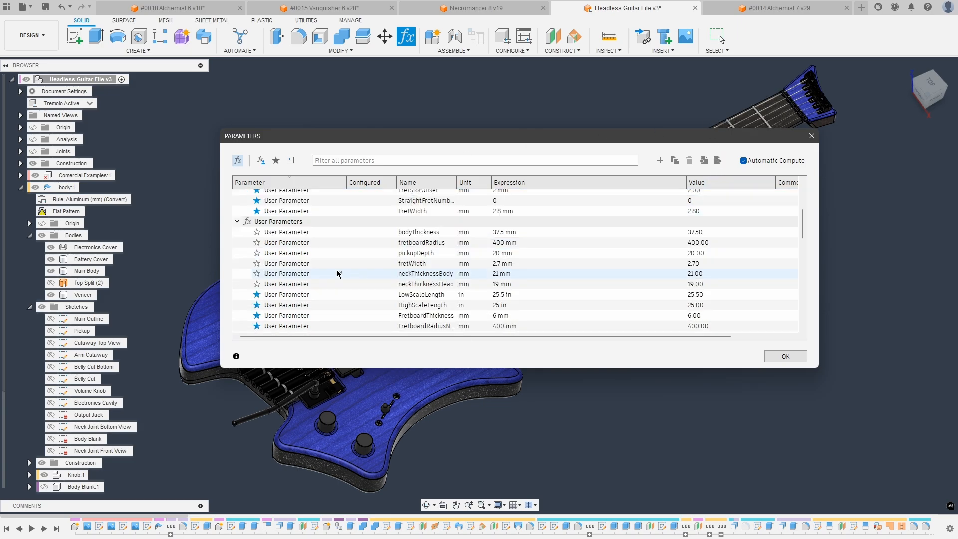
{"action": "double_click", "coordinate": [420, 253]}
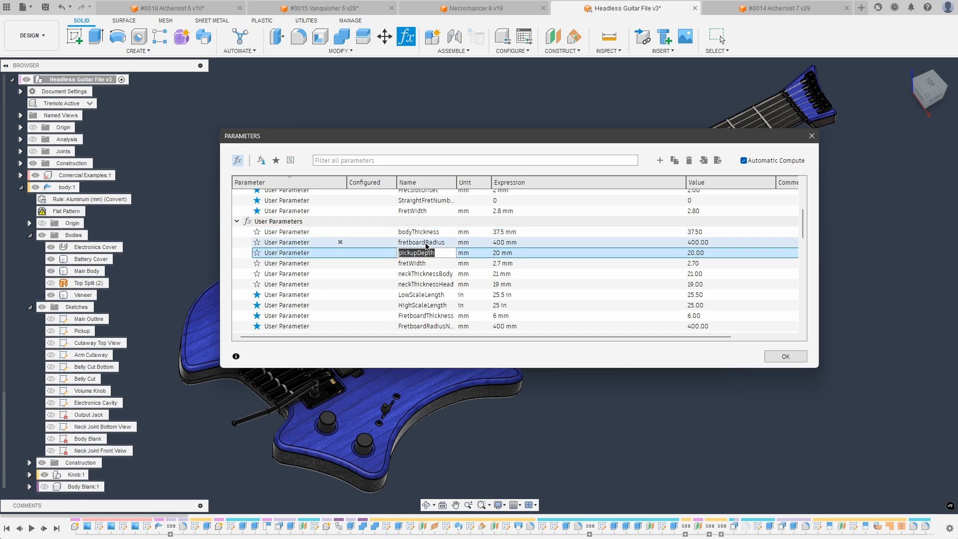
{"action": "left_click_drag", "start_coordinate": [484, 141], "coordinate": [462, 130]}
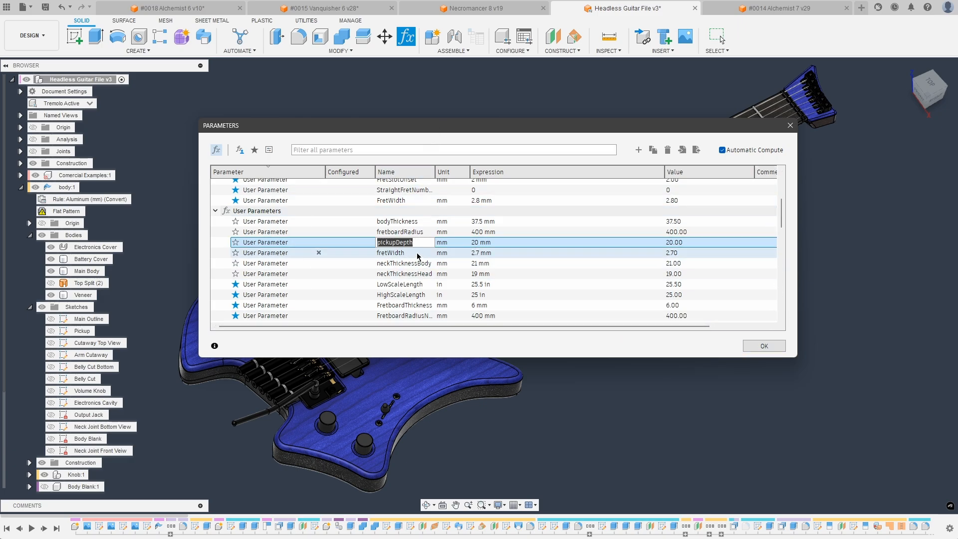
Step: Set the favorite user parameter LowScaleLength to 27
{"action": "middle_click_drag", "start_coordinate": [613, 432], "coordinate": [488, 353], "text": "shift"}
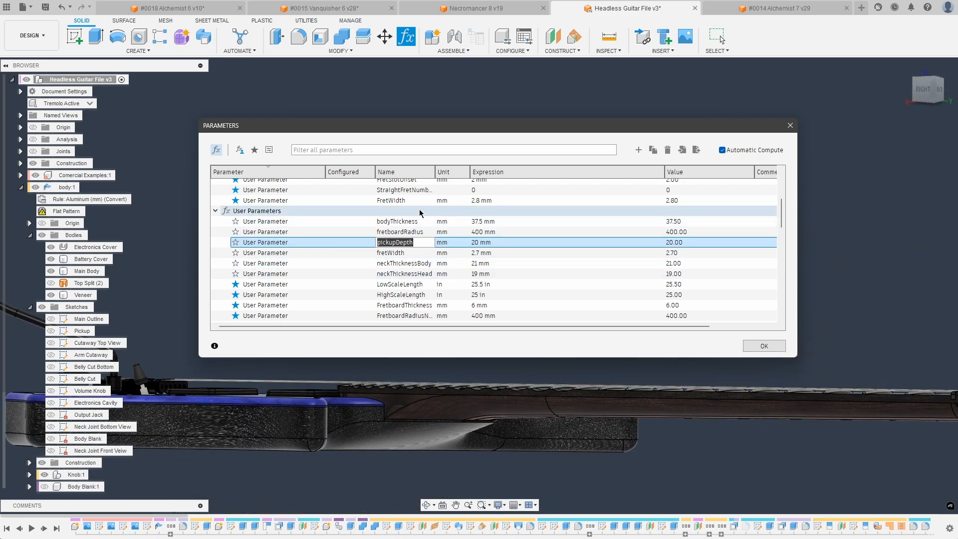
{"action": "scroll", "coordinate": [423, 217], "scroll_direction": "up", "scroll_amount": 5}
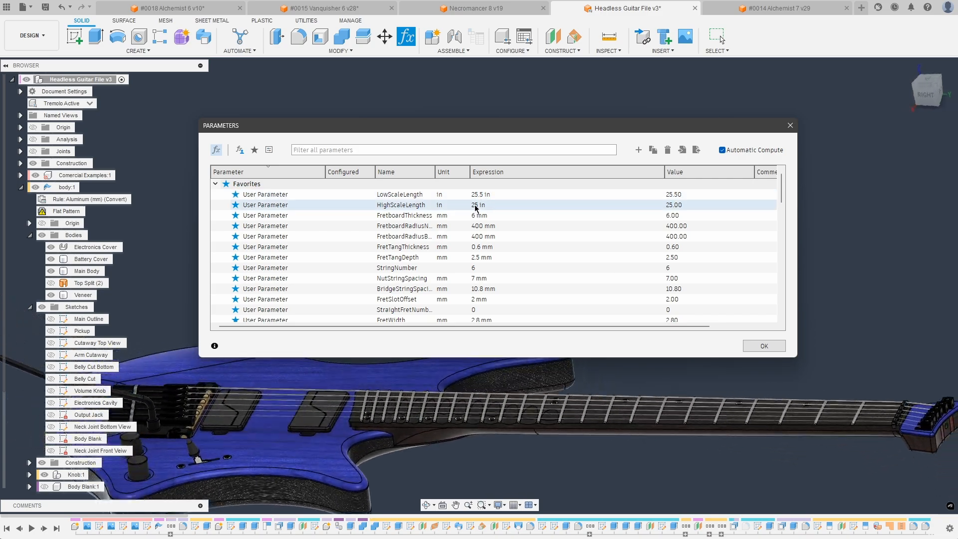
{"action": "double_click", "coordinate": [478, 194]}
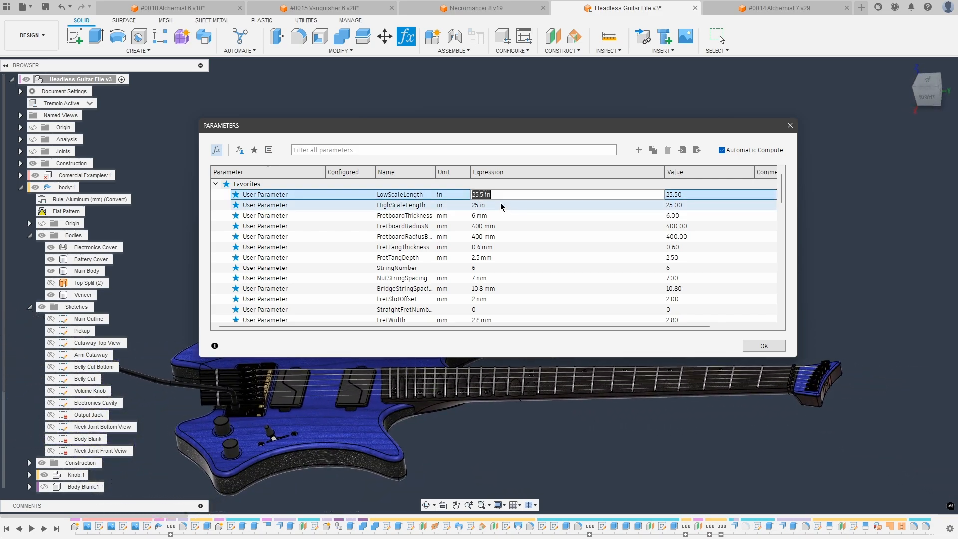
{"action": "type", "text": "27"}
{"action": "key", "text": "Return"}
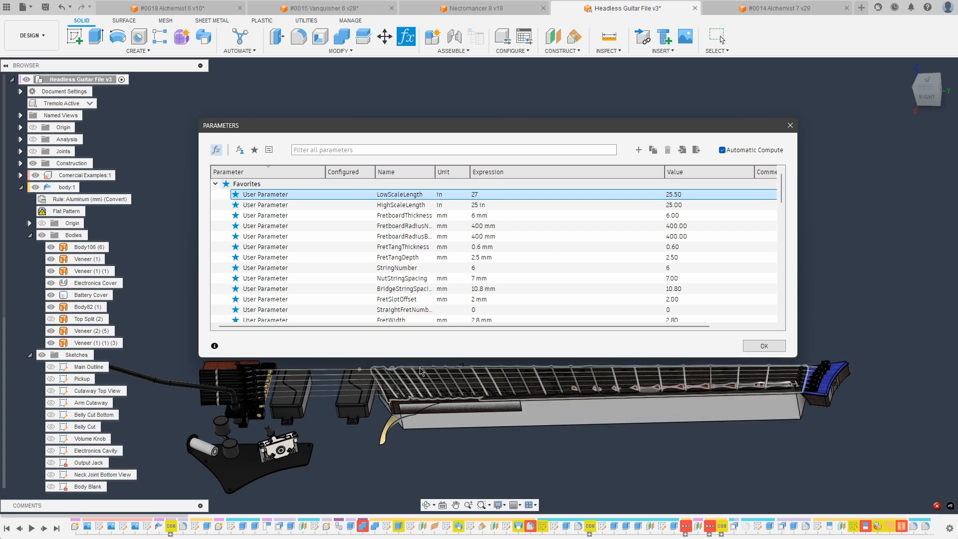
Step: Set the LowScaleLength parameter to 26 and close the Parameters dialog
{"action": "double_click", "coordinate": [480, 195]}
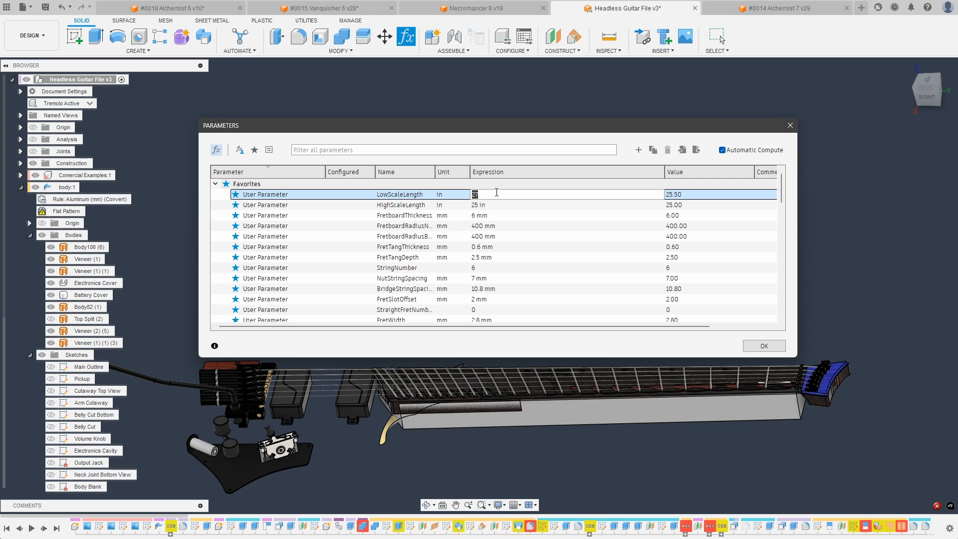
{"action": "type", "text": "26"}
{"action": "key", "text": "Return"}
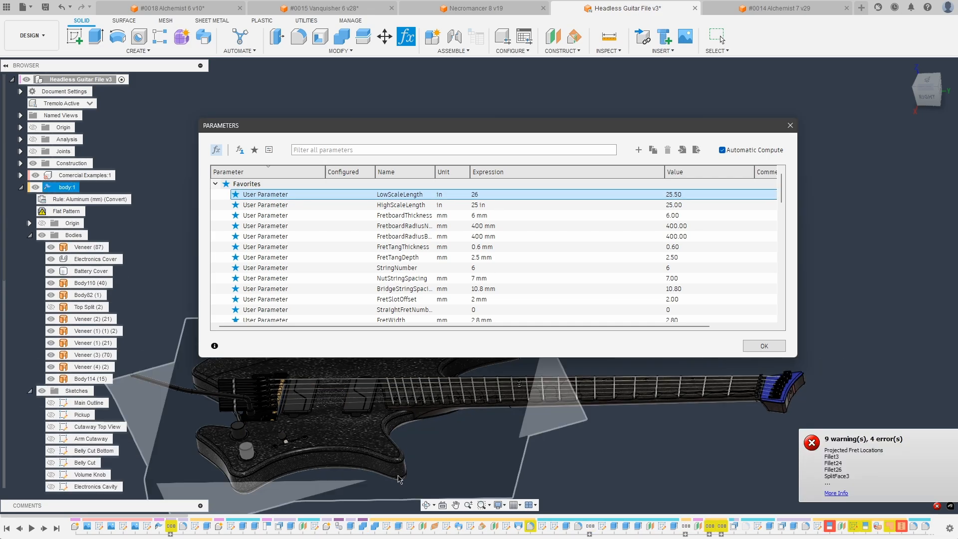
{"action": "scroll", "coordinate": [201, 368], "scroll_direction": "up", "scroll_amount": 2}
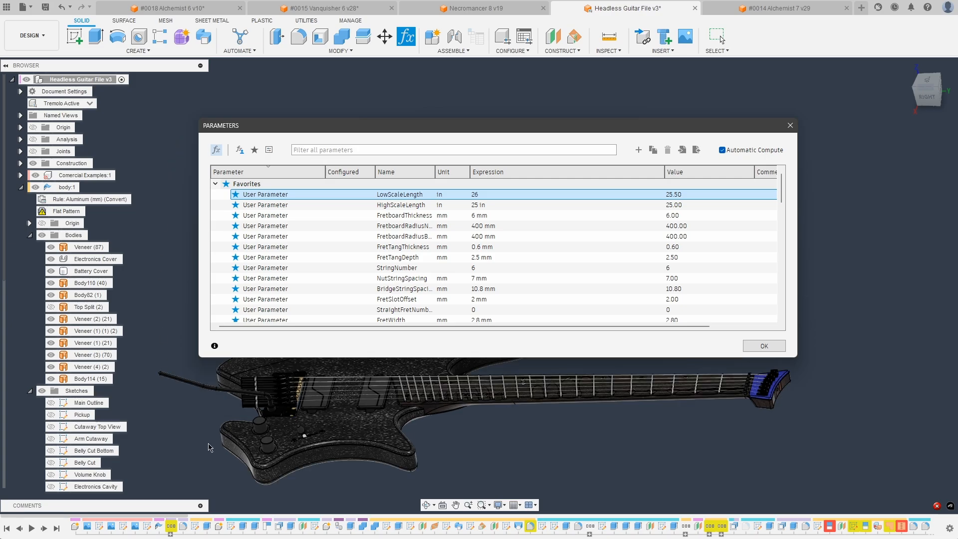
{"action": "left_click_drag", "start_coordinate": [457, 125], "coordinate": [466, 80]}
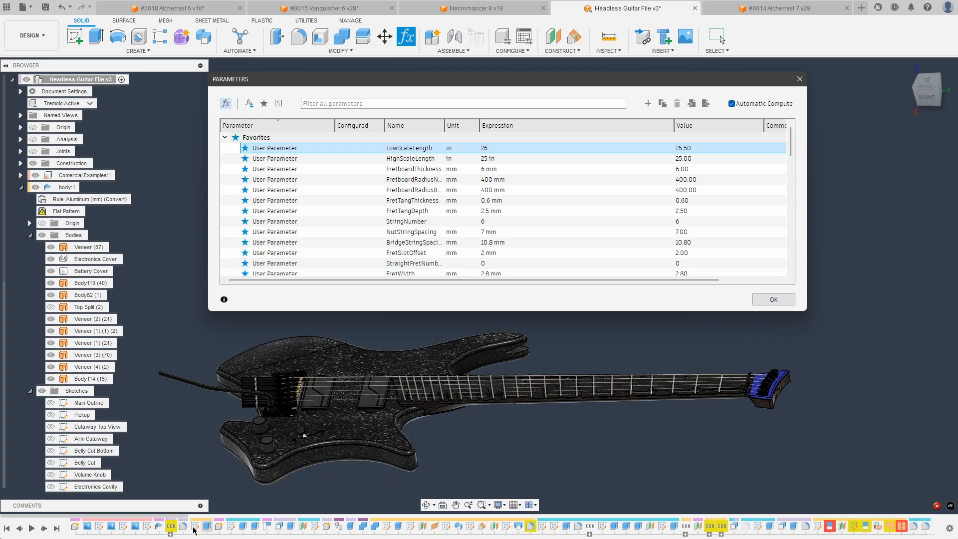
{"action": "left_click", "coordinate": [775, 301]}
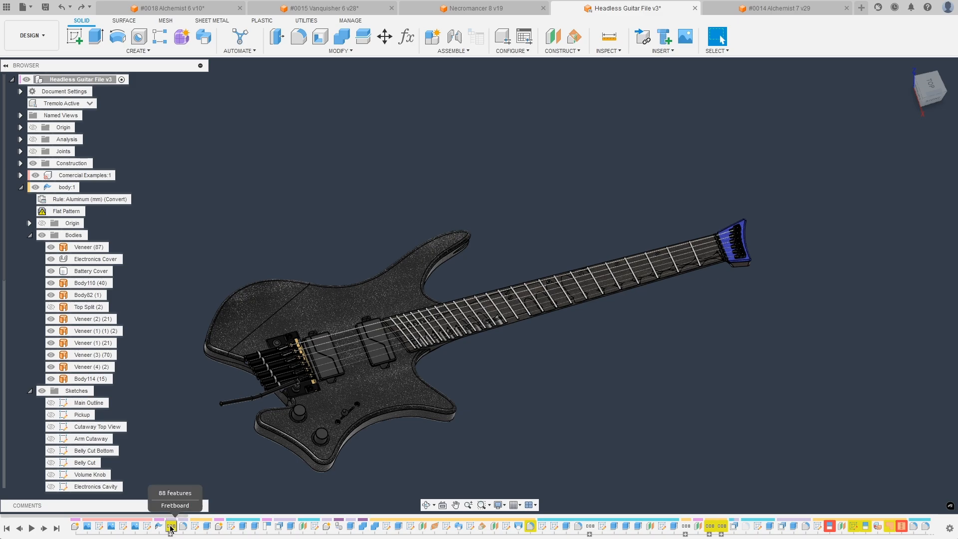
Step: Expand the Fretboard timeline group and review the warning details of the Projected Fret Locations sketch
{"action": "left_click", "coordinate": [170, 528]}
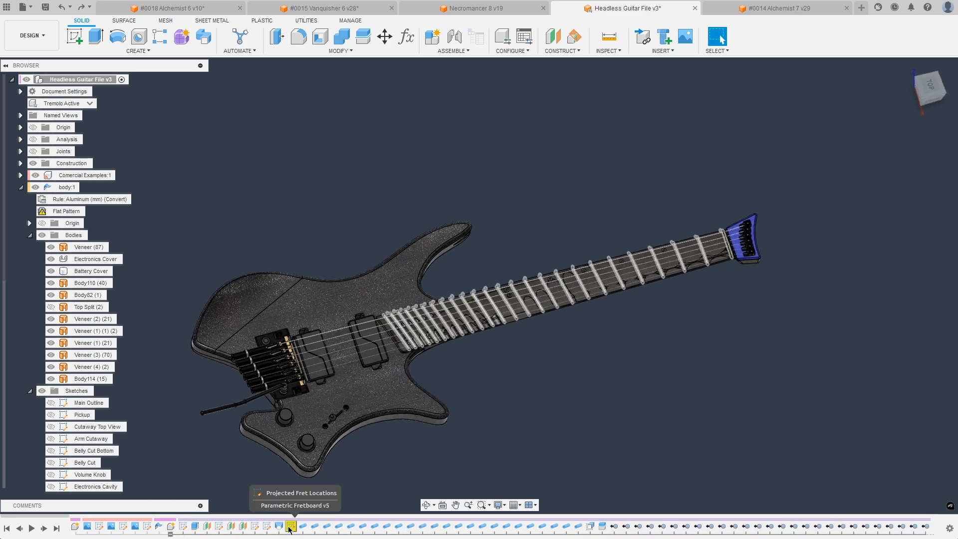
{"action": "right_click", "coordinate": [289, 528]}
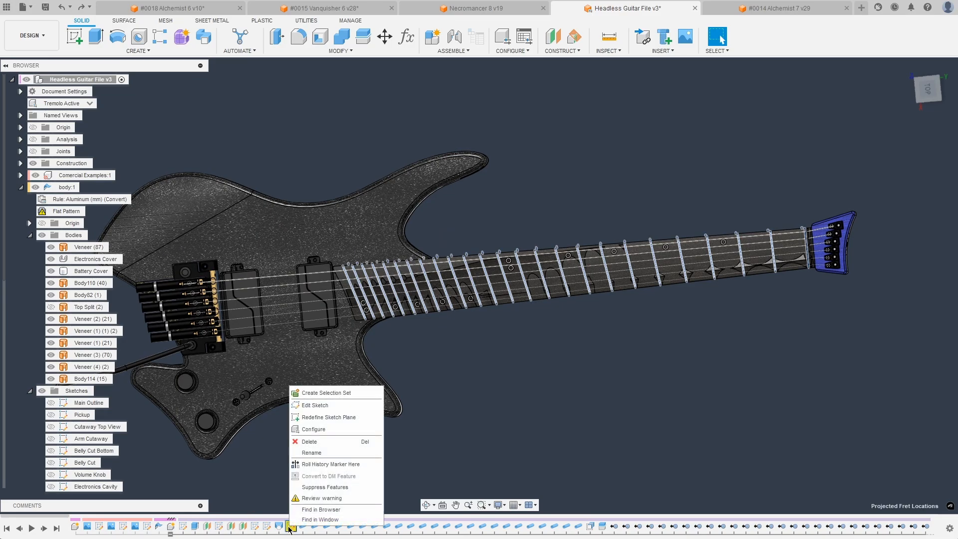
{"action": "left_click", "coordinate": [323, 500]}
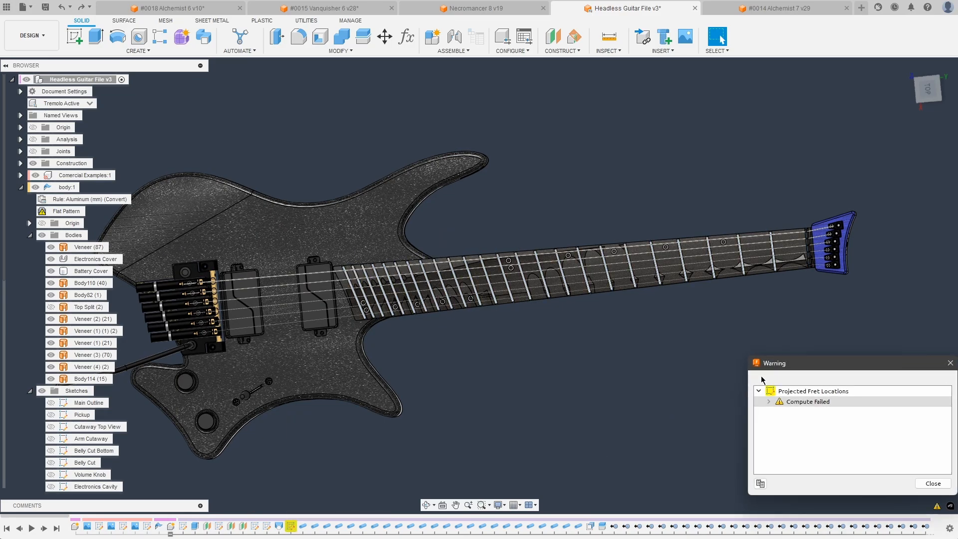
{"action": "left_click_drag", "start_coordinate": [795, 364], "coordinate": [729, 322]}
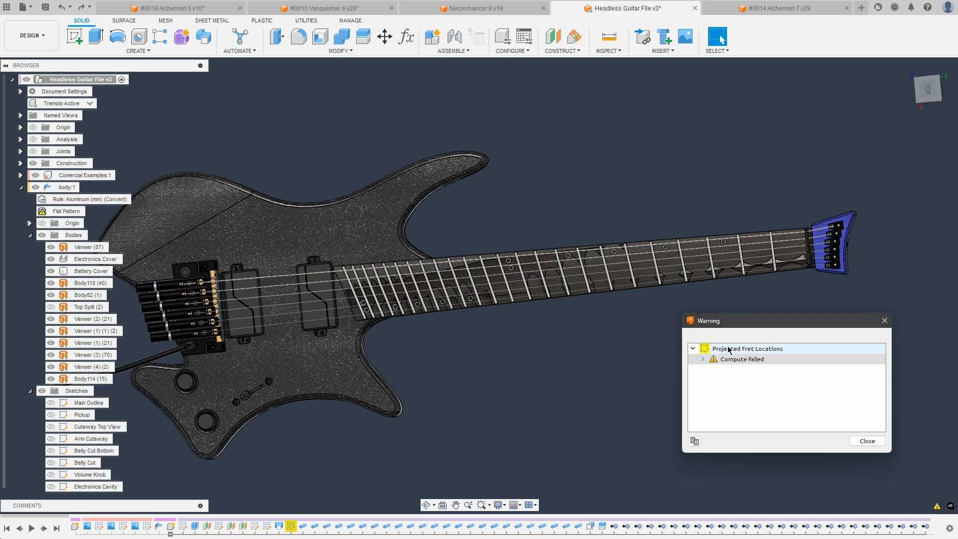
{"action": "double_click", "coordinate": [737, 359]}
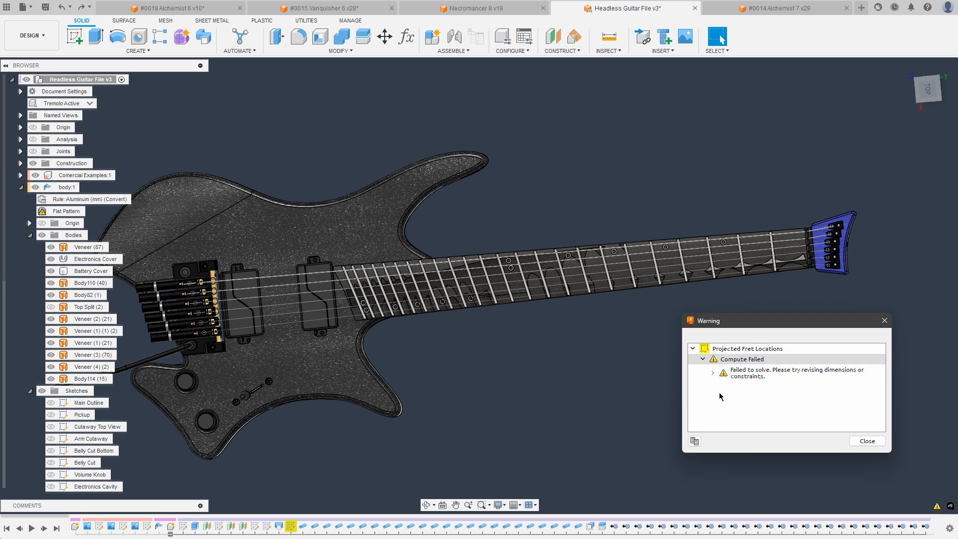
{"action": "left_click", "coordinate": [712, 373]}
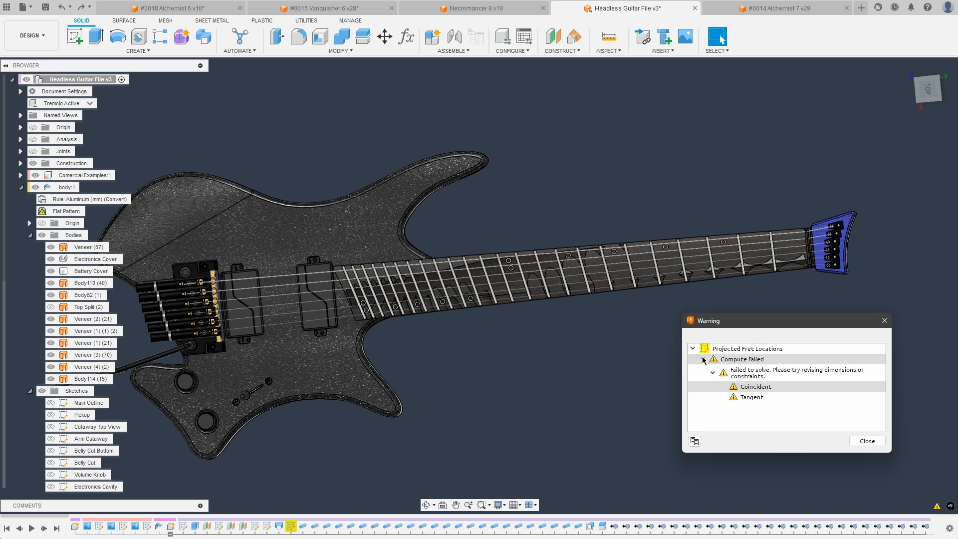
{"action": "left_click", "coordinate": [314, 372]}
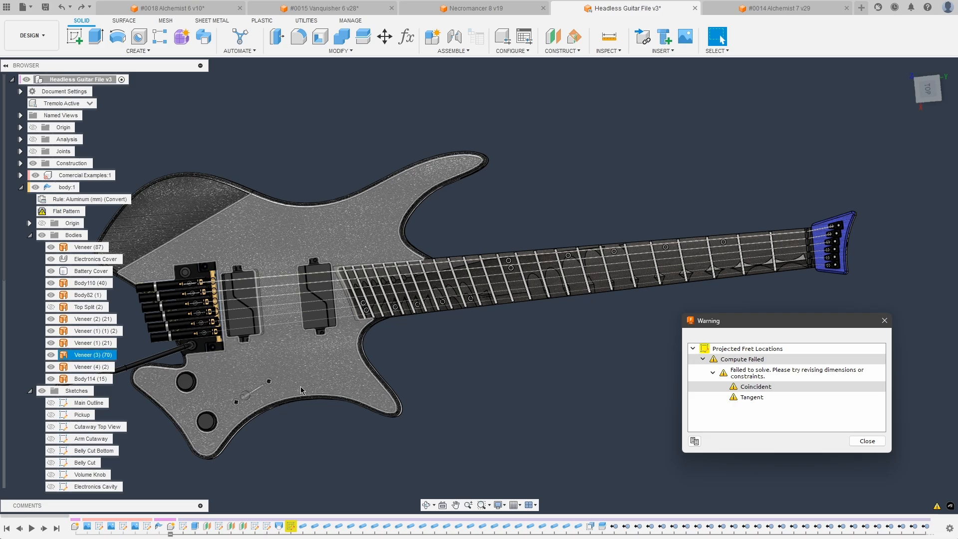
{"action": "left_click", "coordinate": [703, 359]}
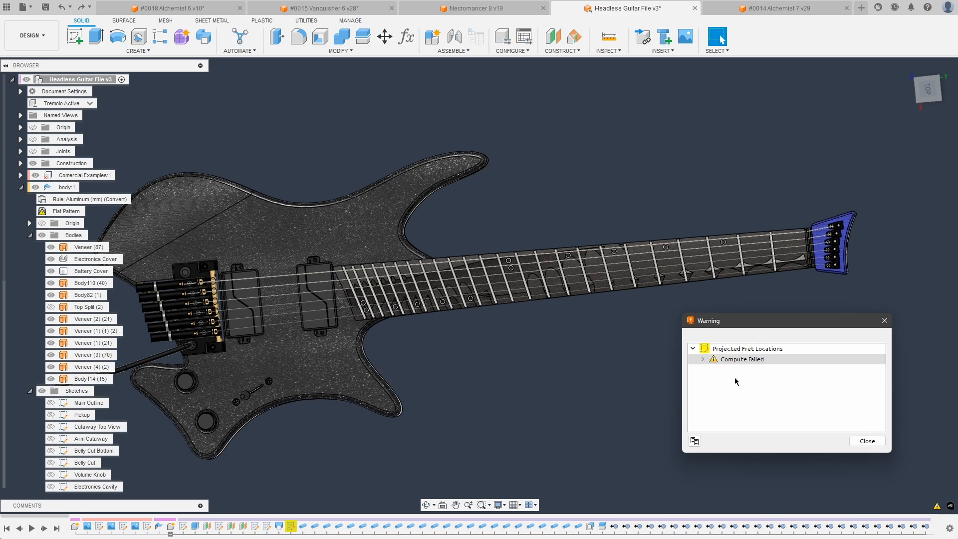
{"action": "left_click", "coordinate": [866, 442]}
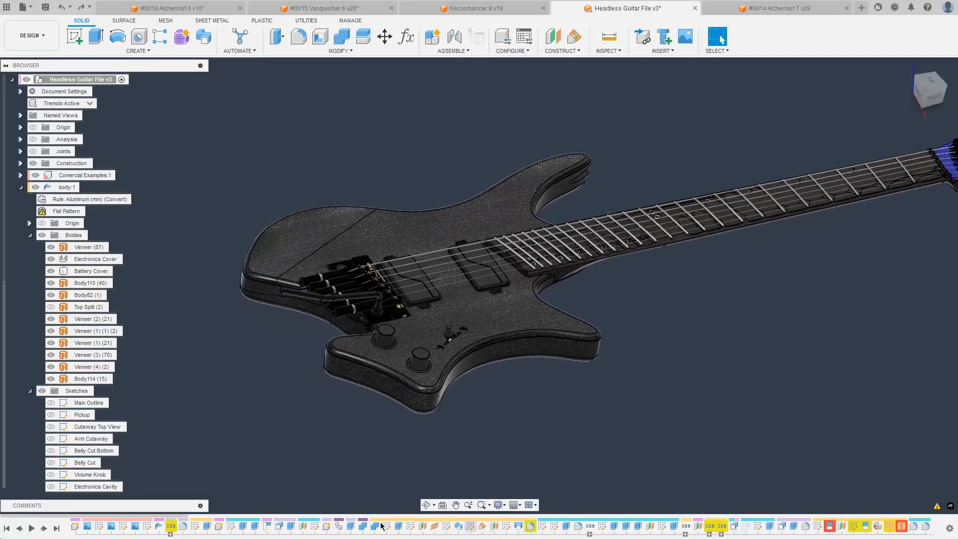
Step: Edit the Main Outline sketch, moving the midpoint of the angled line behind the bridge onto the vertical centerline, and finish the sketch
{"action": "double_click", "coordinate": [193, 526]}
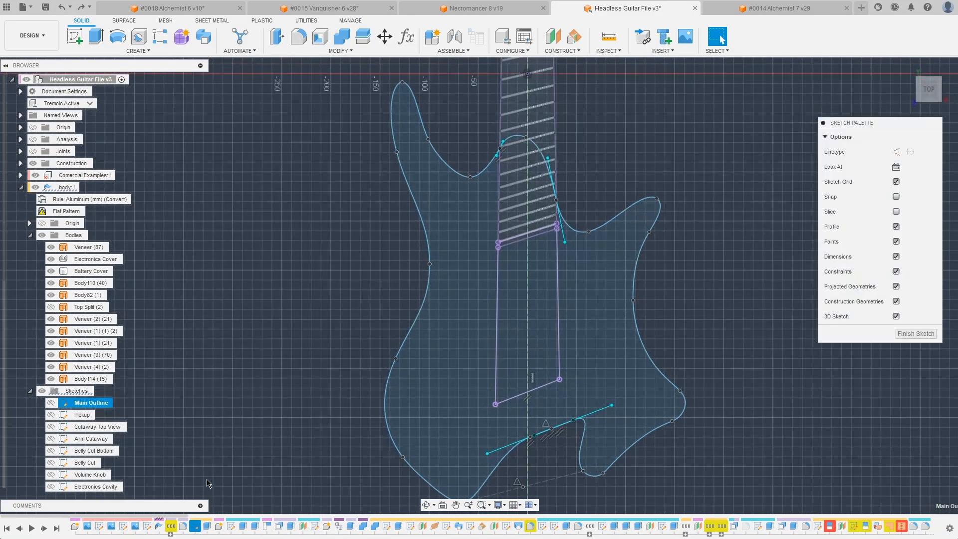
{"action": "scroll", "coordinate": [269, 292], "scroll_direction": "down", "scroll_amount": 3}
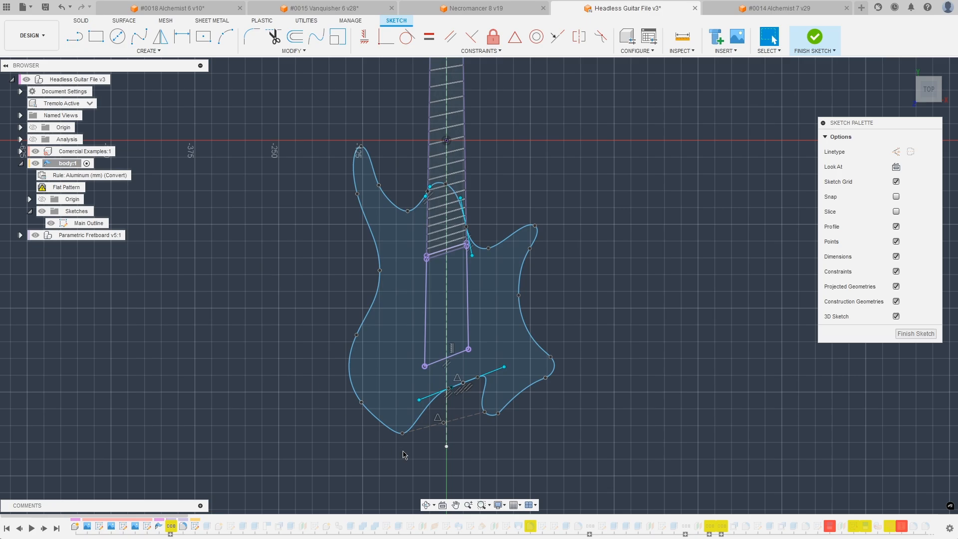
{"action": "scroll", "coordinate": [470, 409], "scroll_direction": "up", "scroll_amount": 5}
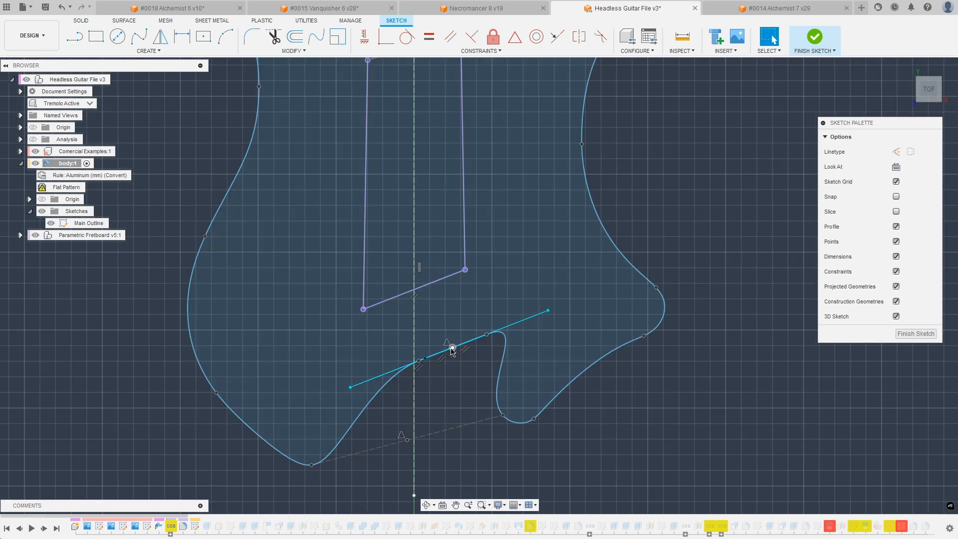
{"action": "scroll", "coordinate": [452, 350], "scroll_direction": "down", "scroll_amount": 4}
{"action": "scroll", "coordinate": [431, 325], "scroll_direction": "up", "scroll_amount": 4}
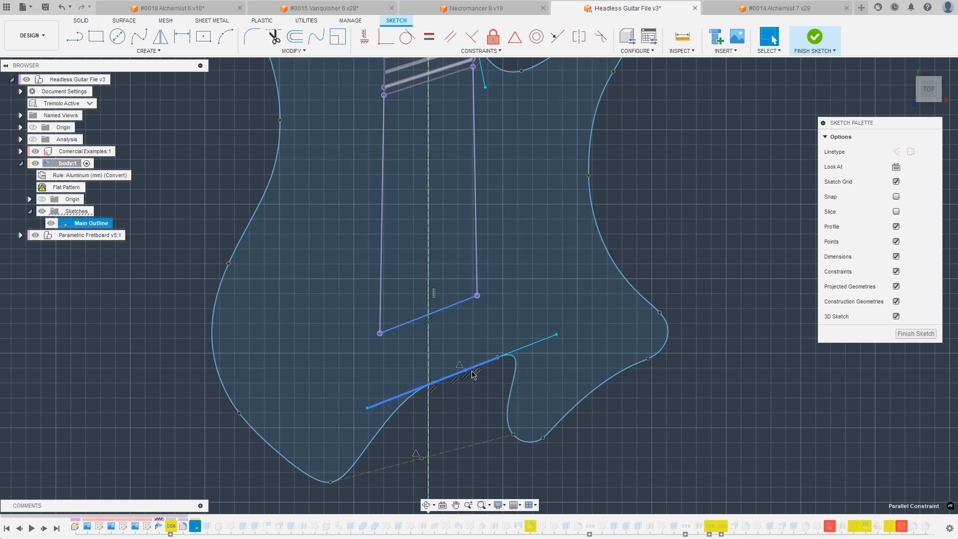
{"action": "mouse_move", "coordinate": [459, 375]}
{"action": "left_mouse_down"}
{"action": "mouse_move", "coordinate": [428, 377]}
{"action": "mouse_move", "coordinate": [429, 396]}
{"action": "left_mouse_up"}
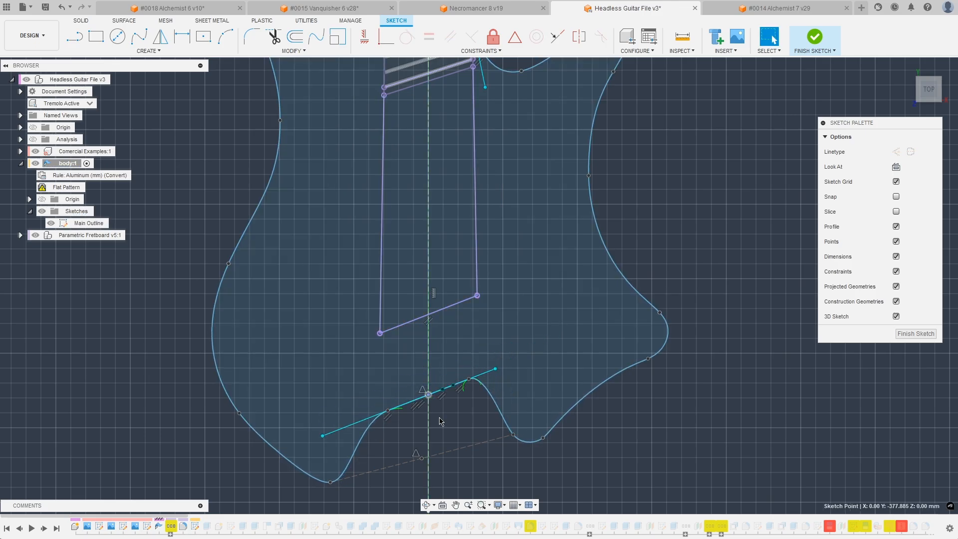
{"action": "scroll", "coordinate": [394, 434], "scroll_direction": "down", "scroll_amount": 5}
{"action": "scroll", "coordinate": [376, 450], "scroll_direction": "down", "scroll_amount": 1}
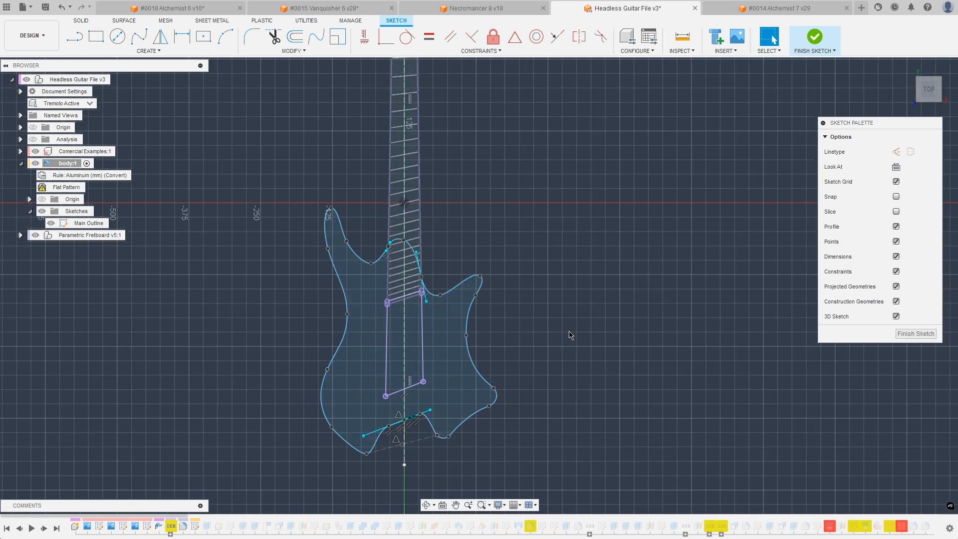
{"action": "left_click", "coordinate": [814, 40]}
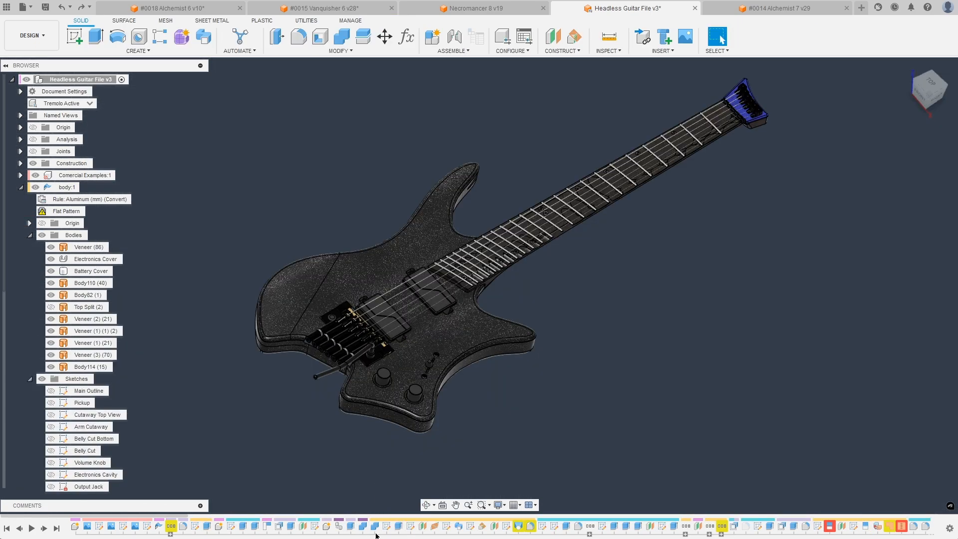
Step: Open the Belly Carve loft for editing, inspect its two profiles and their intersecting sketch geometry, and cancel the edit
{"action": "left_click", "coordinate": [518, 527]}
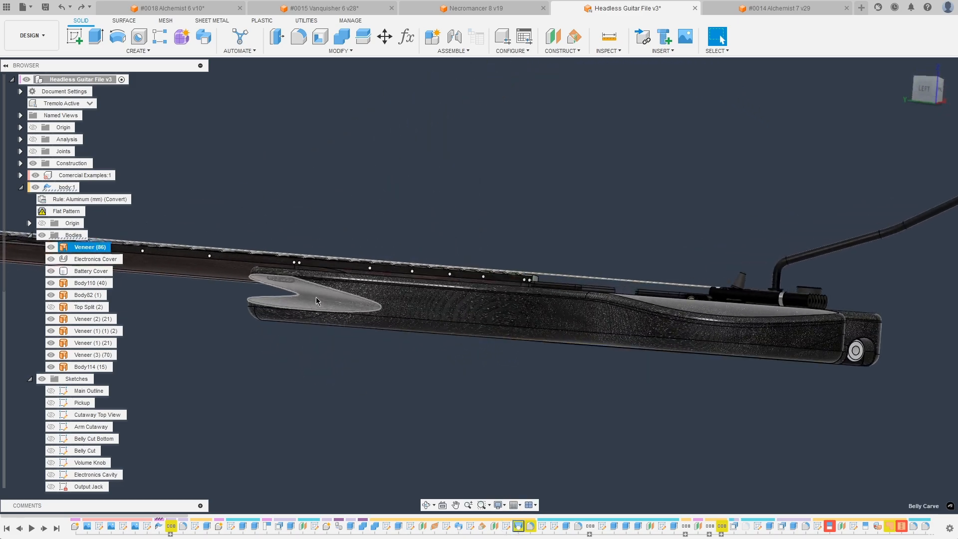
{"action": "left_click", "coordinate": [316, 315]}
{"action": "left_click", "coordinate": [518, 527]}
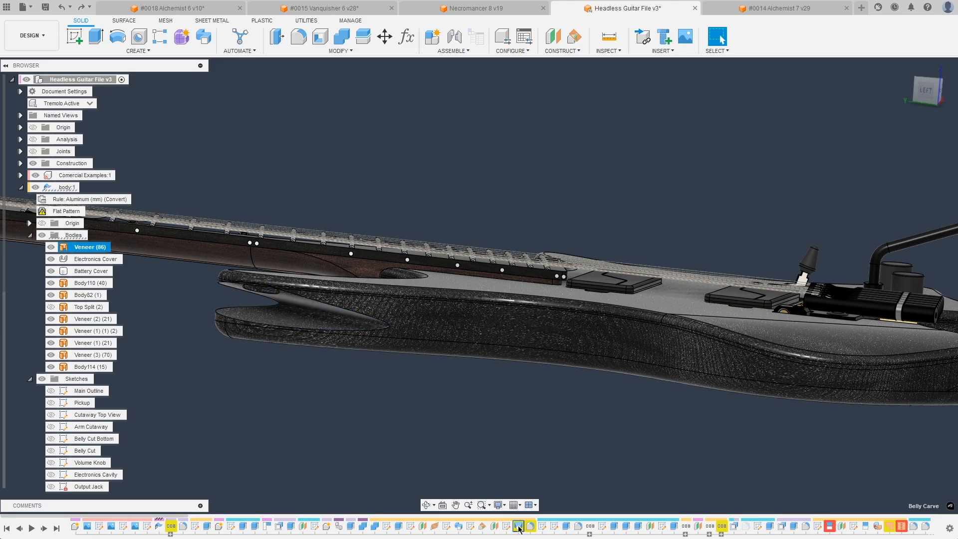
{"action": "double_click", "coordinate": [518, 528]}
{"action": "middle_click_drag", "start_coordinate": [399, 424], "coordinate": [400, 214], "text": "shift"}
{"action": "middle_click_drag", "start_coordinate": [386, 295], "coordinate": [388, 285], "text": "shift"}
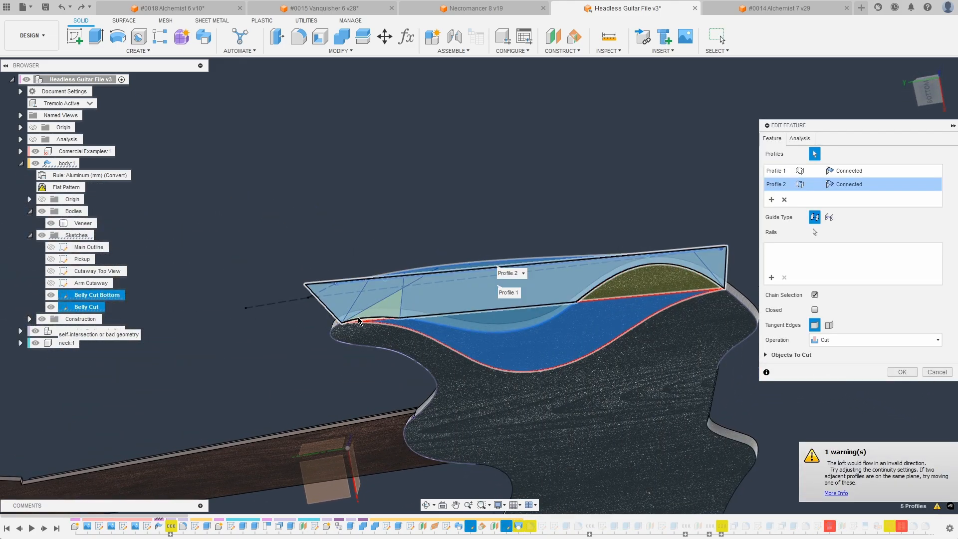
{"action": "scroll", "coordinate": [355, 322], "scroll_direction": "up", "scroll_amount": 3}
{"action": "scroll", "coordinate": [355, 321], "scroll_direction": "up", "scroll_amount": 2}
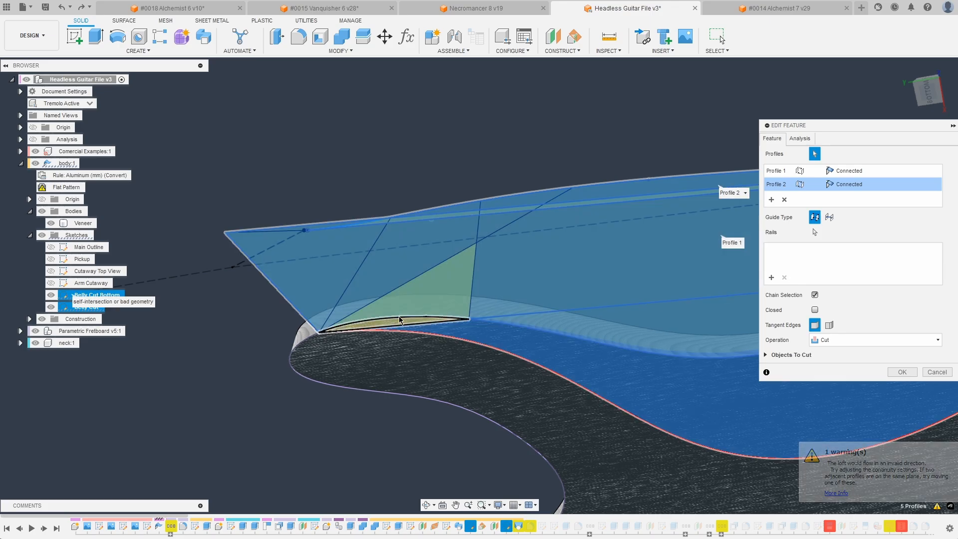
{"action": "scroll", "coordinate": [472, 328], "scroll_direction": "down", "scroll_amount": 5}
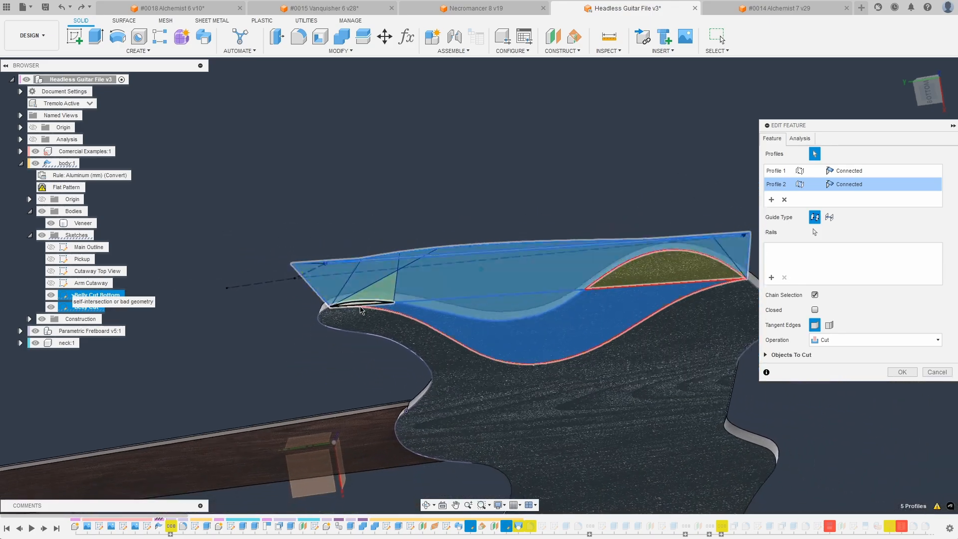
{"action": "middle_click_drag", "start_coordinate": [609, 294], "coordinate": [459, 370], "text": "shift"}
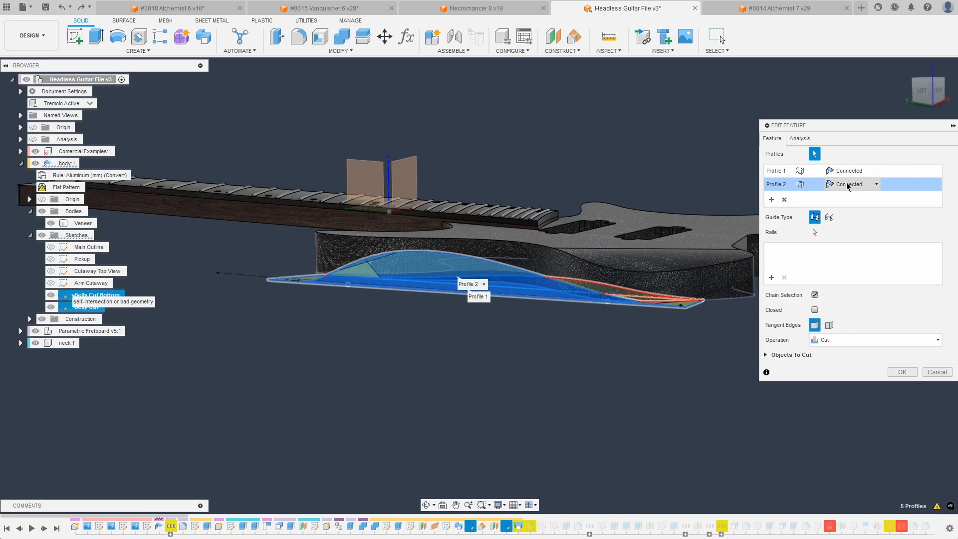
{"action": "left_click", "coordinate": [938, 372]}
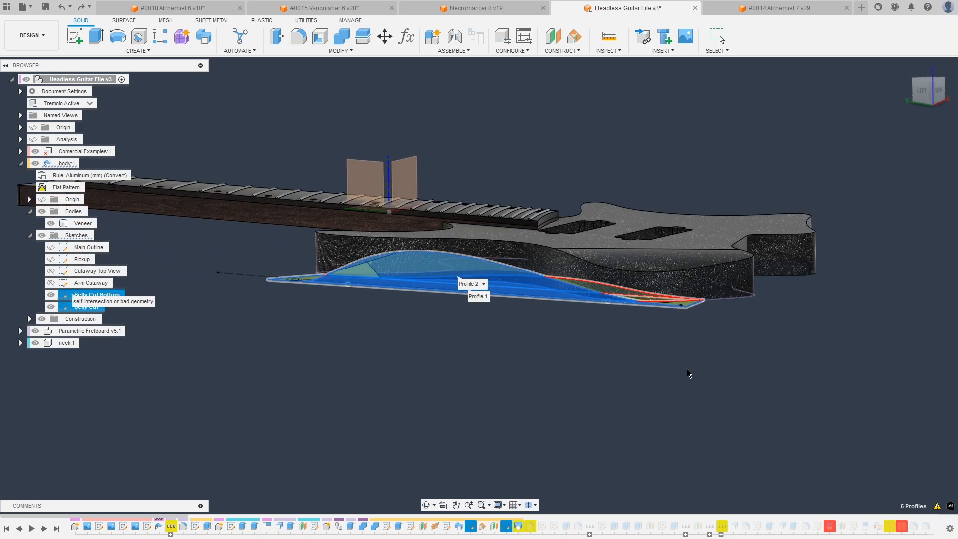
Step: Open the body edge fillet that follows the Belly Carve loft for editing and inspect its edges from several sides
{"action": "left_click", "coordinate": [721, 535]}
{"action": "double_click", "coordinate": [531, 526]}
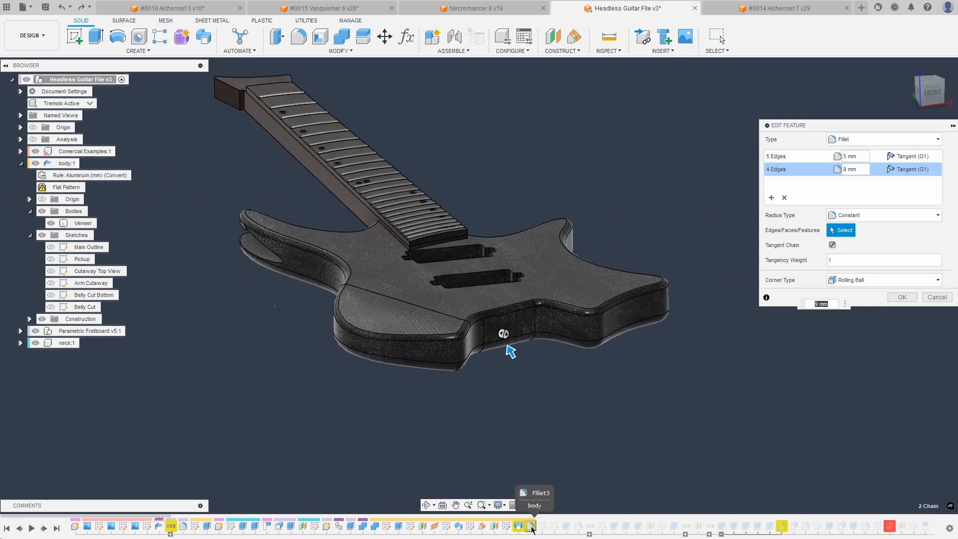
{"action": "middle_click_drag", "start_coordinate": [487, 394], "coordinate": [547, 325], "text": "shift"}
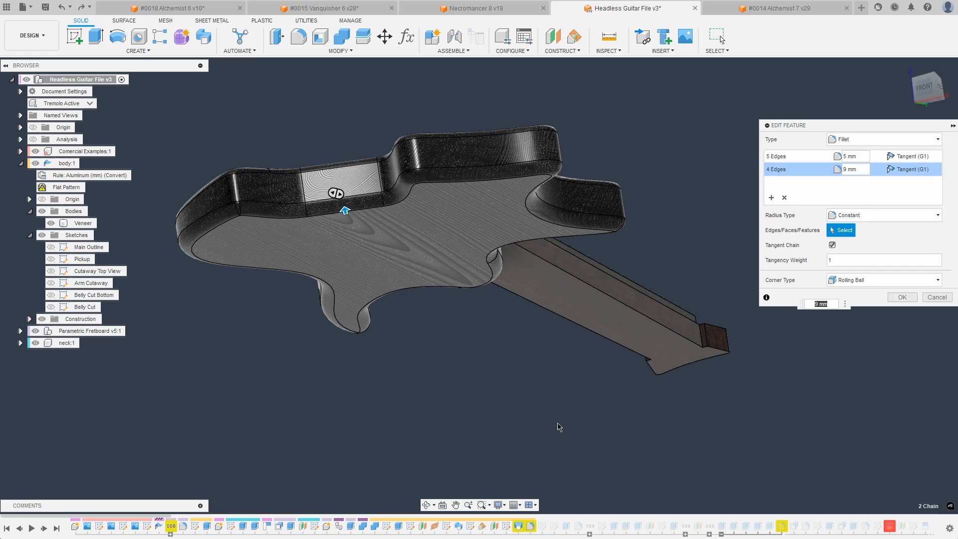
{"action": "middle_click_drag", "start_coordinate": [557, 427], "coordinate": [461, 398], "text": "shift"}
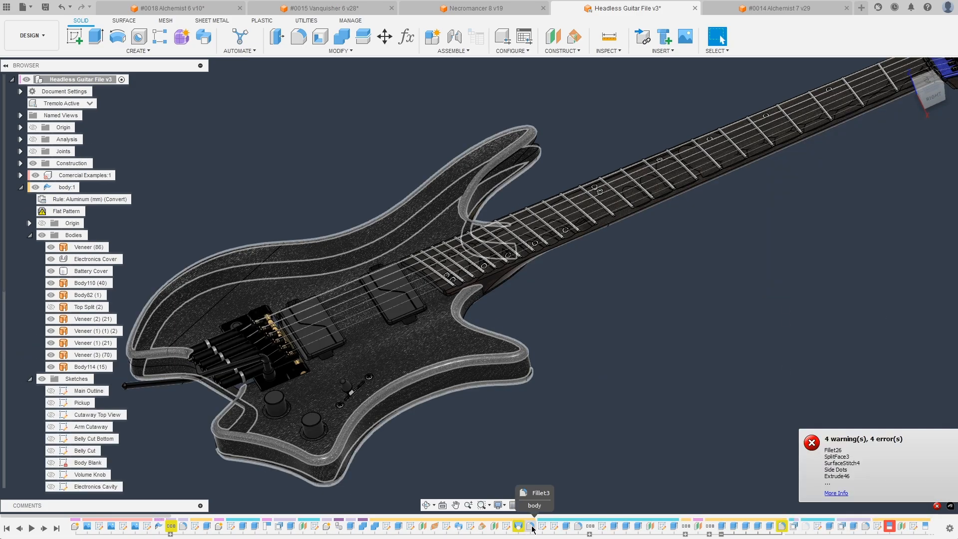
Step: Open the SplitFace3 feature for editing, inspect its back face and splitting curve at the neck joint, and close the edit and its error details
{"action": "scroll", "coordinate": [631, 390], "scroll_direction": "down", "scroll_amount": 3}
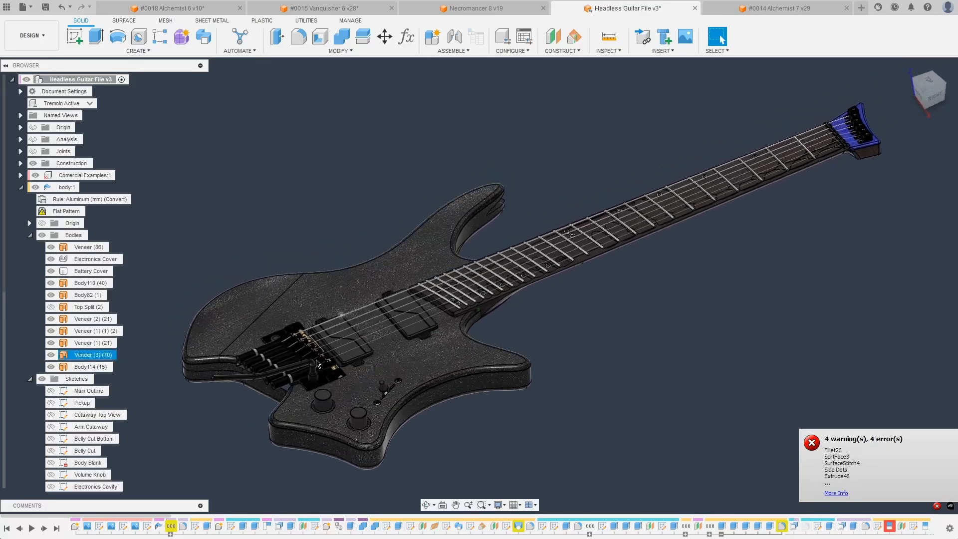
{"action": "scroll", "coordinate": [561, 525], "scroll_direction": "down", "scroll_amount": 5}
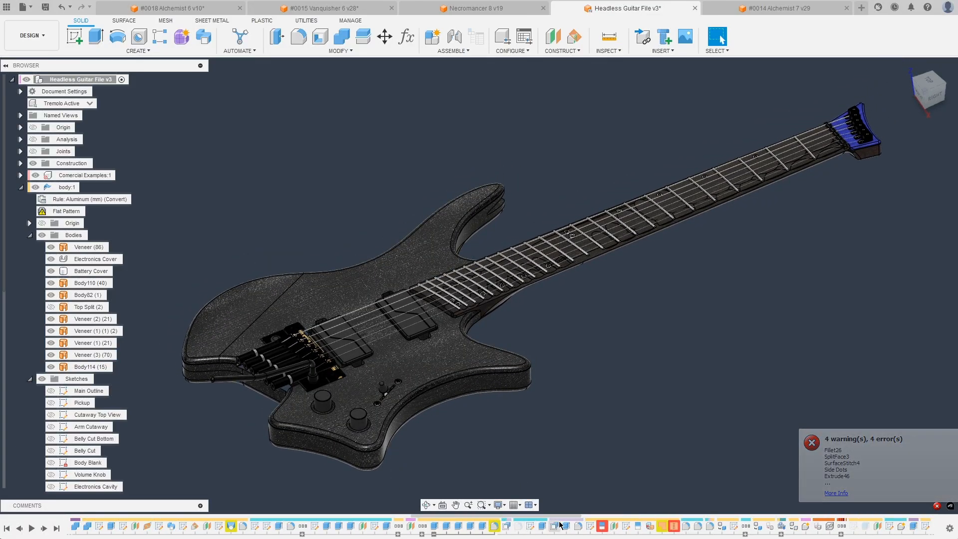
{"action": "scroll", "coordinate": [569, 529], "scroll_direction": "down", "scroll_amount": 2}
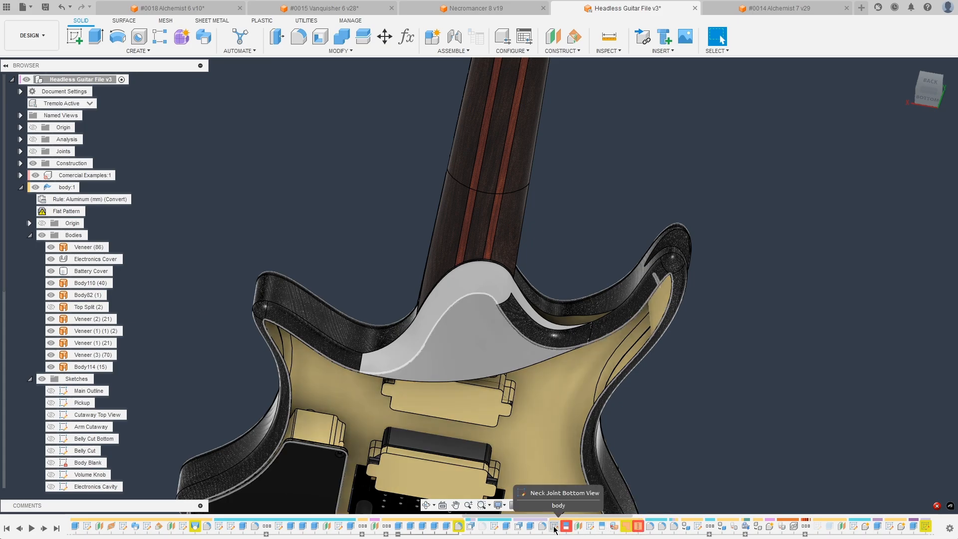
{"action": "left_click", "coordinate": [555, 527]}
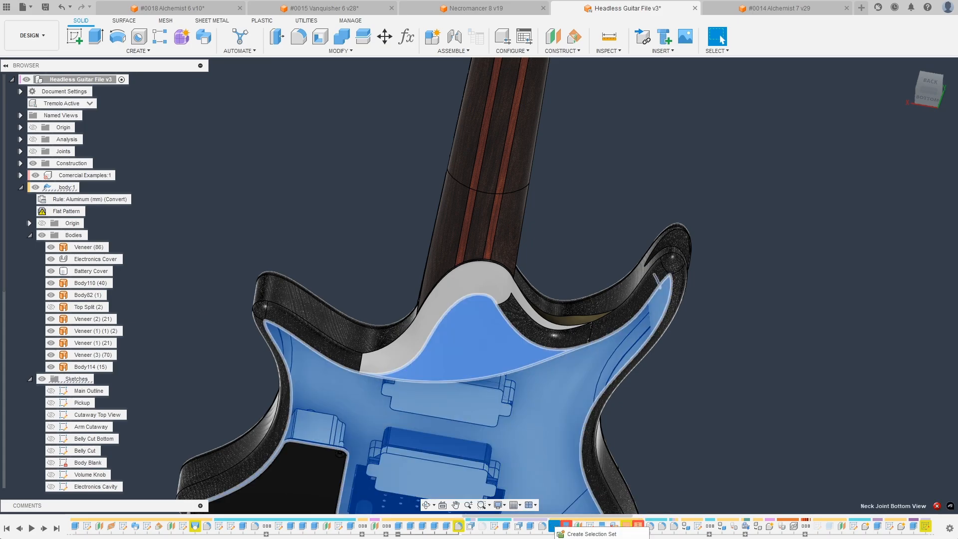
{"action": "left_click", "coordinate": [566, 529]}
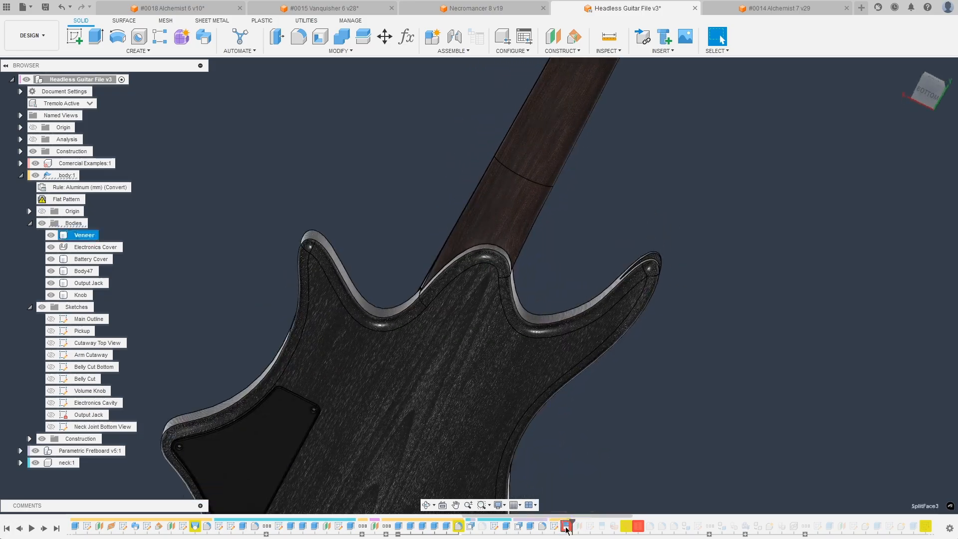
{"action": "double_click", "coordinate": [565, 529]}
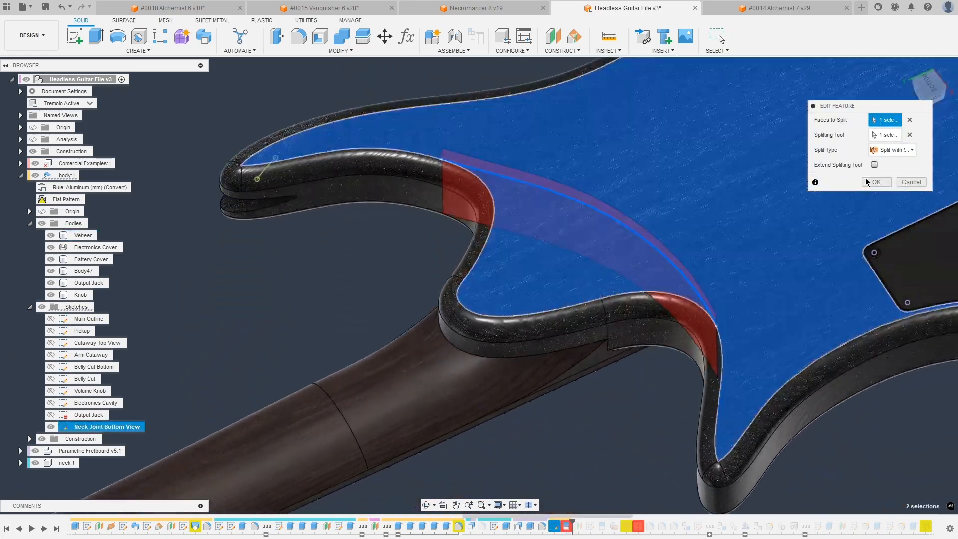
{"action": "left_click", "coordinate": [875, 181]}
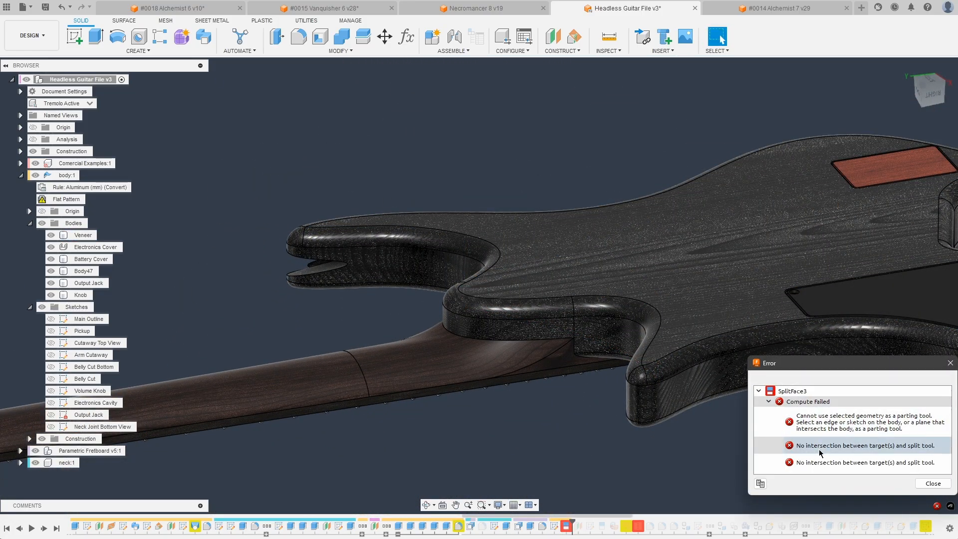
{"action": "left_click", "coordinate": [933, 484]}
Step: Edit the Neck Joint Bottom View sketch, adjusting the splitting curve's end to meet the edge of the body's back face, and finish the sketch
{"action": "double_click", "coordinate": [554, 526]}
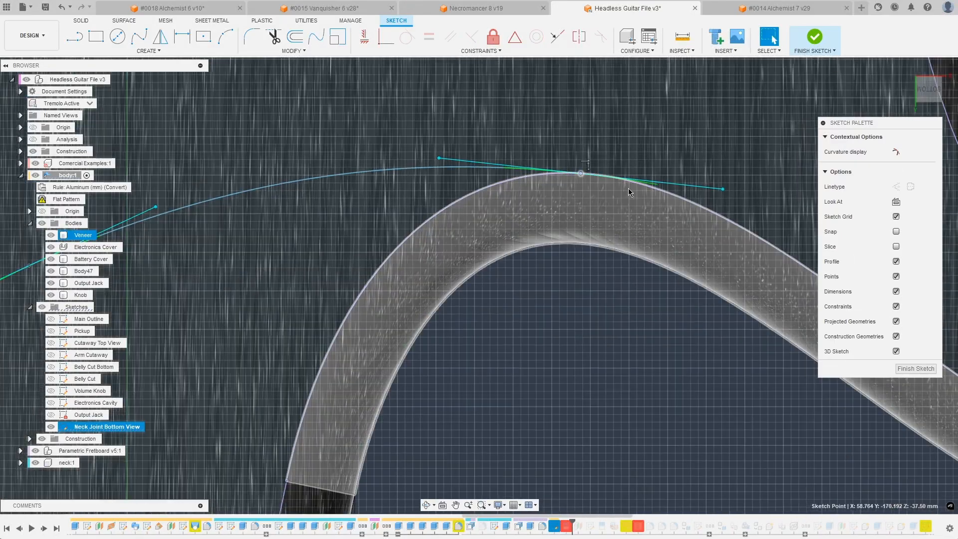
{"action": "scroll", "coordinate": [629, 193], "scroll_direction": "down", "scroll_amount": 5}
{"action": "scroll", "coordinate": [417, 291], "scroll_direction": "up", "scroll_amount": 6}
{"action": "scroll", "coordinate": [329, 339], "scroll_direction": "down", "scroll_amount": 7}
{"action": "left_click", "coordinate": [814, 39]}
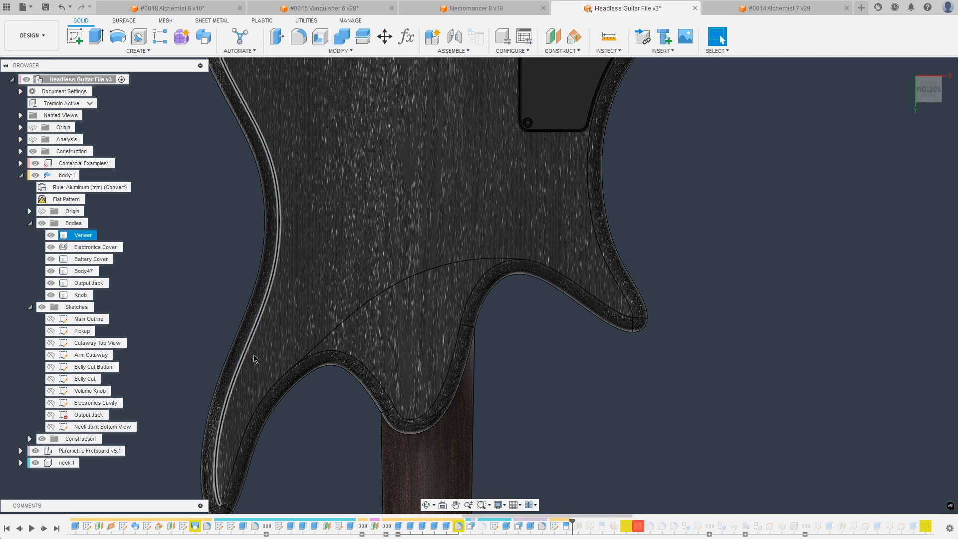
Step: Inspect the split on the body's back face and roll the timeline forward past the neck joint features to examine the carved heel
{"action": "left_click", "coordinate": [298, 361]}
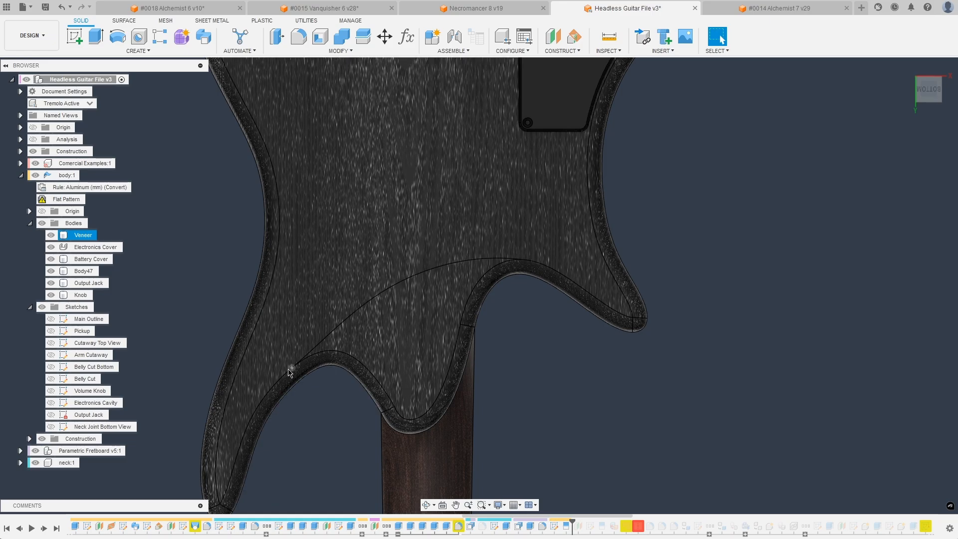
{"action": "middle_click_drag", "start_coordinate": [295, 389], "coordinate": [477, 365], "text": "shift"}
{"action": "left_click", "coordinate": [565, 526]}
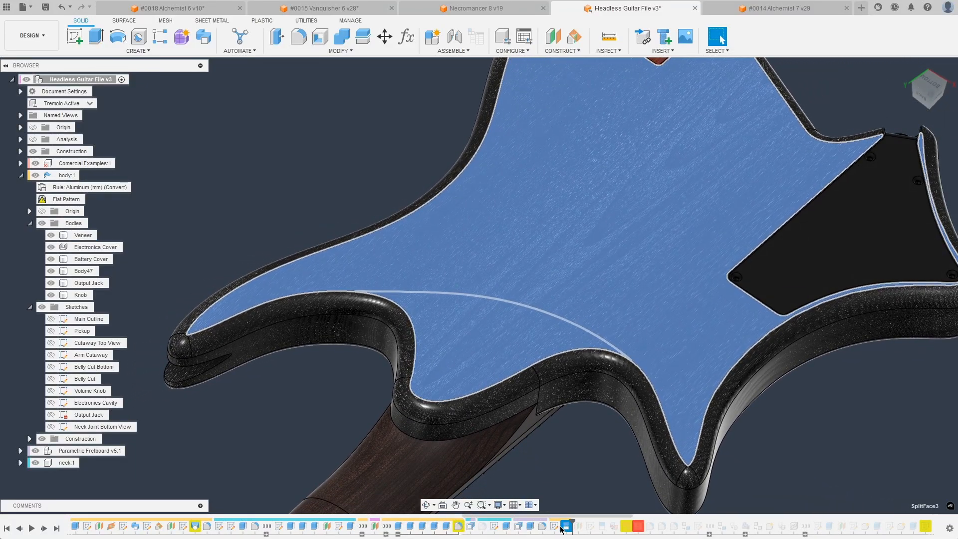
{"action": "left_click", "coordinate": [567, 487]}
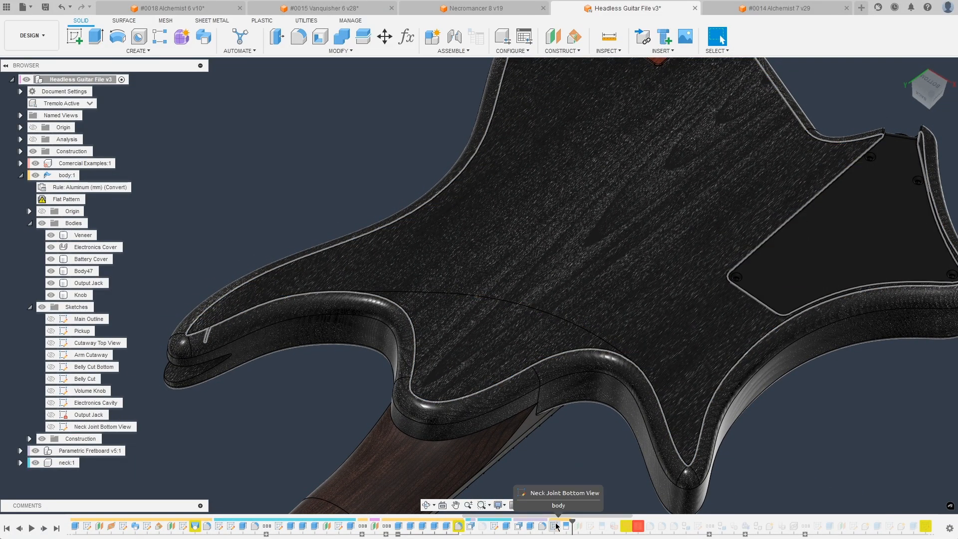
{"action": "left_click_drag", "start_coordinate": [580, 519], "coordinate": [656, 520]}
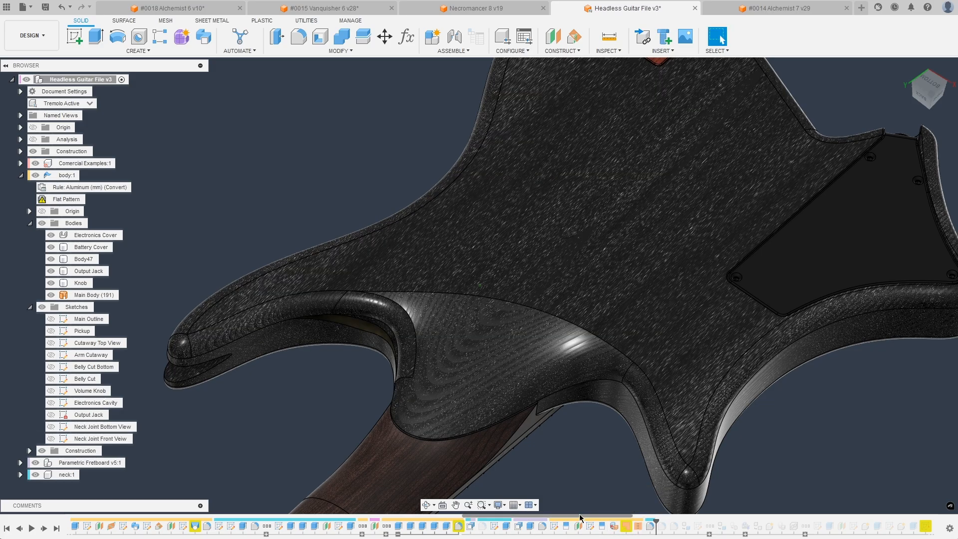
{"action": "mouse_move", "coordinate": [532, 491]}
{"action": "middle_mouse_down", "text": "shift"}
{"action": "mouse_move", "coordinate": [469, 415]}
{"action": "mouse_move", "coordinate": [423, 428]}
{"action": "mouse_move", "coordinate": [532, 491]}
{"action": "middle_mouse_up", "text": "shift"}
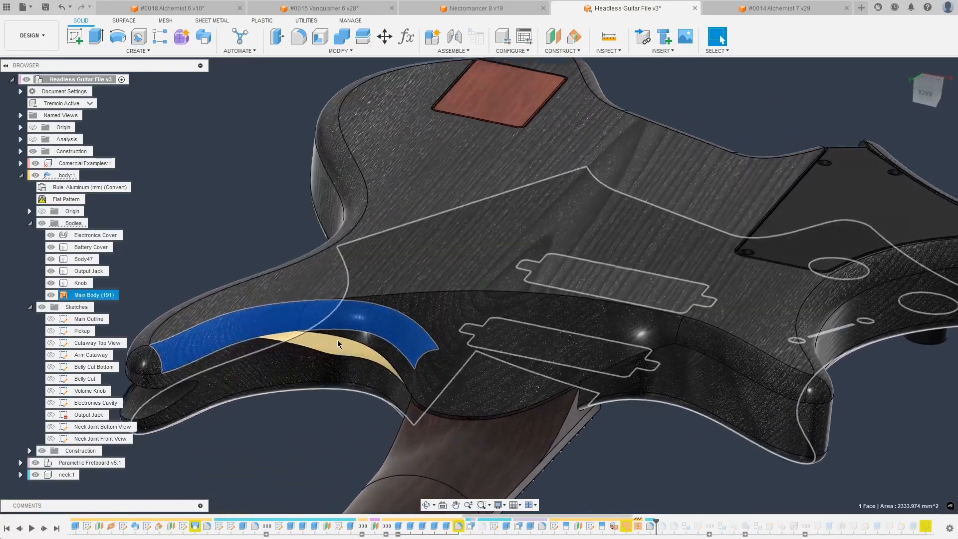
{"action": "left_click", "coordinate": [349, 455]}
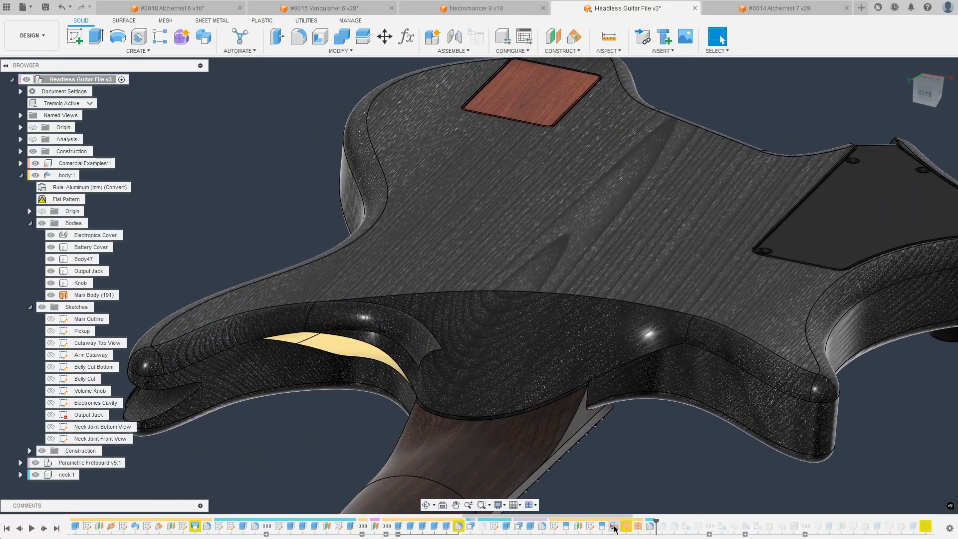
Step: Open the neck joint's delete-face feature for editing, inspect its selected faces around the heel, and cancel the edit
{"action": "double_click", "coordinate": [614, 526]}
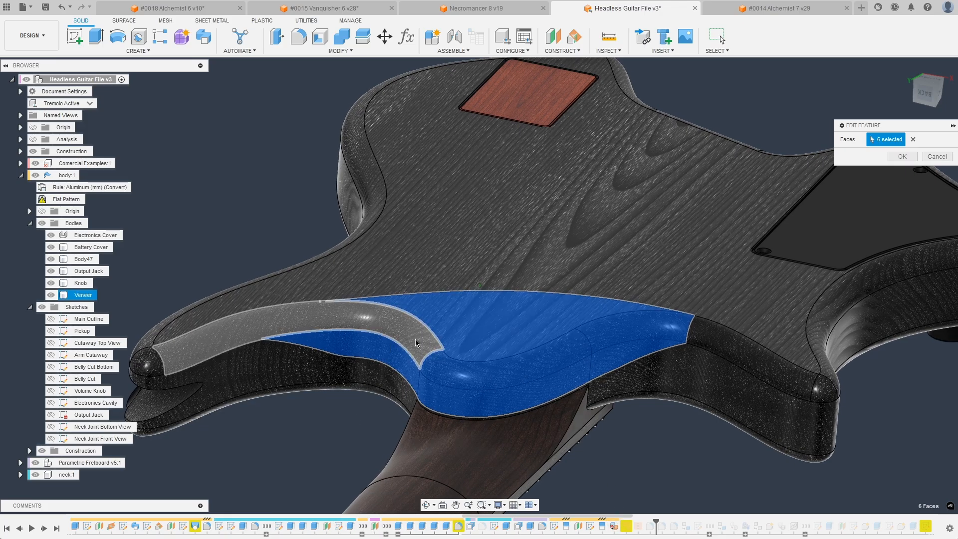
{"action": "middle_click_drag", "start_coordinate": [415, 342], "coordinate": [349, 311], "text": "shift"}
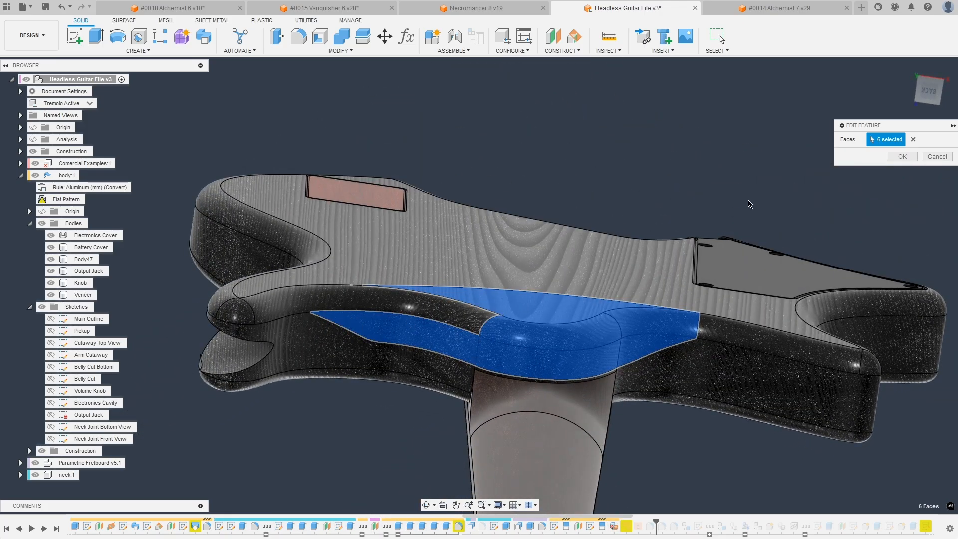
{"action": "left_click", "coordinate": [933, 159]}
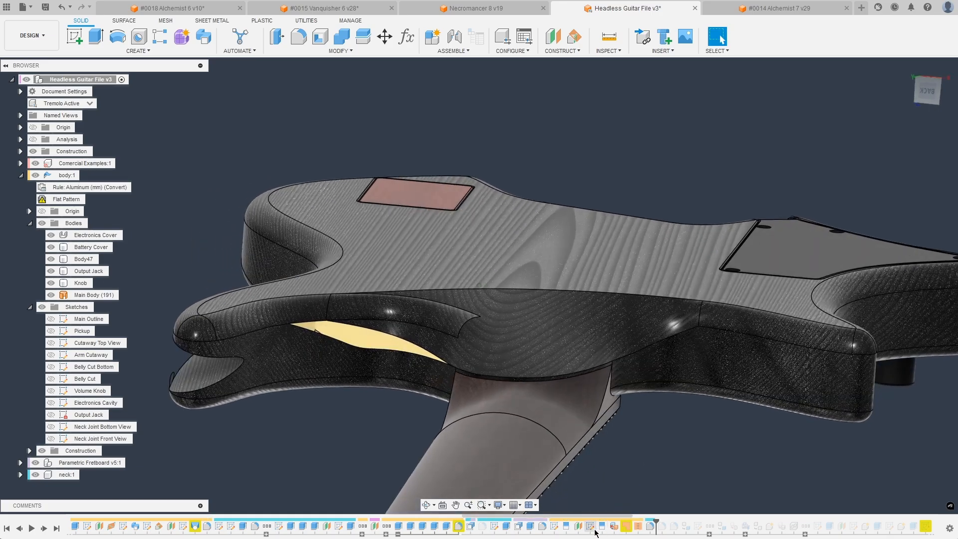
Step: Edit the Neck Joint Front Veiw sketch, making the upper ends of both short vertical lines coincident with the nearby projected points
{"action": "left_click", "coordinate": [588, 529]}
{"action": "double_click", "coordinate": [589, 529]}
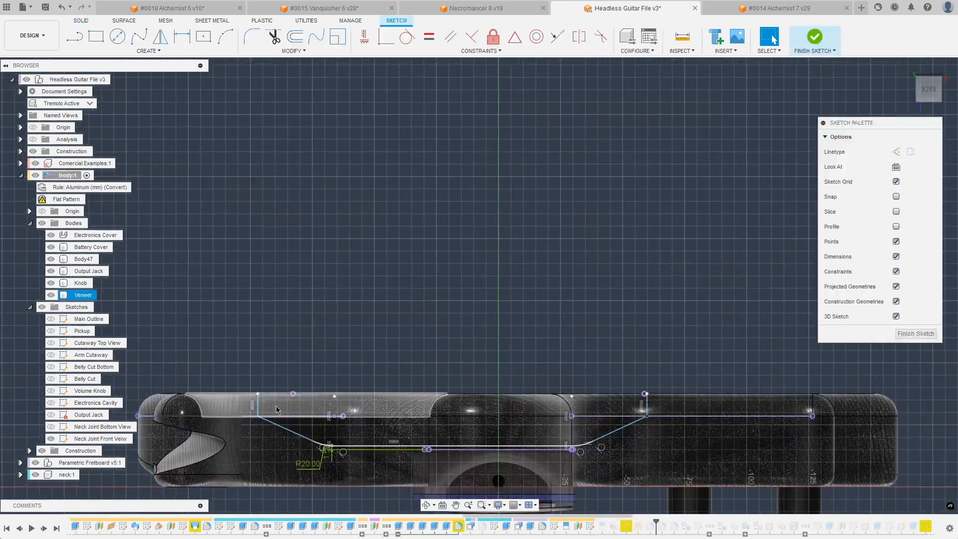
{"action": "left_click", "coordinate": [258, 394]}
{"action": "key", "text": "c"}
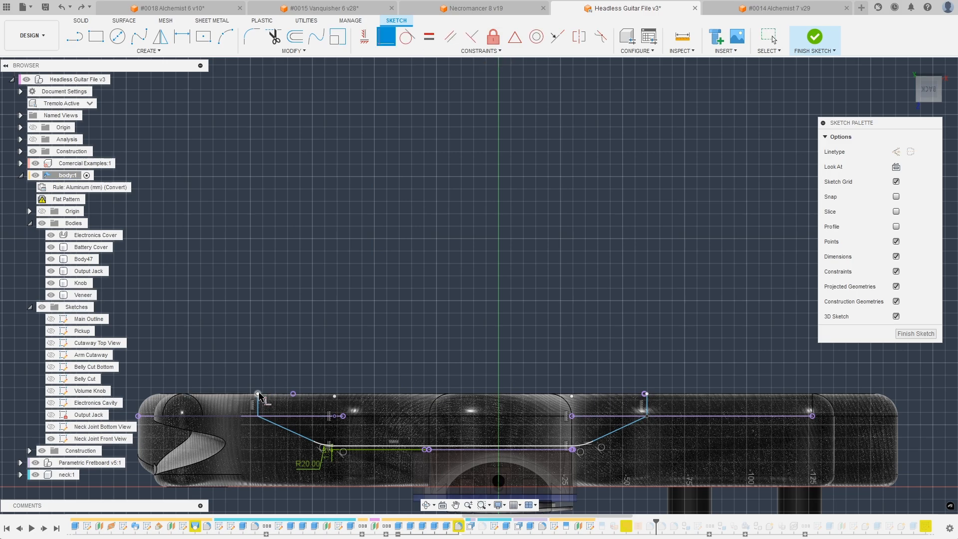
{"action": "left_click", "coordinate": [294, 394]}
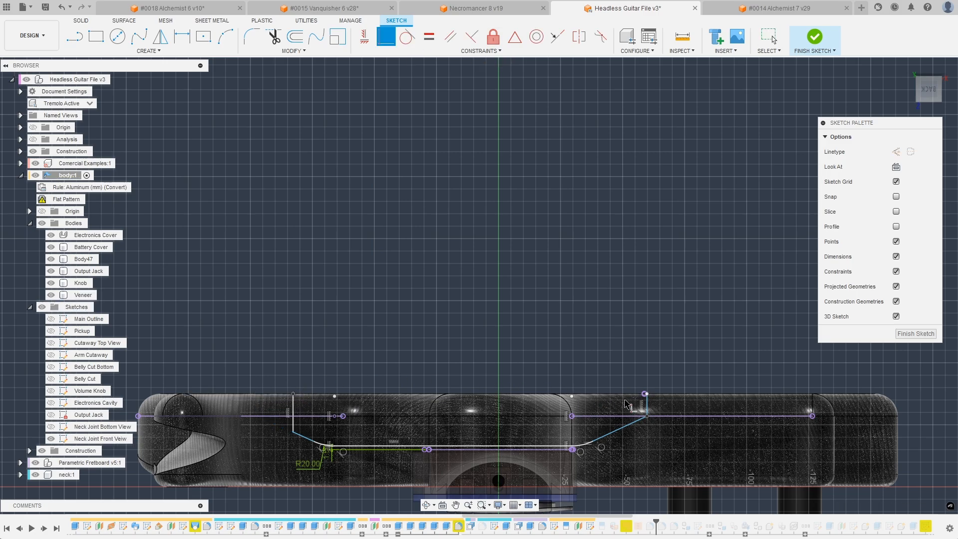
{"action": "left_click", "coordinate": [646, 395]}
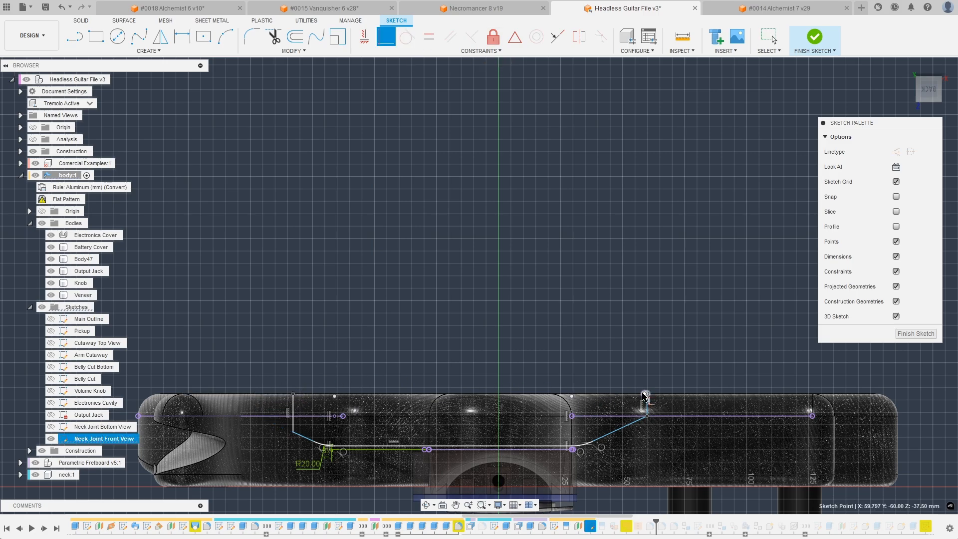
{"action": "left_click", "coordinate": [643, 393]}
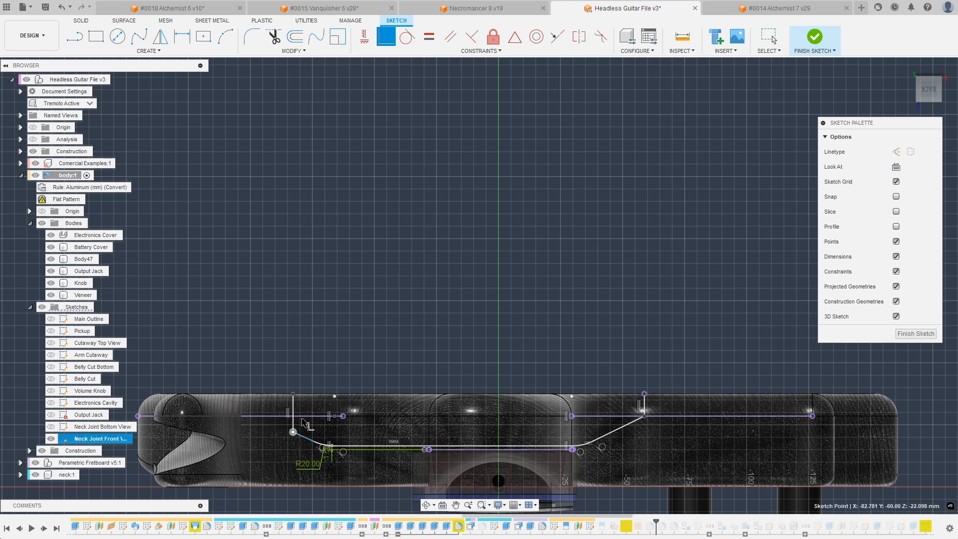
Step: Try to make the horn-side vertical line's lower end coincident with the projected horizontal line, and inspect the adjoining arc's constraints
{"action": "left_click", "coordinate": [305, 415]}
{"action": "scroll", "coordinate": [298, 442], "scroll_direction": "up", "scroll_amount": 3}
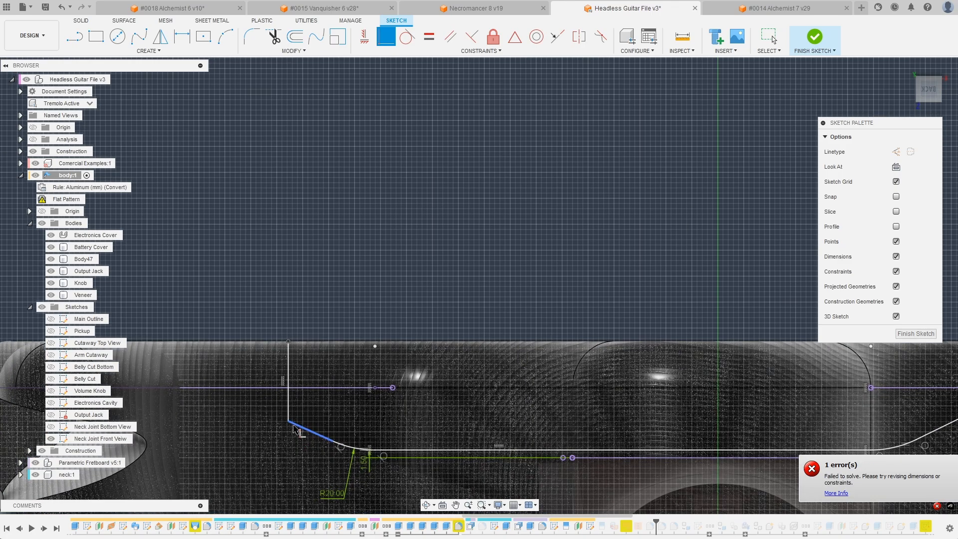
{"action": "scroll", "coordinate": [298, 410], "scroll_direction": "down", "scroll_amount": 3}
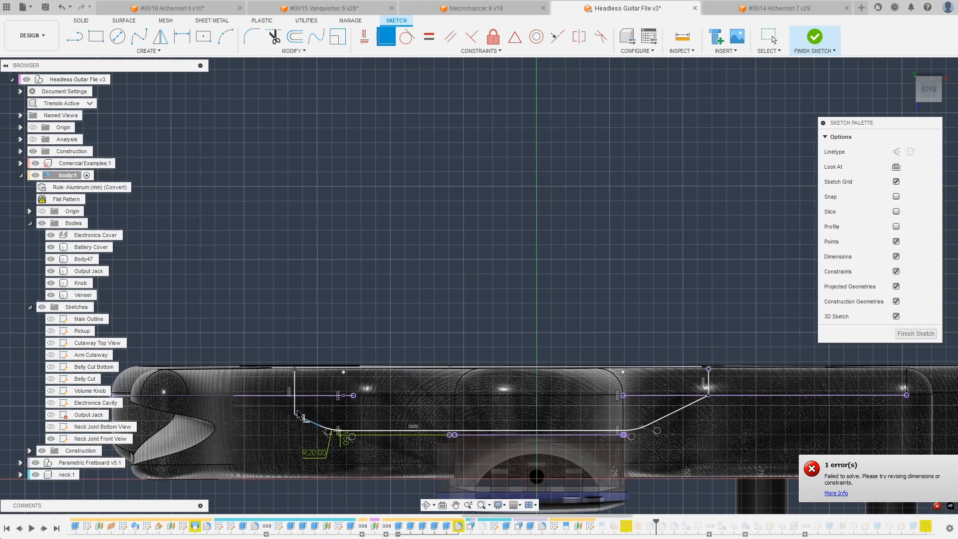
{"action": "mouse_move", "coordinate": [343, 373]}
{"action": "middle_mouse_down", "text": "shift"}
{"action": "mouse_move", "coordinate": [277, 413]}
{"action": "mouse_move", "coordinate": [282, 384]}
{"action": "mouse_move", "coordinate": [348, 413]}
{"action": "middle_mouse_up", "text": "shift"}
{"action": "scroll", "coordinate": [349, 409], "scroll_direction": "up", "scroll_amount": 5}
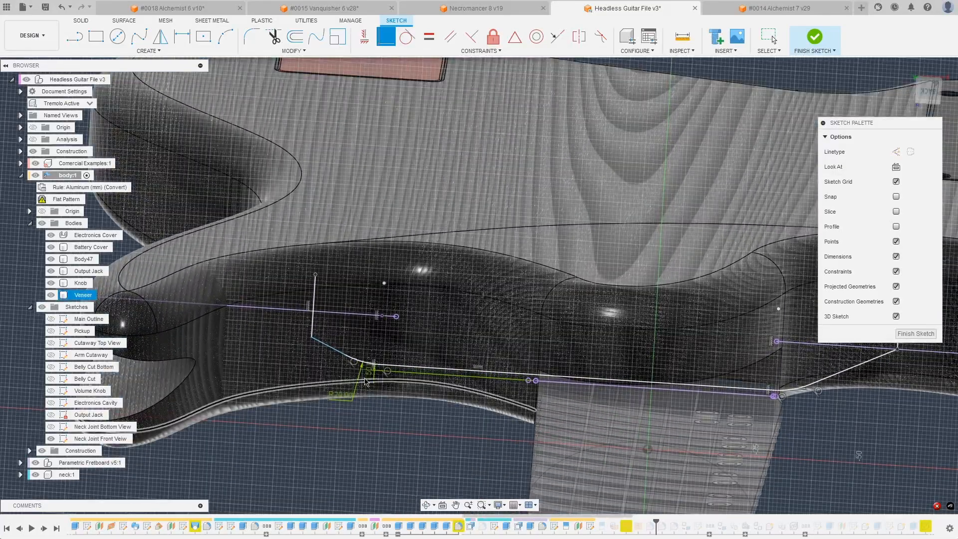
{"action": "scroll", "coordinate": [377, 367], "scroll_direction": "up", "scroll_amount": 3}
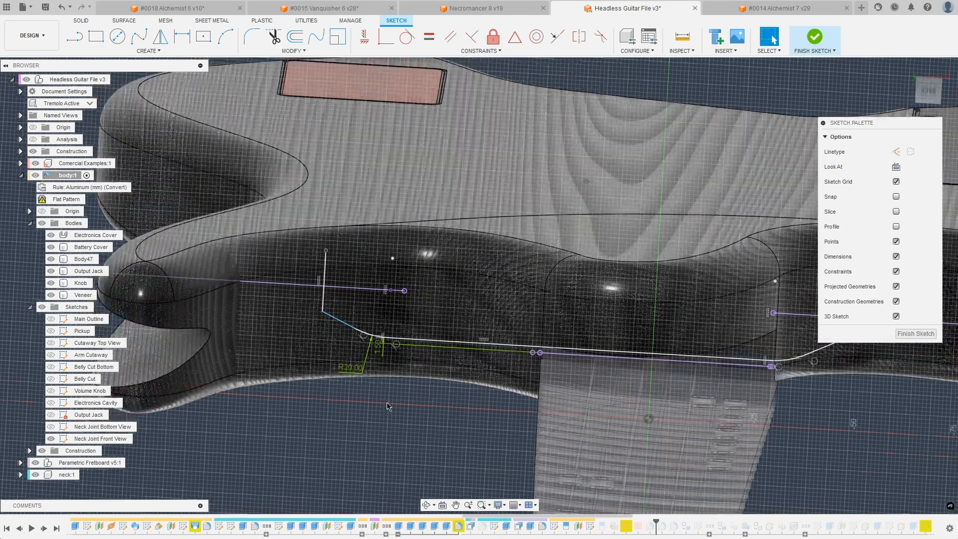
{"action": "left_click", "coordinate": [320, 303]}
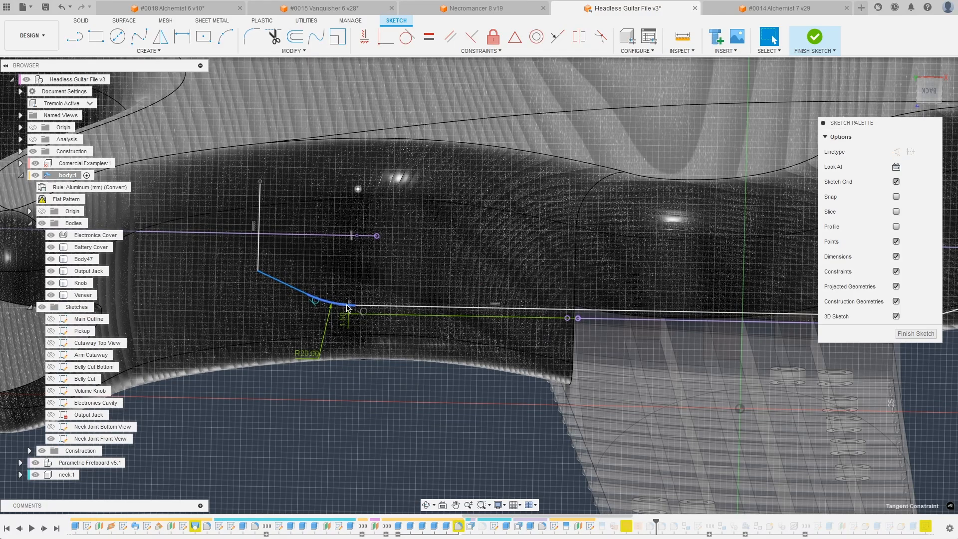
{"action": "middle_click_drag", "start_coordinate": [330, 303], "coordinate": [327, 300], "text": "shift"}
{"action": "key", "text": "Escape"}
Step: Move the R20 arc's end next to the neck, make the sloped line's outer corner coincident with the projected horizontal line, and finish the sketch
{"action": "left_click_drag", "start_coordinate": [349, 302], "coordinate": [559, 308]}
{"action": "key", "text": "h"}
{"action": "left_click", "coordinate": [559, 308]}
{"action": "left_click", "coordinate": [565, 315]}
{"action": "scroll", "coordinate": [482, 401], "scroll_direction": "down", "scroll_amount": 3}
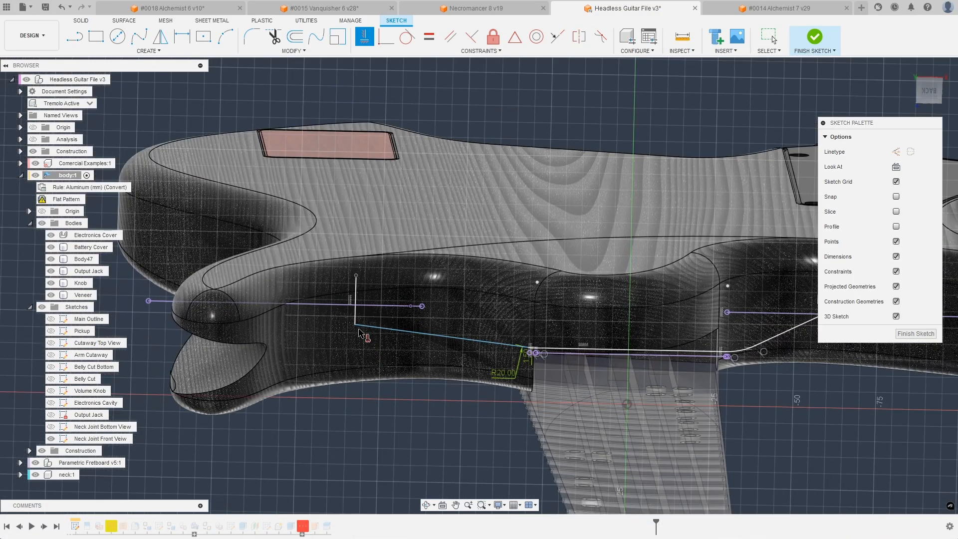
{"action": "left_click", "coordinate": [355, 325]}
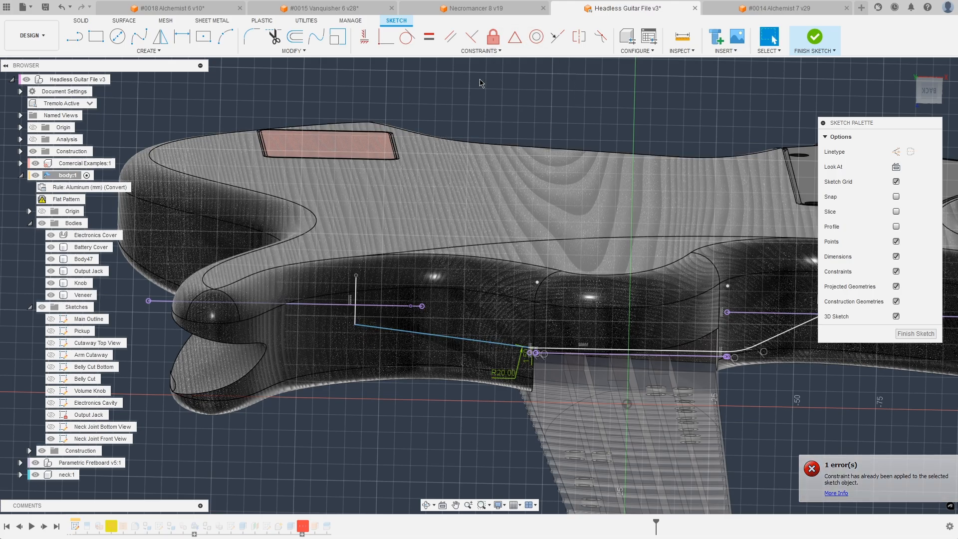
{"action": "key", "text": "Escape"}
{"action": "scroll", "coordinate": [374, 426], "scroll_direction": "down", "scroll_amount": 3}
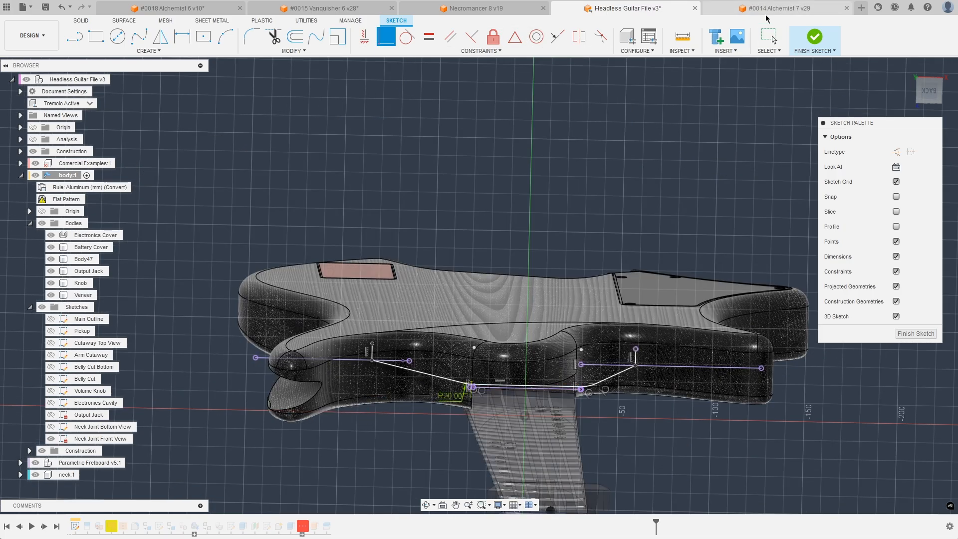
{"action": "left_click", "coordinate": [815, 37]}
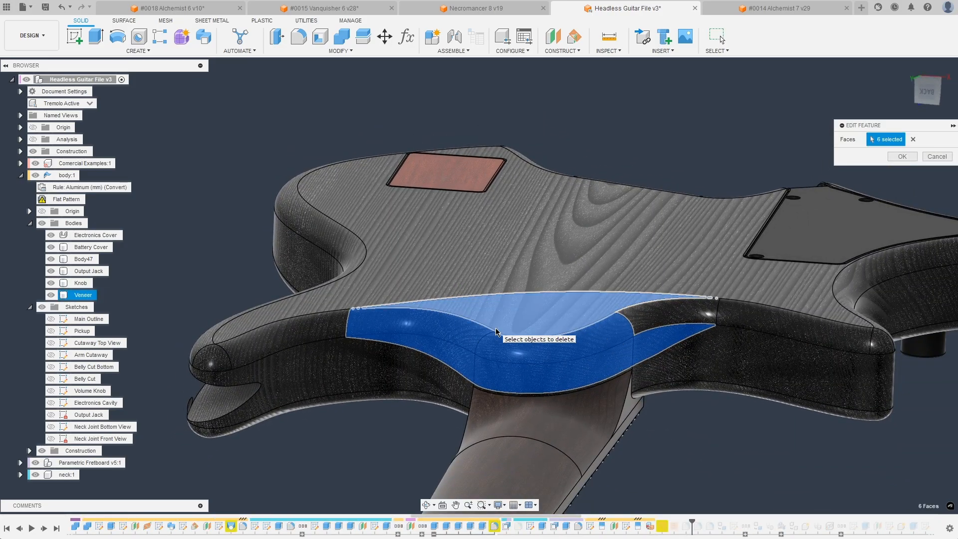
Step: Add the missing cutaway fillet face to the neck joint's delete-face selection so seven faces are selected, and confirm the feature
{"action": "middle_click_drag", "start_coordinate": [519, 325], "coordinate": [524, 379], "text": "shift"}
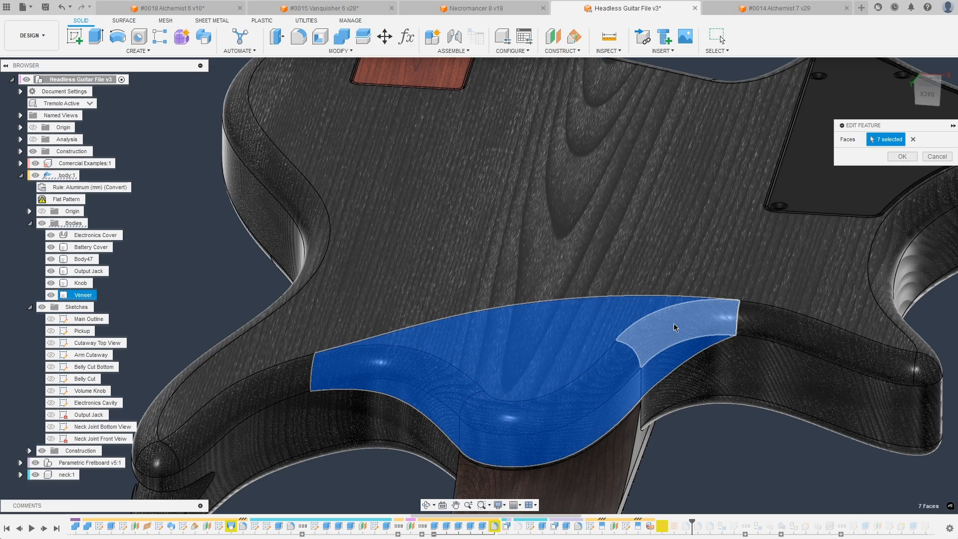
{"action": "left_click", "coordinate": [762, 329]}
{"action": "middle_click_drag", "start_coordinate": [762, 329], "coordinate": [742, 340], "text": "shift"}
{"action": "left_click", "coordinate": [744, 325]}
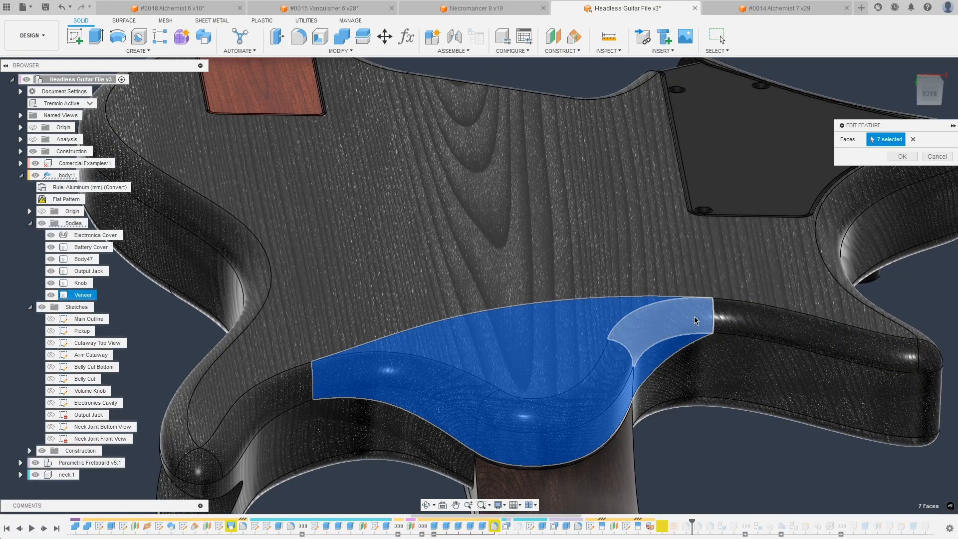
{"action": "left_click", "coordinate": [695, 321]}
{"action": "middle_click_drag", "start_coordinate": [877, 269], "coordinate": [904, 194], "text": "shift"}
{"action": "left_click", "coordinate": [911, 160]}
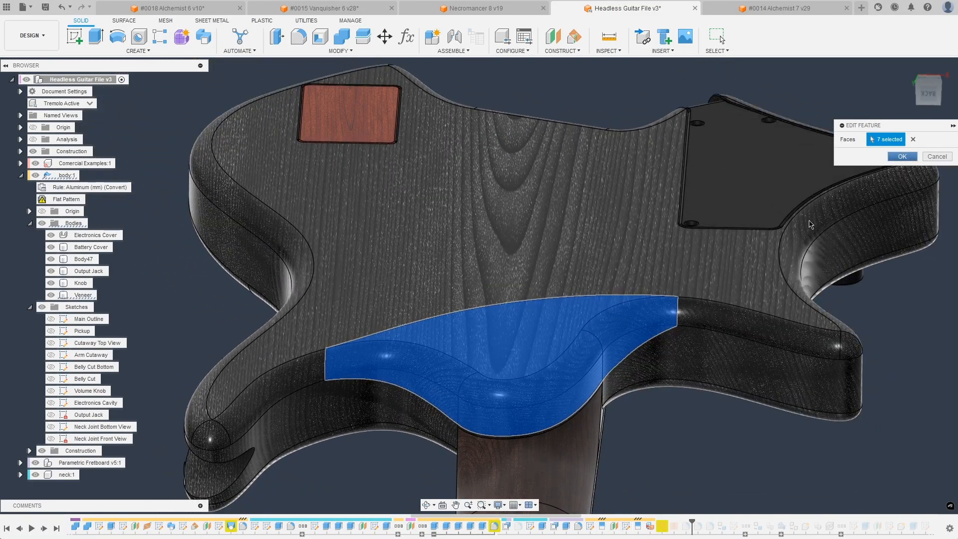
Step: Open the neck joint's surface patch for editing, check its boundary edges, and confirm it with the New Body operation
{"action": "middle_click_drag", "start_coordinate": [667, 501], "coordinate": [322, 294], "text": "shift"}
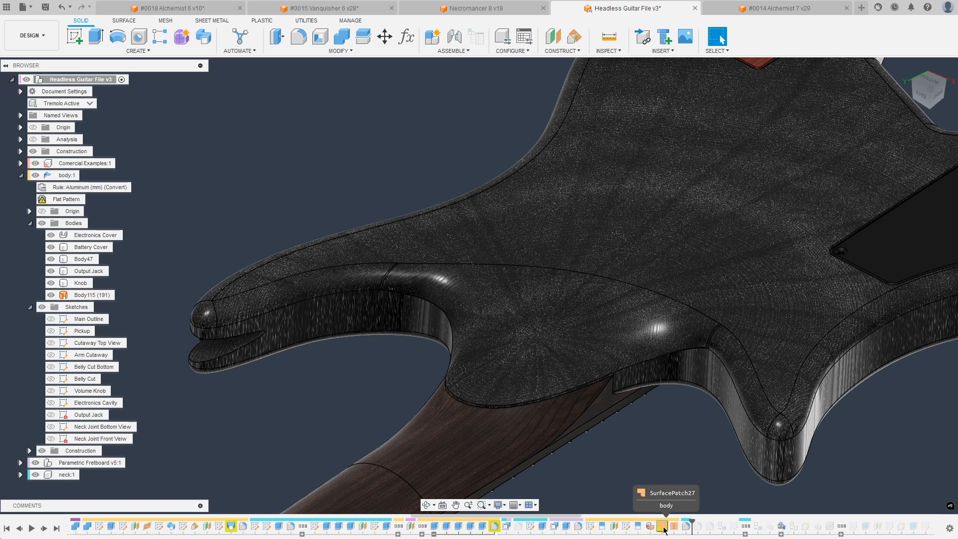
{"action": "double_click", "coordinate": [663, 527]}
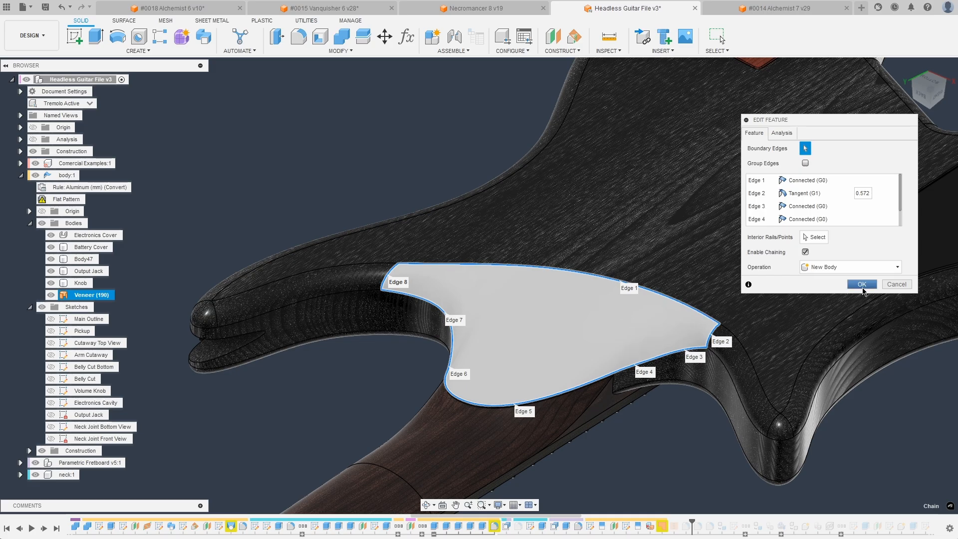
{"action": "key", "text": "Return"}
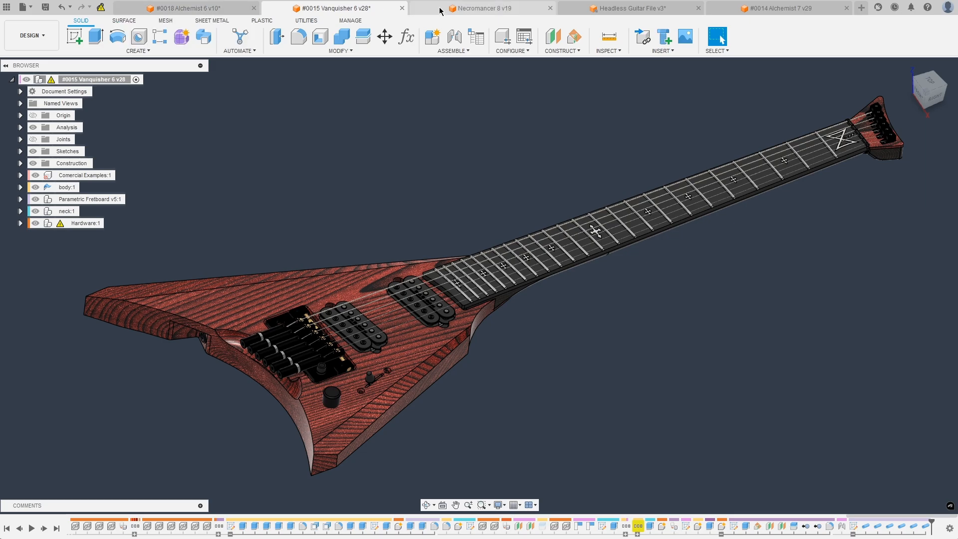
Step: Inspect the #0014 Alchemist 7 model from front and back, and look up the command for inserting a decal
{"action": "left_click", "coordinate": [486, 10]}
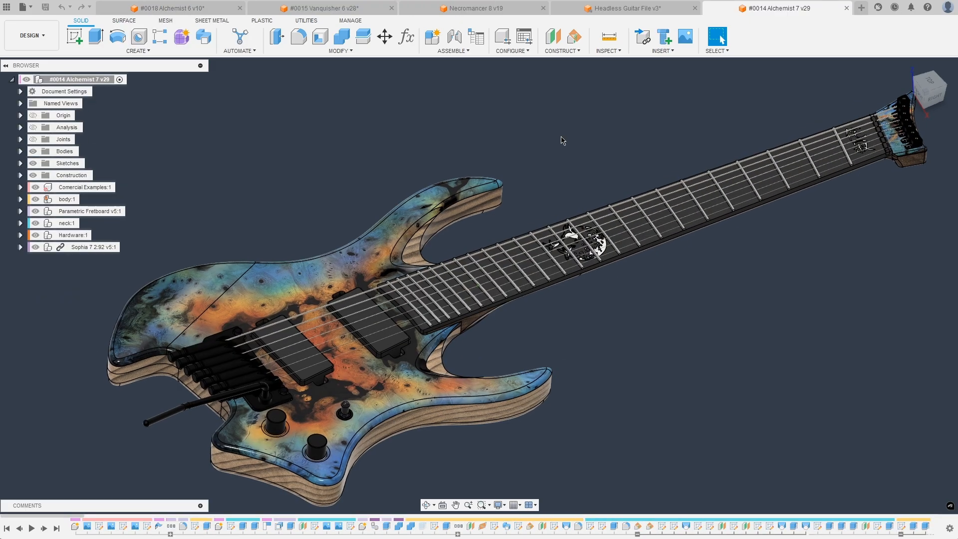
{"action": "middle_click_drag", "start_coordinate": [562, 139], "coordinate": [518, 364], "text": "shift"}
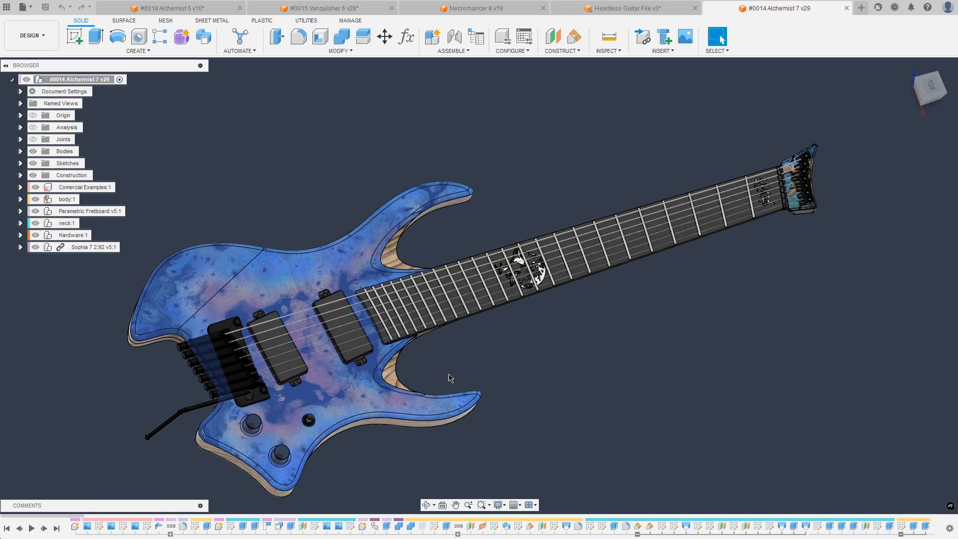
{"action": "middle_click_drag", "start_coordinate": [374, 462], "coordinate": [468, 286], "text": "shift"}
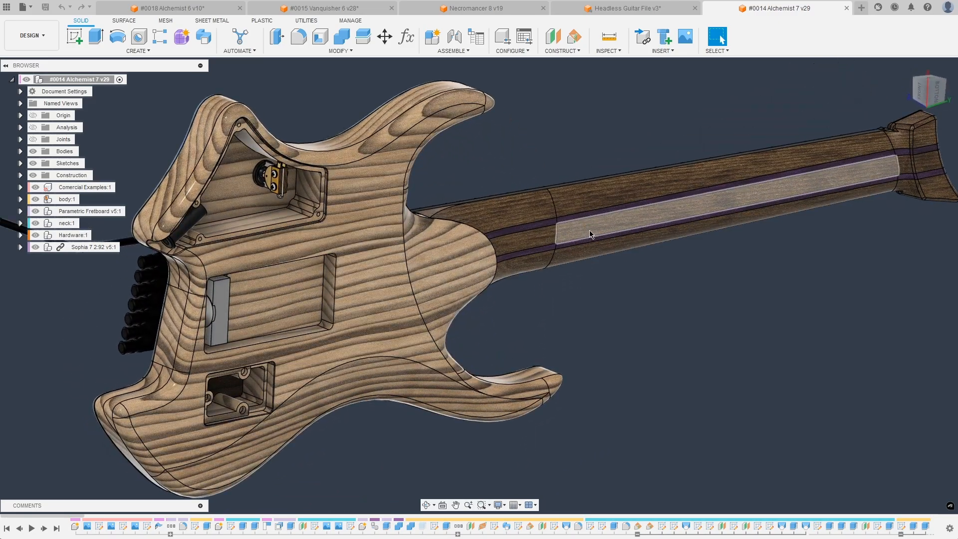
{"action": "middle_click_drag", "start_coordinate": [563, 357], "coordinate": [581, 320], "text": "shift"}
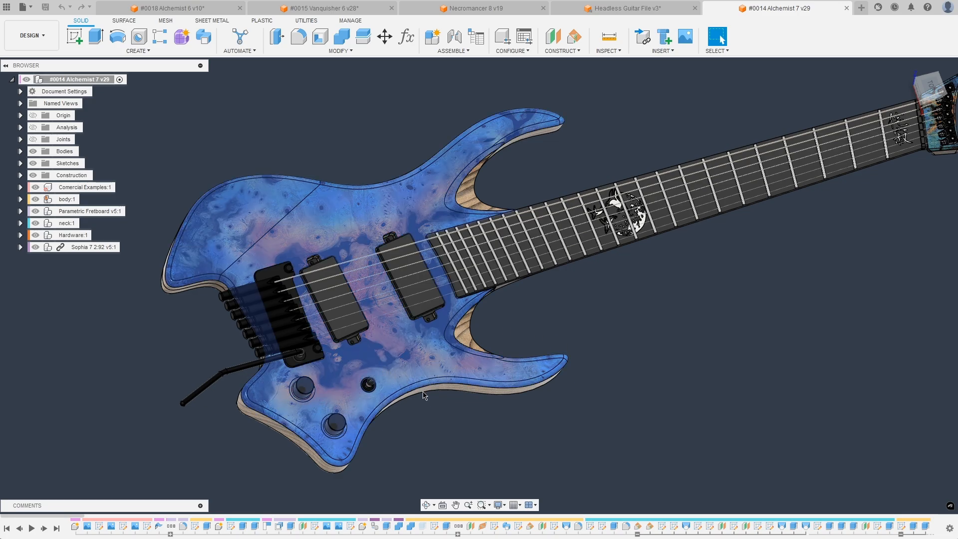
{"action": "scroll", "coordinate": [605, 526], "scroll_direction": "down", "scroll_amount": 5}
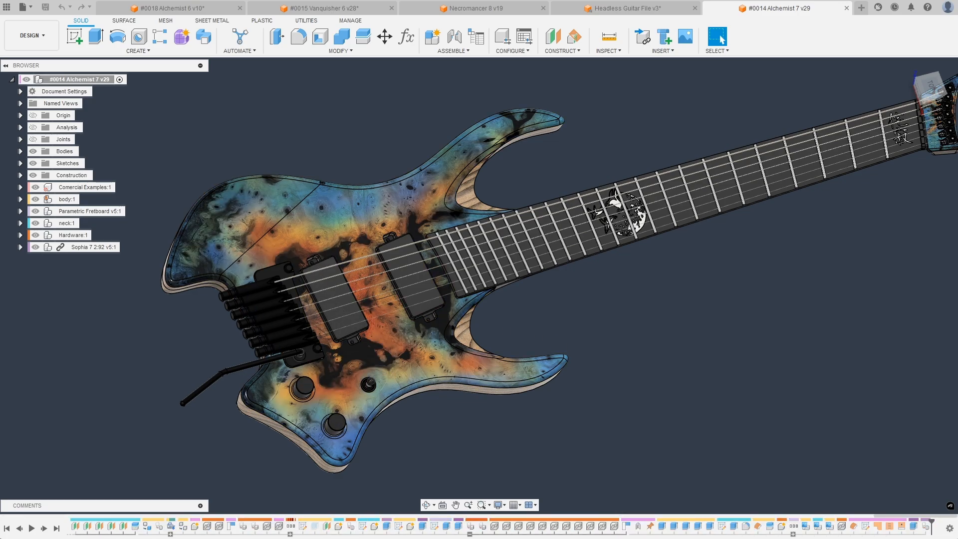
{"action": "left_click", "coordinate": [661, 50]}
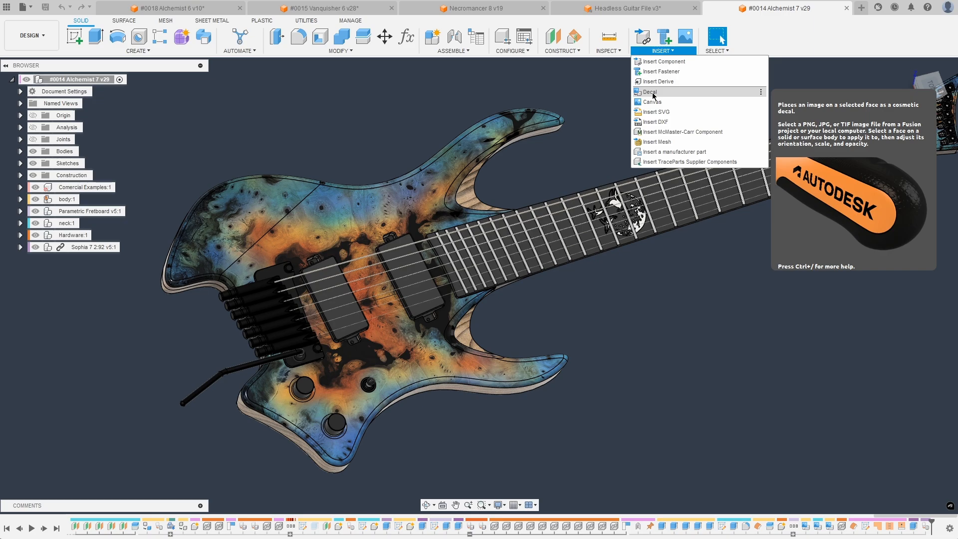
{"action": "left_click", "coordinate": [605, 103]}
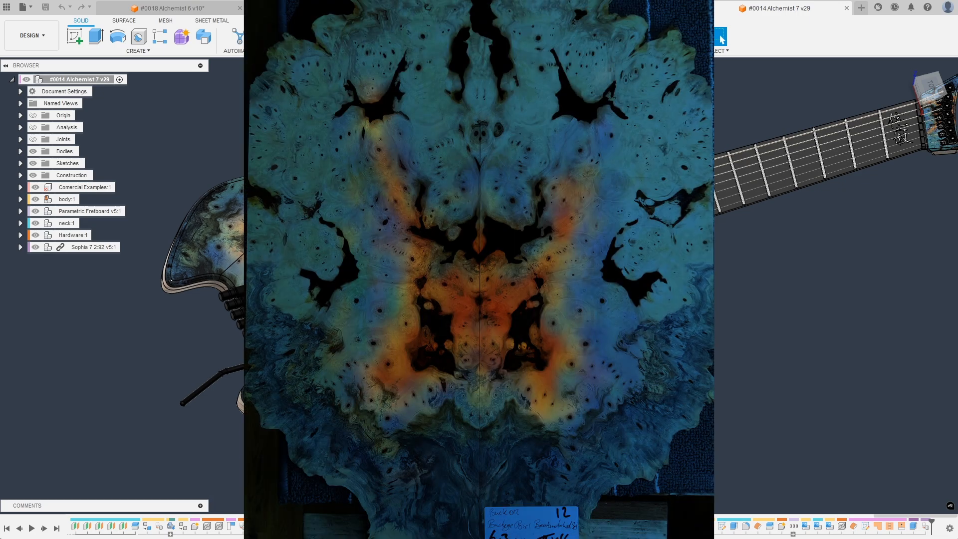
Step: Edit the body-top decal of the Alchemist 7, shifting its image about -8.9 mm in X and -0.6 mm in Y
{"action": "double_click", "coordinate": [808, 526]}
{"action": "middle_click_drag", "start_coordinate": [367, 402], "coordinate": [327, 354], "text": "shift"}
{"action": "scroll", "coordinate": [467, 273], "scroll_direction": "up", "scroll_amount": 3}
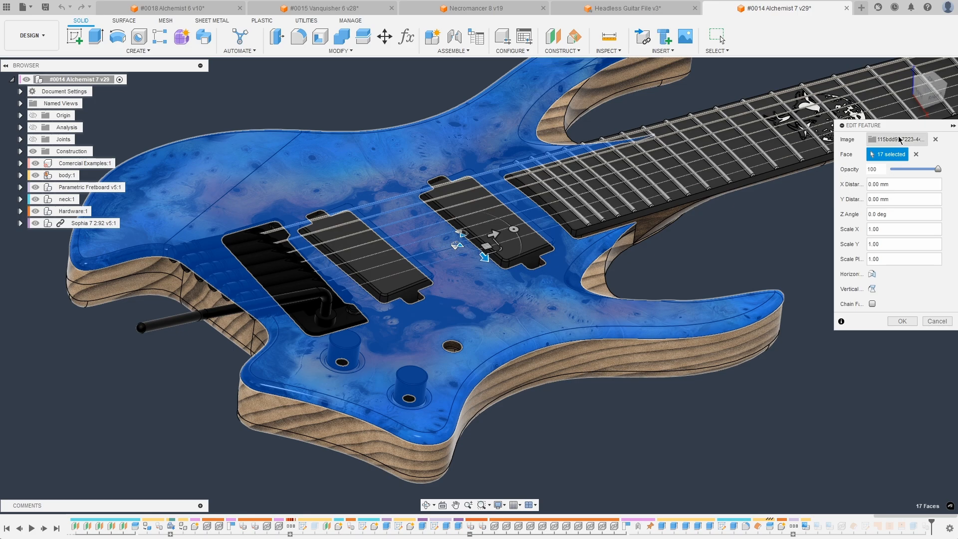
{"action": "middle_click_drag", "start_coordinate": [479, 245], "coordinate": [486, 299], "text": "shift"}
{"action": "left_click_drag", "start_coordinate": [491, 252], "coordinate": [480, 244]}
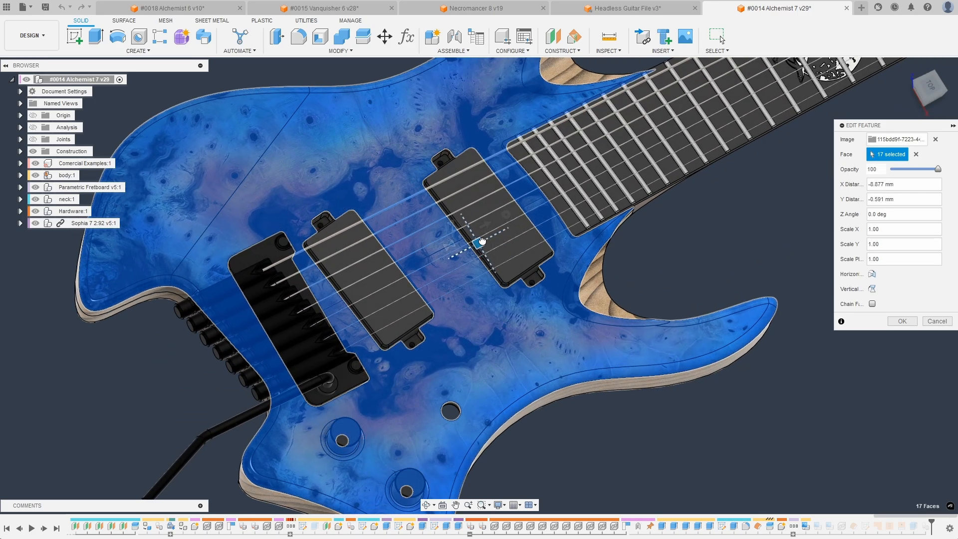
{"action": "left_click", "coordinate": [902, 321]}
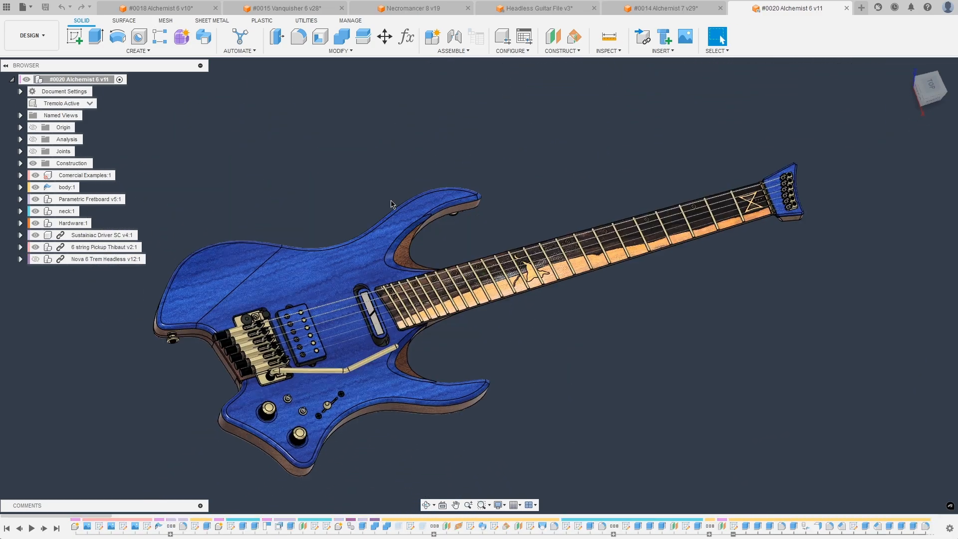
Step: Examine the #0020 Alchemist 6 model from above, focusing on the wood image and inlays of its fretboard
{"action": "middle_click_drag", "start_coordinate": [246, 197], "coordinate": [581, 335], "text": "shift"}
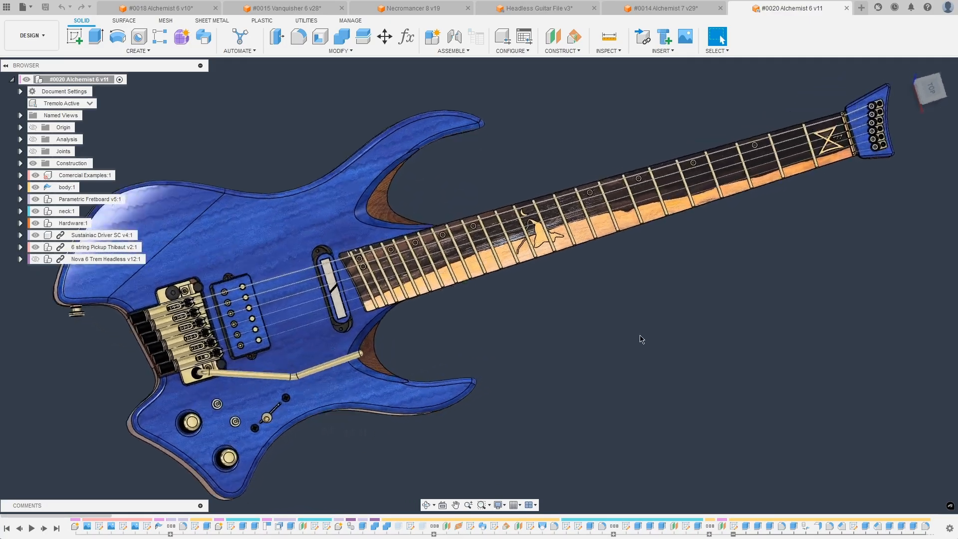
{"action": "scroll", "coordinate": [416, 310], "scroll_direction": "up", "scroll_amount": 6}
{"action": "middle_click_drag", "start_coordinate": [416, 310], "coordinate": [398, 424], "text": "shift"}
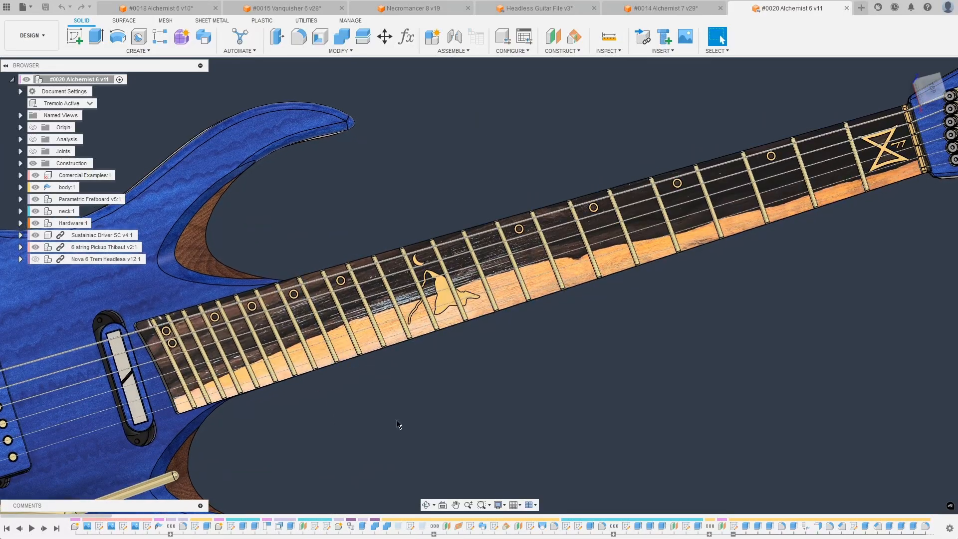
Step: Edit the fretboard decal of the Alchemist 6, shifting its image about -8.8 mm in X and 0.5 mm in Y
{"action": "scroll", "coordinate": [703, 530], "scroll_direction": "down", "scroll_amount": 10}
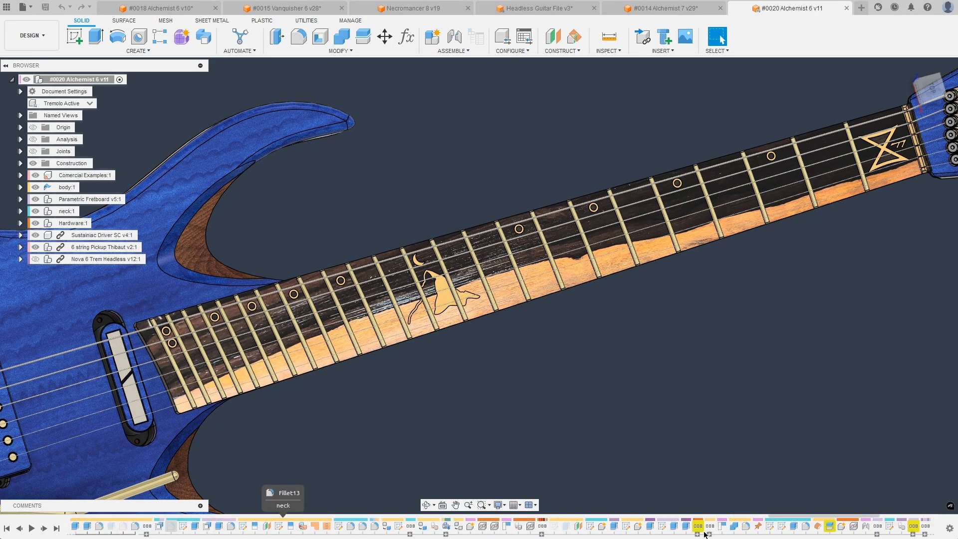
{"action": "double_click", "coordinate": [926, 526]}
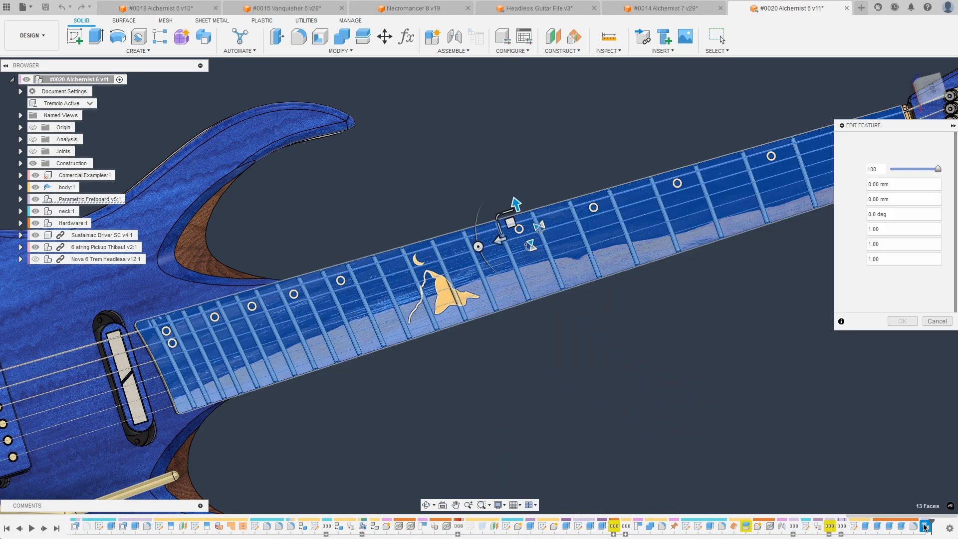
{"action": "scroll", "coordinate": [479, 281], "scroll_direction": "down", "scroll_amount": 2}
{"action": "scroll", "coordinate": [209, 341], "scroll_direction": "down", "scroll_amount": 1}
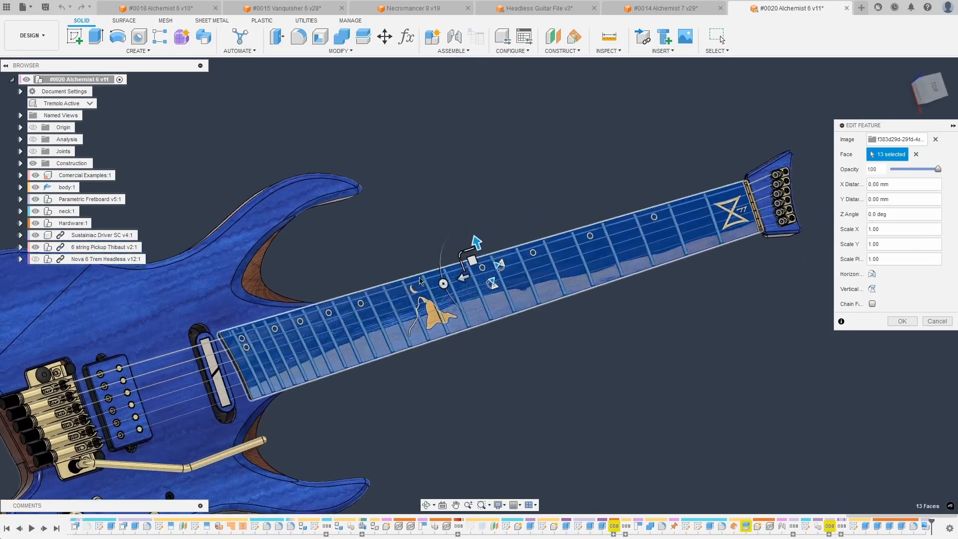
{"action": "scroll", "coordinate": [250, 364], "scroll_direction": "up", "scroll_amount": 3}
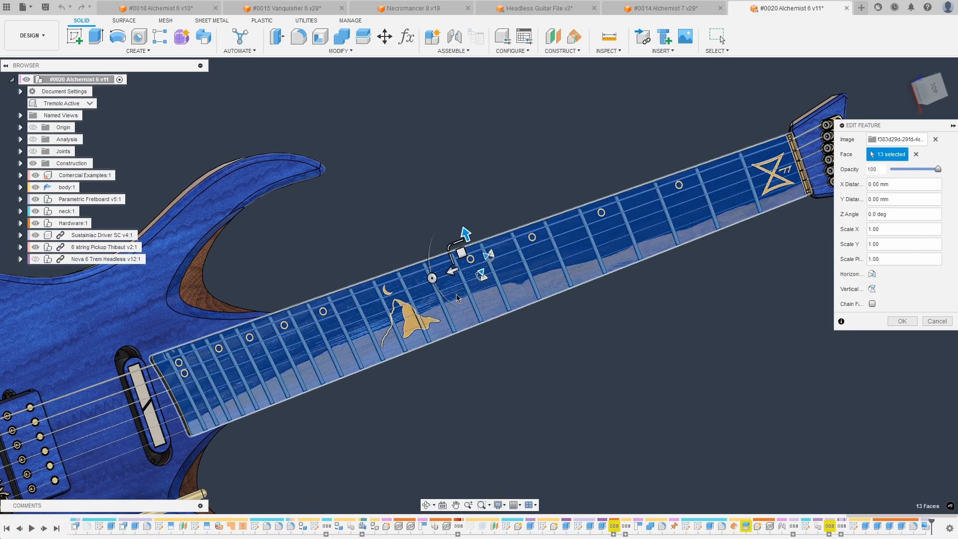
{"action": "mouse_move", "coordinate": [461, 253]}
{"action": "left_mouse_down"}
{"action": "mouse_move", "coordinate": [469, 272]}
{"action": "mouse_move", "coordinate": [465, 264]}
{"action": "left_mouse_up"}
{"action": "scroll", "coordinate": [394, 323], "scroll_direction": "down", "scroll_amount": 1}
{"action": "scroll", "coordinate": [394, 323], "scroll_direction": "down", "scroll_amount": 2}
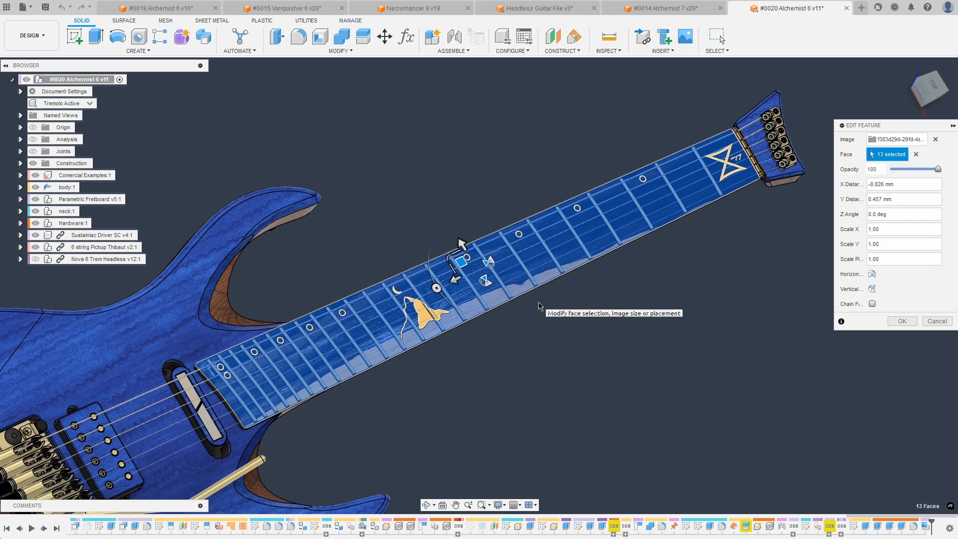
{"action": "left_click", "coordinate": [897, 322]}
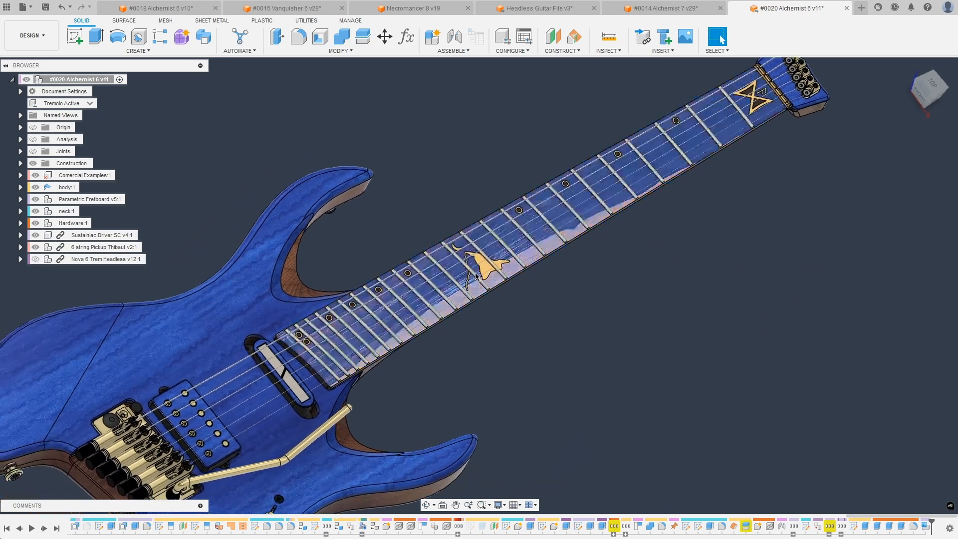
Step: Show the #0020 Alchemist 6 design in the Render workspace
{"action": "left_click", "coordinate": [31, 35]}
{"action": "left_click", "coordinate": [33, 100]}
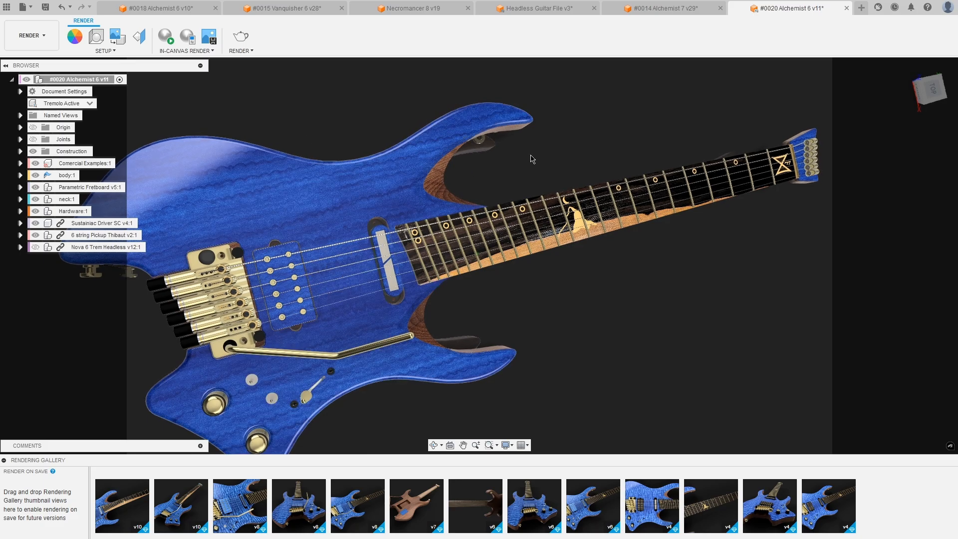
Step: Switch to the Headless Guitar File and activate the Fixed Bridge Passive configuration in its Manufacture workspace
{"action": "left_click", "coordinate": [512, 9]}
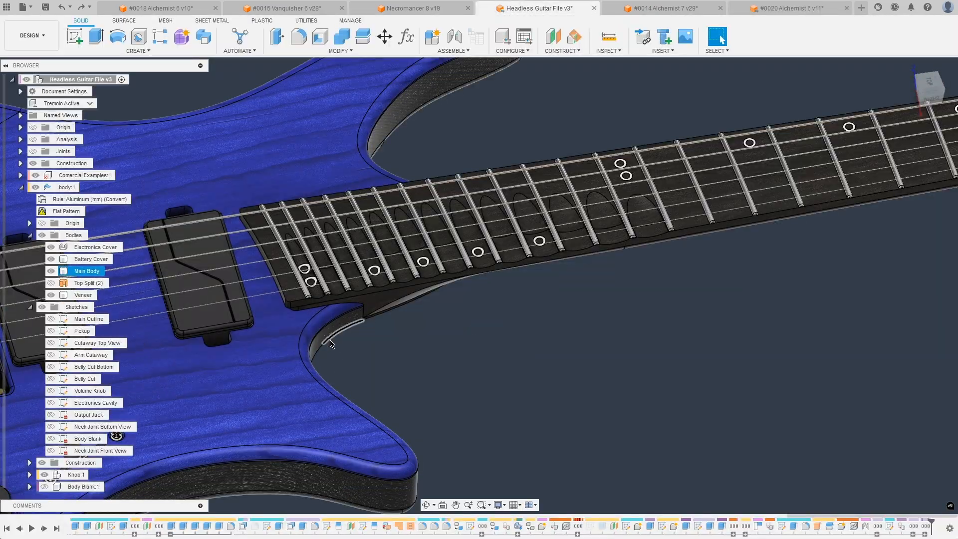
{"action": "scroll", "coordinate": [554, 336], "scroll_direction": "down", "scroll_amount": 5}
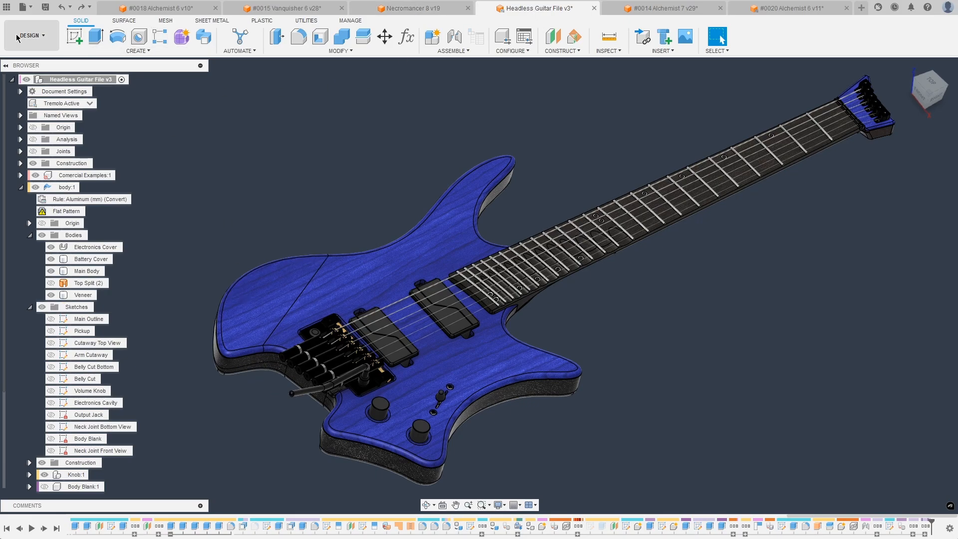
{"action": "left_click", "coordinate": [31, 35]}
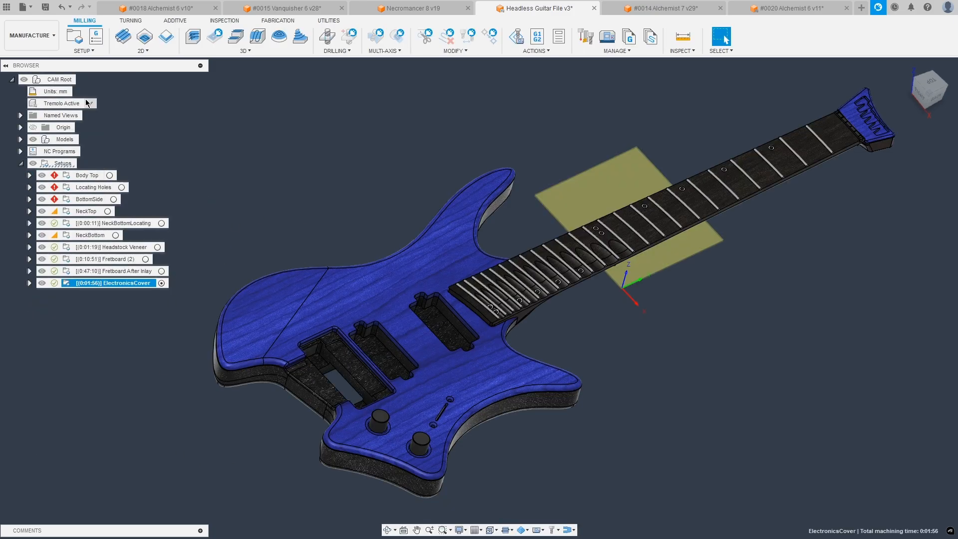
{"action": "left_click", "coordinate": [63, 104]}
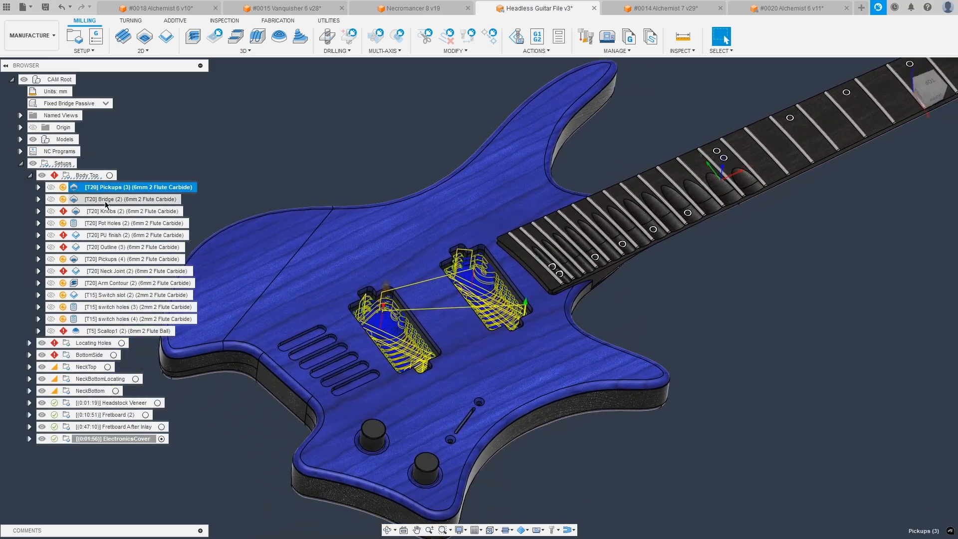
Step: Examine the Body Top toolpaths for the bridge, knobs and PU finish, and return to the Design workspace
{"action": "left_click", "coordinate": [103, 199]}
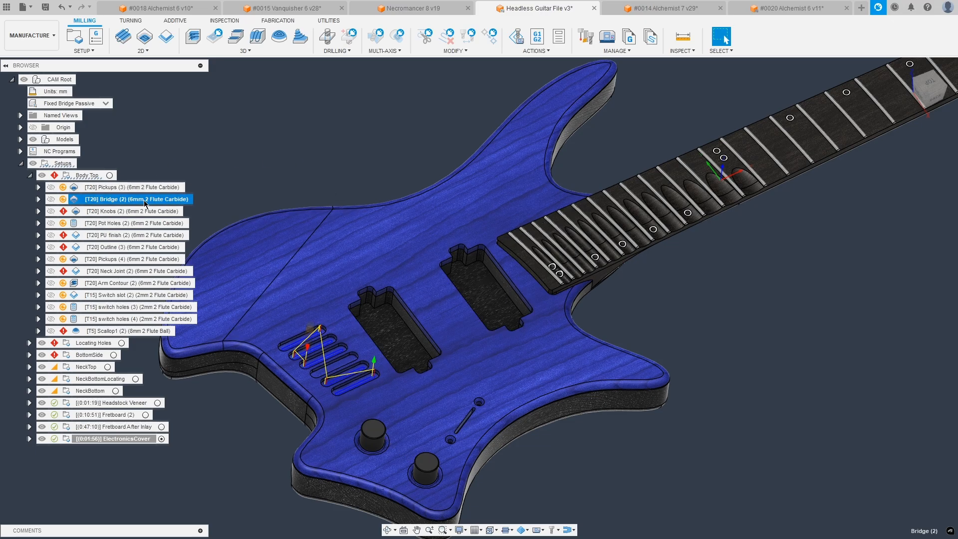
{"action": "left_click", "coordinate": [101, 211]}
{"action": "left_click", "coordinate": [111, 236]}
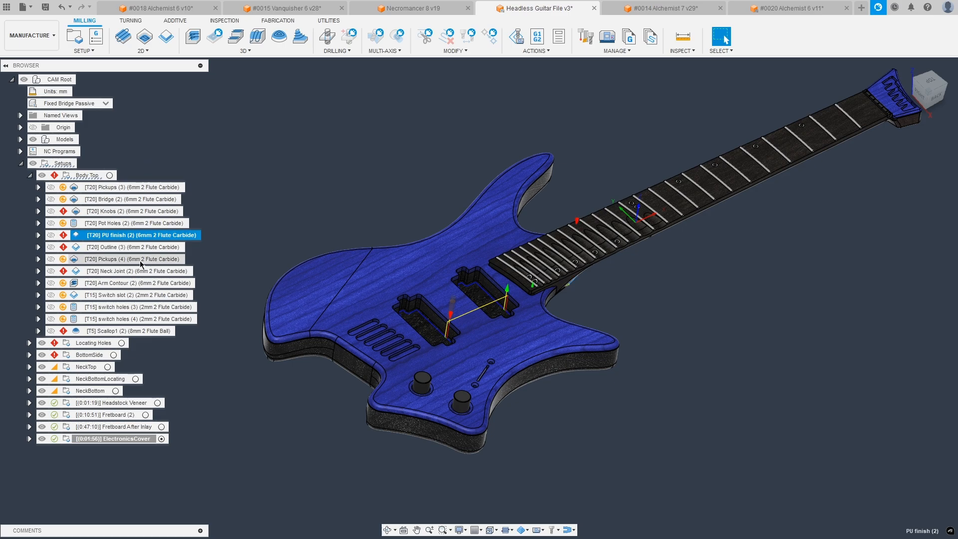
{"action": "left_click", "coordinate": [23, 43]}
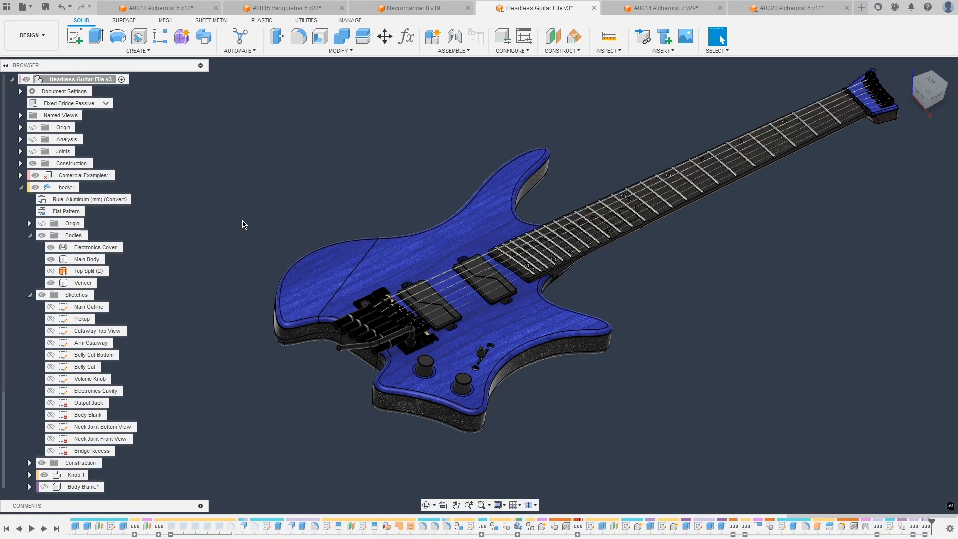